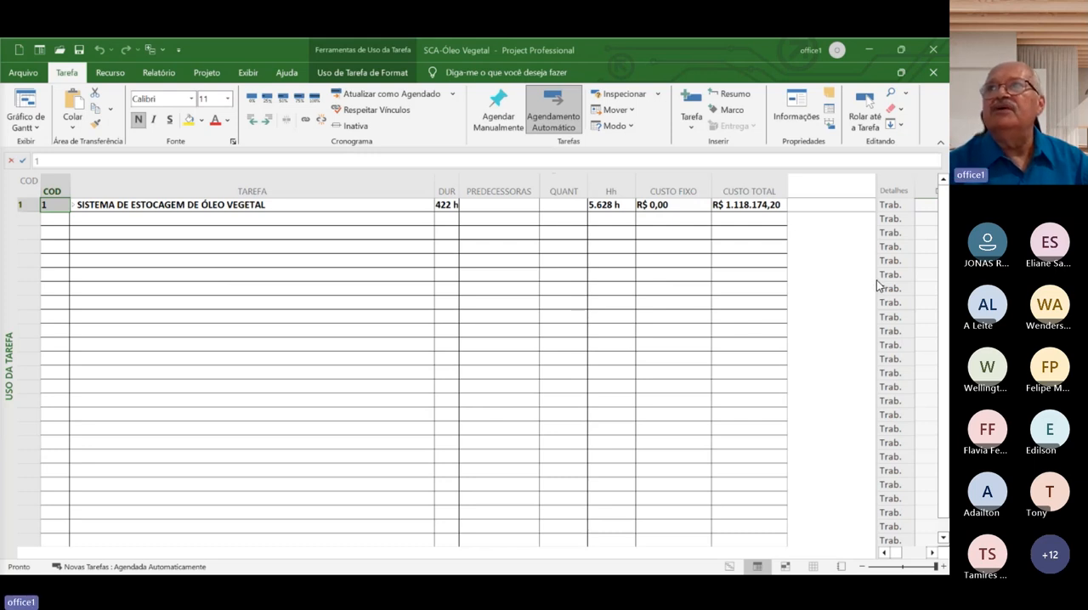
Extend the task table over the timephased details pane and collapse the outline to level 1
drag(878, 285, 941, 281)
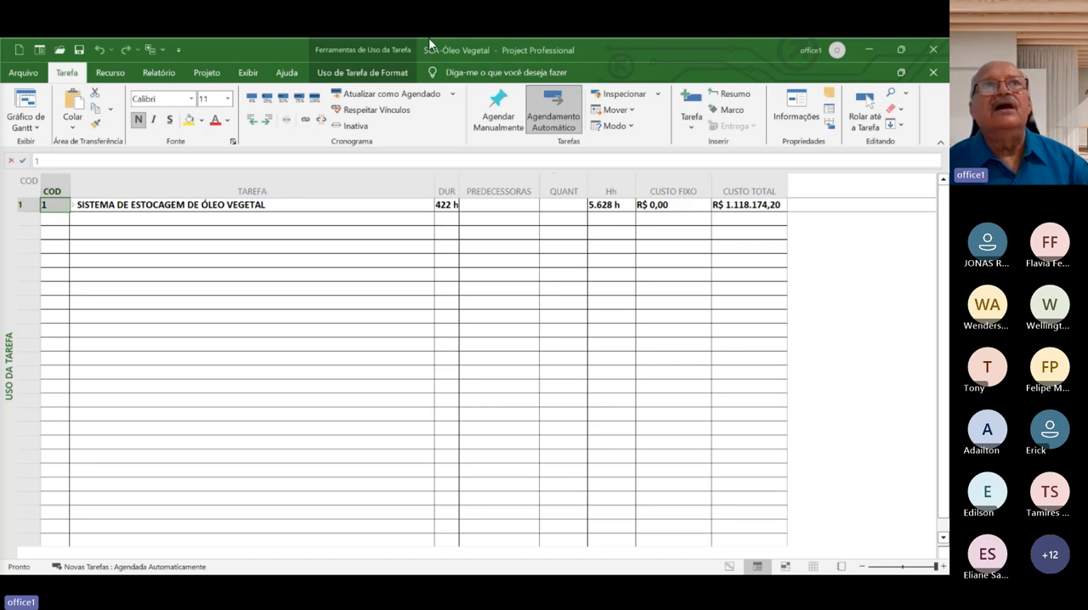
click(249, 74)
click(399, 111)
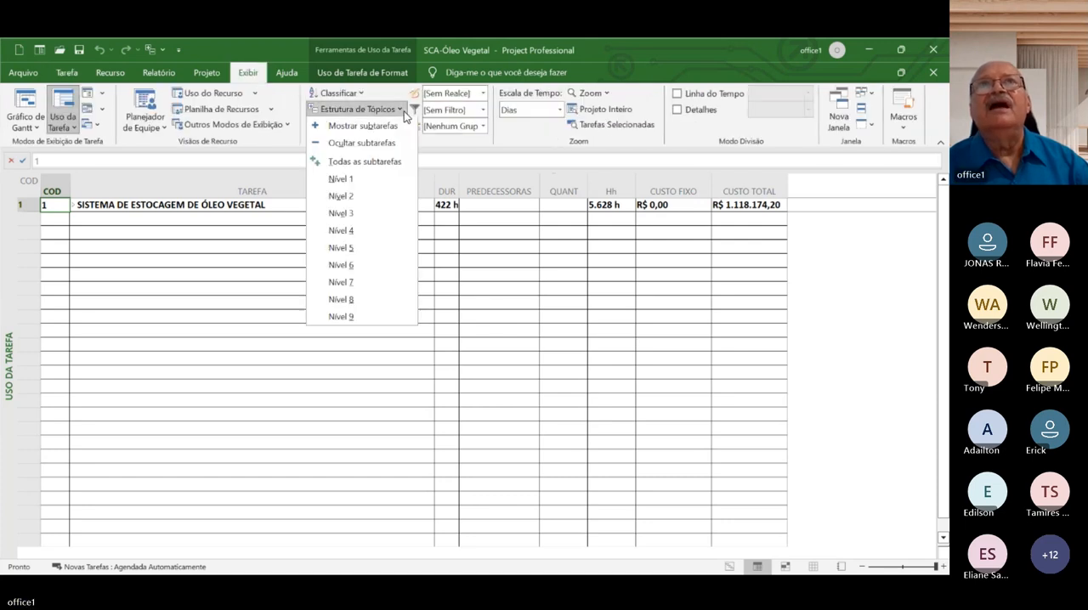
click(368, 179)
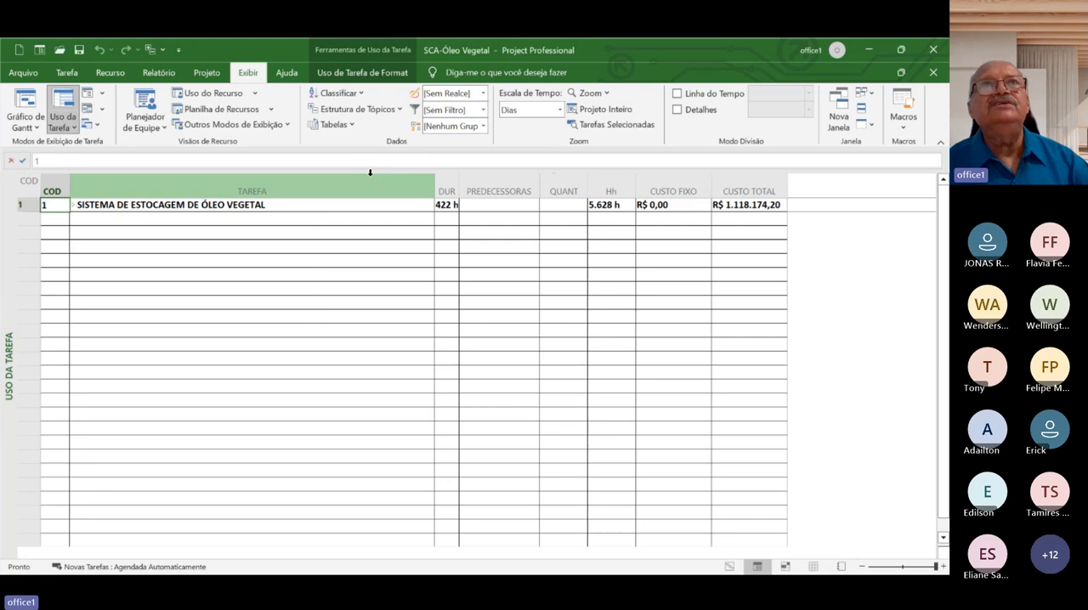
Show the outline down to level 2 and save the changes to SCA-Óleo Vegetal
click(399, 110)
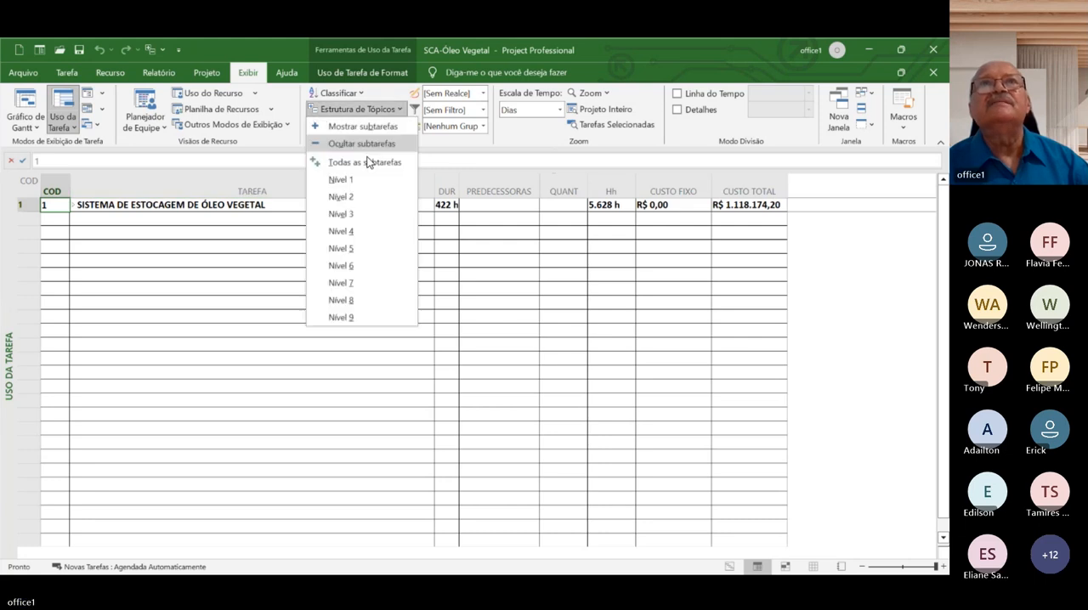
click(343, 196)
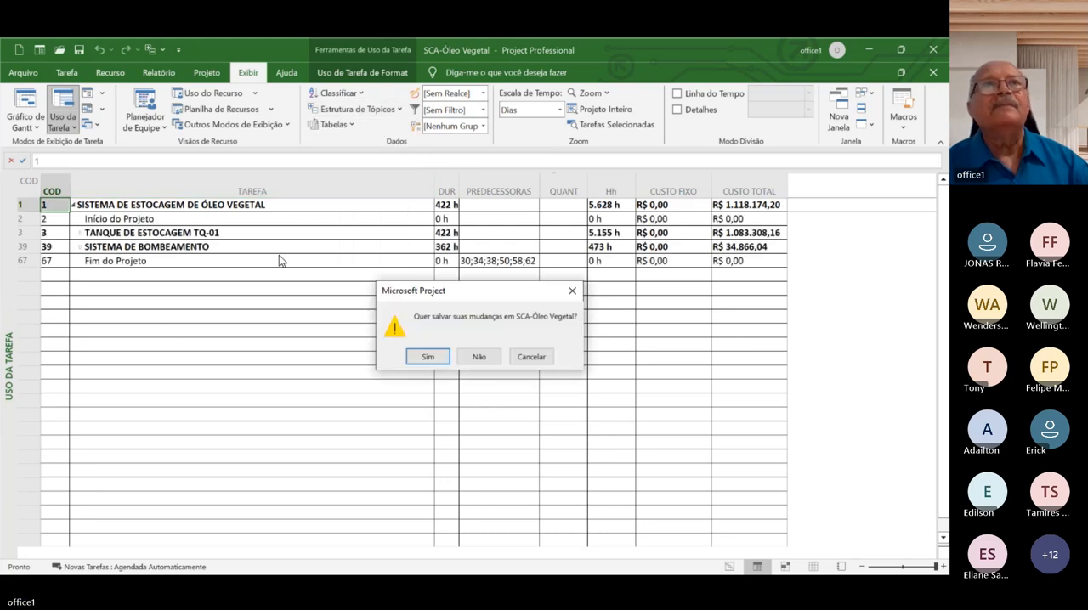
click(446, 358)
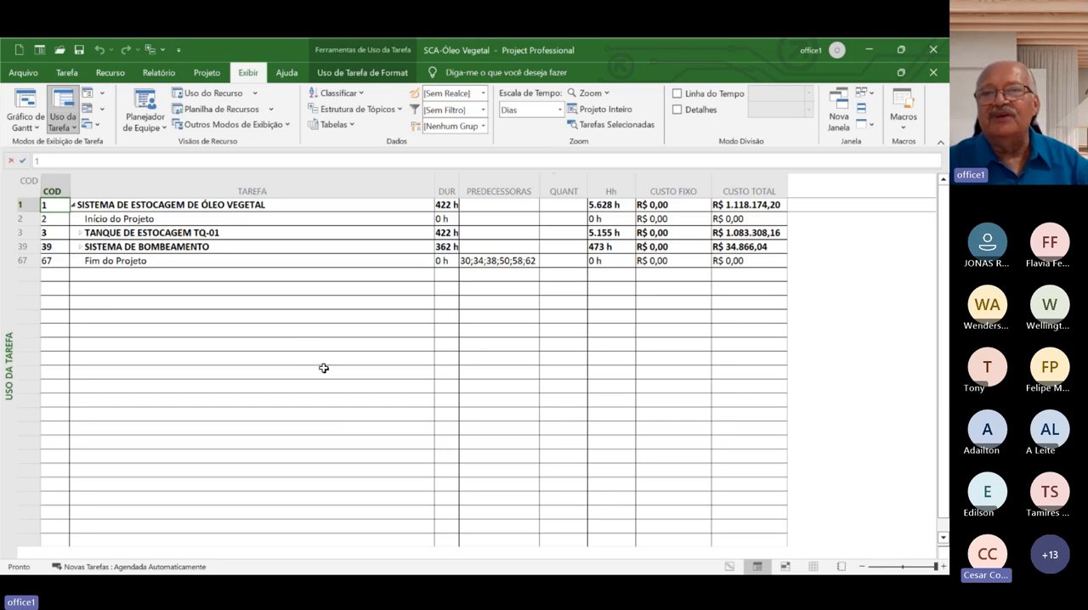
Show the outline down to level 3 for the TANQUE DE ESTOCAGEM TQ-01 and SISTEMA DE BOMBEAMENTO branches
click(238, 236)
click(237, 247)
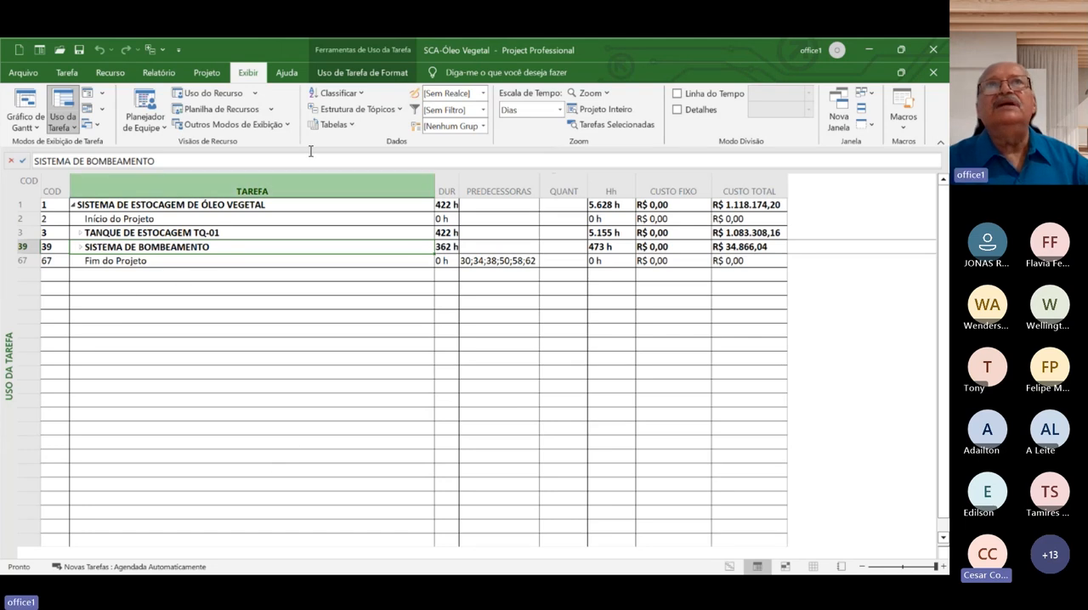
click(399, 111)
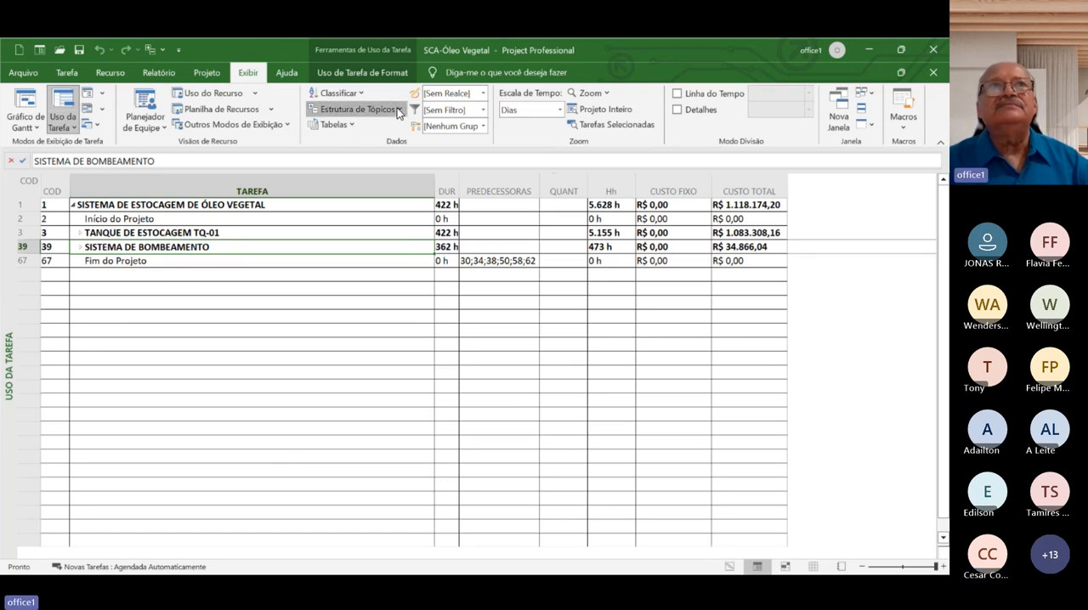
click(352, 215)
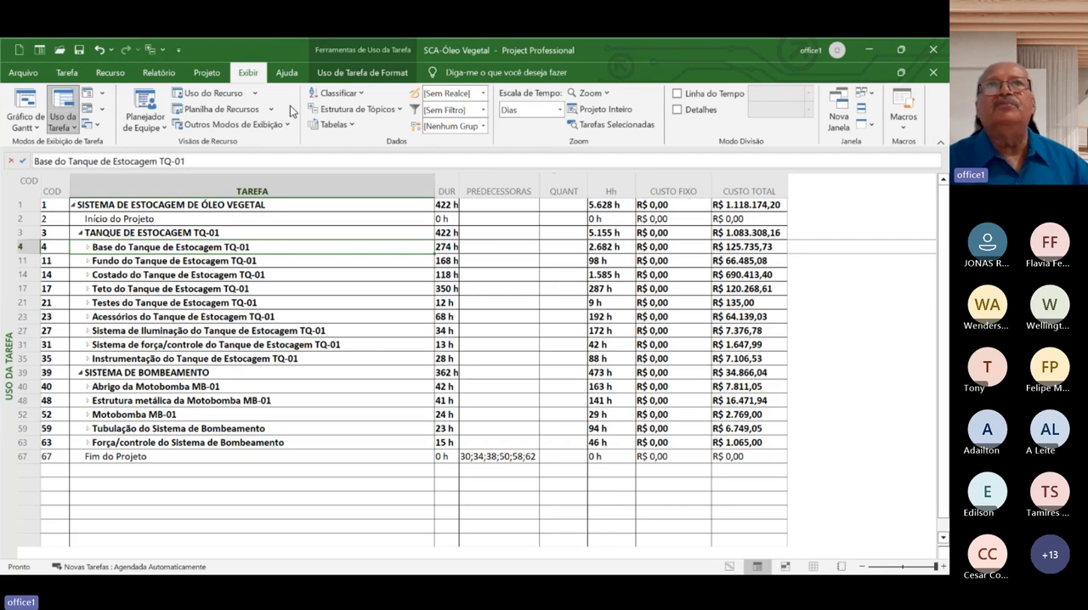
Show the outline down to level 4 and collapse the resource assignments of the tank base tasks, from Escavação to Reaterro
click(386, 111)
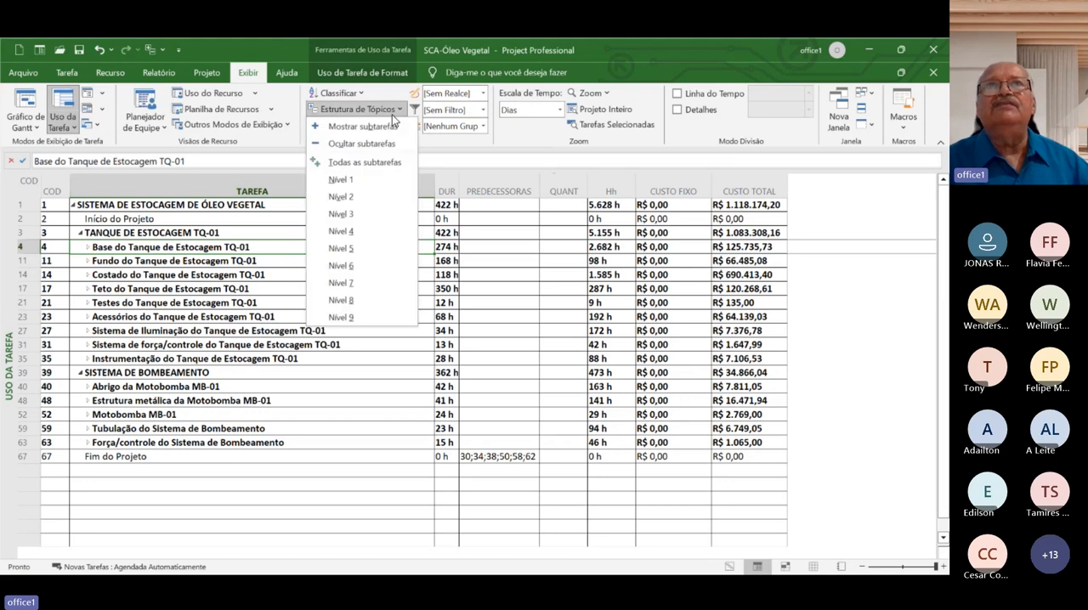
click(347, 218)
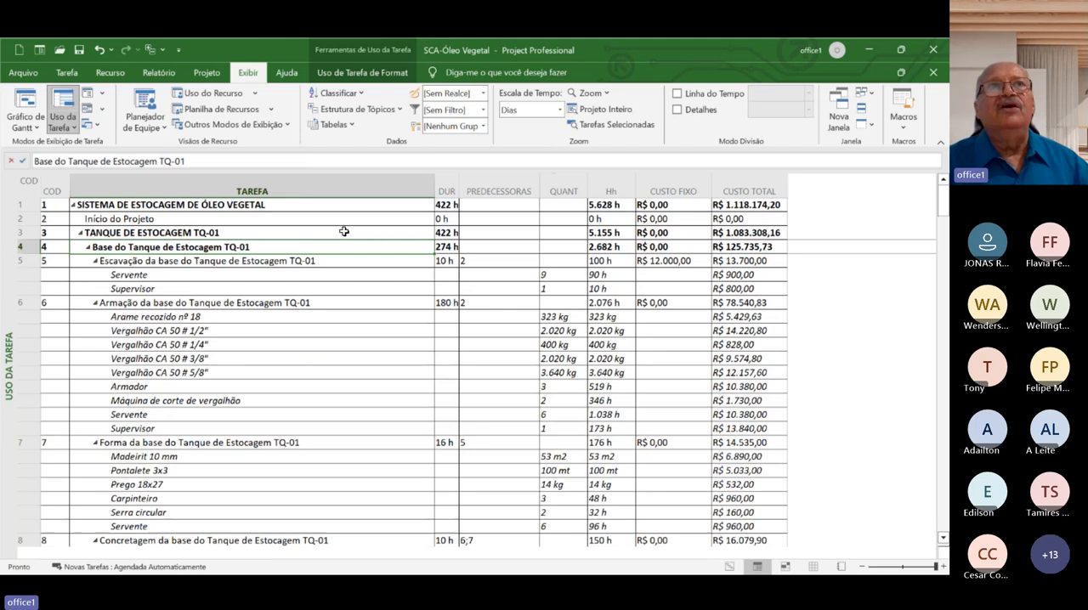
click(96, 262)
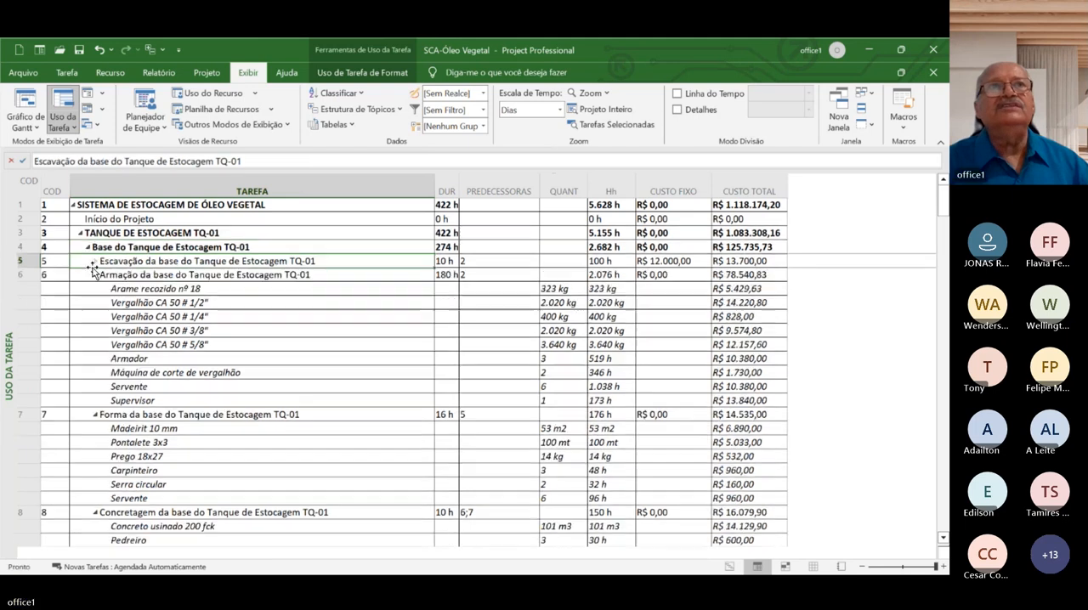
click(94, 275)
click(95, 275)
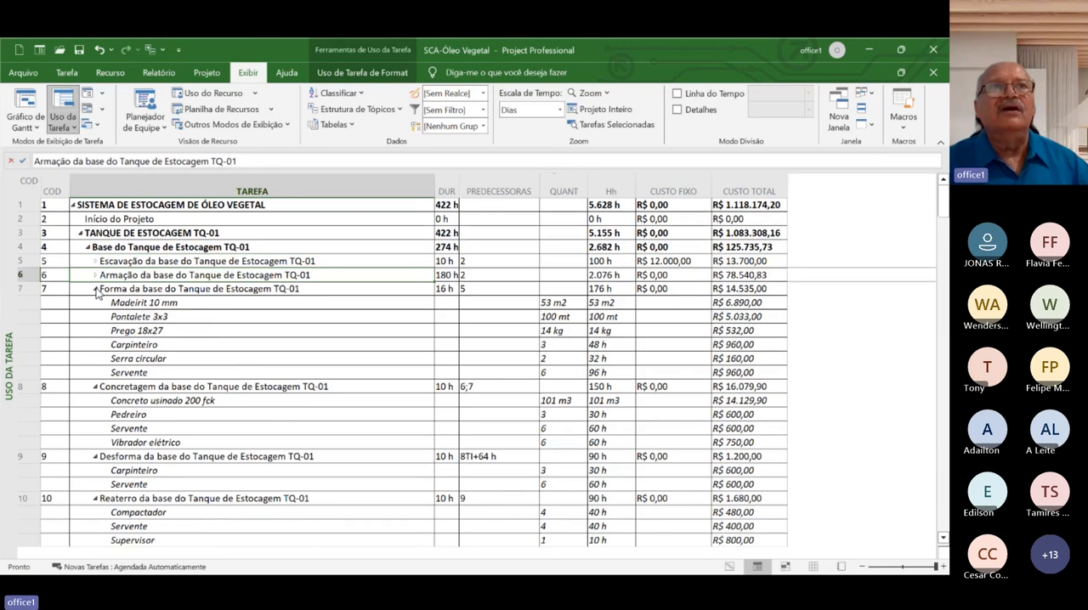
click(95, 289)
click(95, 303)
click(95, 316)
click(95, 330)
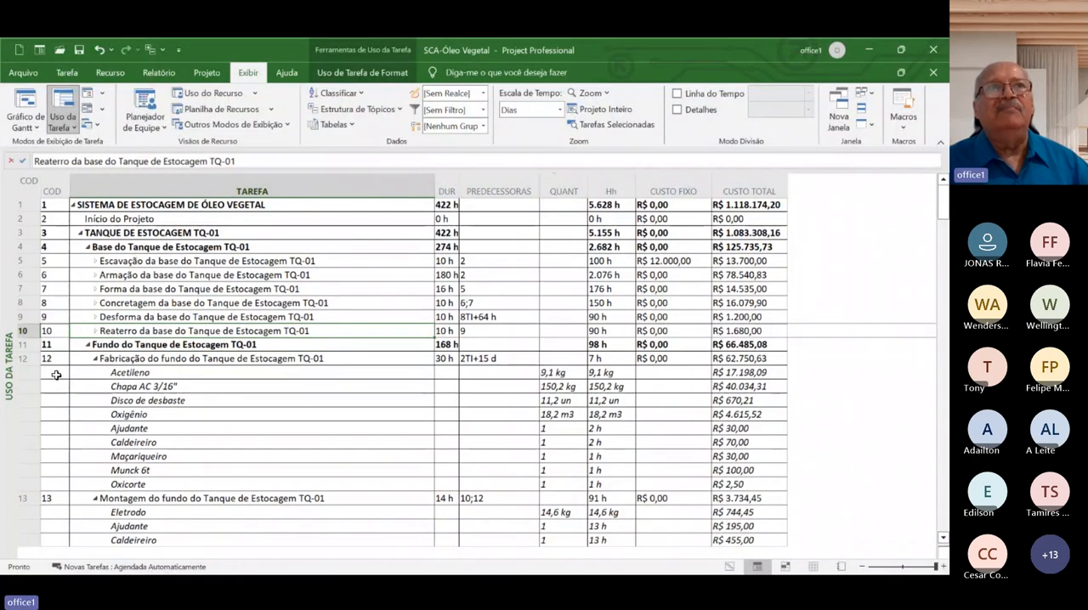
Collapse the resource assignments under the Fabricação and Montagem tasks of the tank's Fundo, Costado and Teto
click(96, 358)
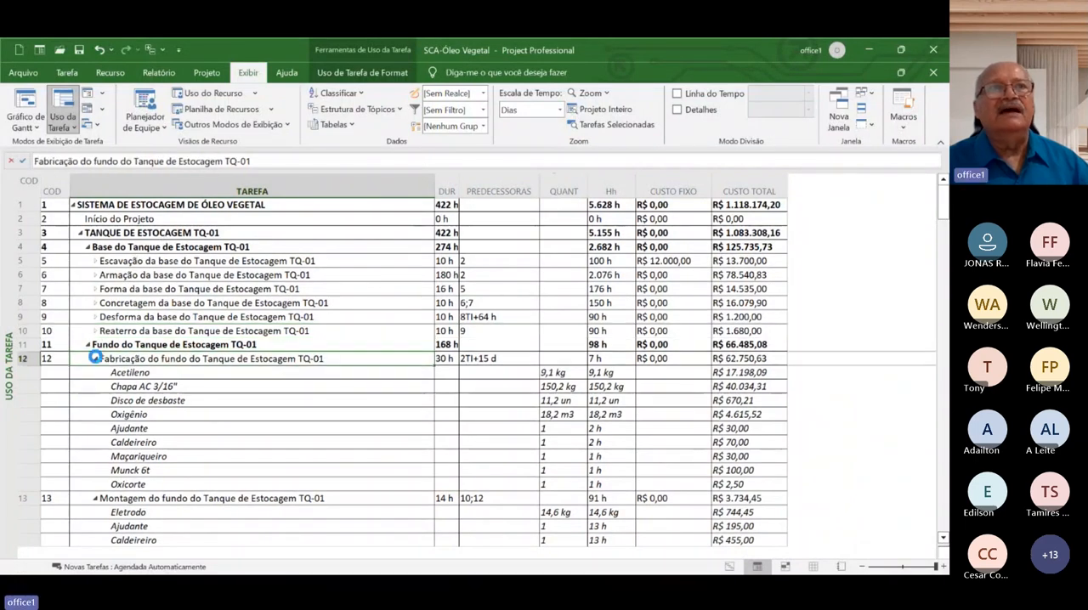
click(96, 358)
click(95, 372)
click(96, 372)
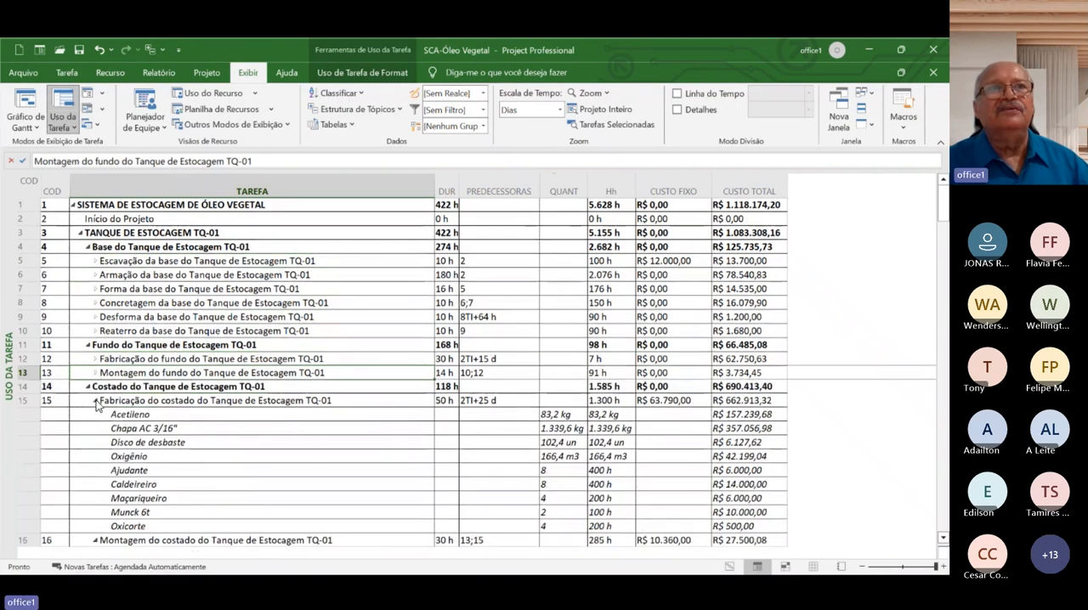
click(96, 400)
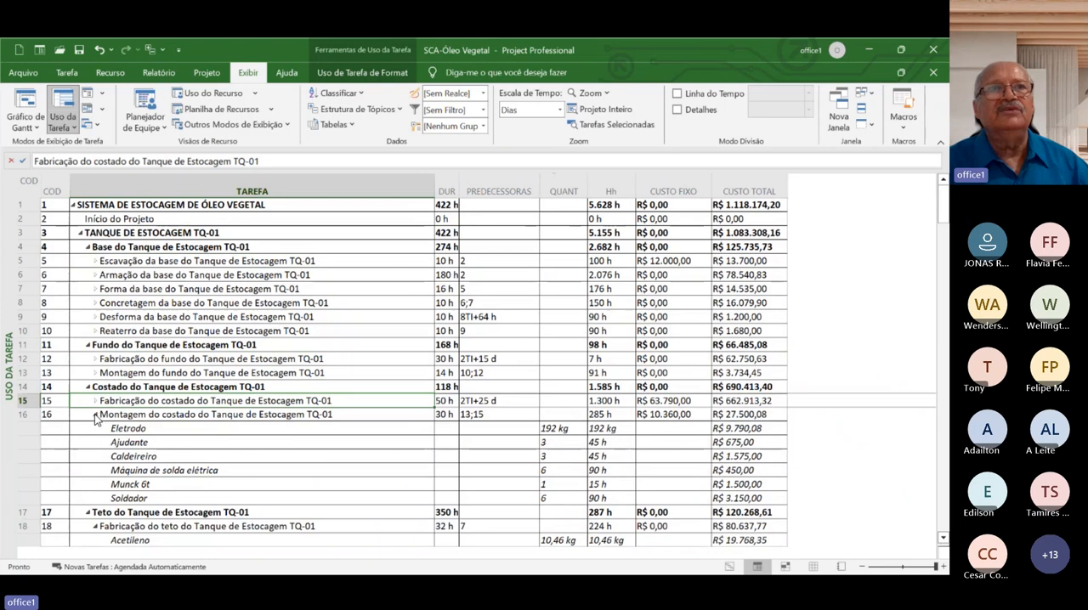
click(96, 415)
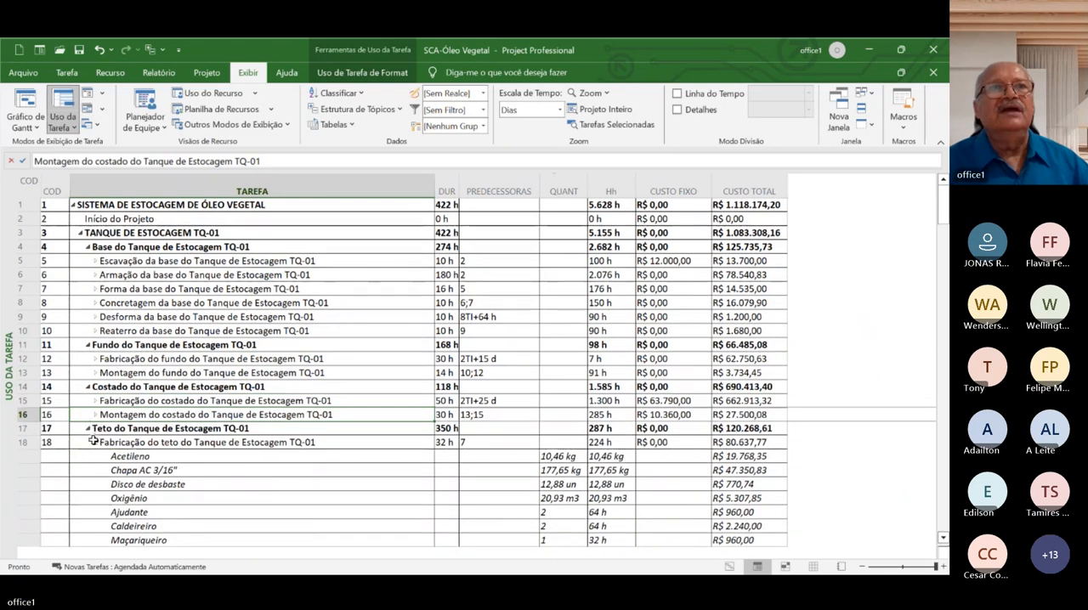
click(96, 442)
click(95, 443)
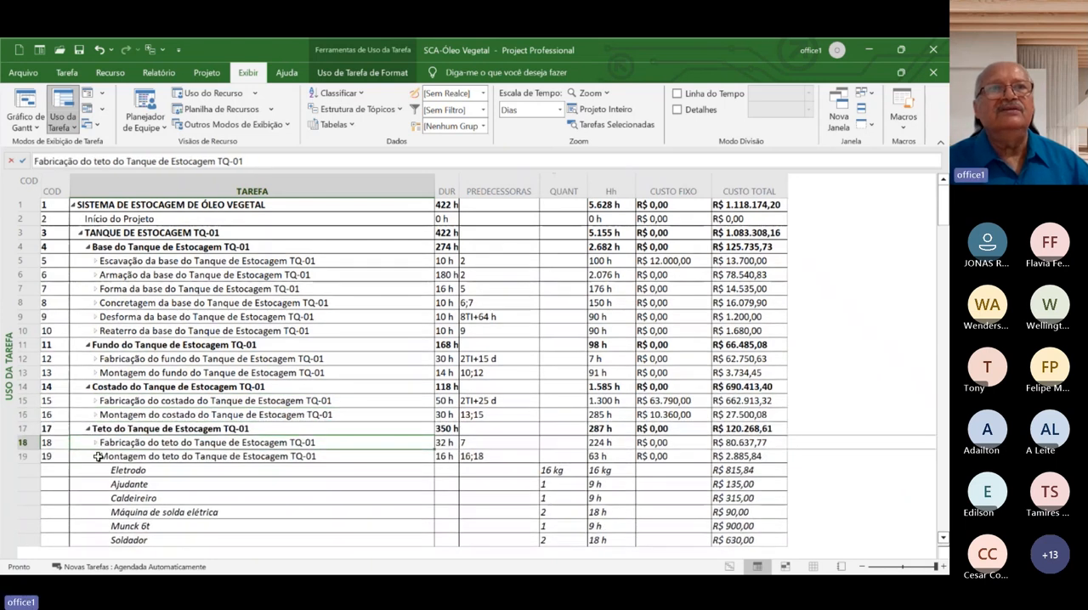
click(97, 459)
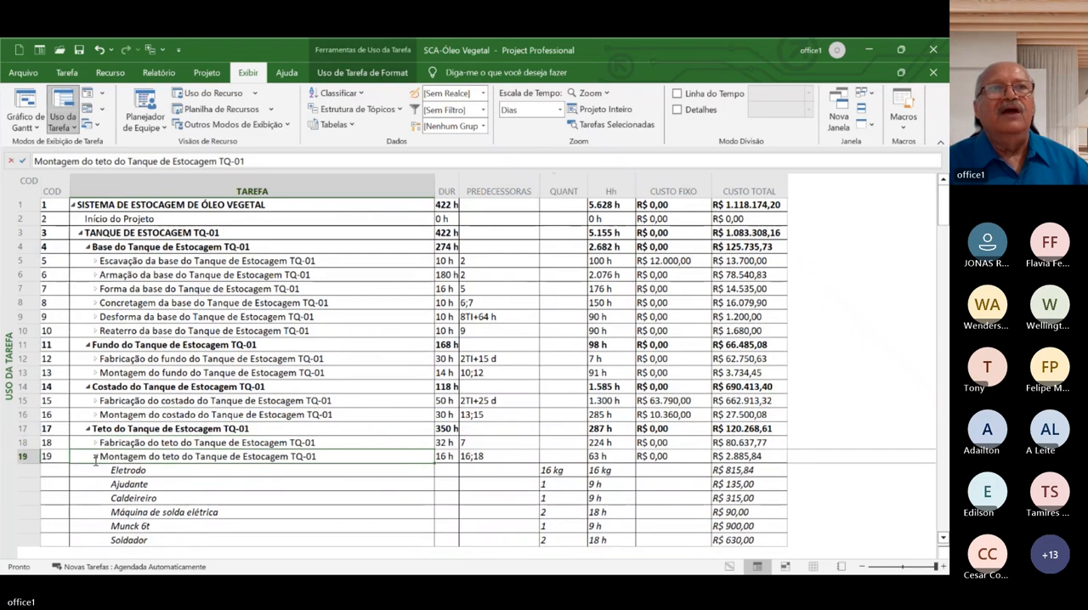
click(96, 457)
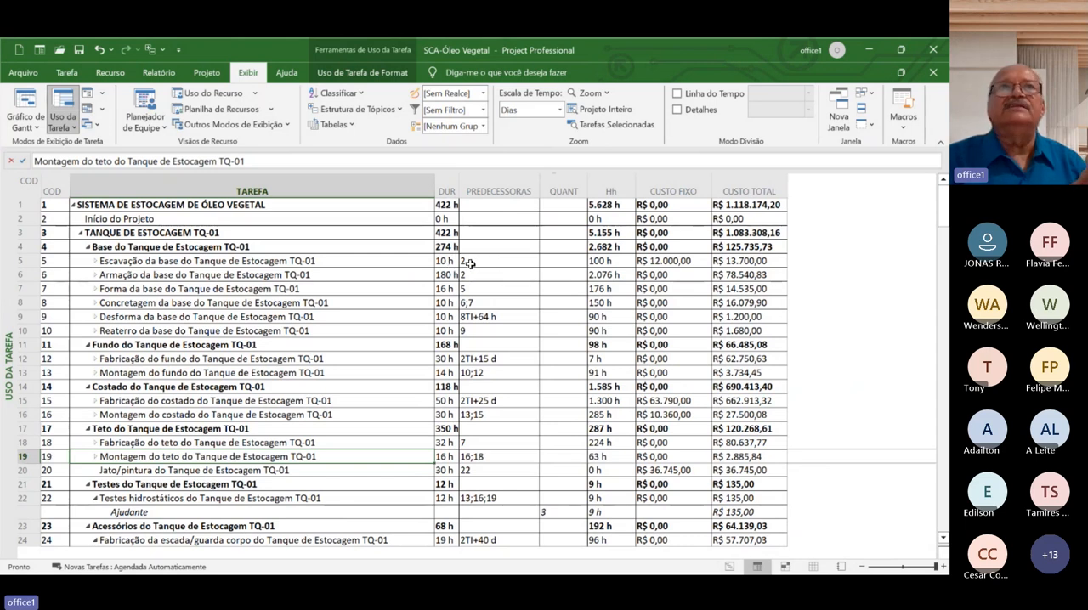
Review the Início do Projeto milestone and the tank base tasks Escavação, Forma, Concretagem and Desforma
click(339, 258)
click(234, 217)
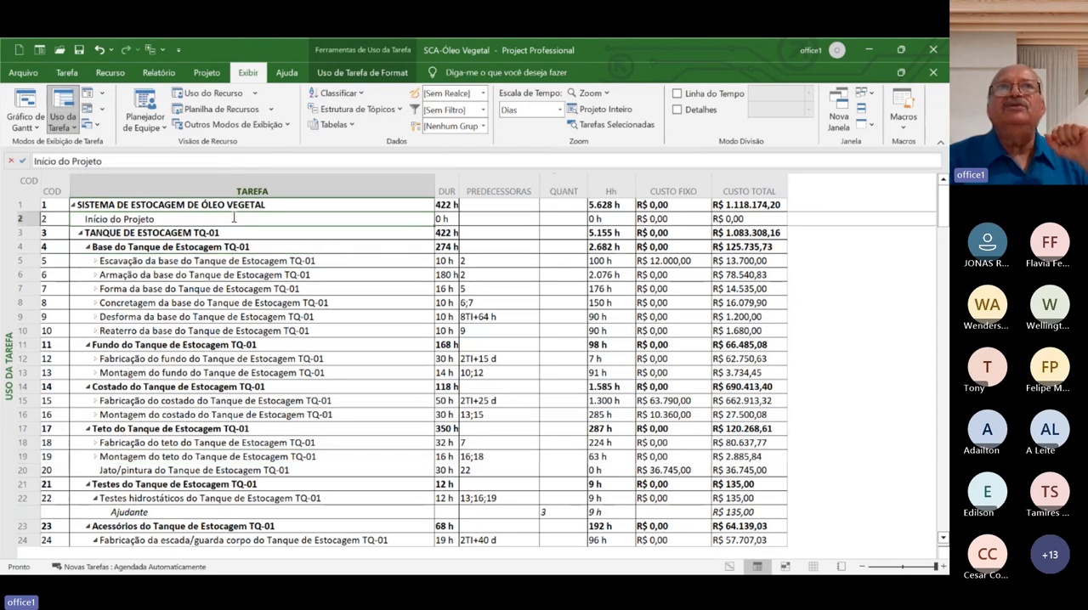
click(339, 292)
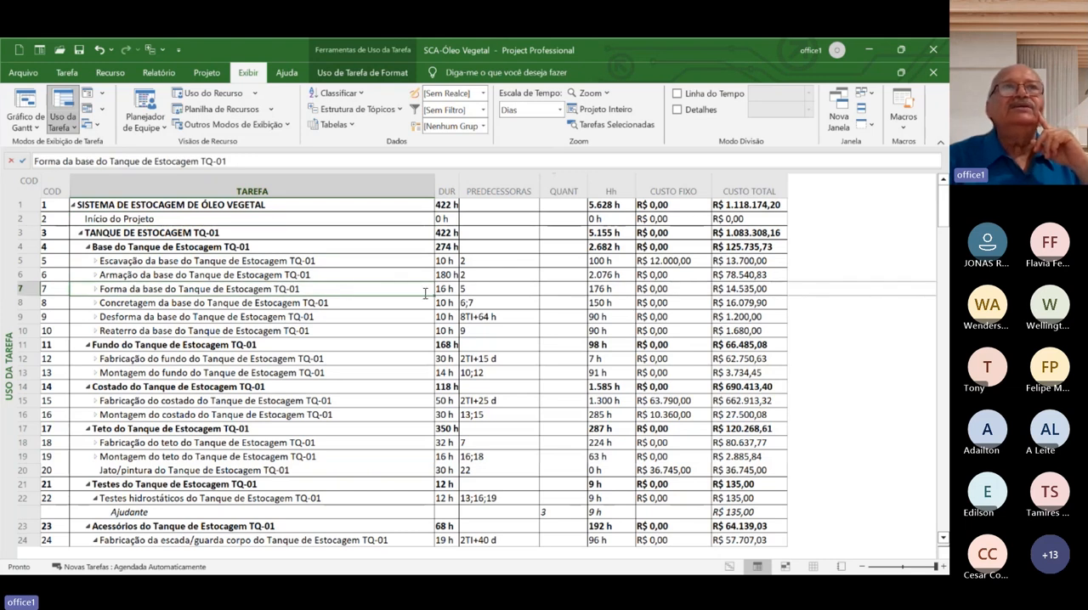
click(332, 260)
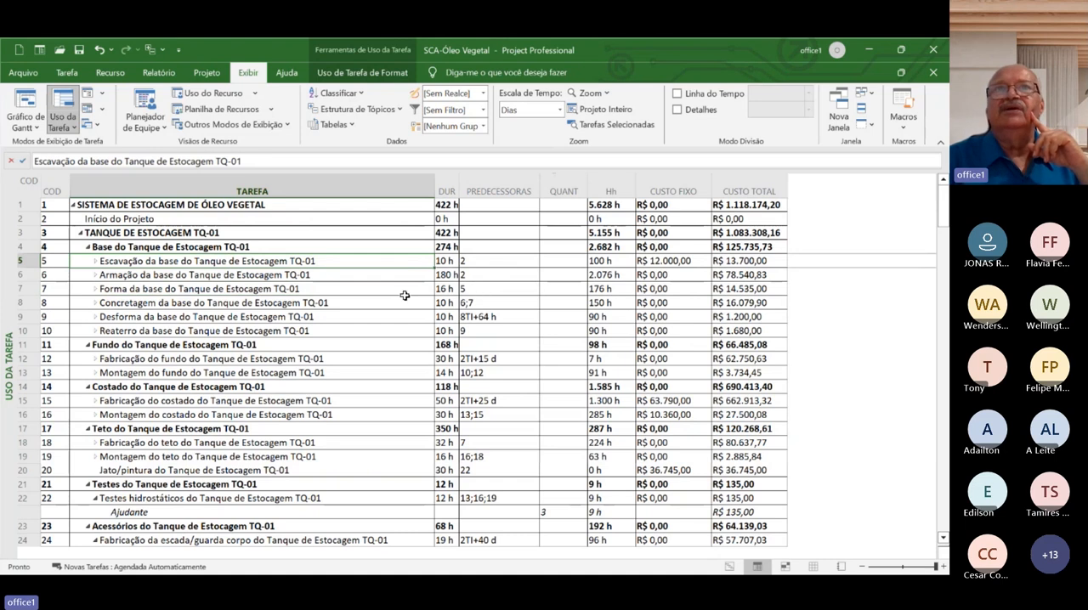
click(370, 303)
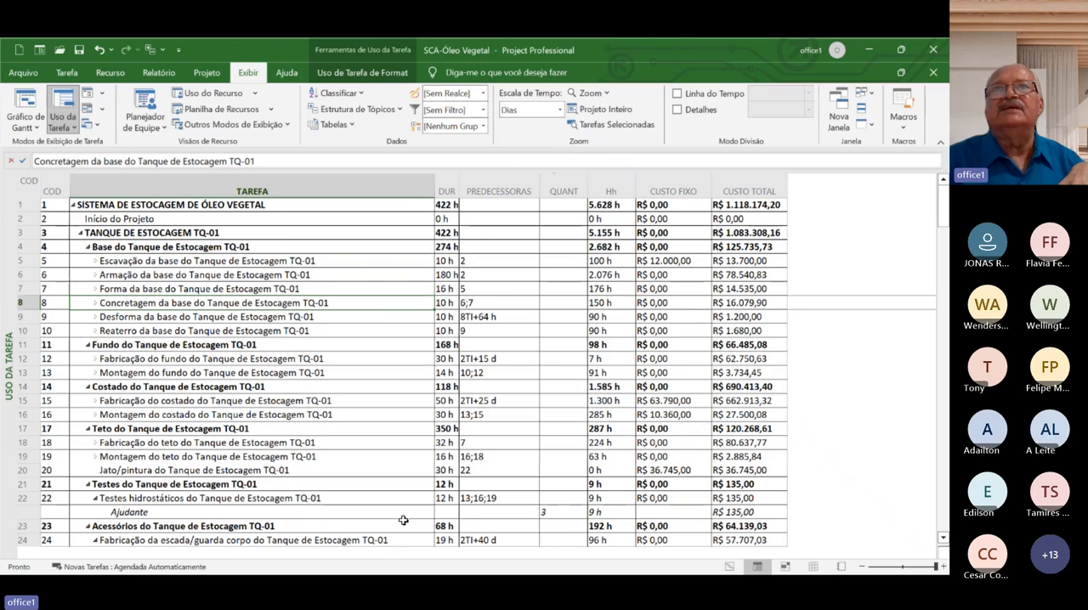
click(383, 315)
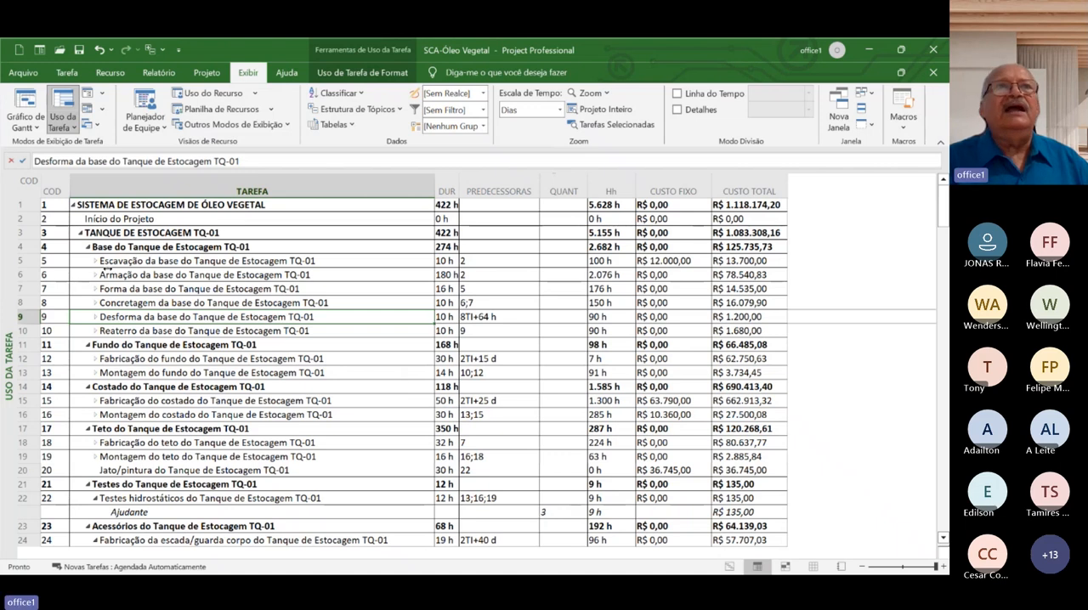
Expand the resource assignments of the tank base's Armação and Escavação tasks
click(95, 274)
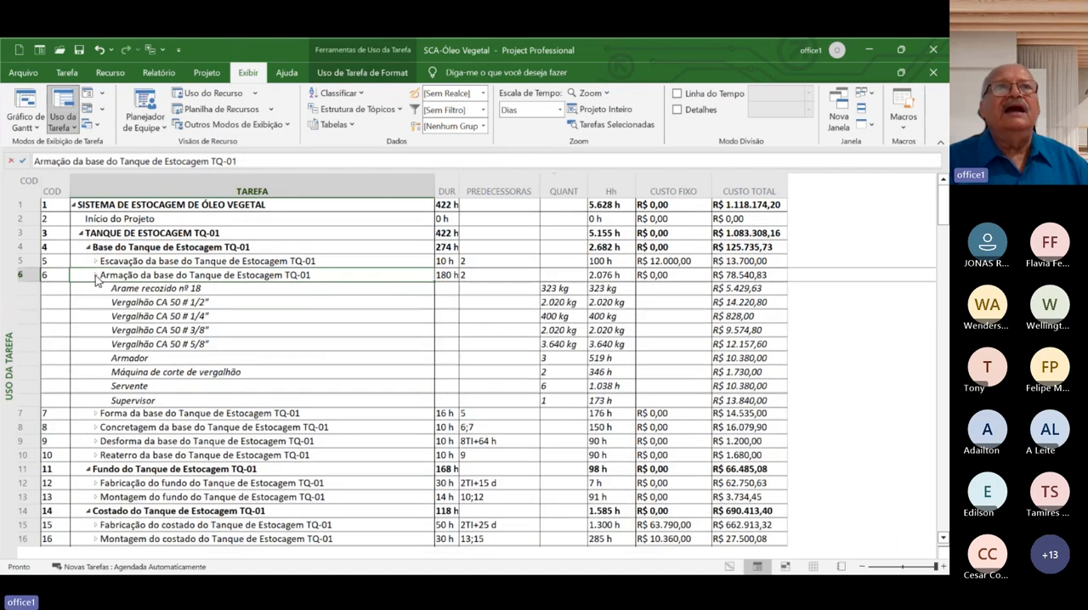
click(95, 262)
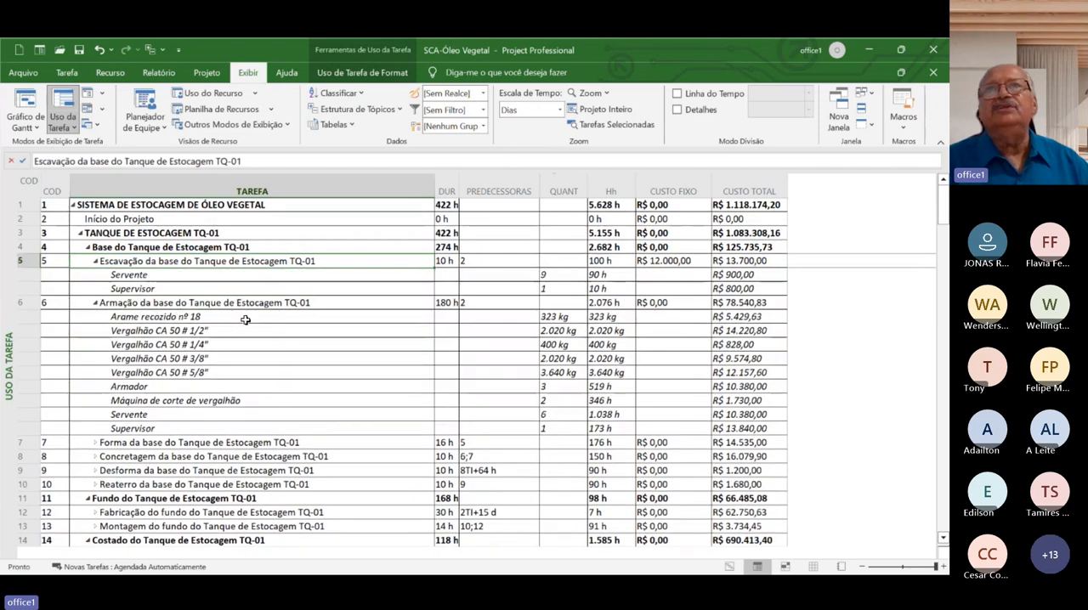
click(350, 301)
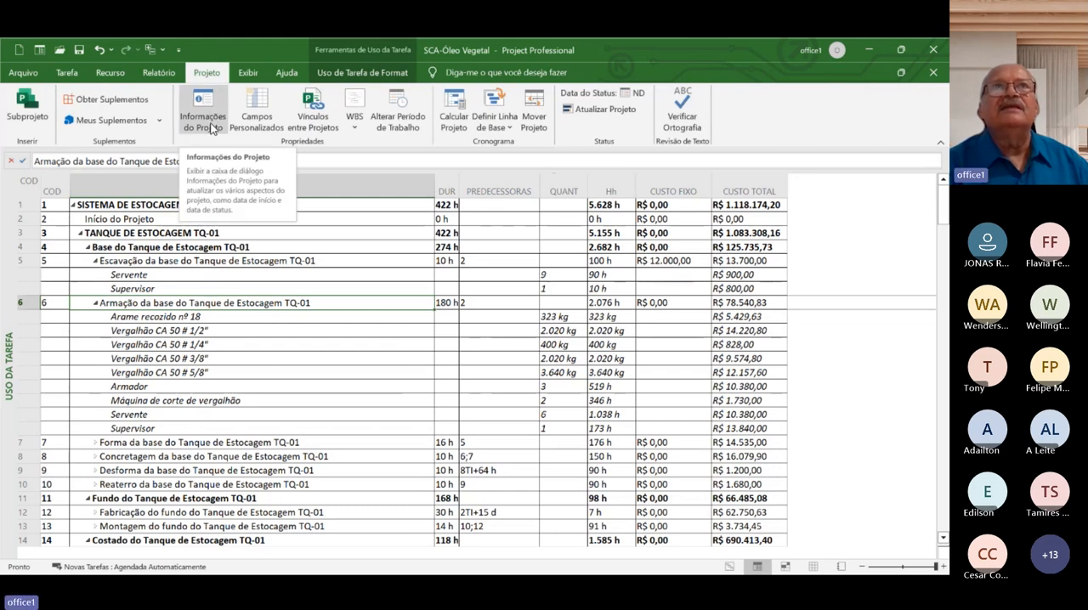
Examine the project's start date in the project information and its statistics for dates, duration, work and cost
click(213, 130)
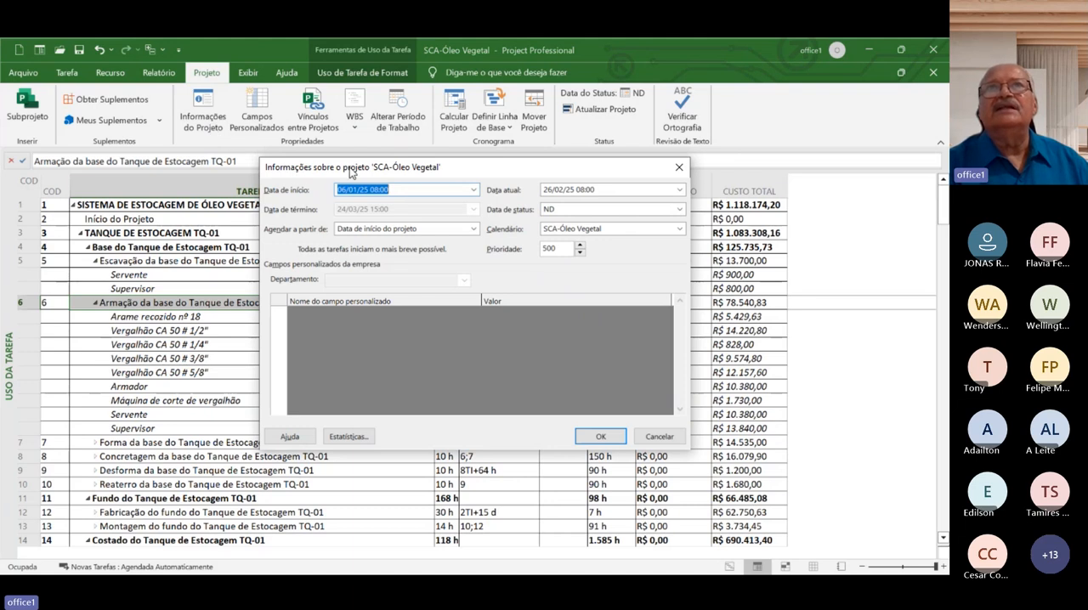
click(397, 189)
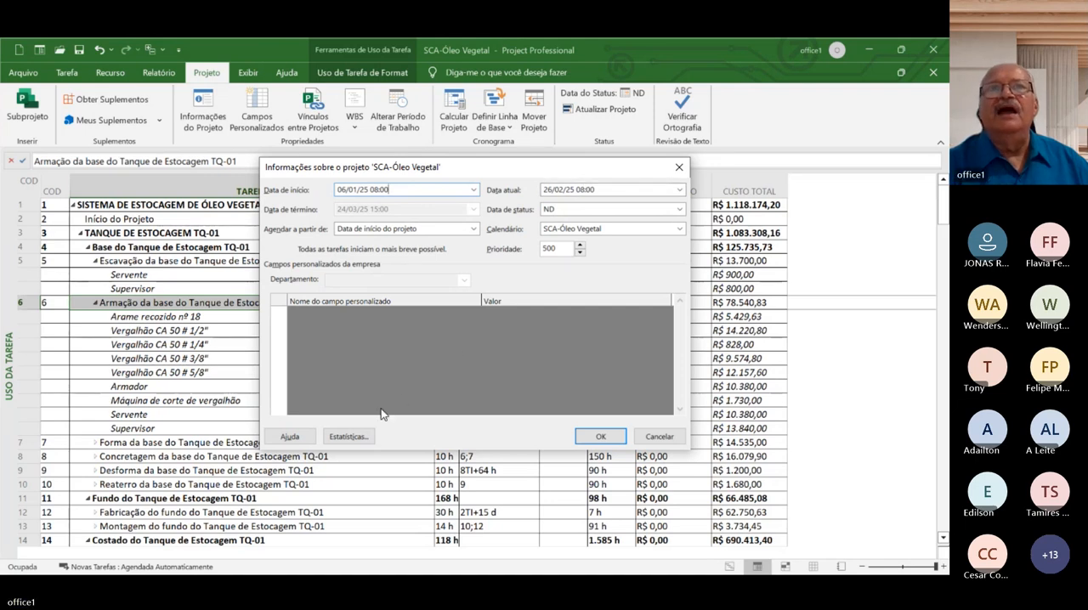
click(344, 437)
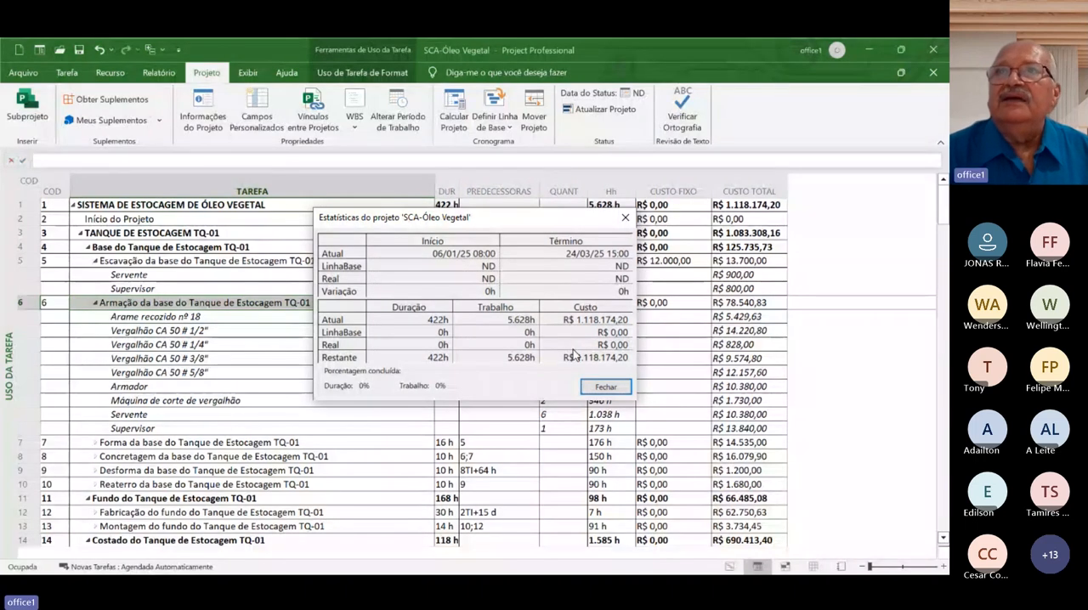
click(604, 388)
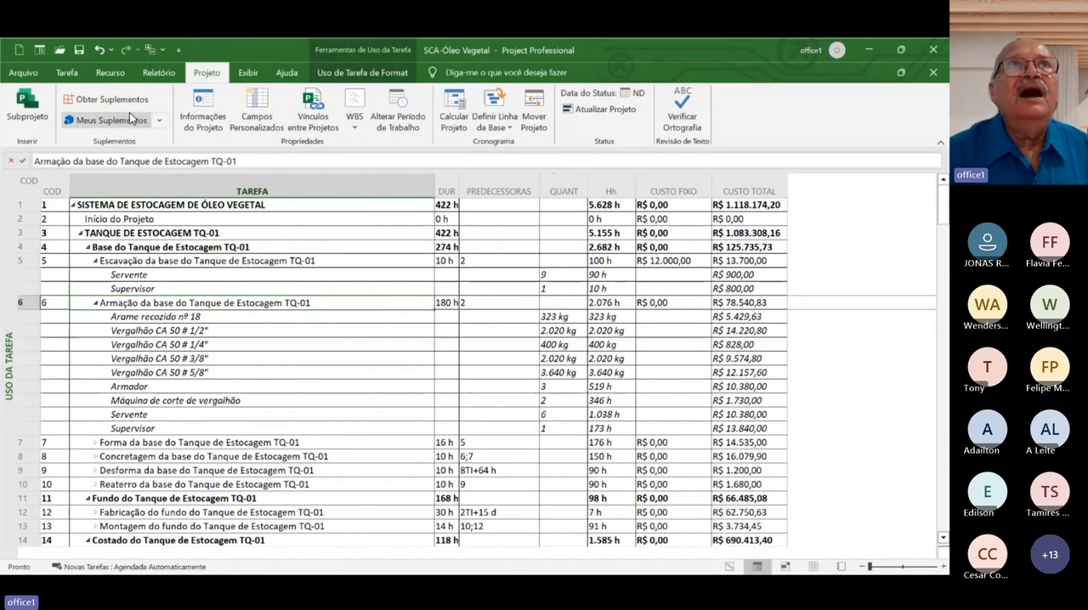
Switch the project to the Planilha de Recursos view
click(109, 74)
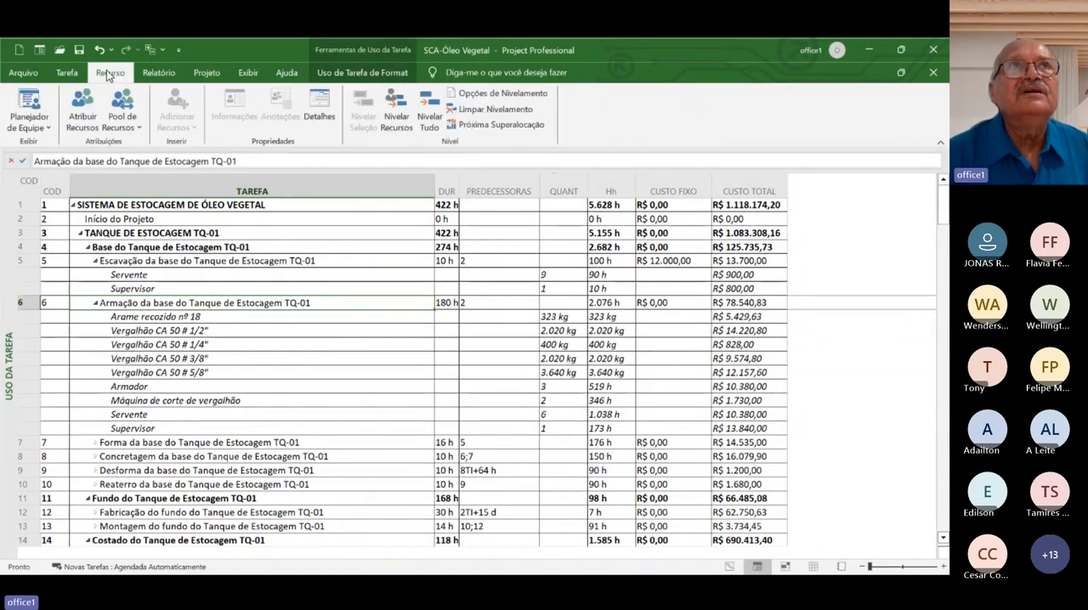
click(49, 128)
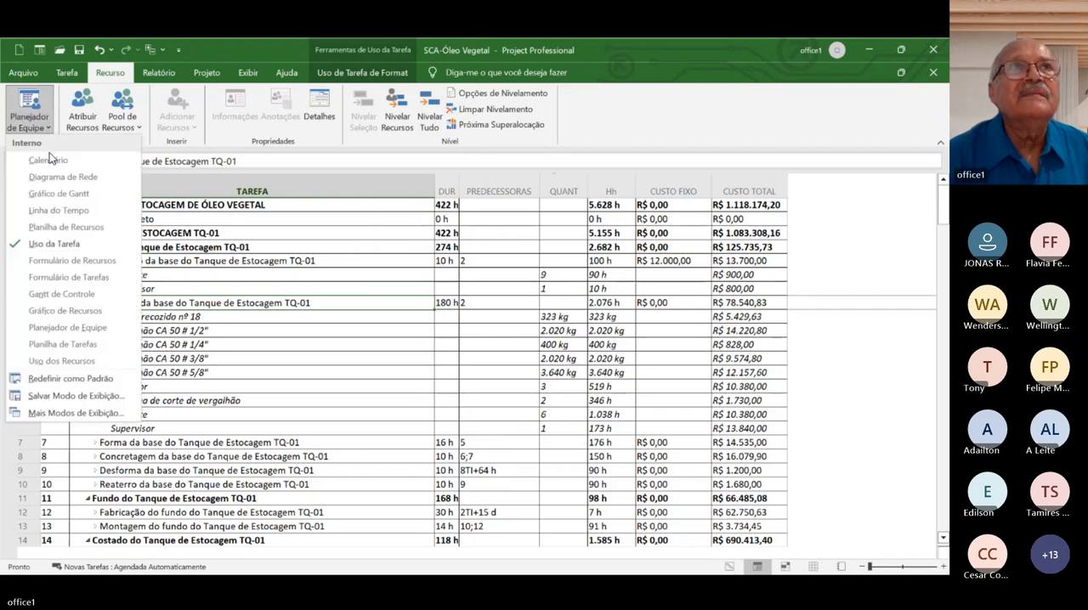
click(55, 227)
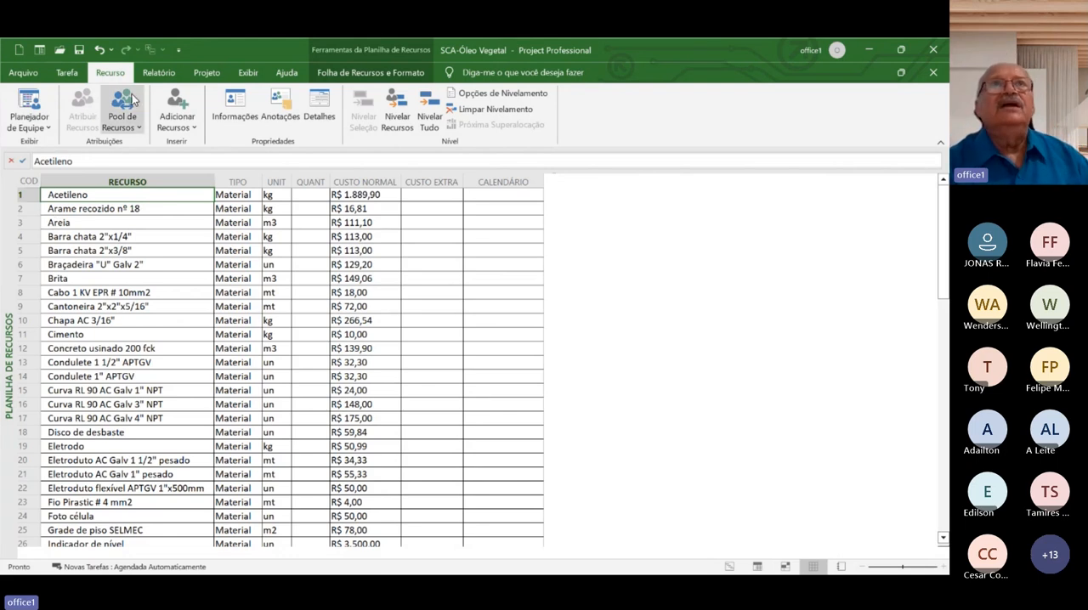
Check the project's start date and assigned calendar in the project information
click(206, 73)
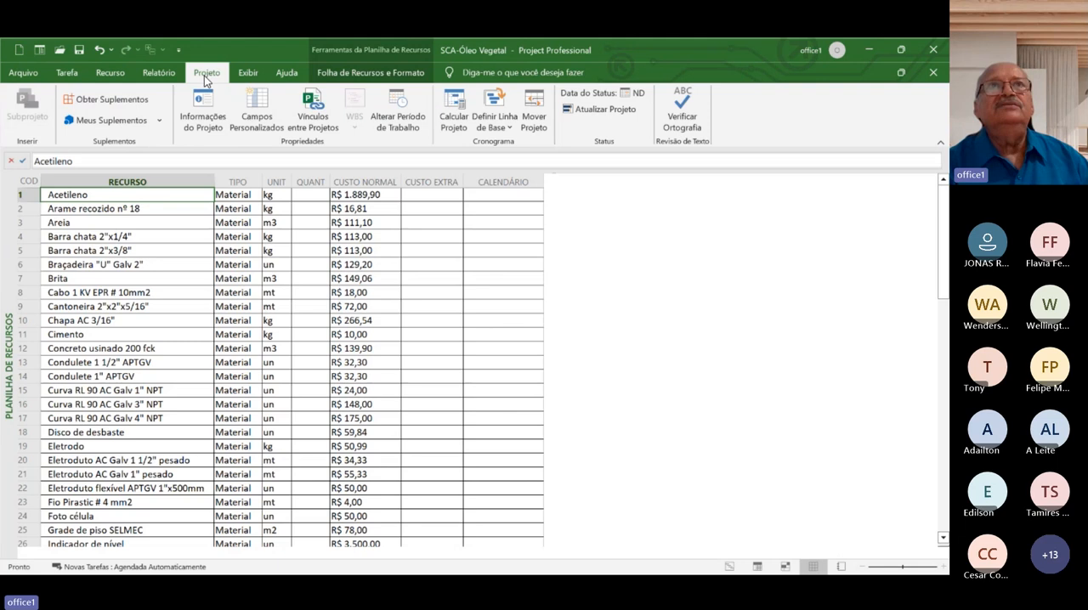
click(205, 122)
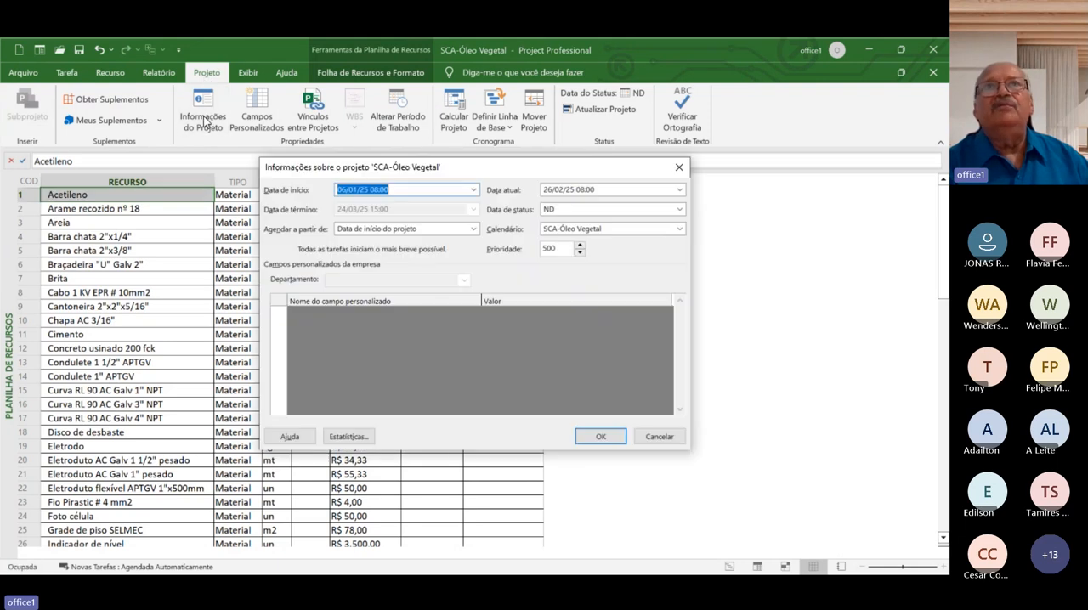
click(403, 186)
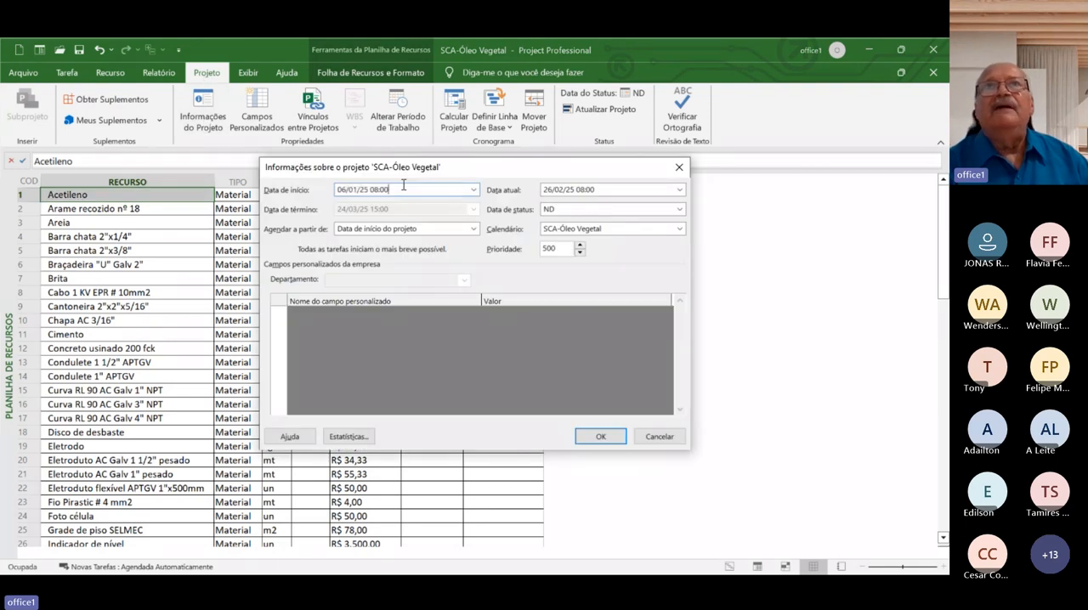
click(597, 437)
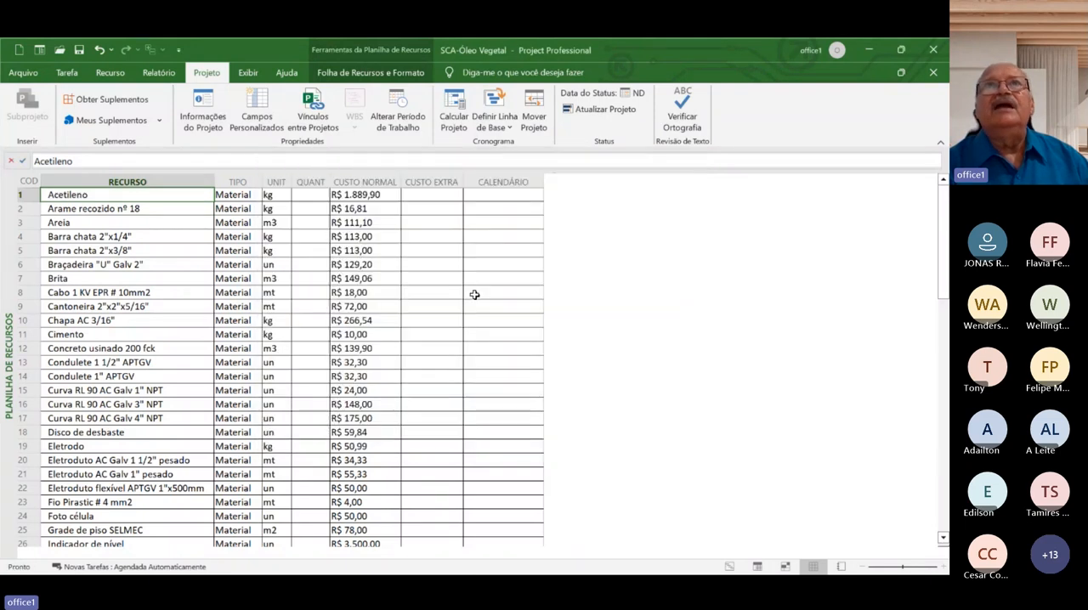
Review the holiday exceptions for 2024 and 2025 in the SCA-Óleo Vegetal project calendar's working time settings
click(399, 112)
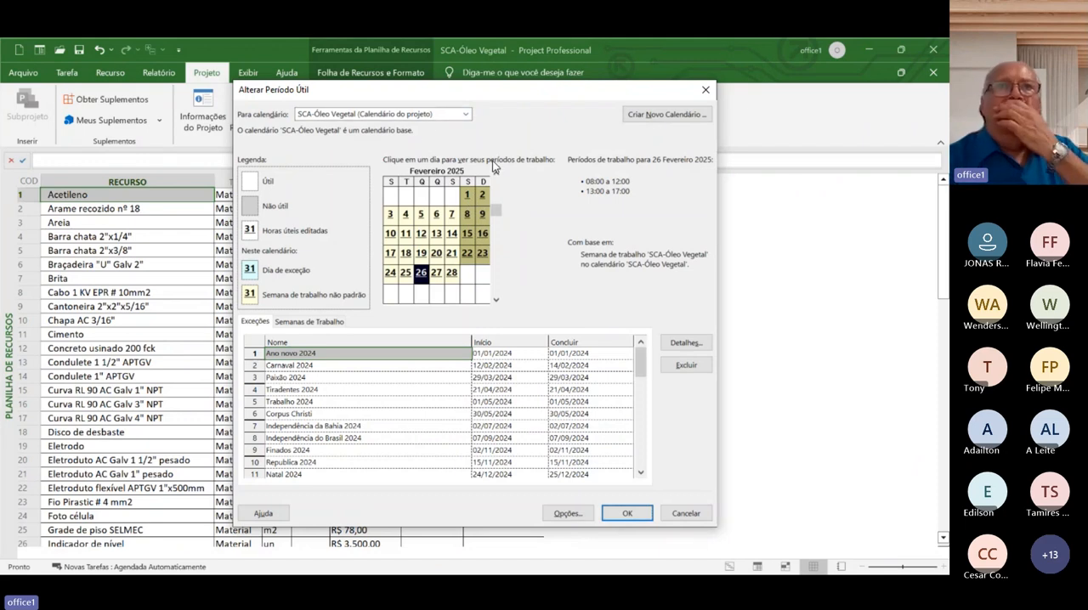
click(640, 473)
click(640, 474)
click(640, 473)
click(639, 473)
click(640, 474)
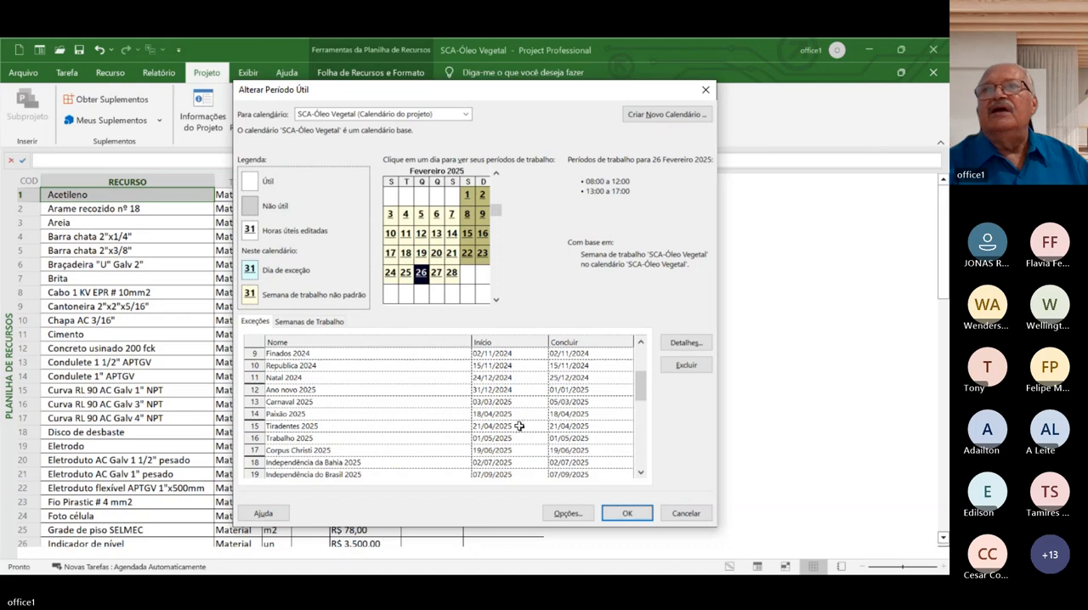
click(624, 513)
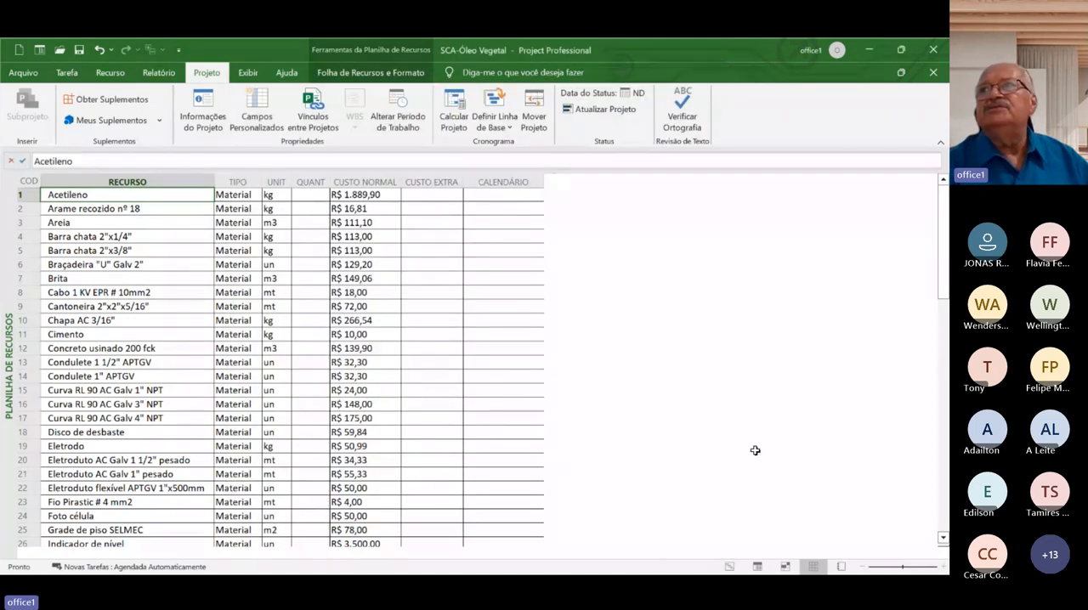
Examine the material and work resources with their quantities, rates and calendars in the resource sheet, including the Armador resource
click(943, 465)
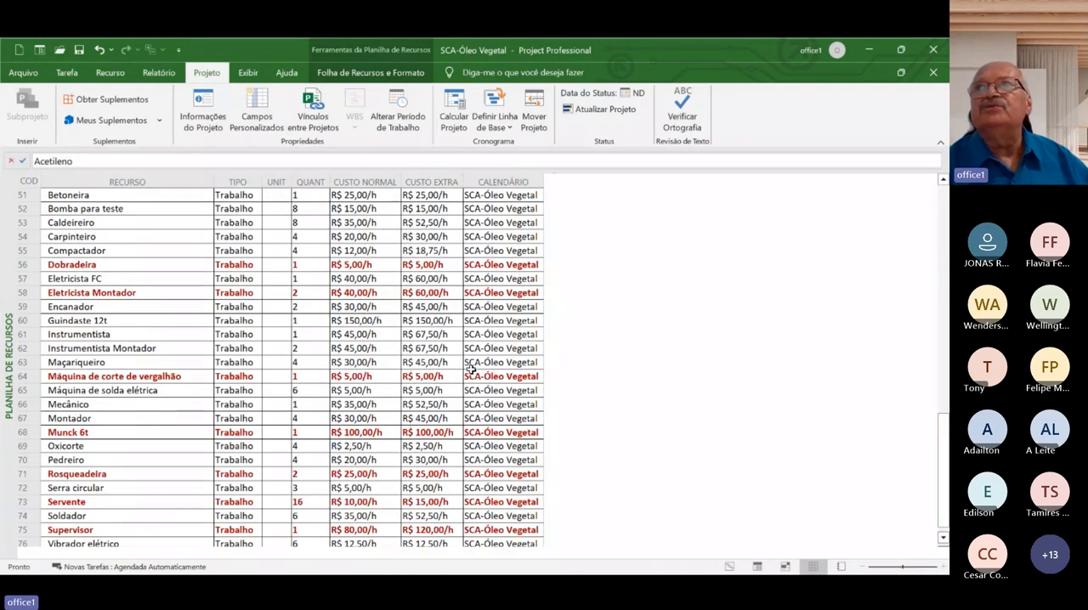
click(942, 182)
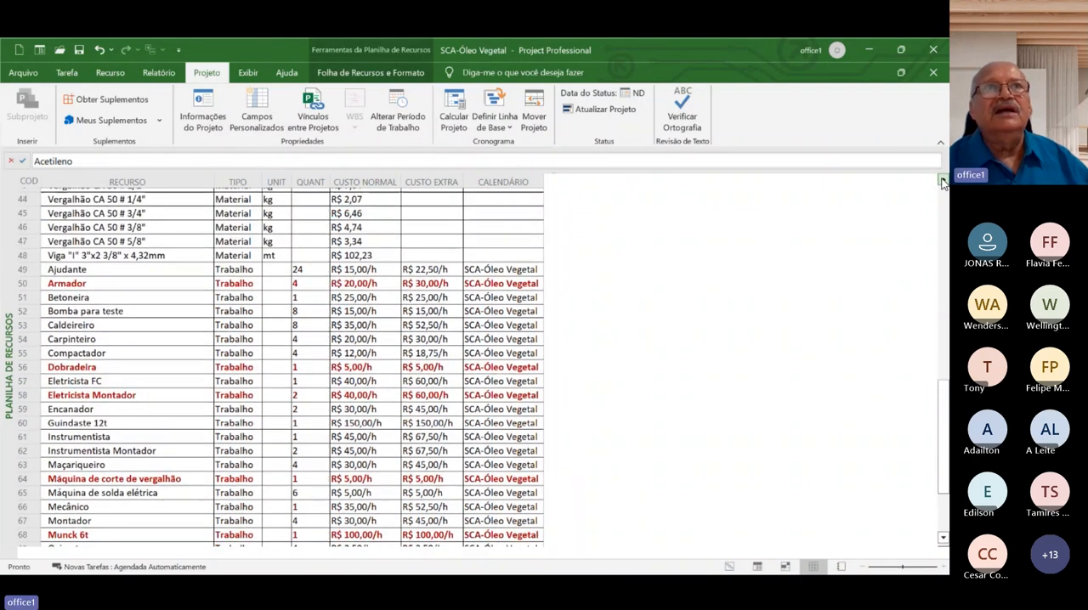
click(942, 182)
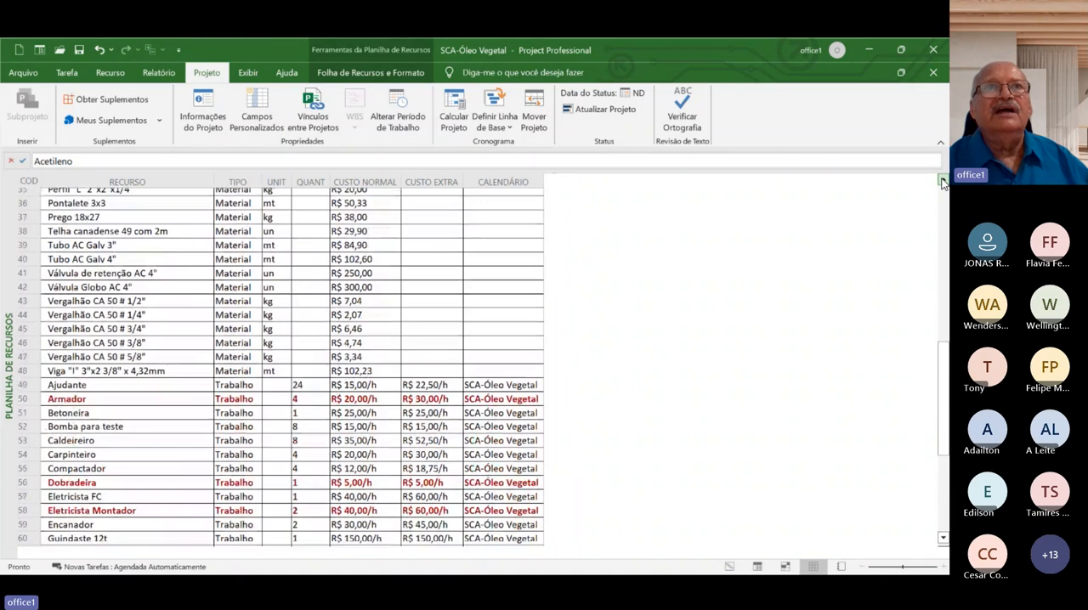
click(942, 182)
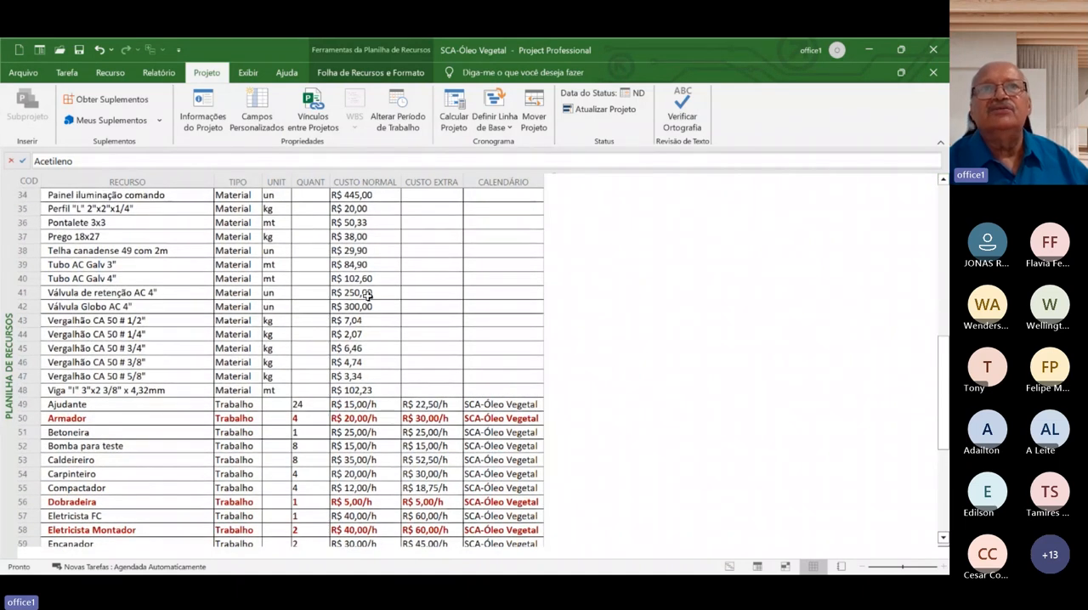
click(178, 419)
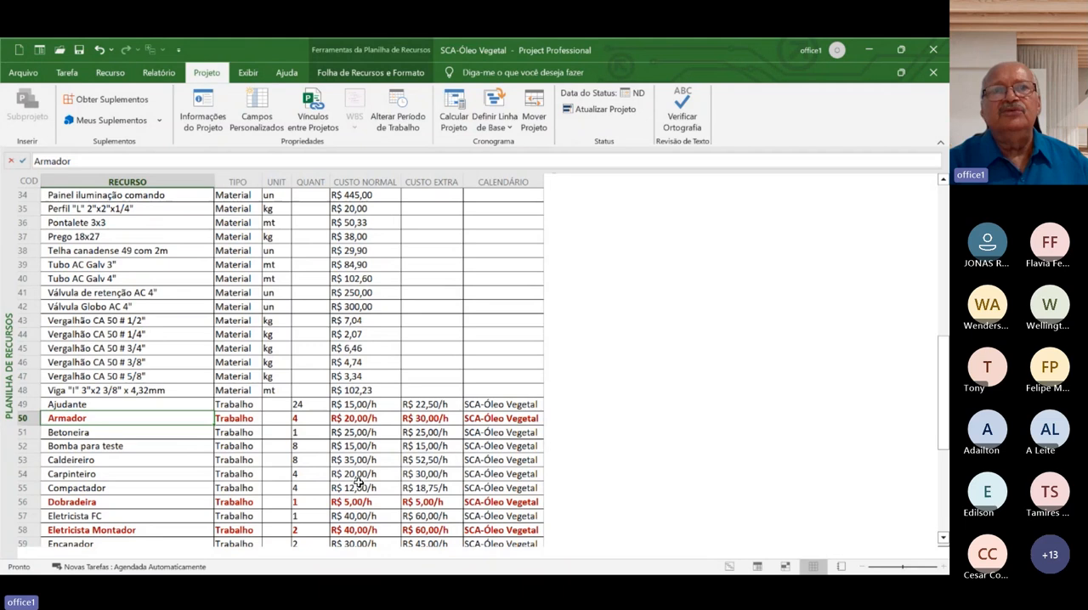
Return the project to the Uso da Tarefa view
click(68, 74)
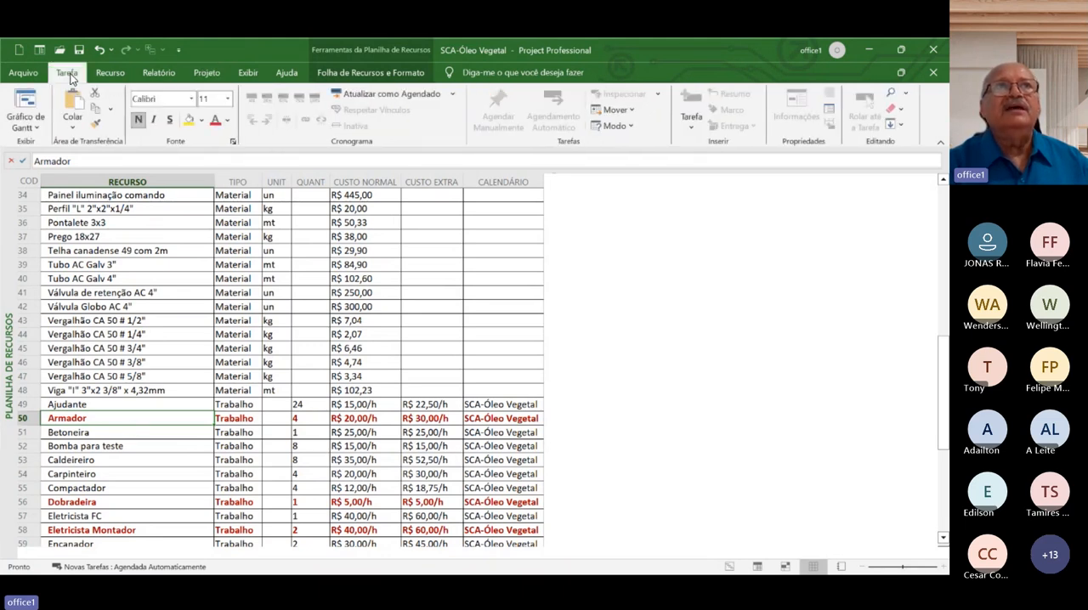
click(41, 127)
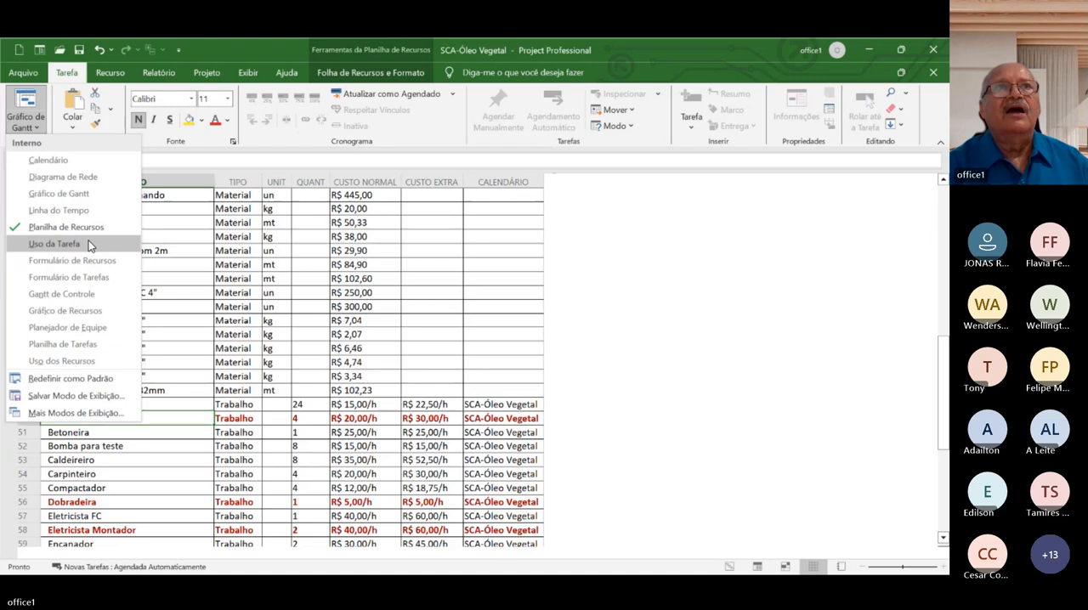
click(55, 244)
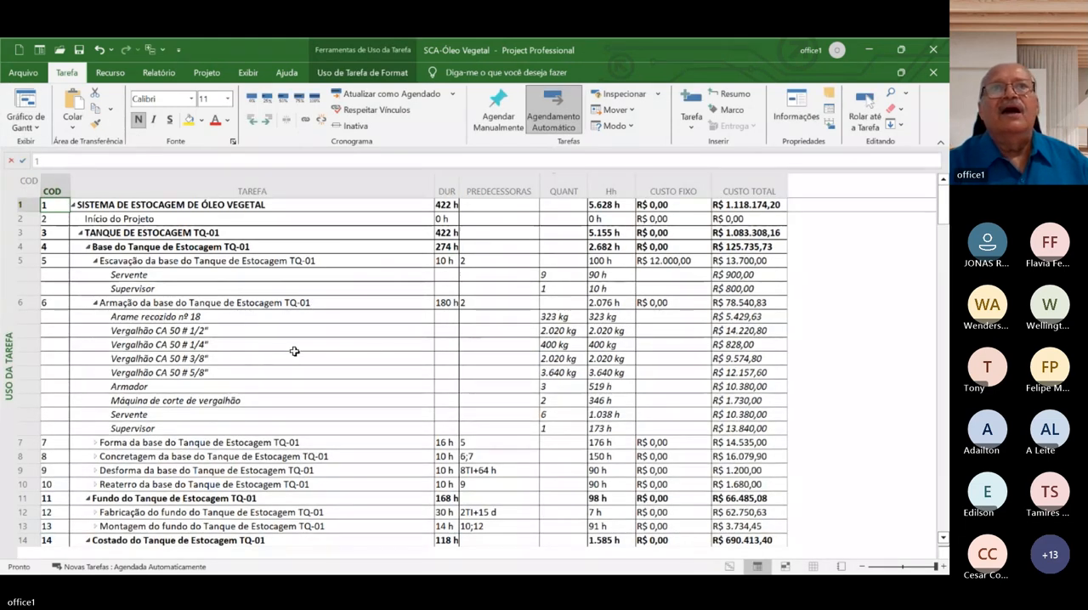
Review the total cost of Arame recozido nº 18 under the Armação task and of the whole storage system
click(744, 316)
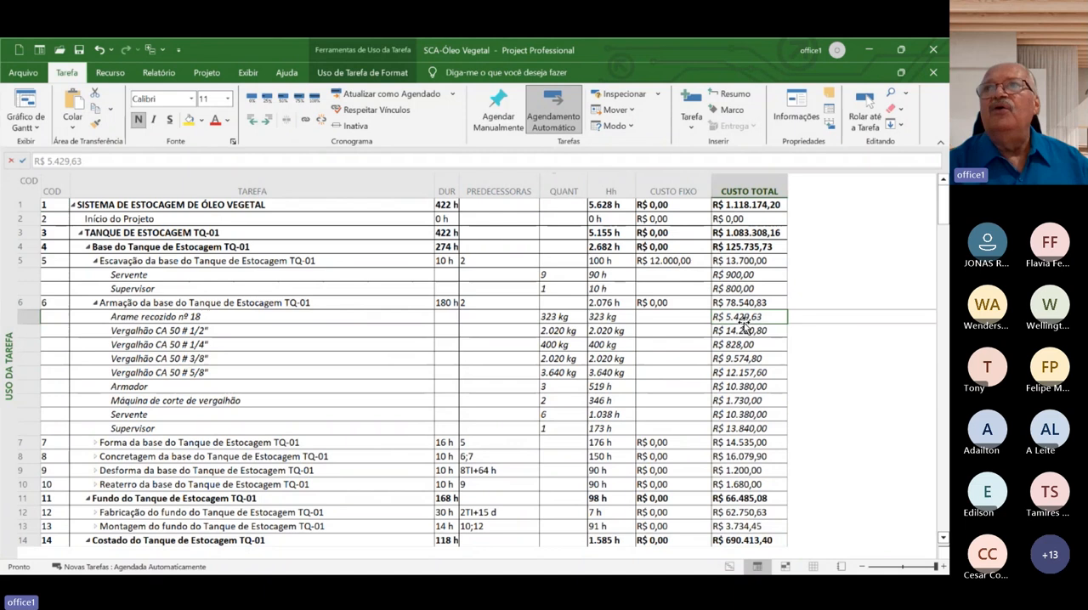
click(776, 299)
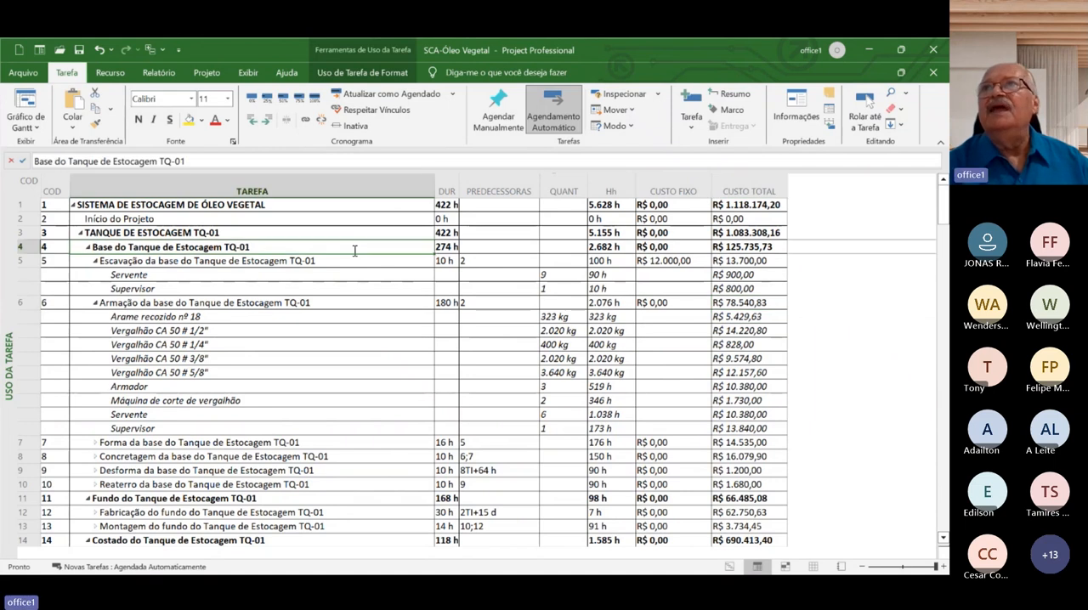
click(746, 206)
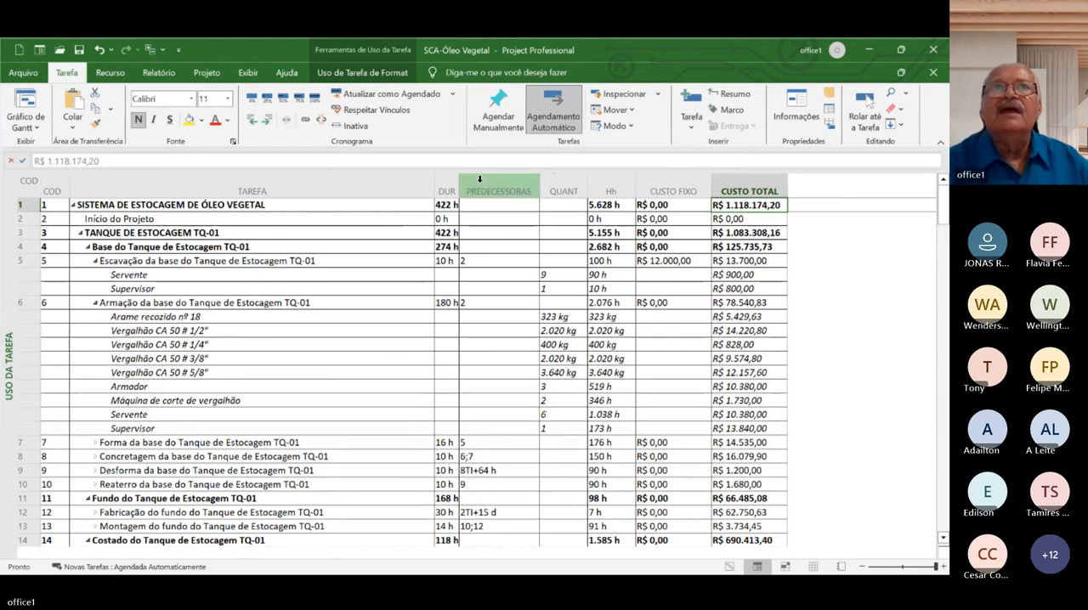
Expand all subtasks of the outline from the SISTEMA DE ESTOCAGEM DE ÓLEO VEGETAL summary task
click(384, 205)
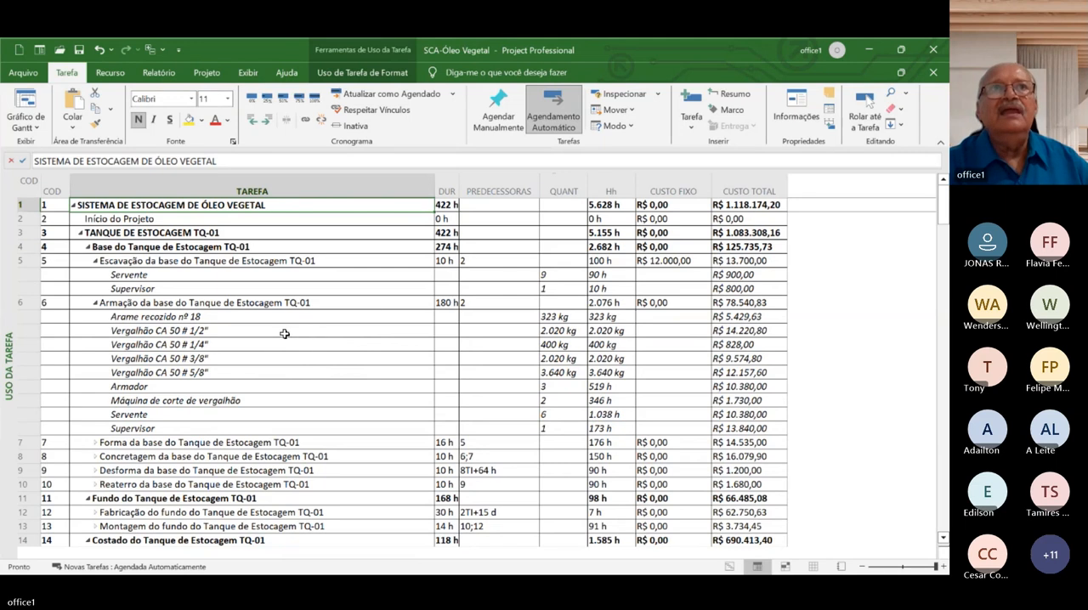
click(262, 205)
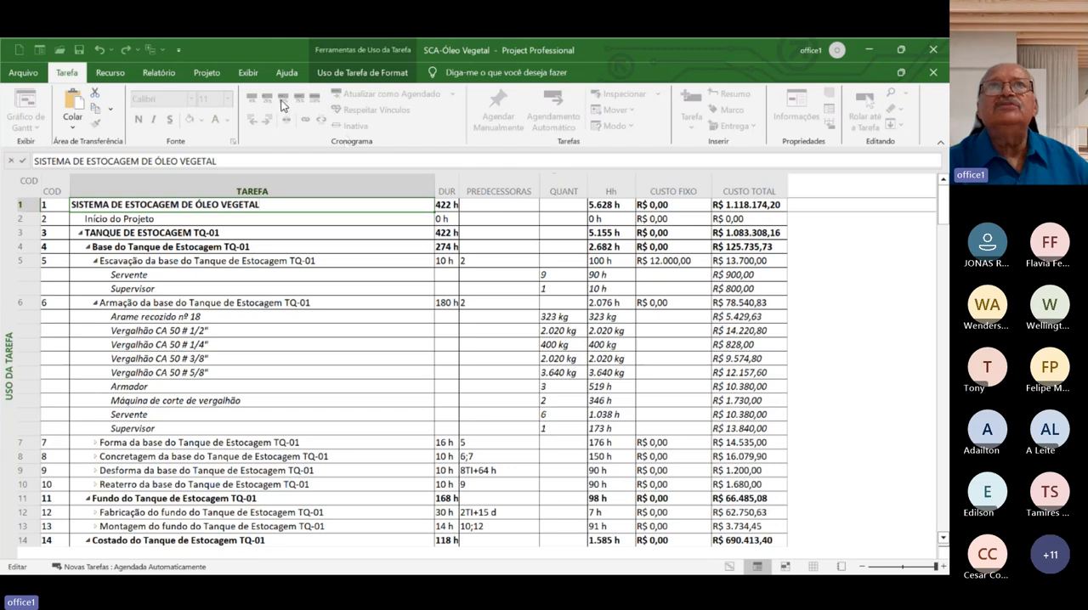
click(257, 75)
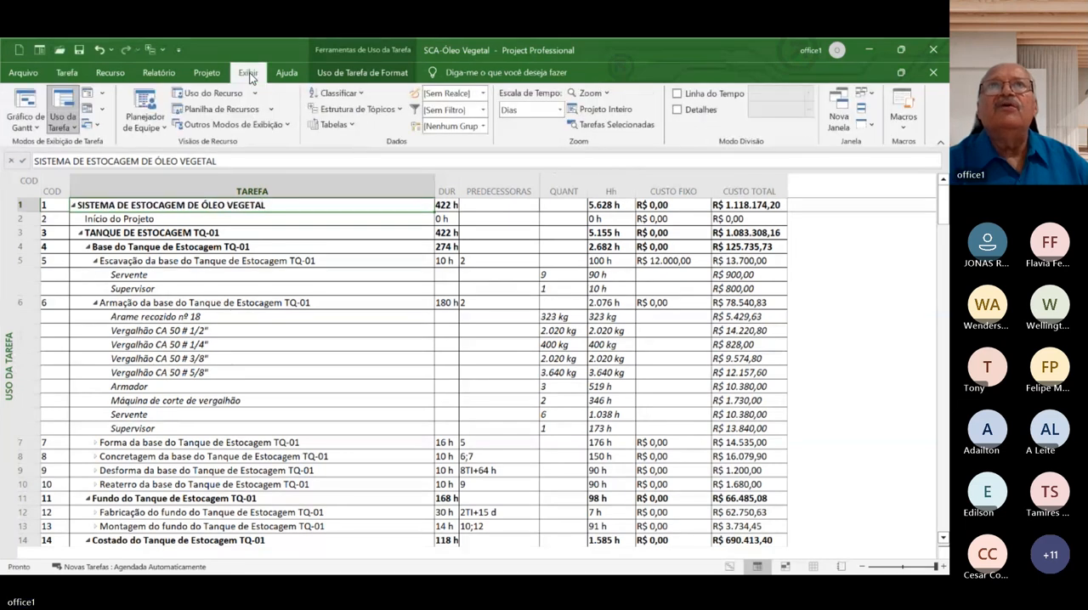
click(400, 111)
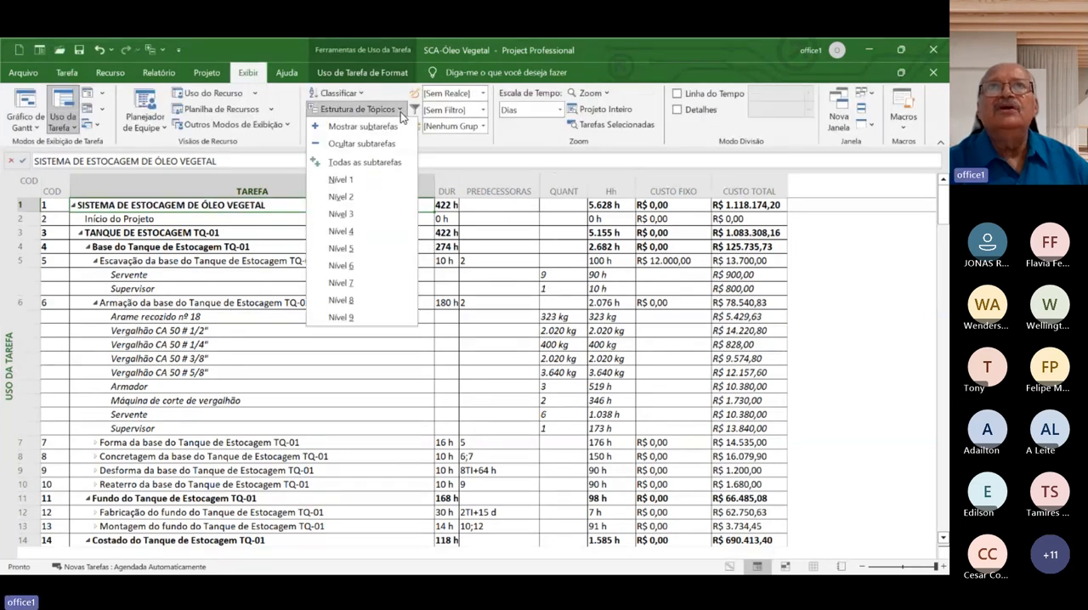
click(377, 166)
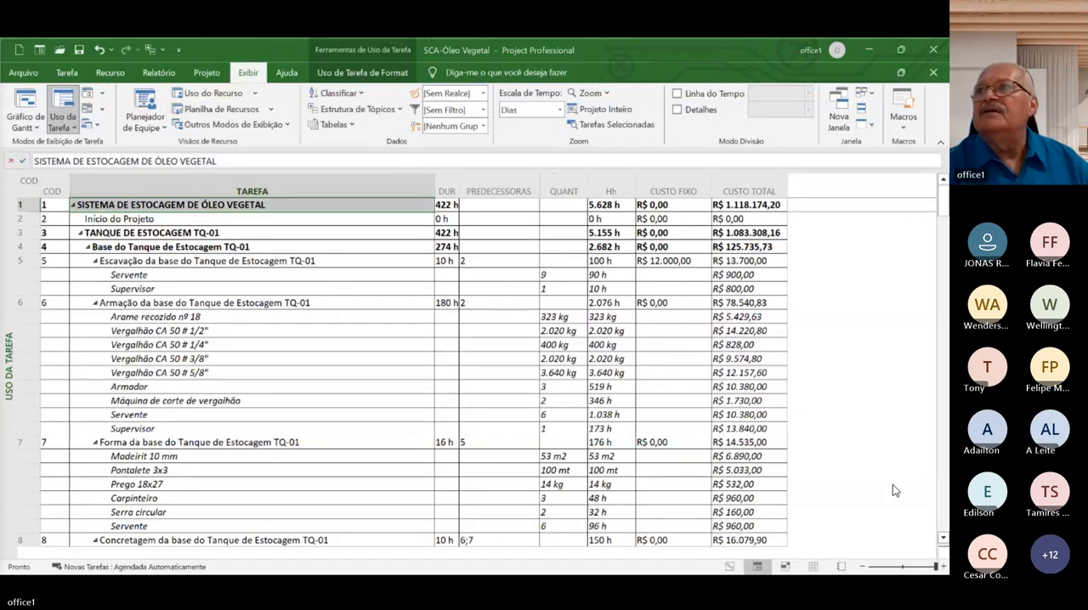
Examine the fully expanded task list with its resource assignments, through to SISTEMA DE BOMBEAMENTO and back to the tank base
click(940, 522)
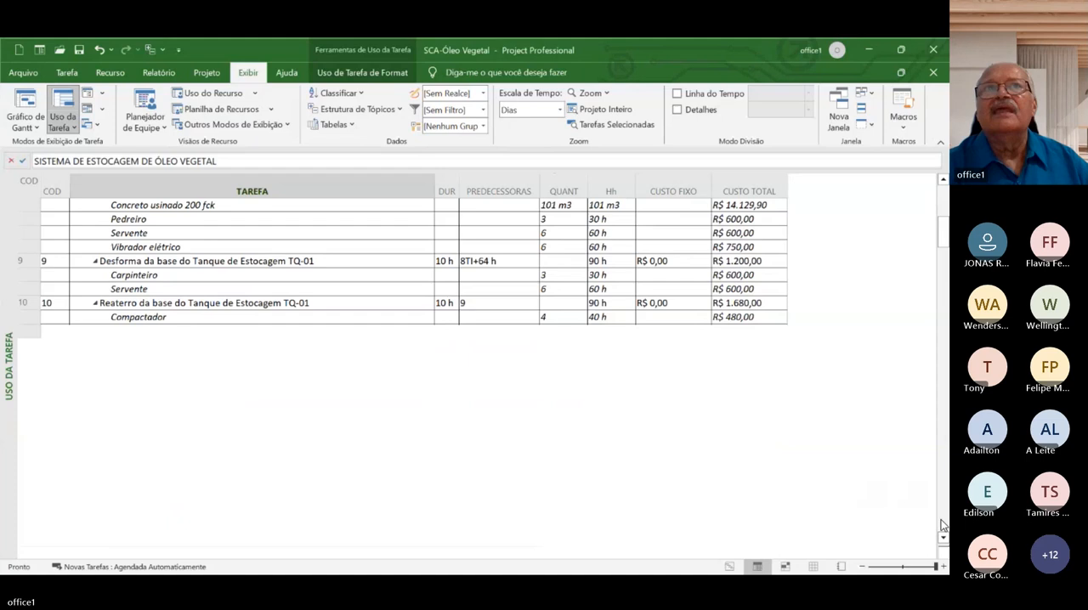
click(940, 522)
click(940, 522)
click(941, 522)
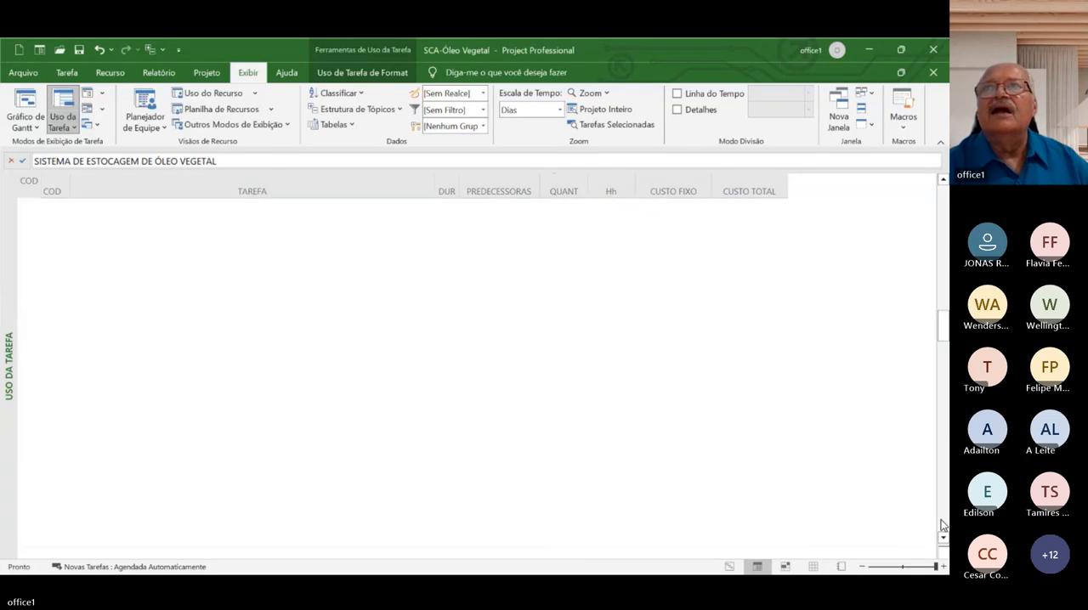
click(941, 521)
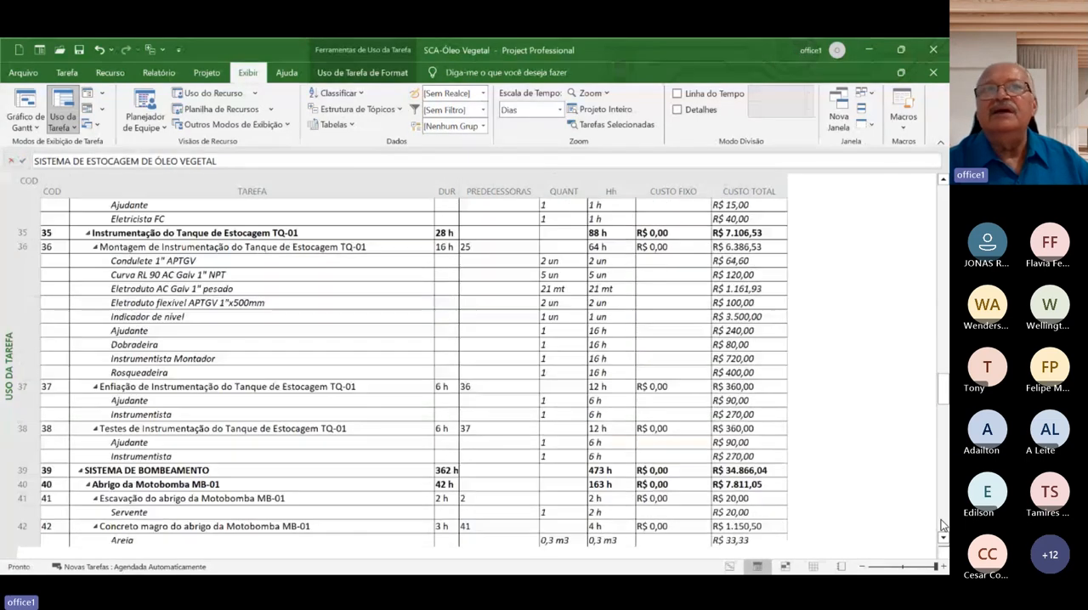
click(940, 525)
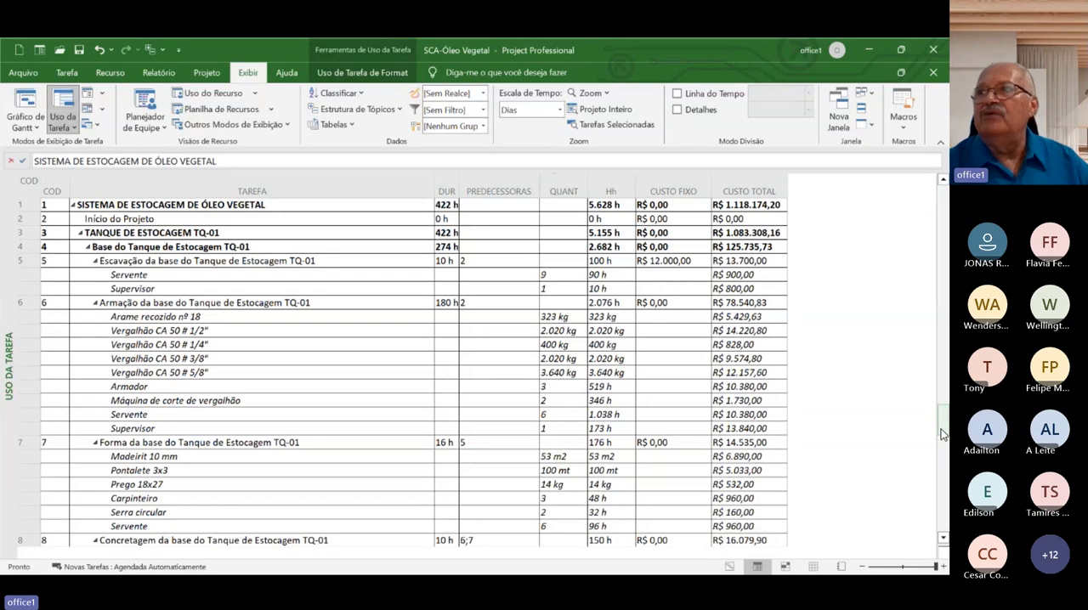
drag(941, 434, 943, 200)
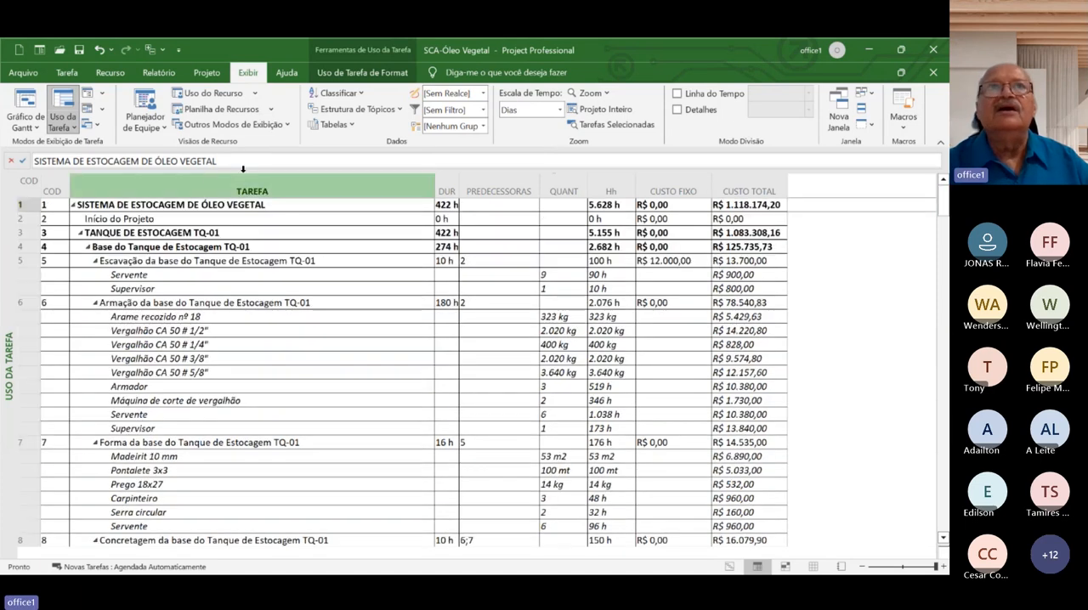
click(274, 204)
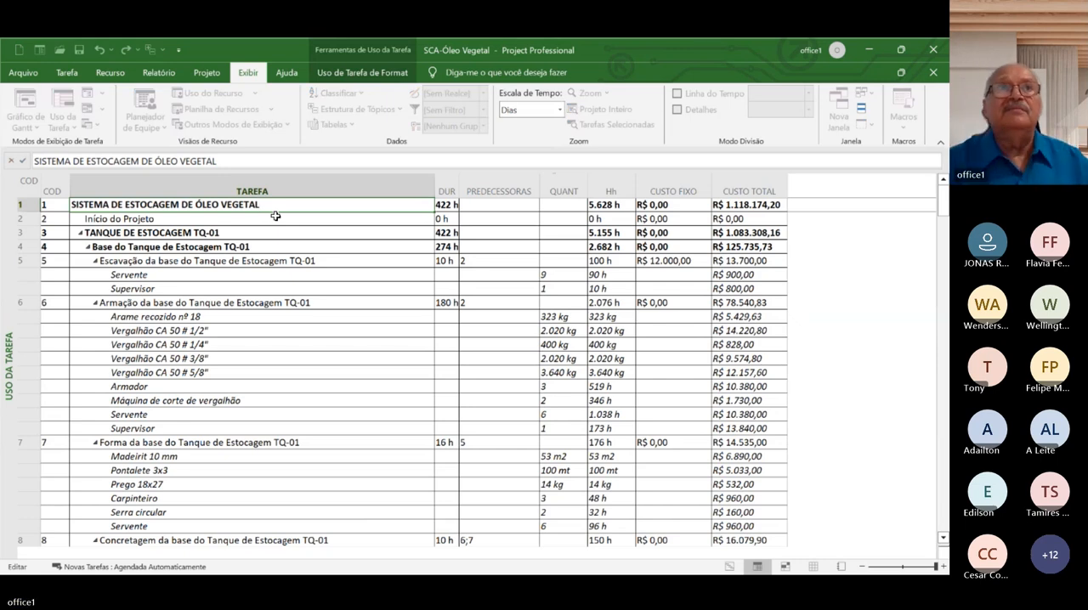
click(188, 250)
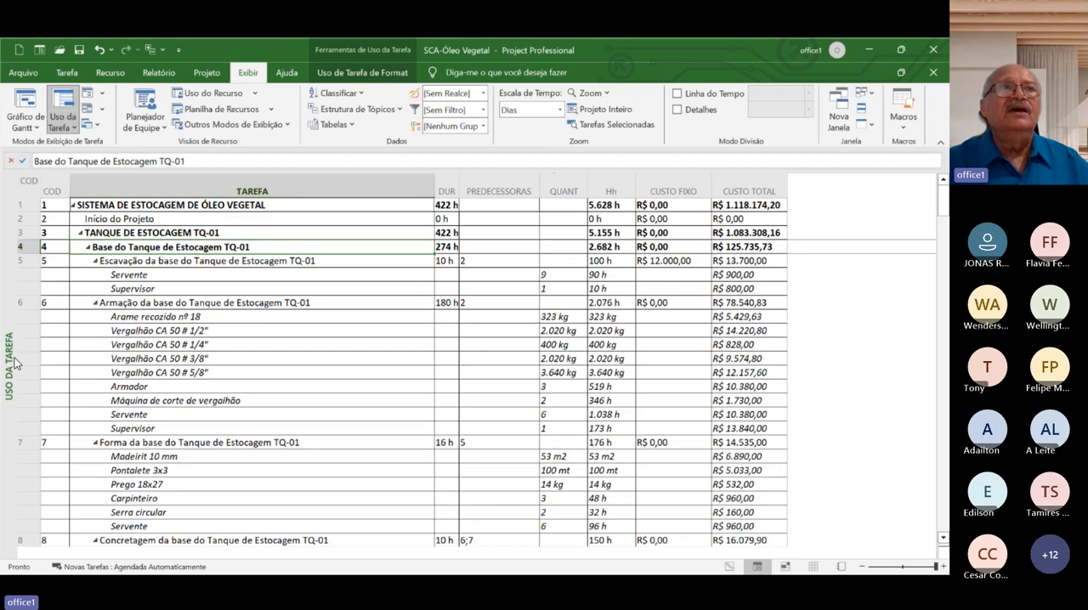
Show the project in the Gráfico de Gantt view and widen the chart area up to the edge of the DISCIPLINA column
click(33, 128)
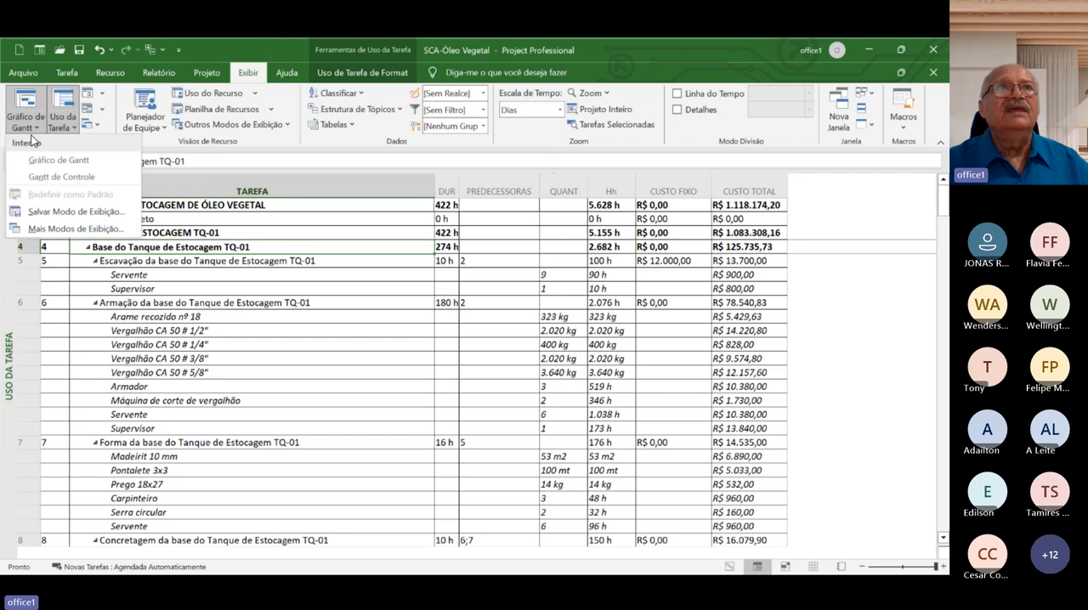
click(67, 74)
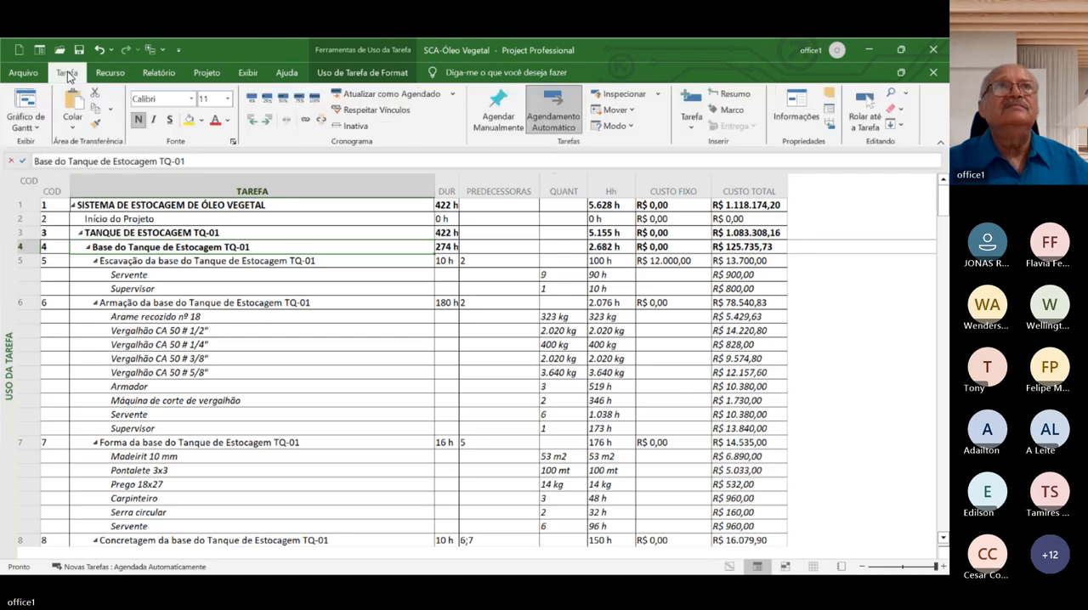
click(34, 128)
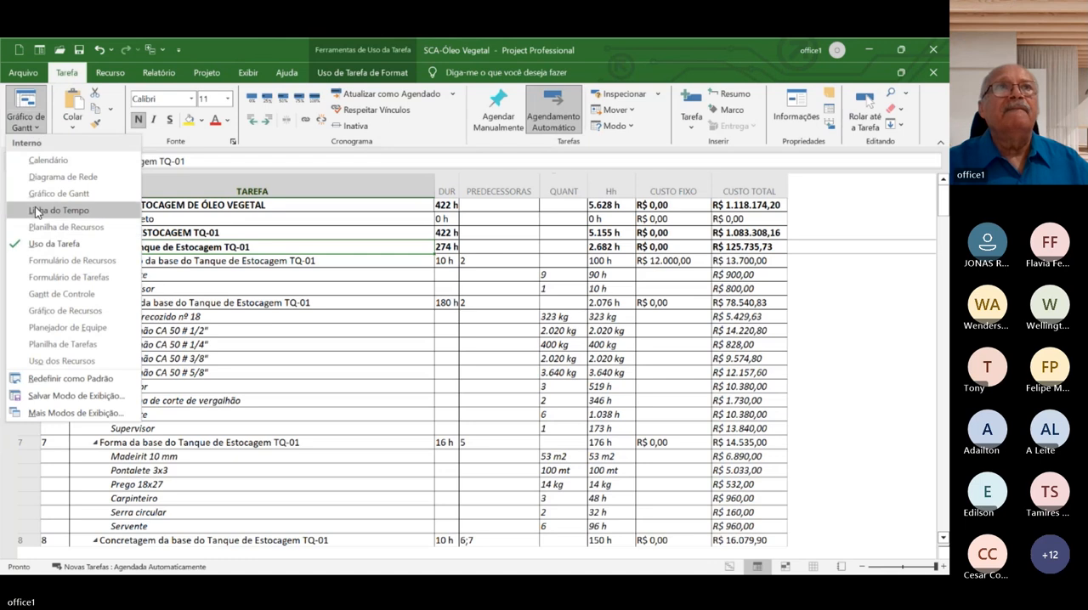
click(33, 194)
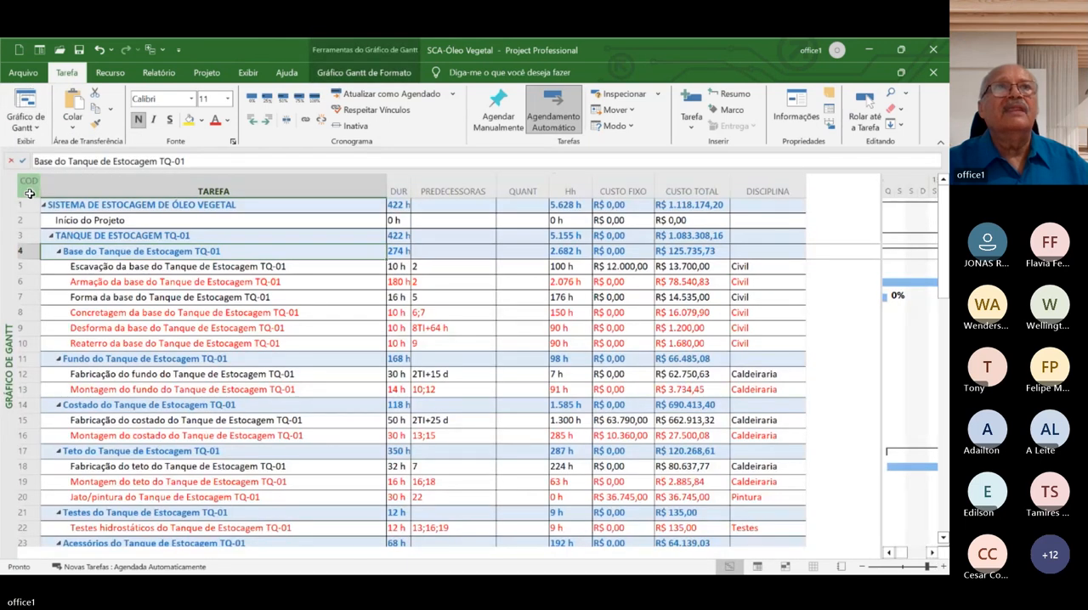
click(230, 312)
click(295, 211)
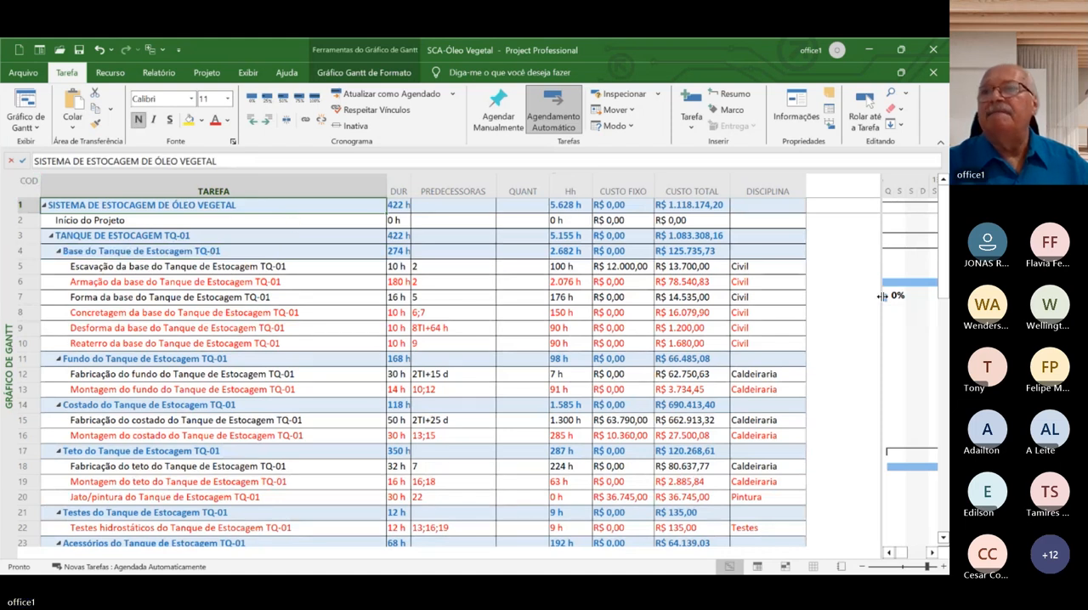
drag(882, 295, 807, 309)
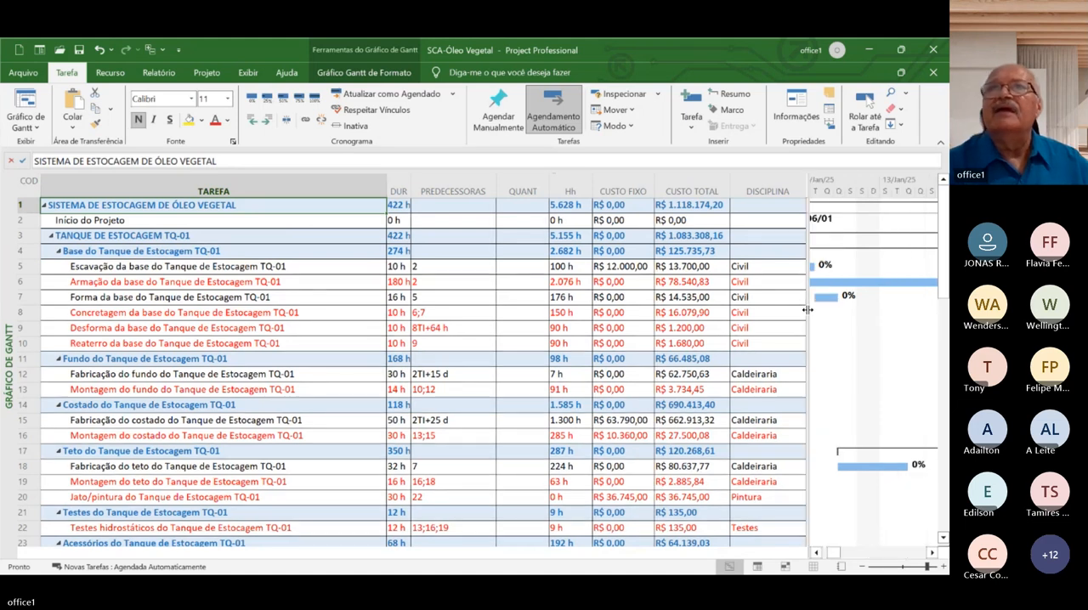
Start closing the SCA-Óleo Vegetal project and save its changes
click(620, 327)
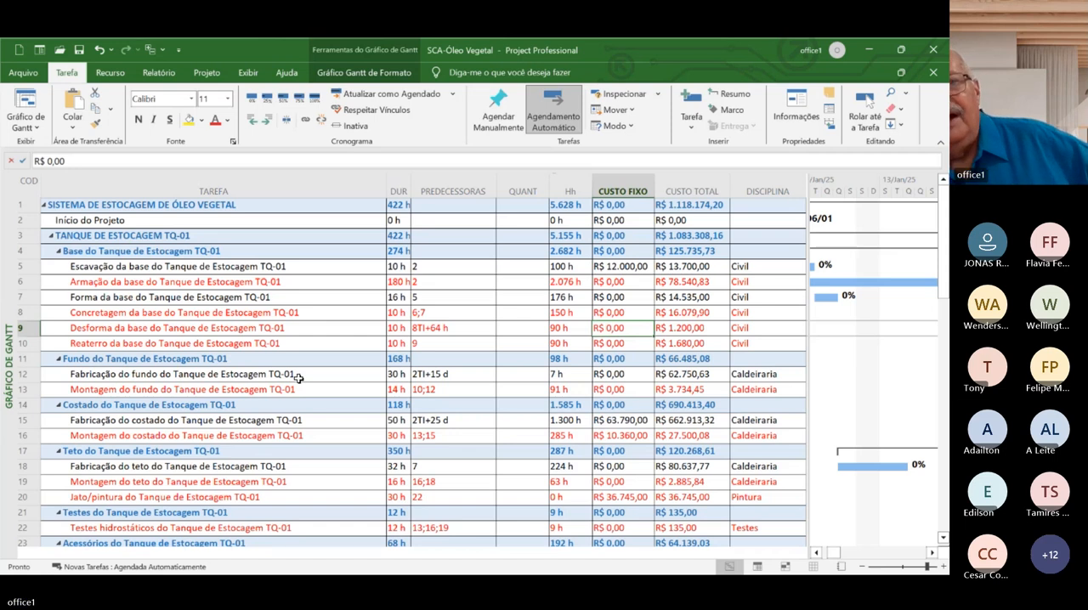
key(alt+F4)
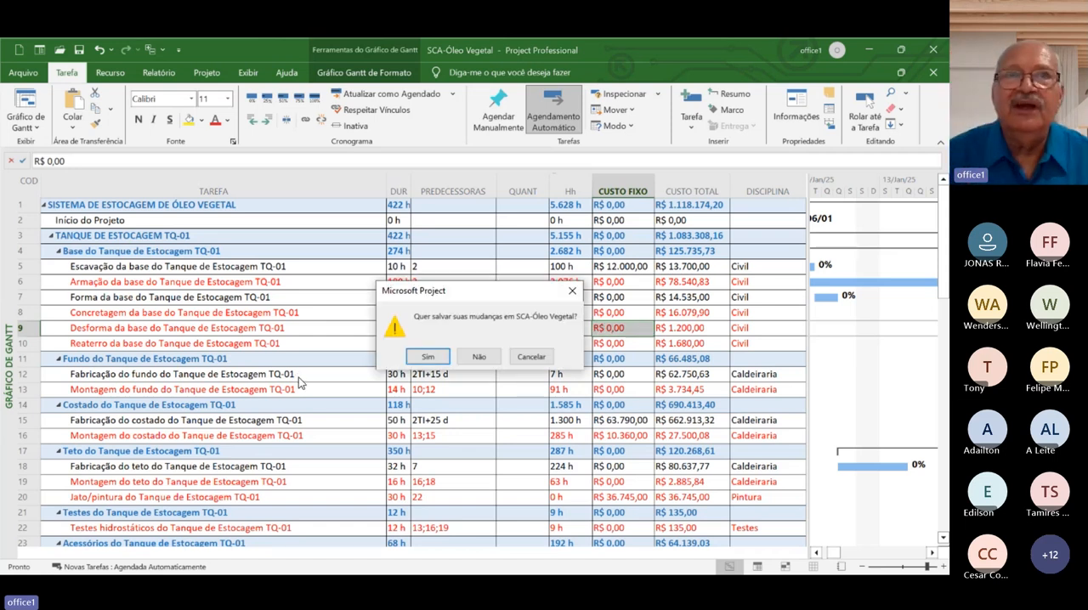
click(429, 357)
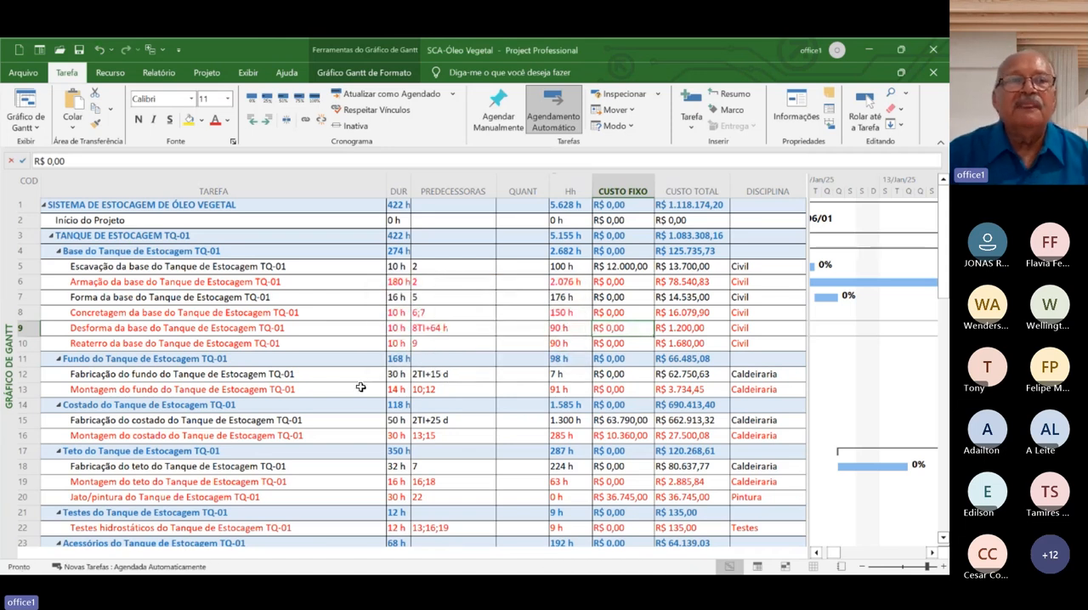
Select the task Escavação da base do Tanque de Estocagem TQ-01 and switch to the Diagrama de Rede view
click(285, 269)
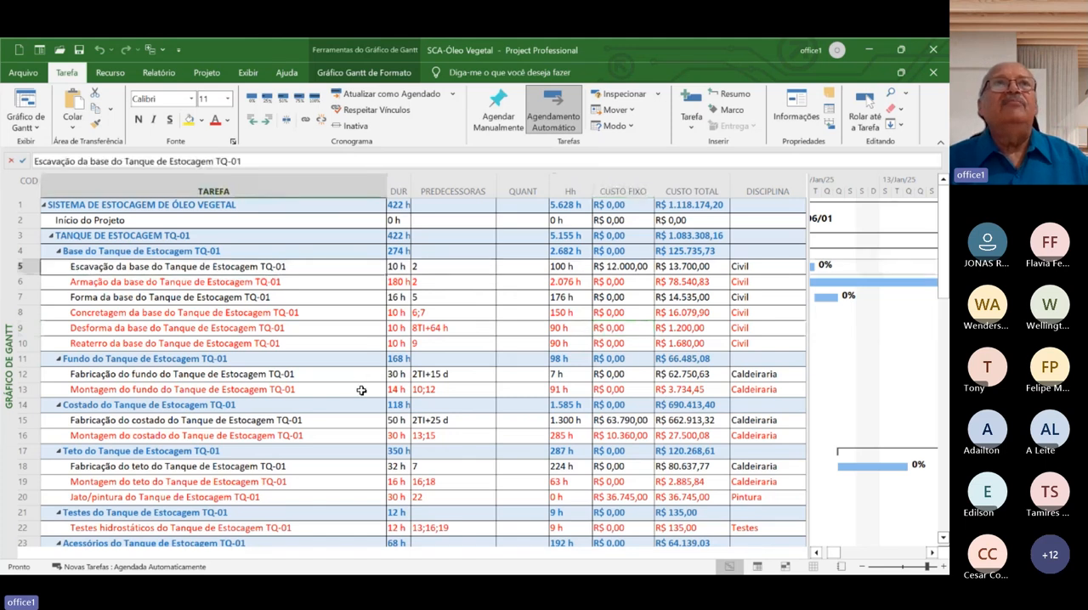
click(35, 128)
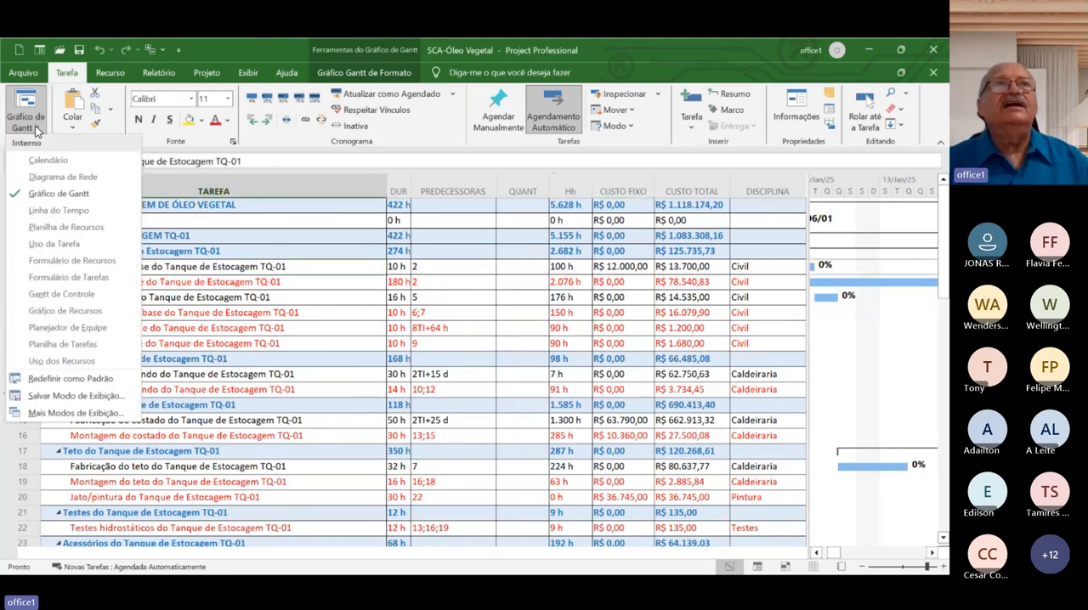
click(30, 176)
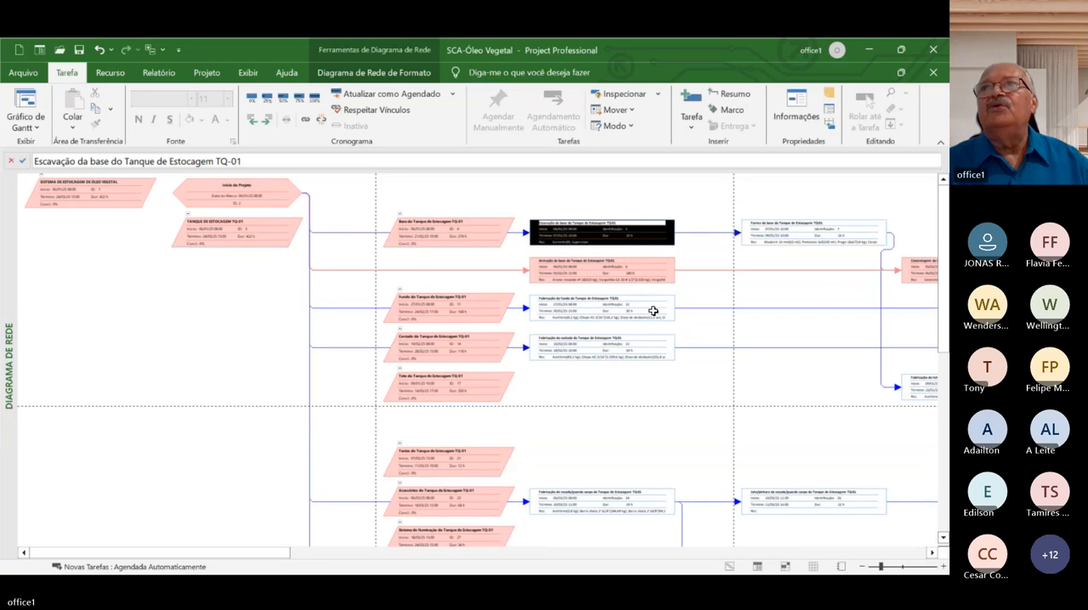
Examine the task links in the network diagram and the enlarged details of the Forma da base and Fabricação do teto boxes
click(932, 553)
click(932, 554)
click(932, 554)
click(933, 553)
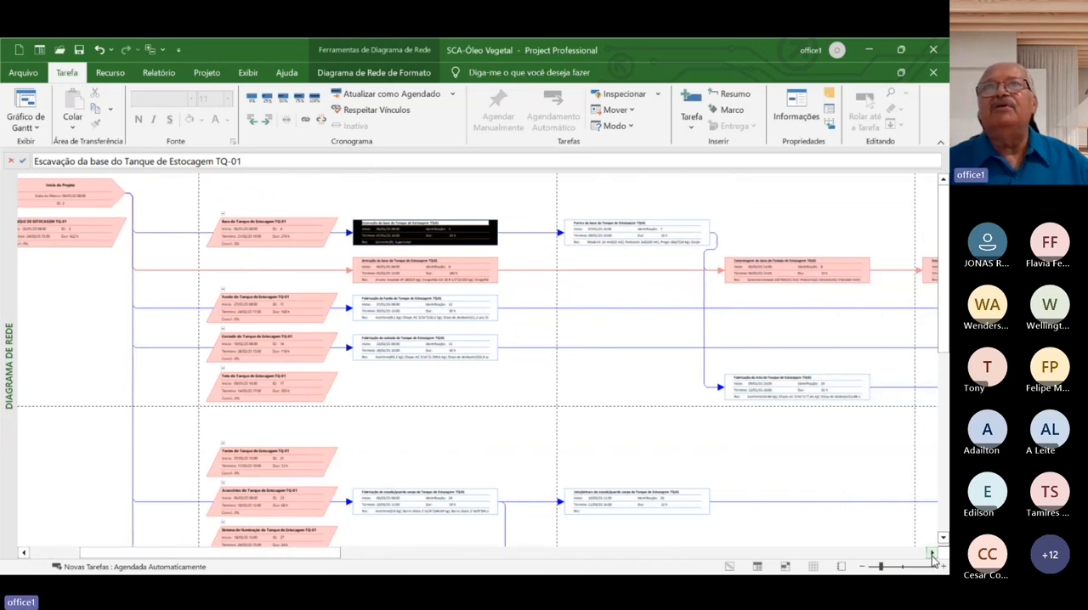
click(932, 554)
click(932, 553)
click(932, 554)
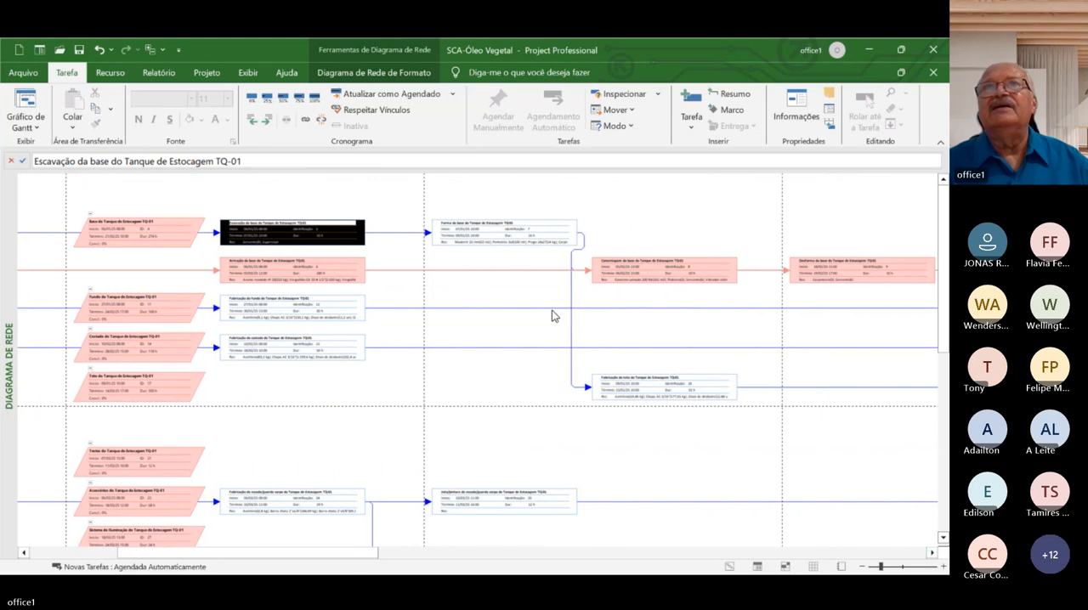
mouse_move(498, 239)
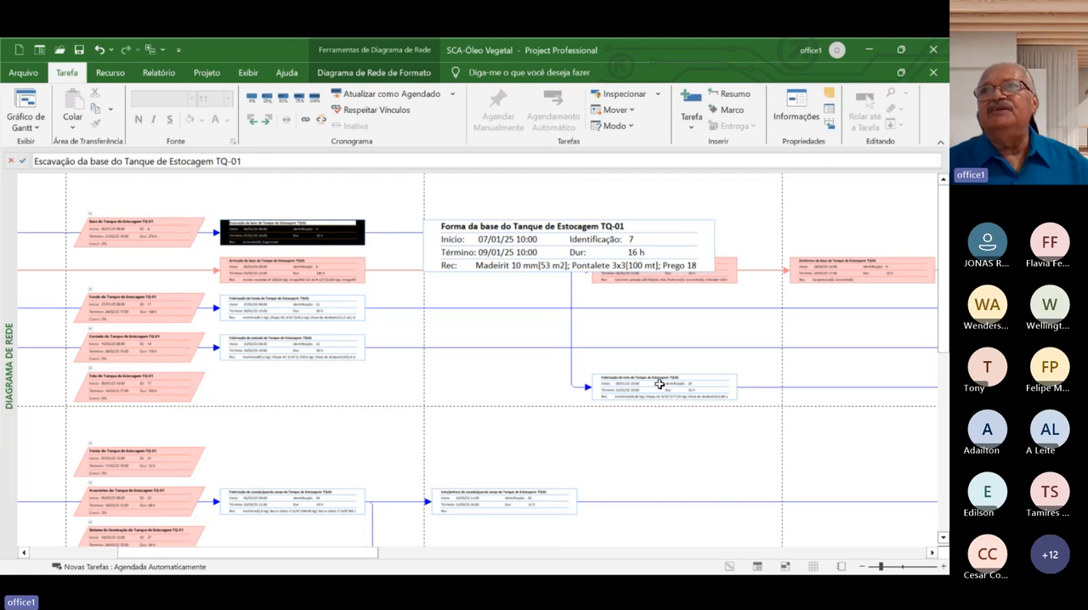
mouse_move(660, 384)
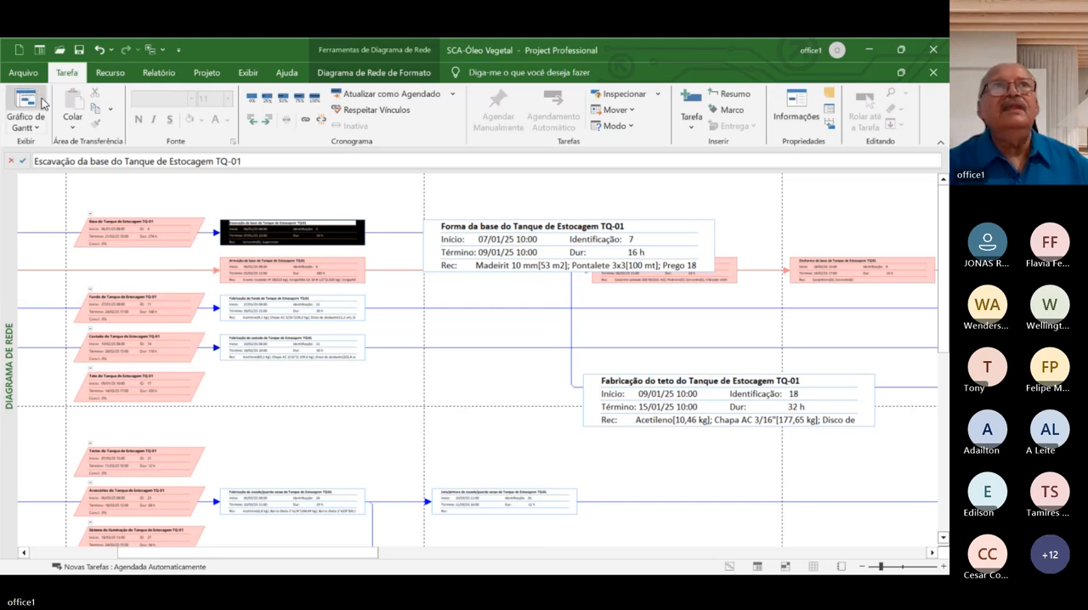
Open the Planilha de Recursos view and review the material and Trabalho resources listed in it
click(34, 130)
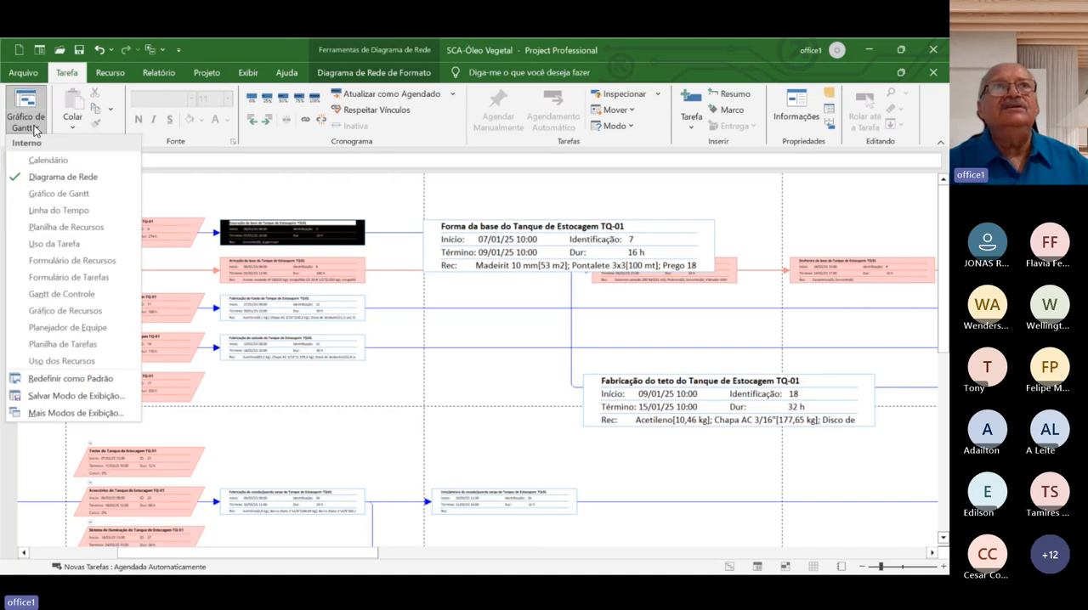
click(66, 226)
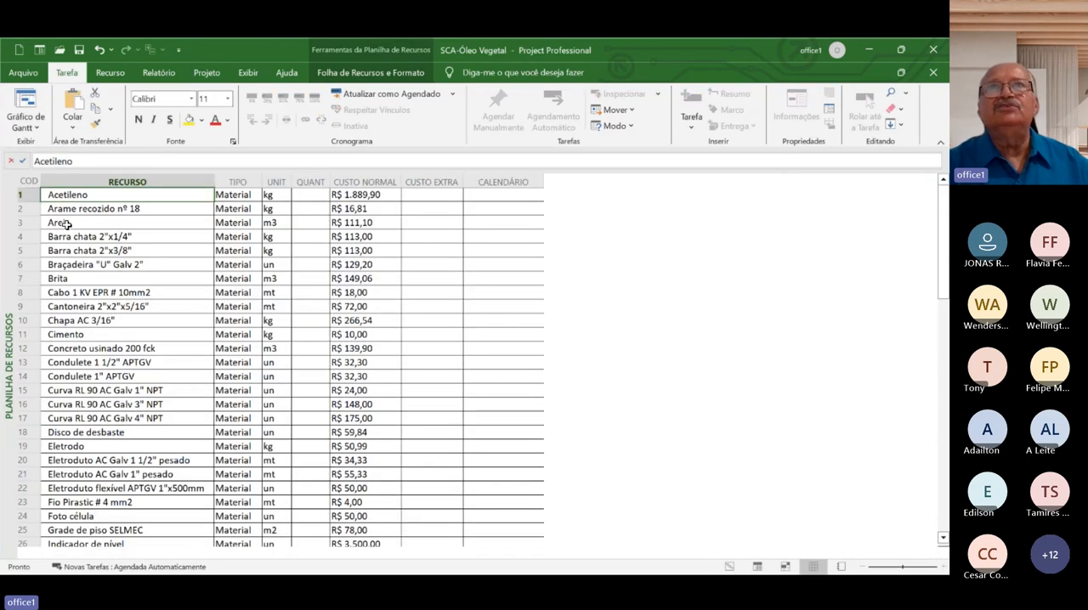
click(67, 224)
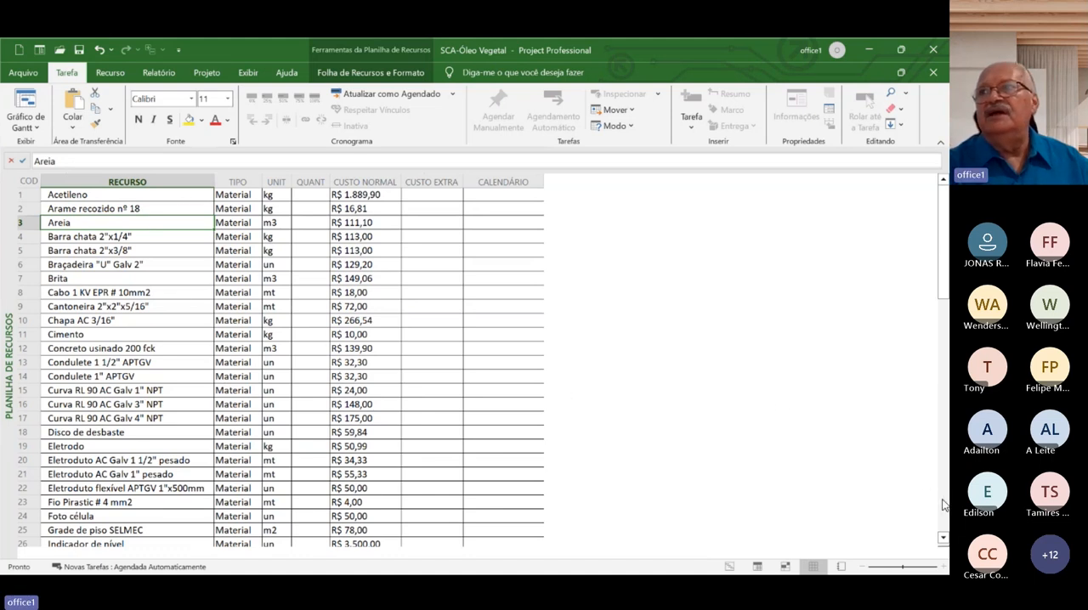
scroll(943, 507, down, 15)
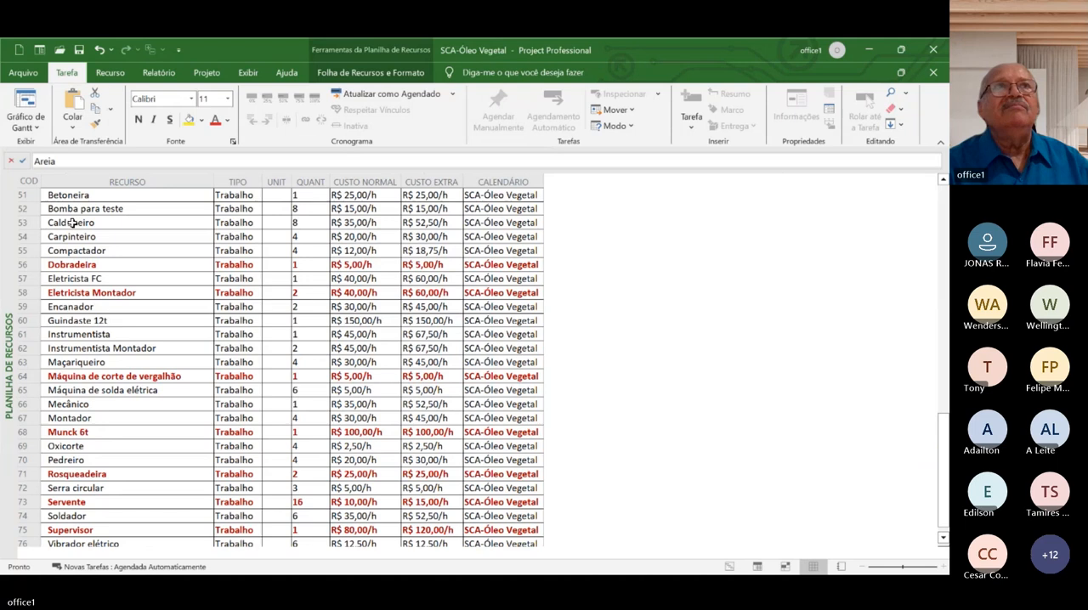
Open the Gráfico de Recursos view and look through the graphs from Areia to Braçadeira "U" Galv 2"
click(35, 126)
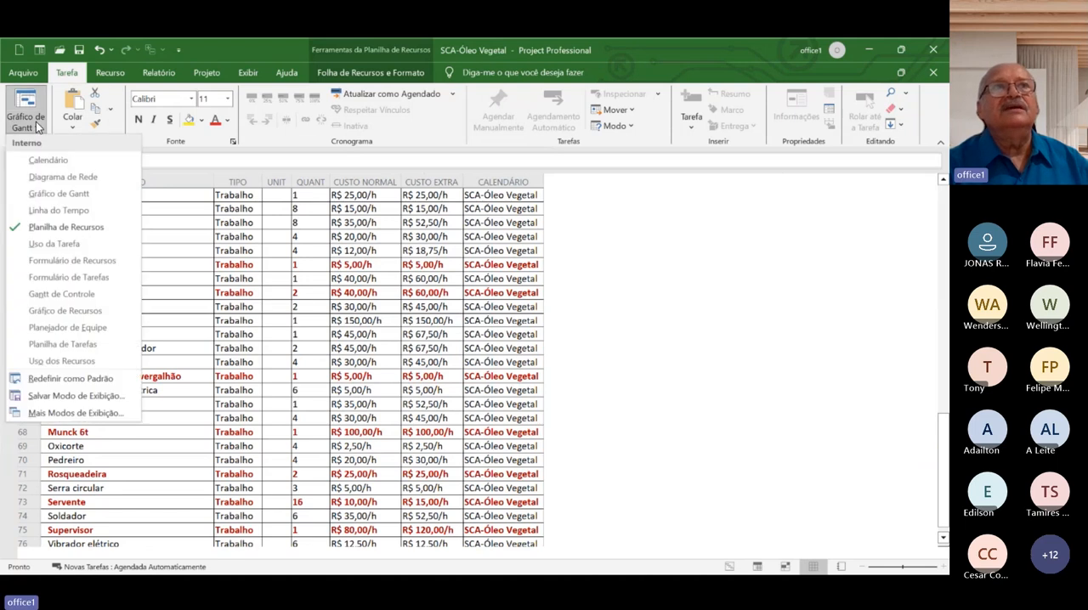
click(61, 312)
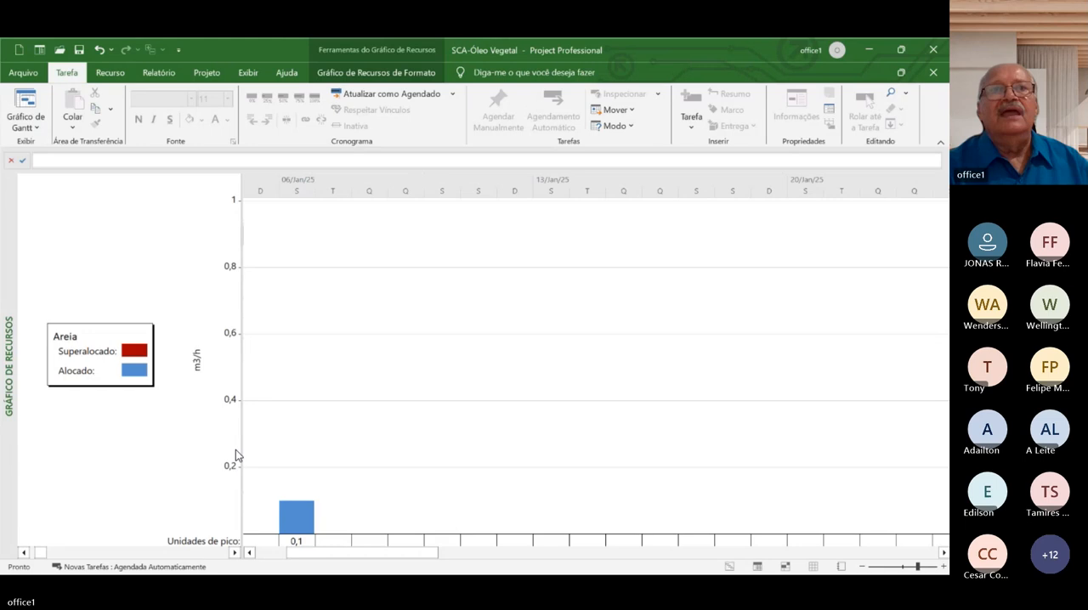
click(233, 553)
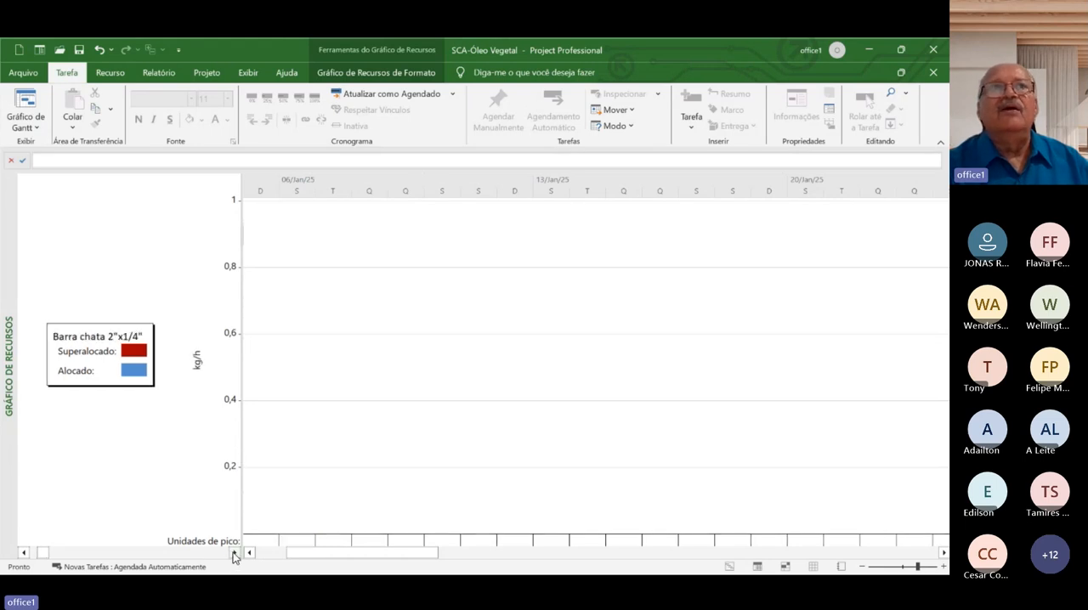
click(234, 553)
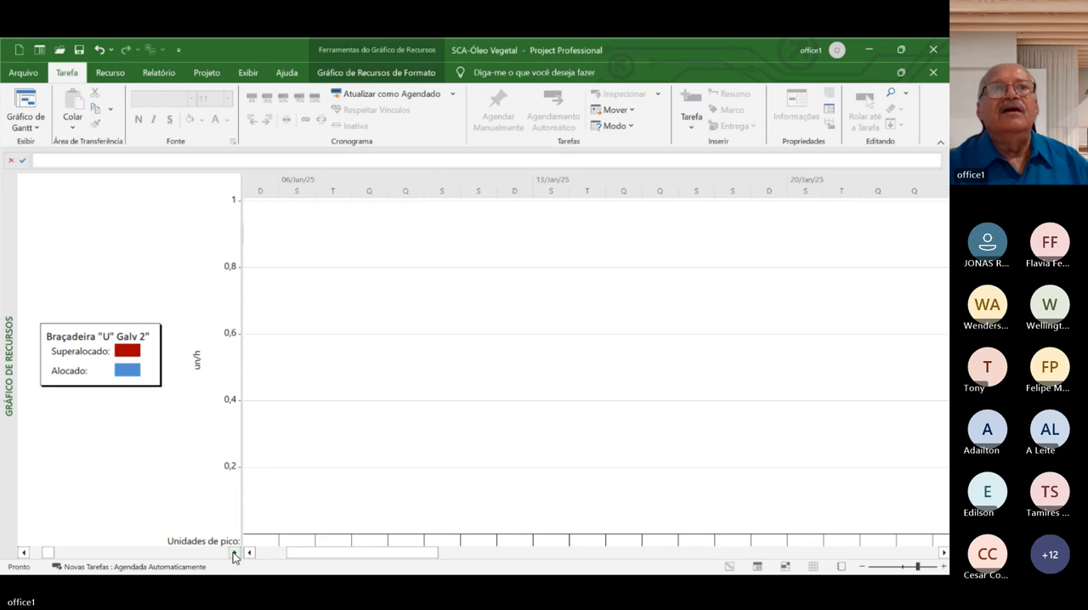
Return to the Planilha de Recursos view and select the Ajudante labor resource
click(108, 73)
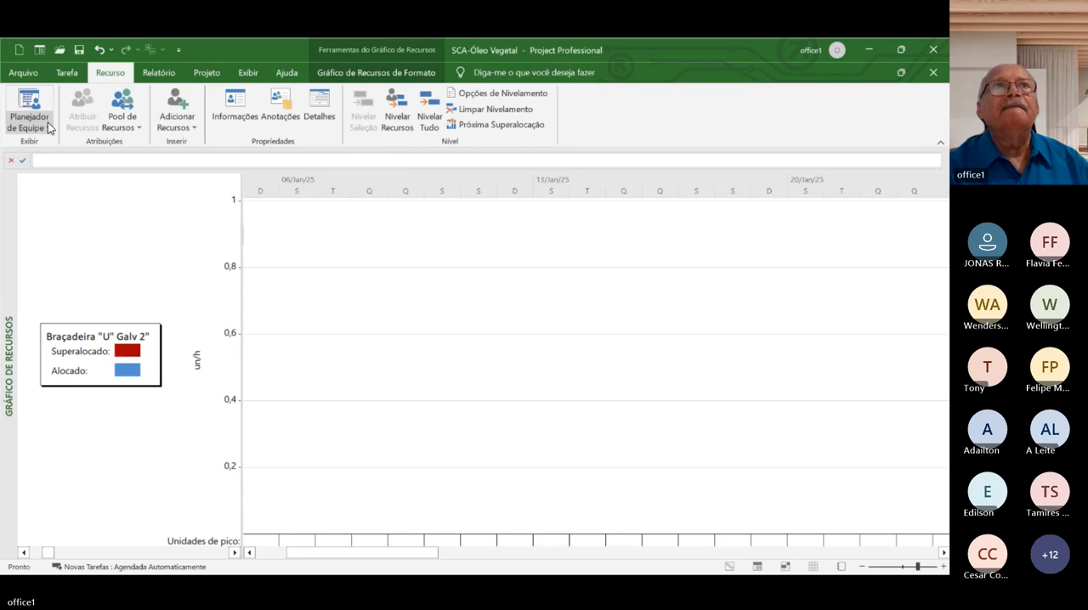
click(47, 127)
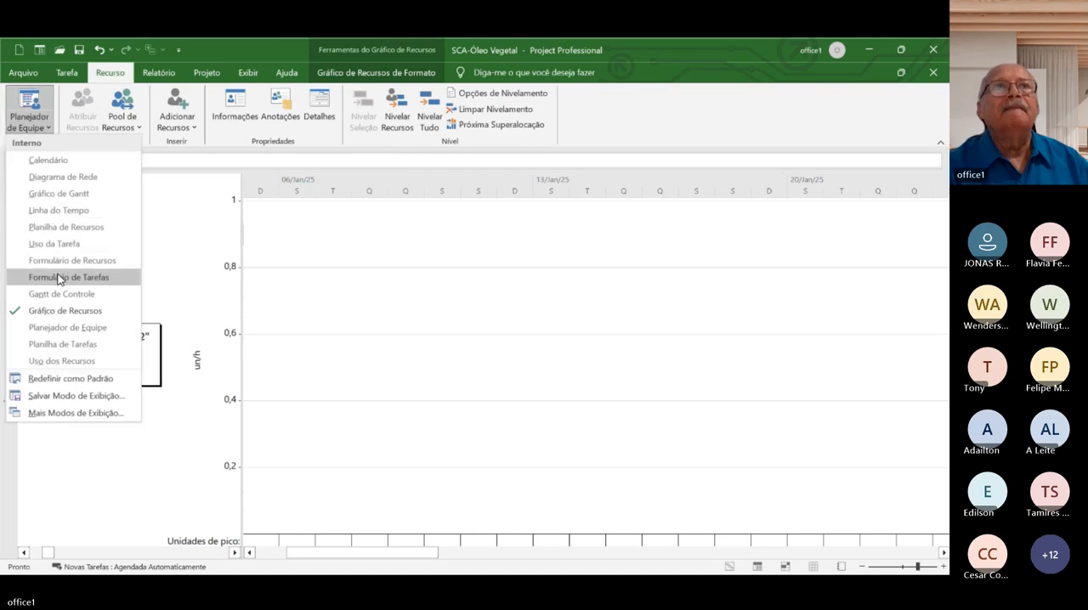
click(71, 228)
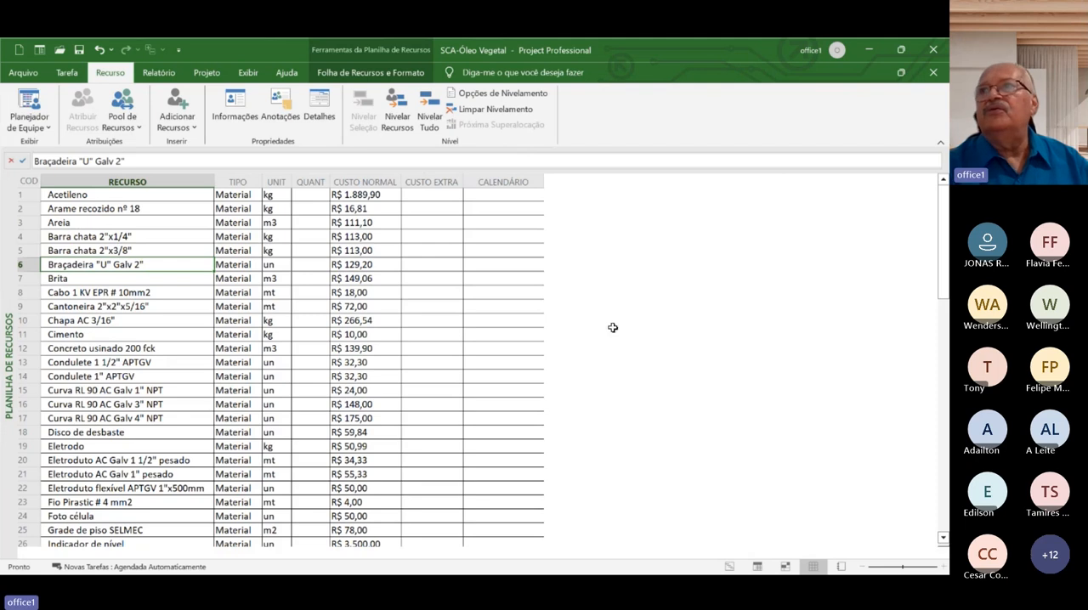
click(939, 504)
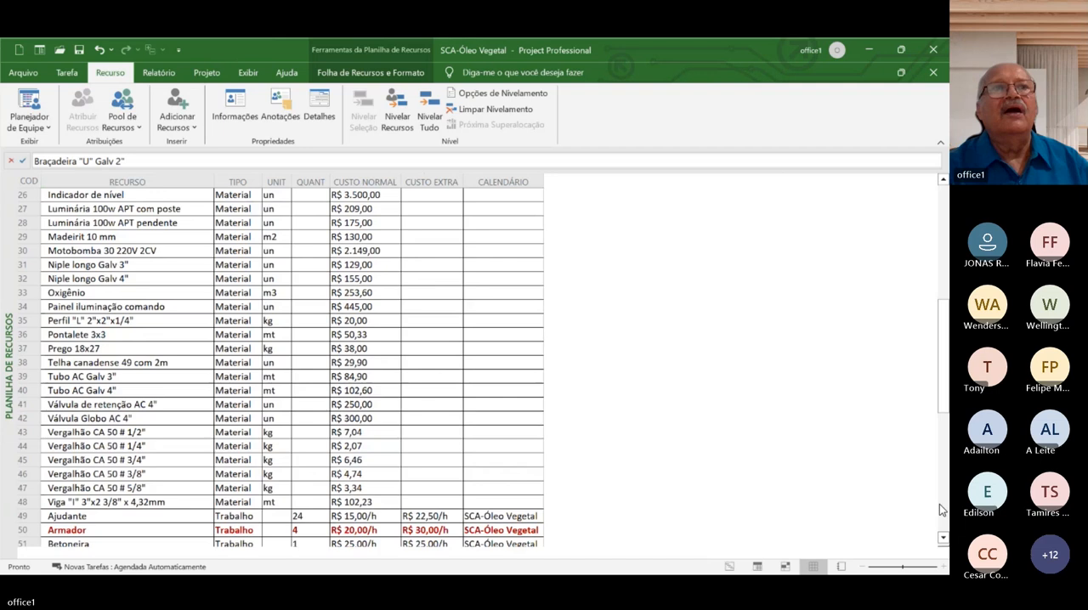
click(939, 504)
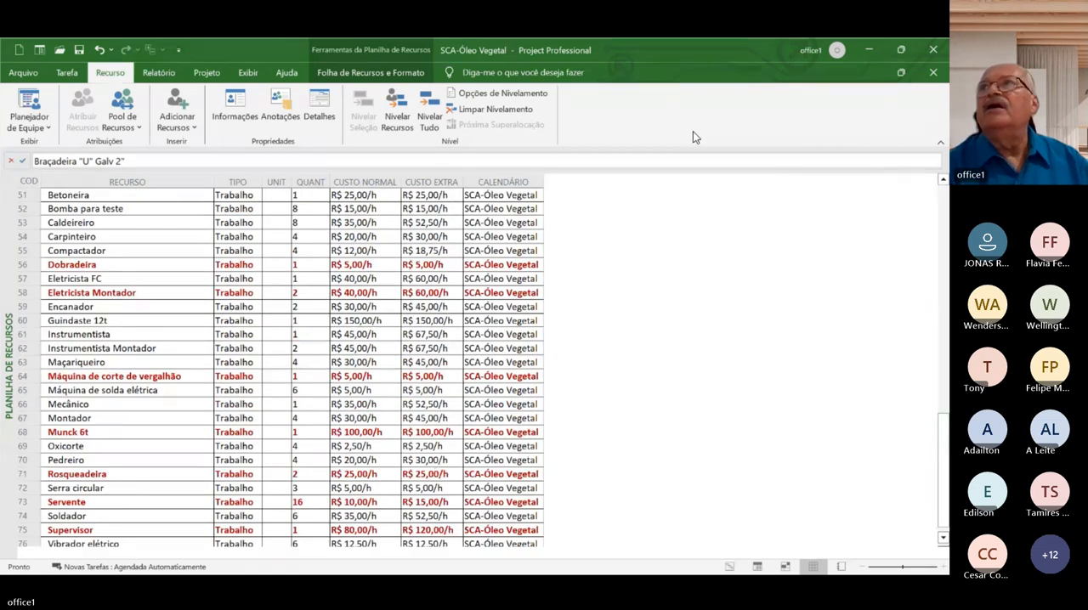
click(942, 181)
click(942, 181)
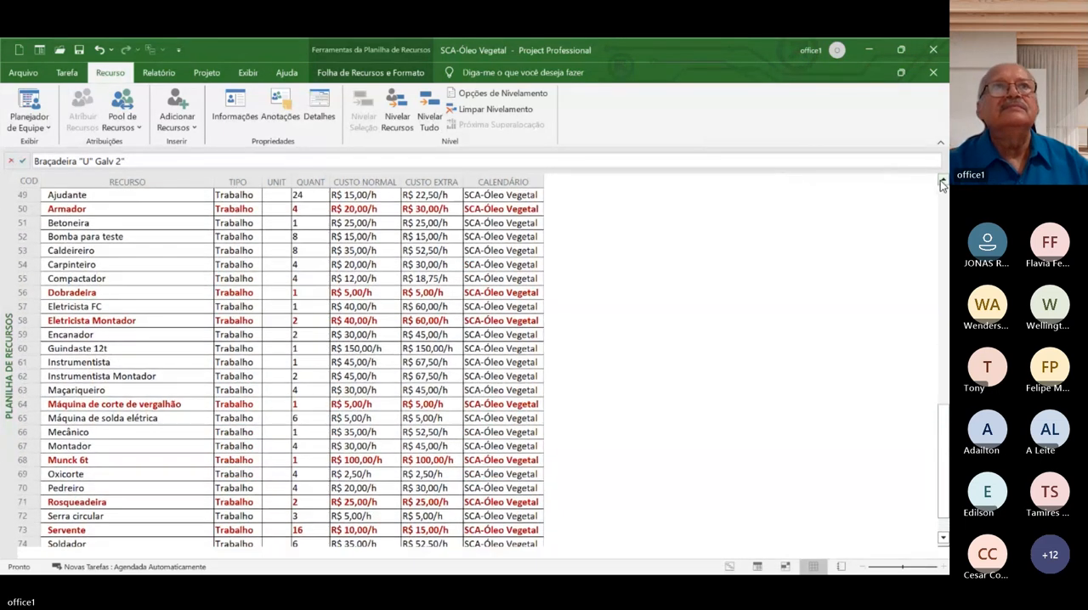
click(118, 196)
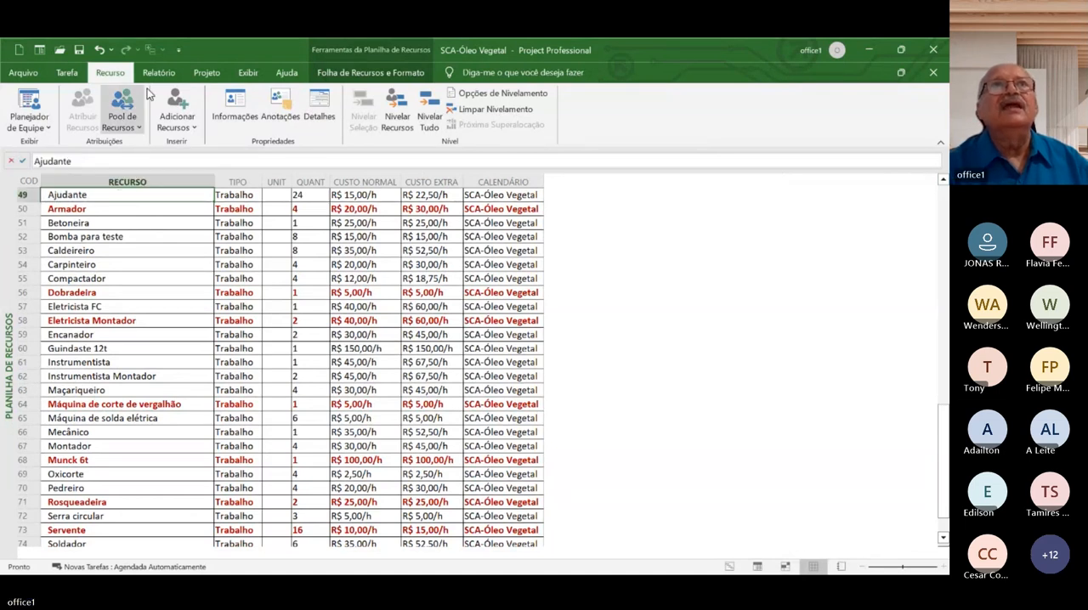
Show the Gráfico de Recursos for Ajudante with the timescale compressed to two-week intervals
click(48, 129)
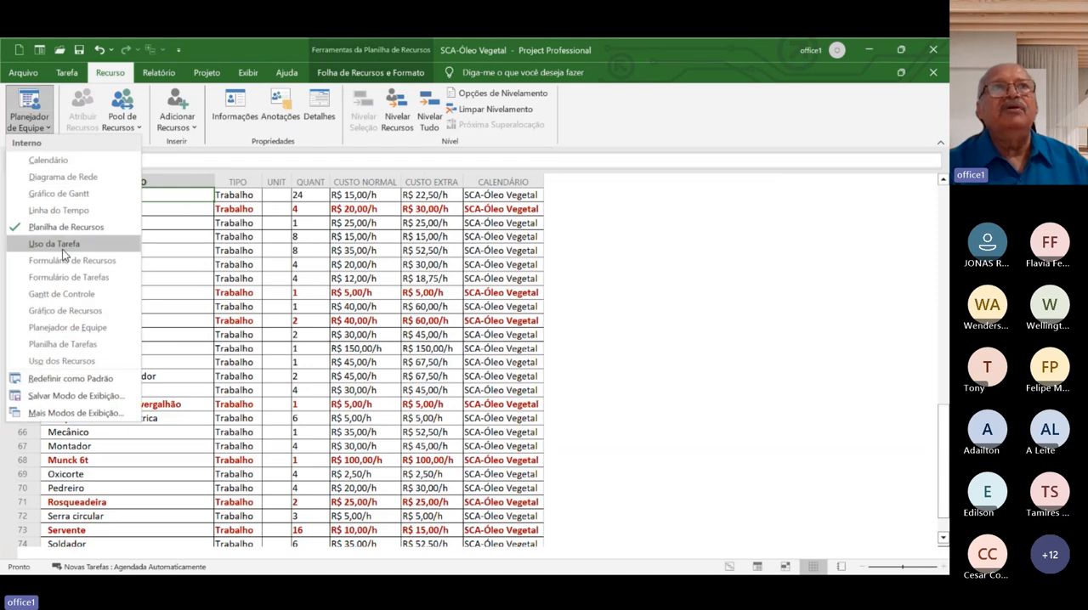
click(75, 313)
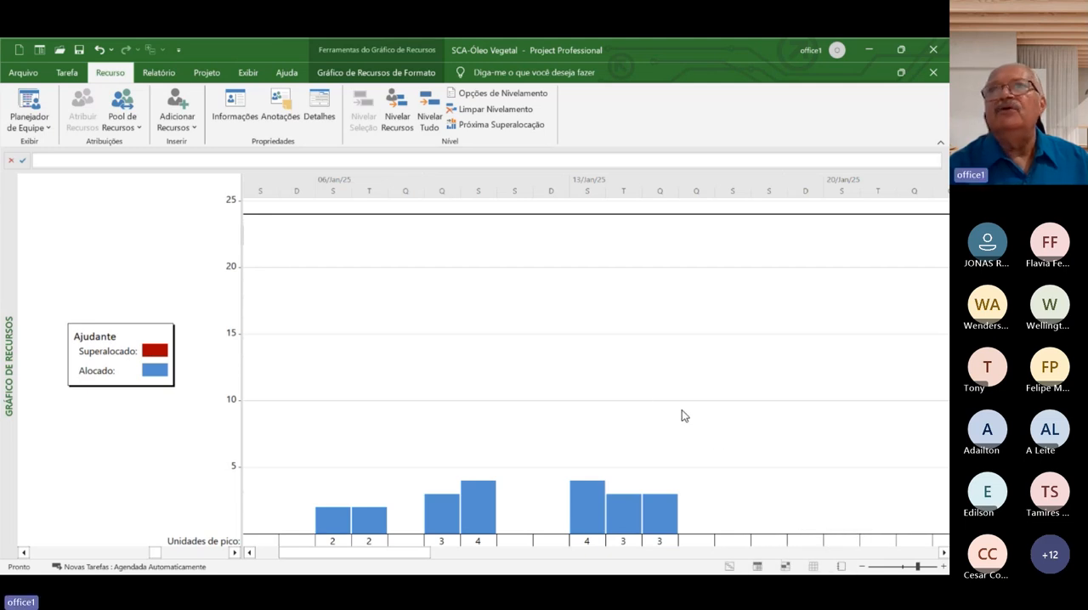
click(894, 567)
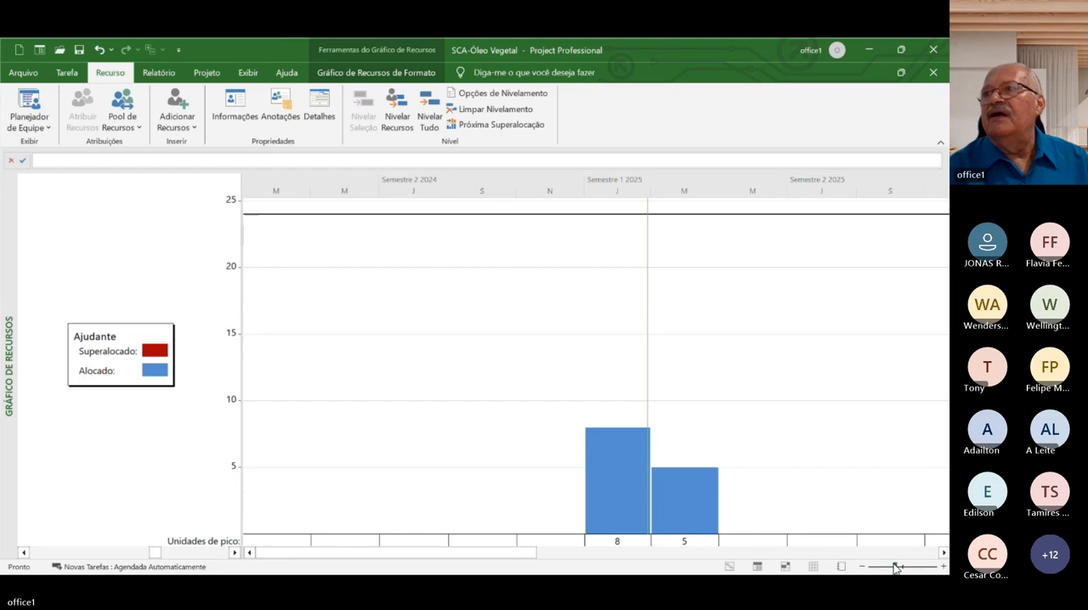
drag(898, 568, 904, 570)
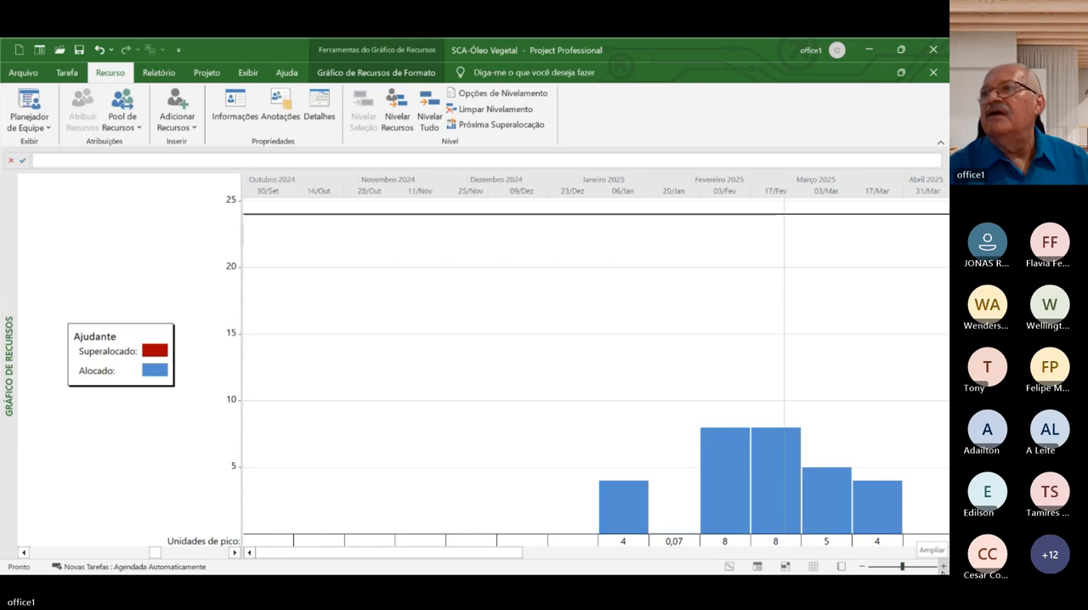
Examine the Ajudante resource graph at finer timescales down to half-day intervals, and return it to two-week intervals
click(942, 567)
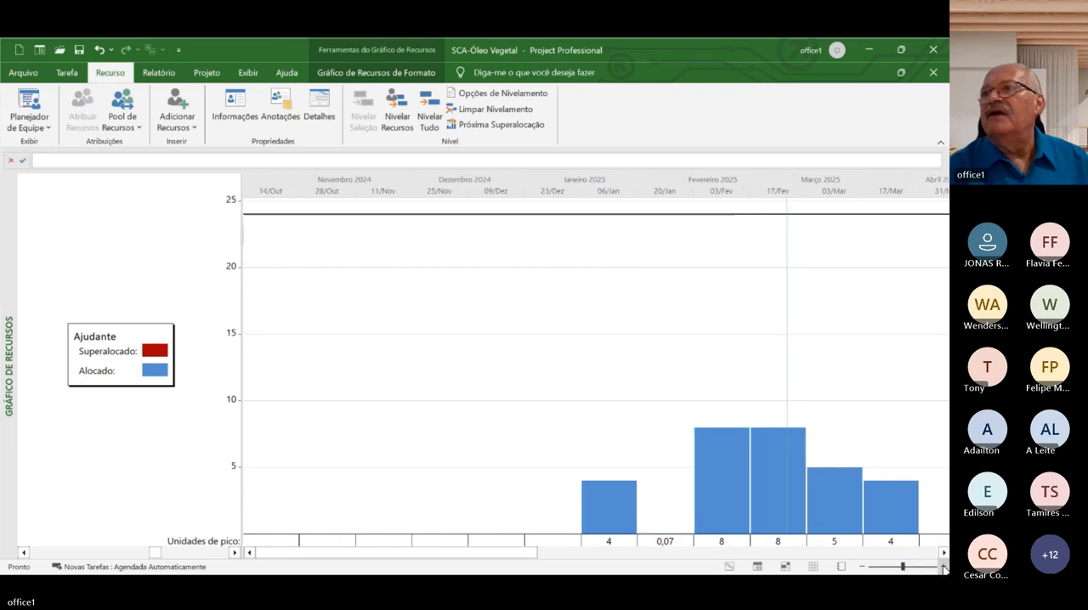
click(942, 566)
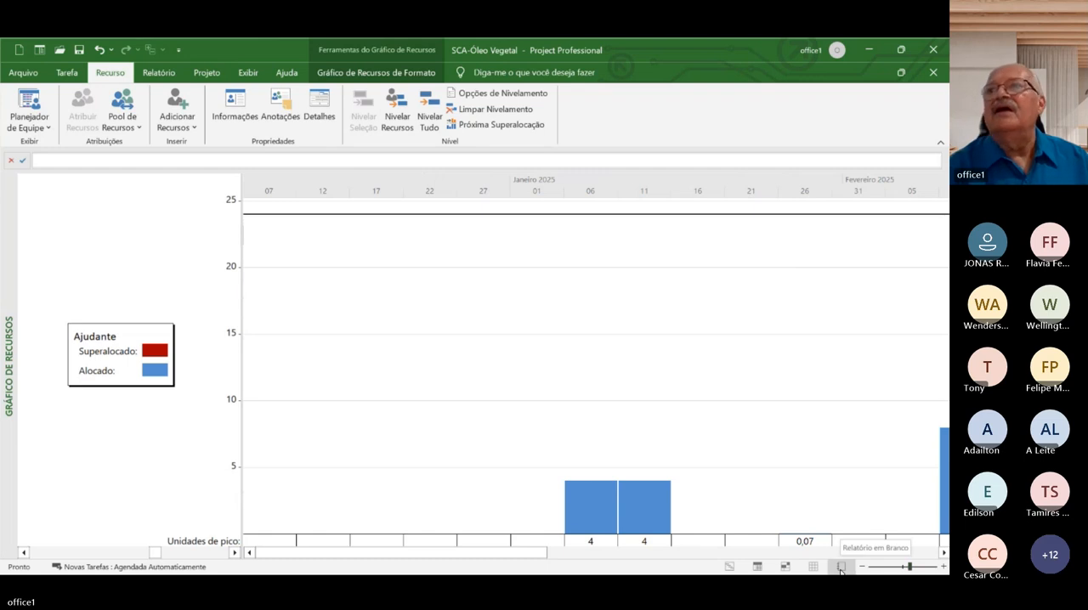
click(943, 567)
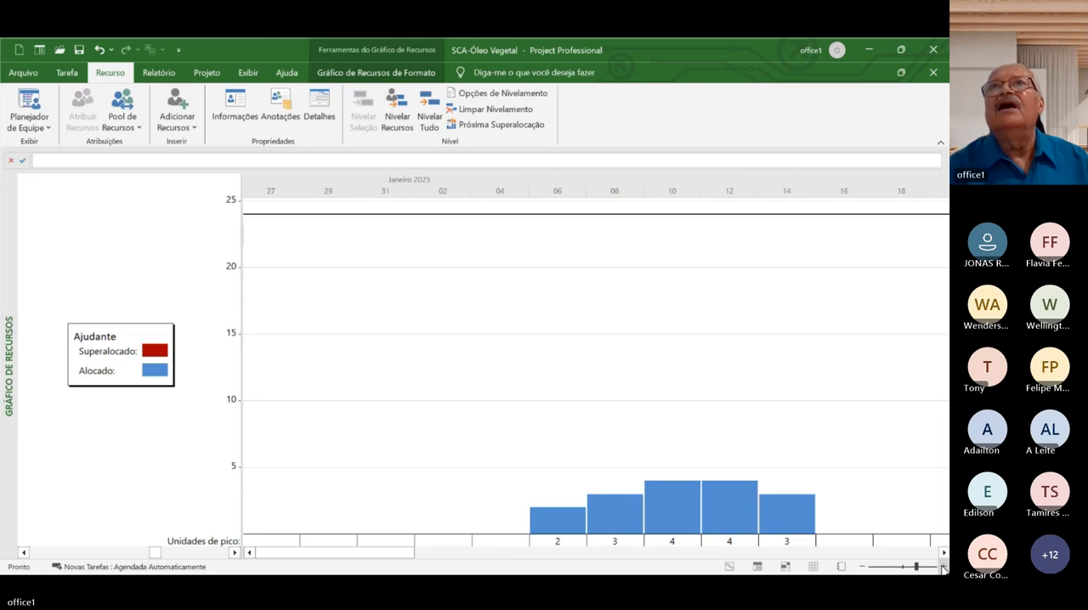
click(942, 567)
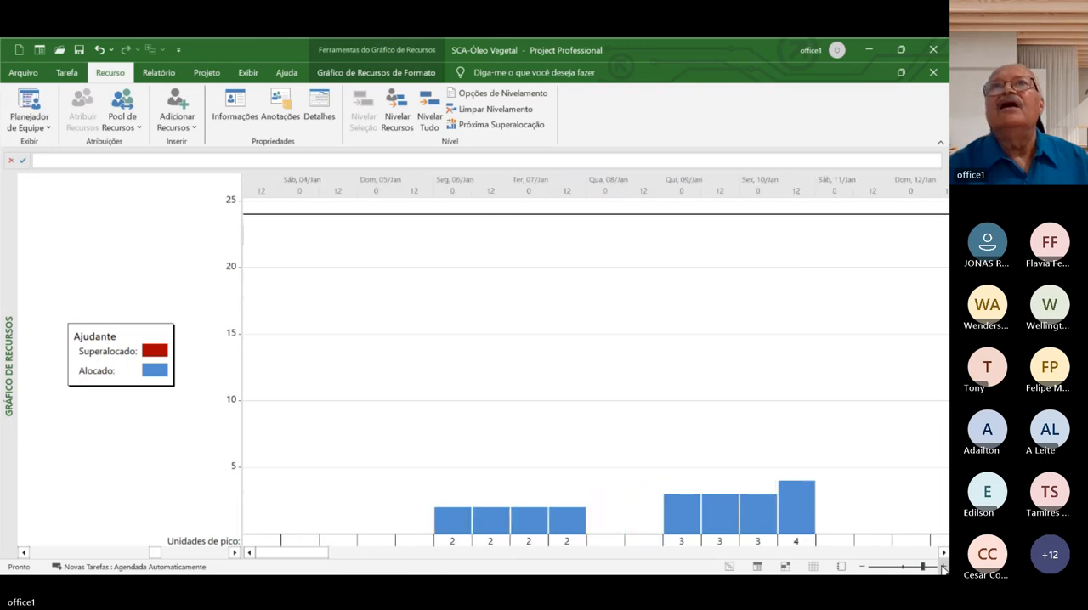
click(862, 566)
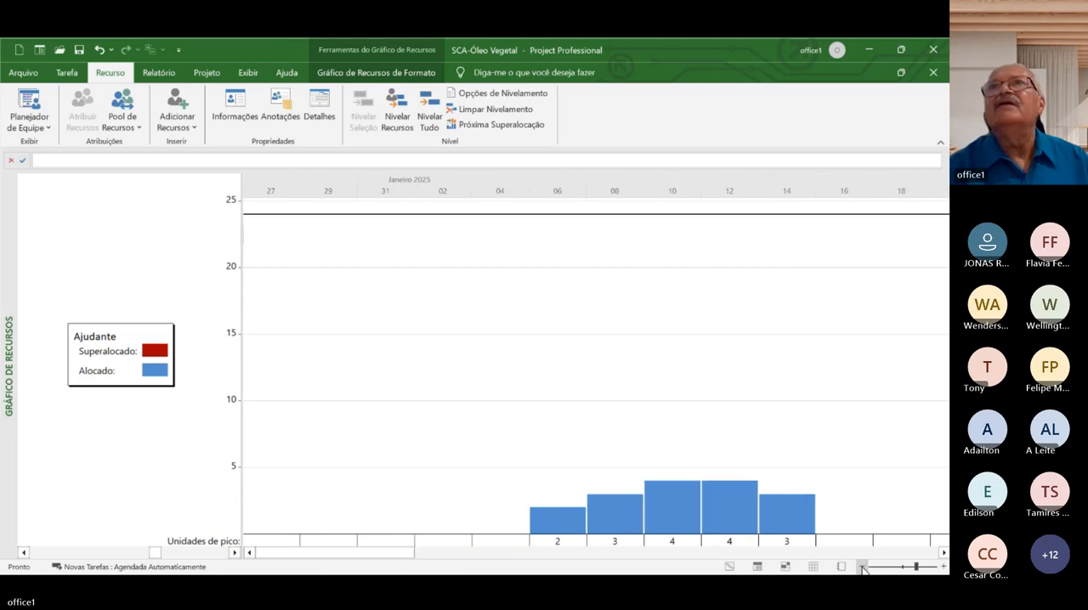
click(861, 567)
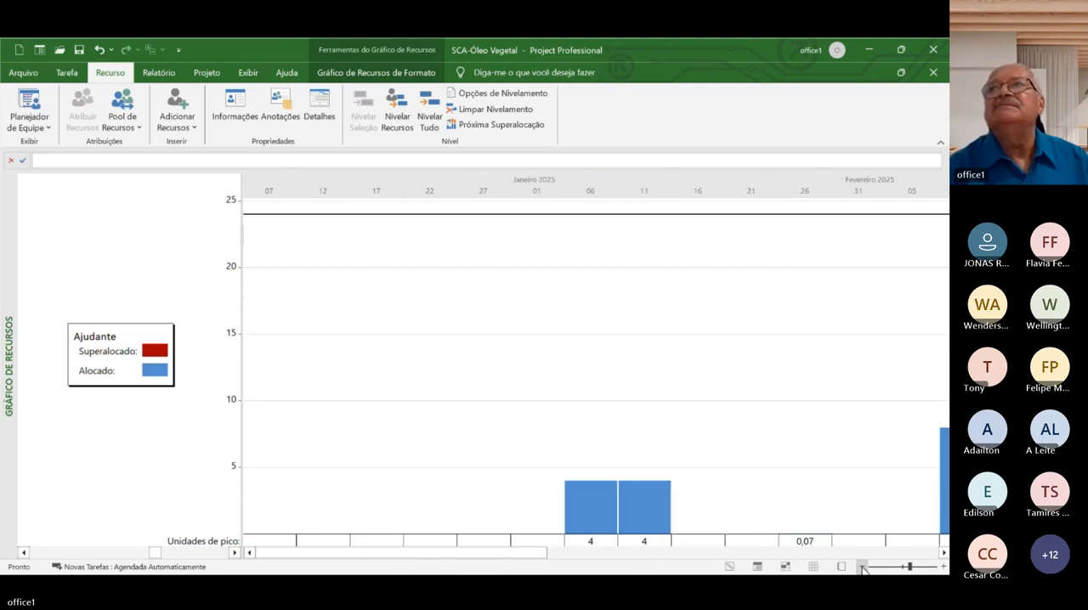
click(861, 566)
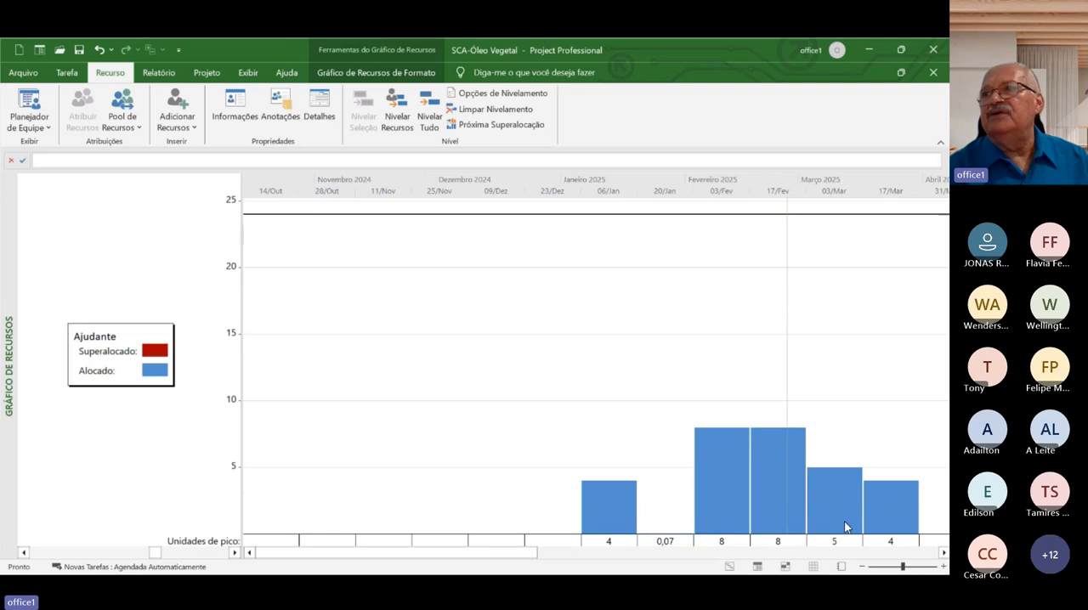
Look through the Ajudante graph along the 2025 timeline and return to its January to March allocation bars
click(942, 553)
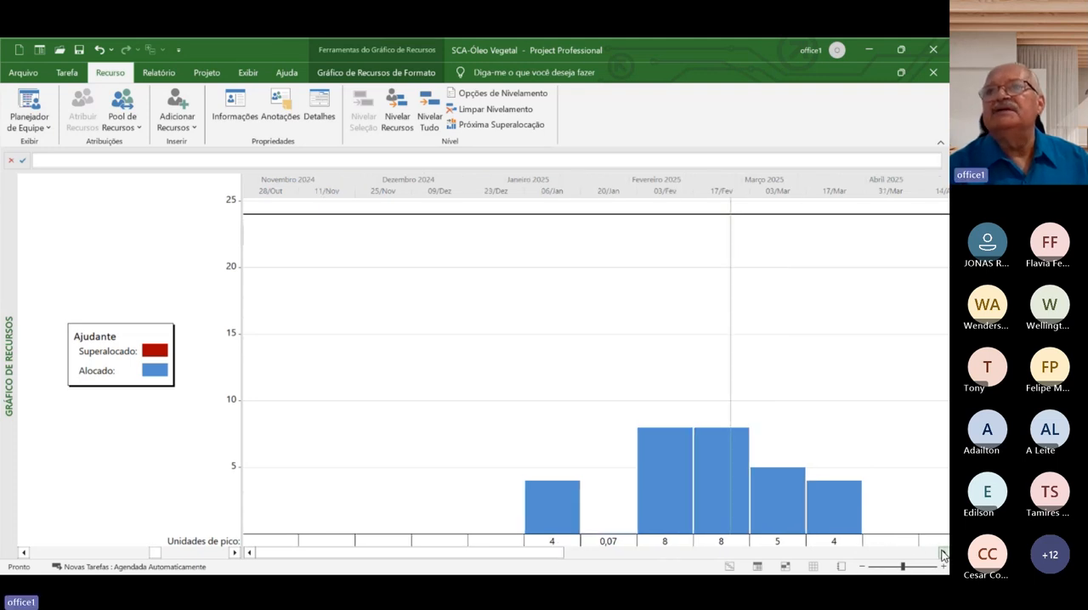
click(942, 554)
click(942, 553)
click(942, 553)
click(942, 553)
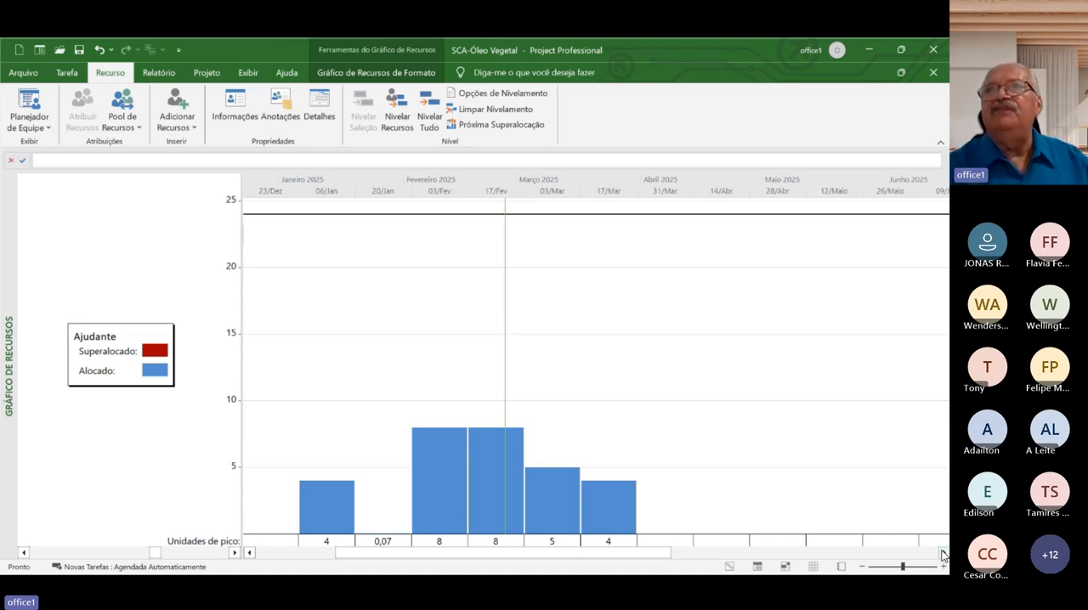
click(941, 552)
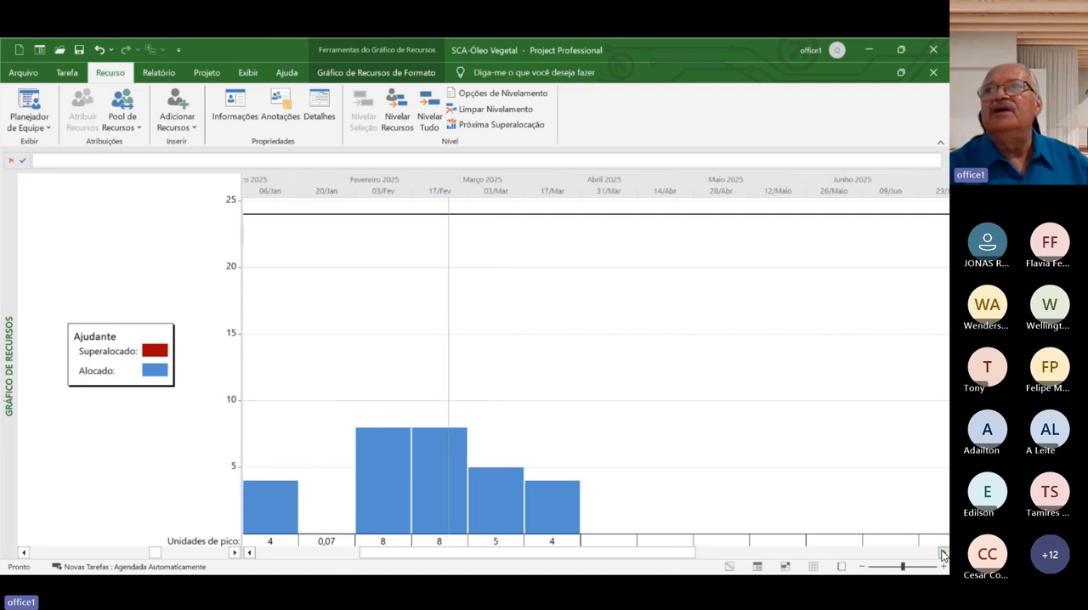
click(940, 552)
click(941, 552)
click(941, 552)
click(940, 552)
click(941, 553)
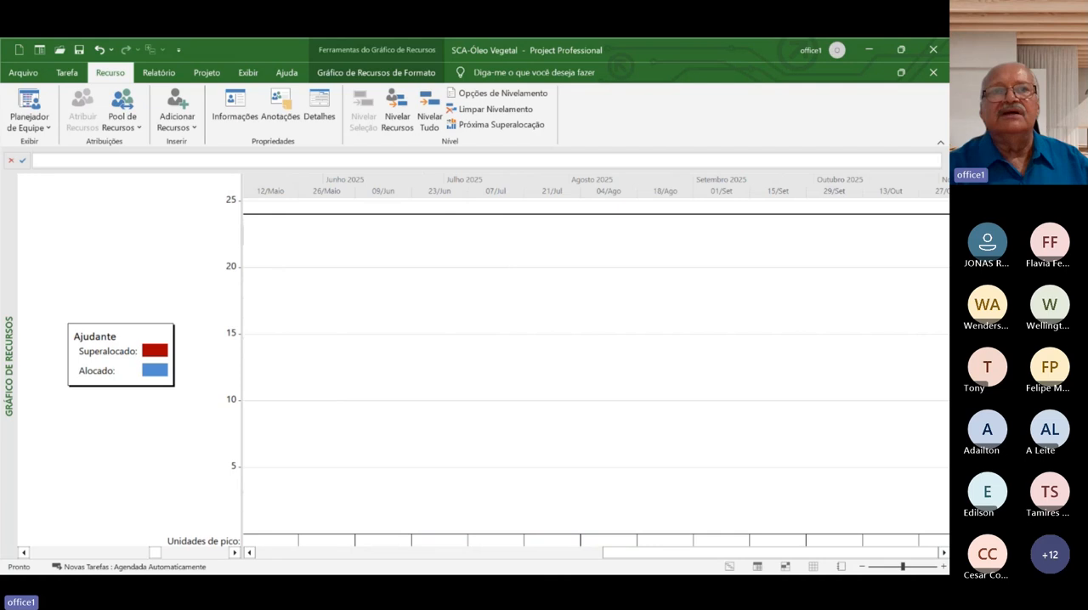
click(271, 553)
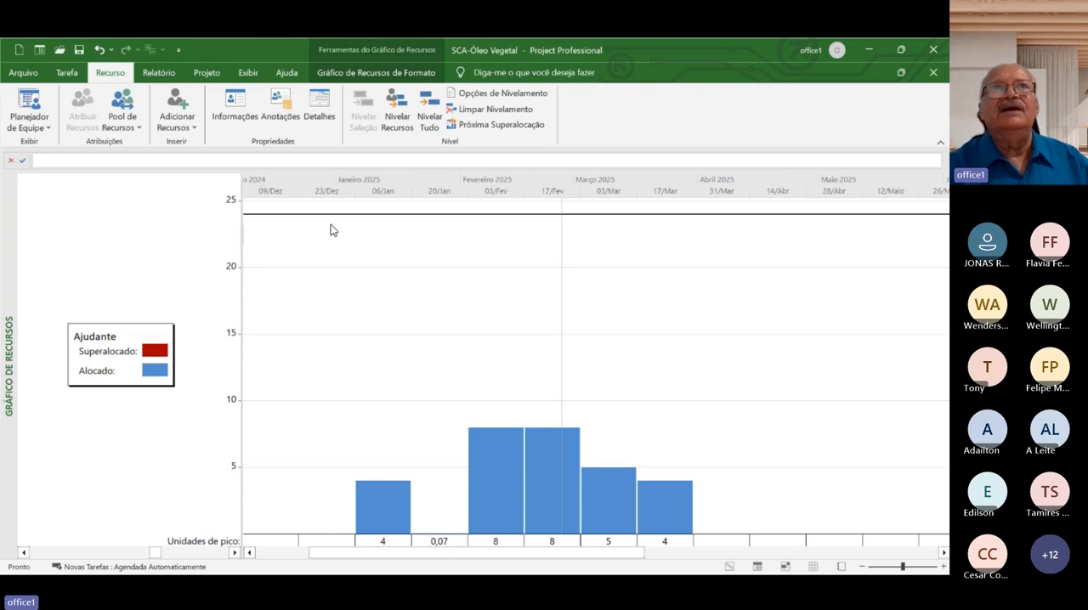
Show the Gráfico de Recursos for Armador and examine its allocation along the 2025 timeline
click(235, 554)
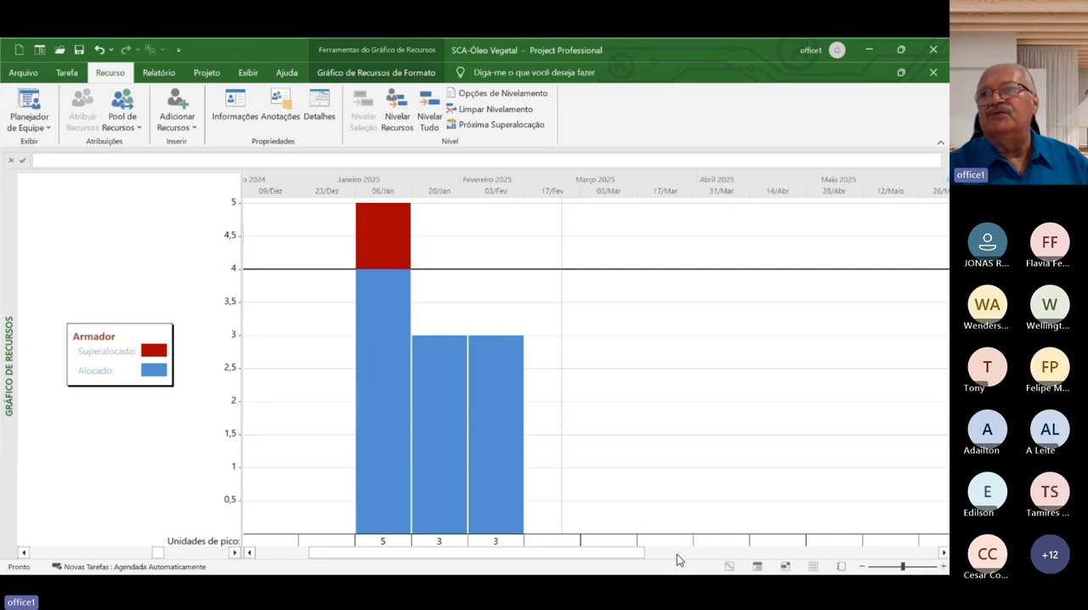
click(943, 554)
click(943, 553)
click(943, 553)
click(944, 553)
click(943, 553)
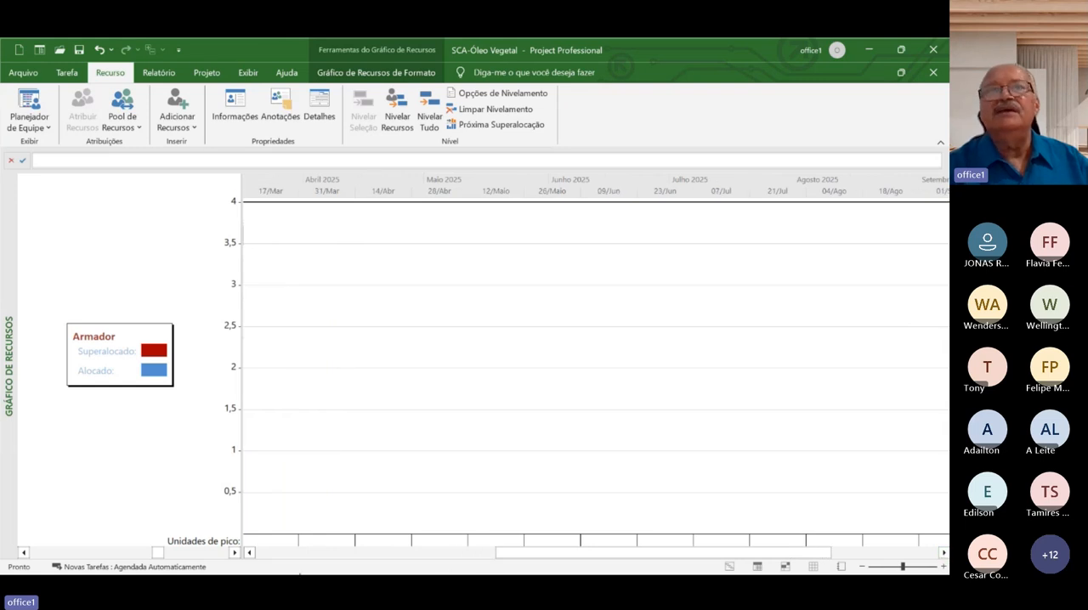
click(312, 553)
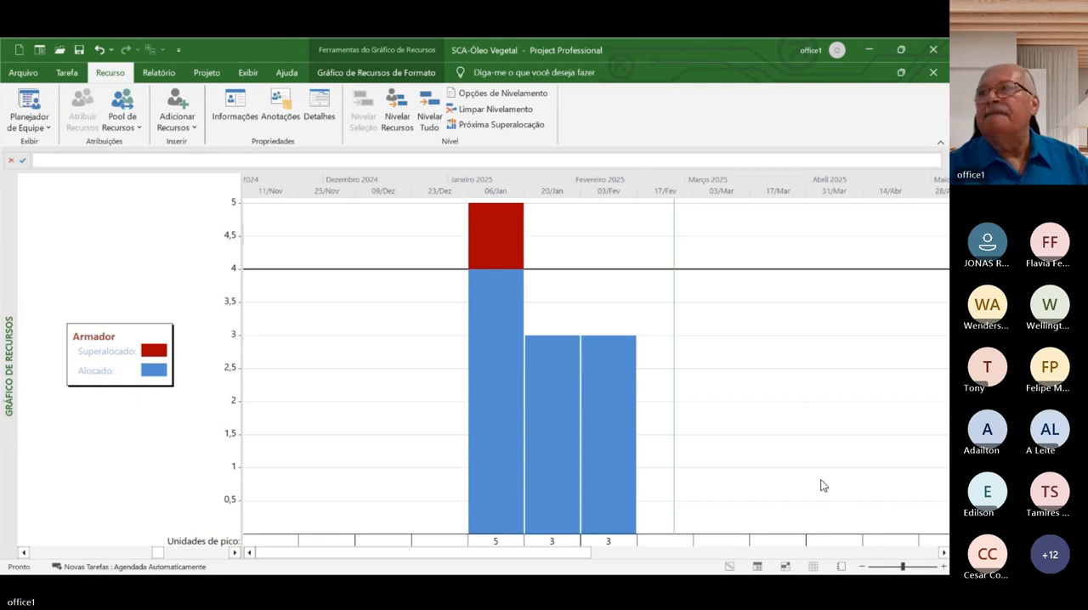
Display the Armador graph at five-day intervals, starting from January 2025
click(862, 567)
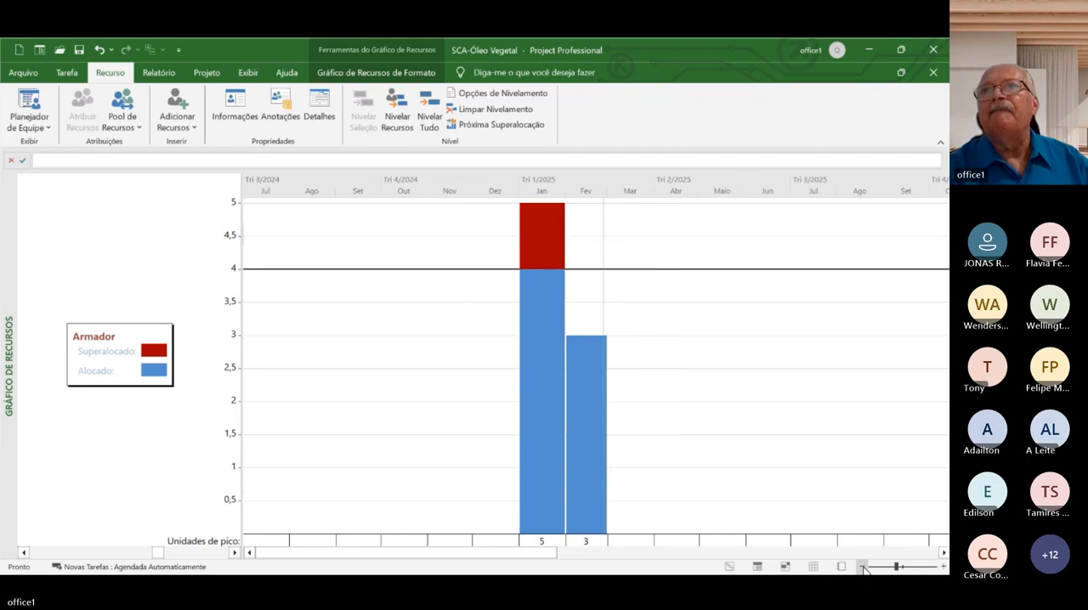
click(943, 567)
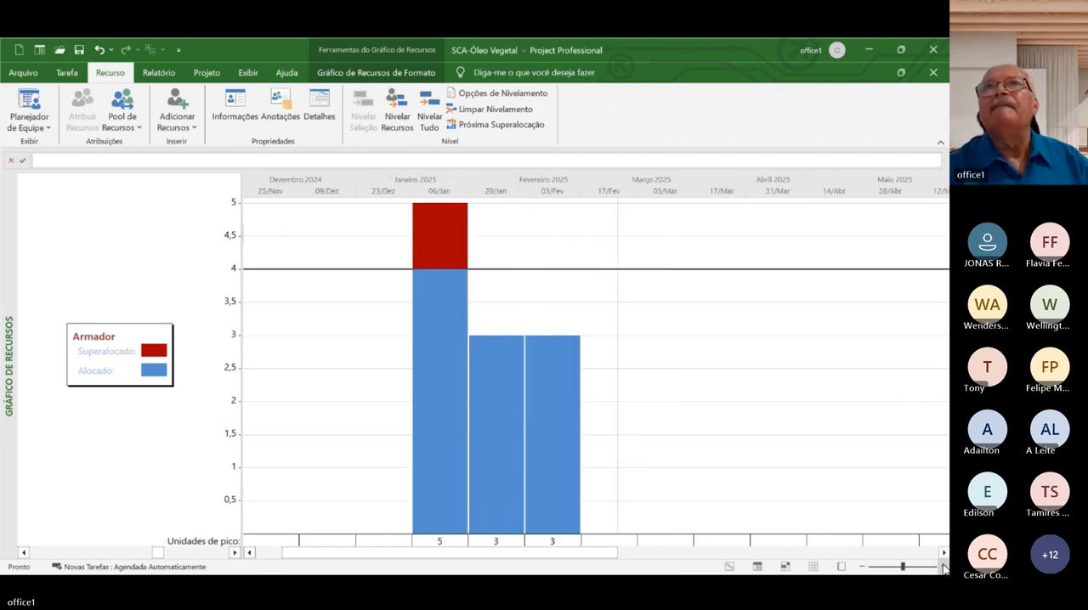
click(943, 568)
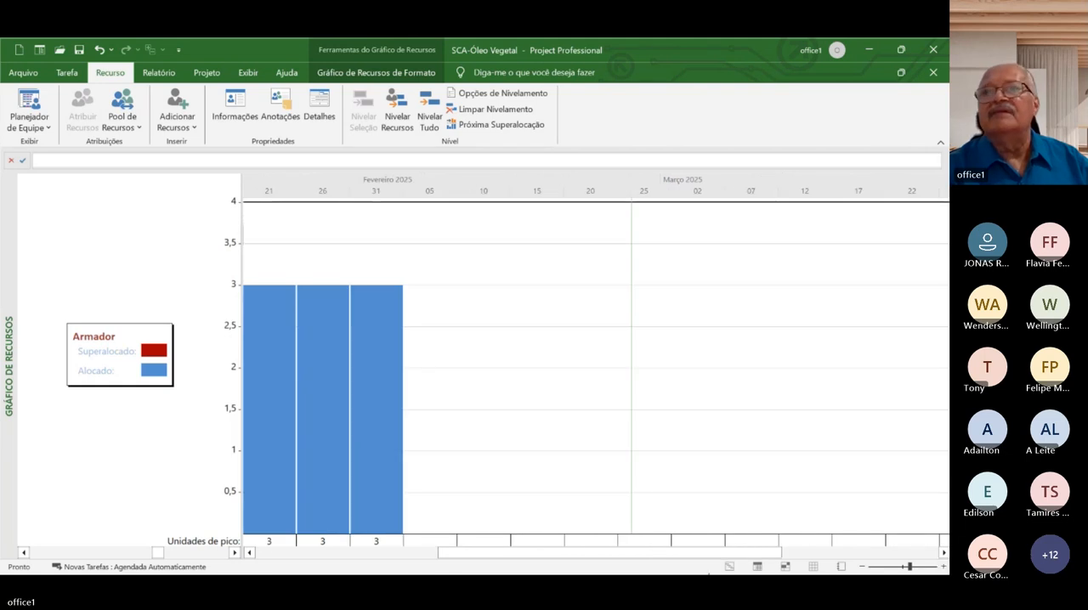
click(251, 554)
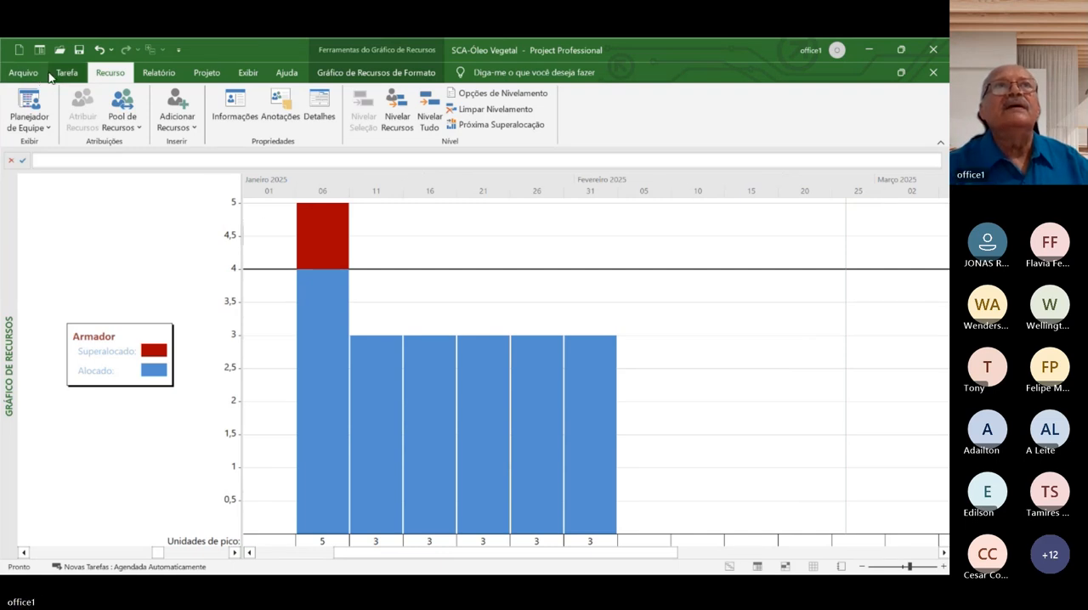
Return to the Planilha de Recursos view and filter it with Recursos Superalocados
click(46, 125)
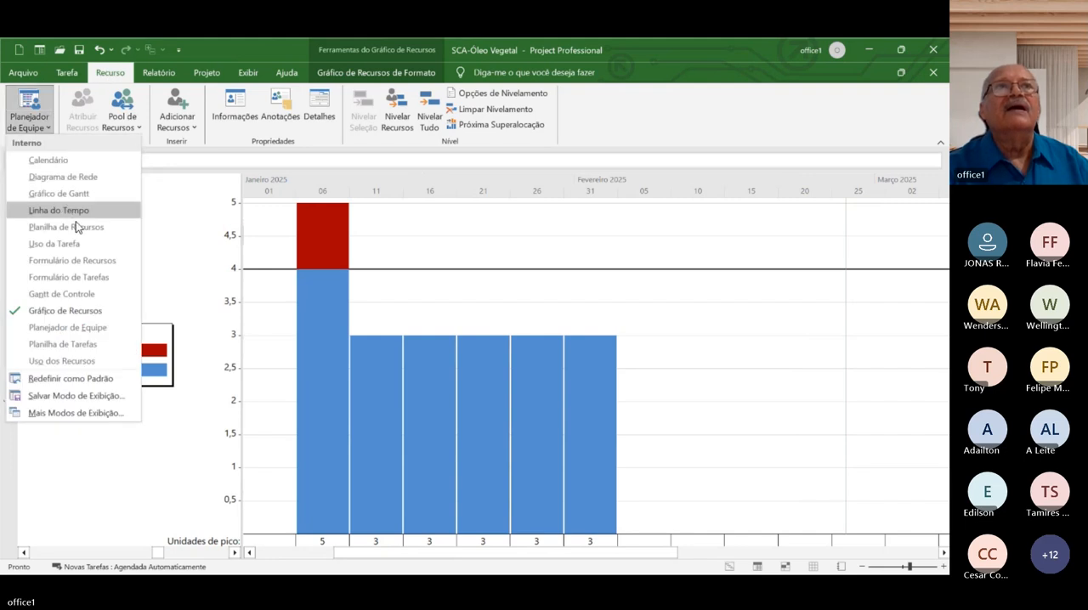
click(79, 227)
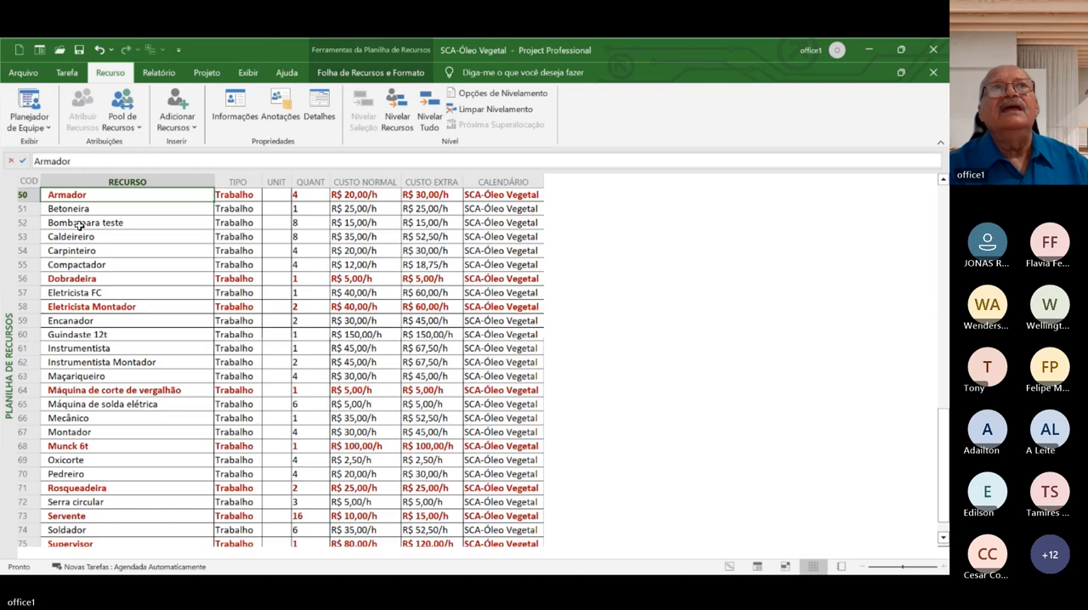
click(244, 73)
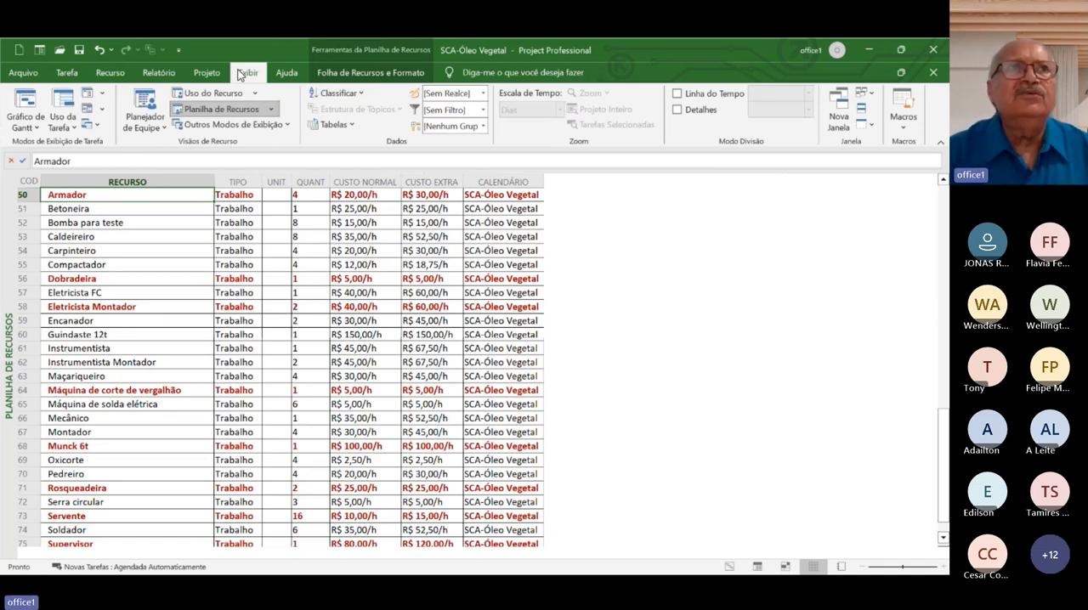
click(482, 110)
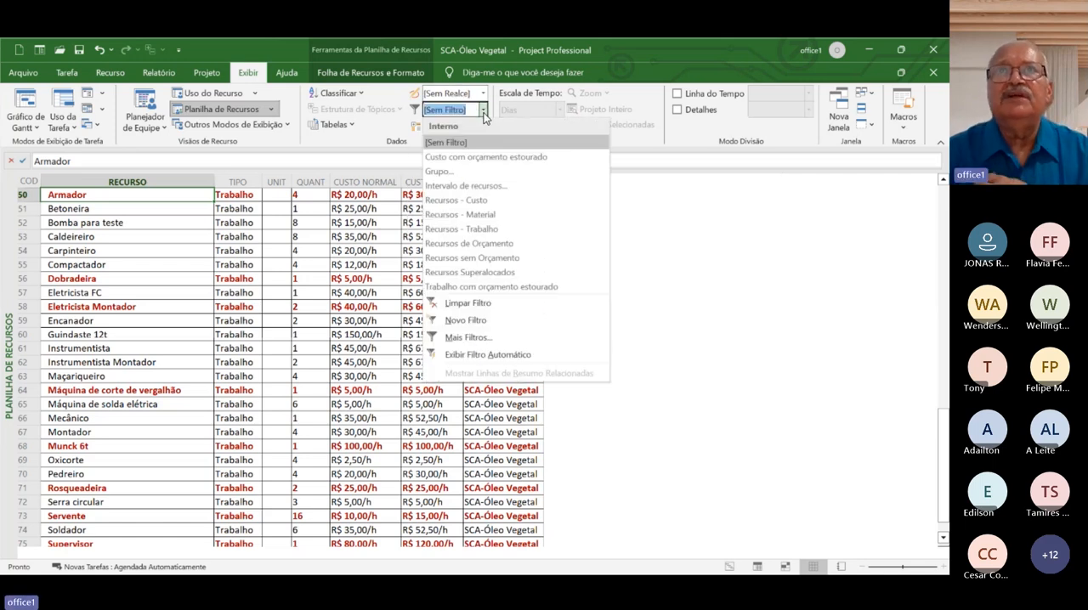
click(532, 272)
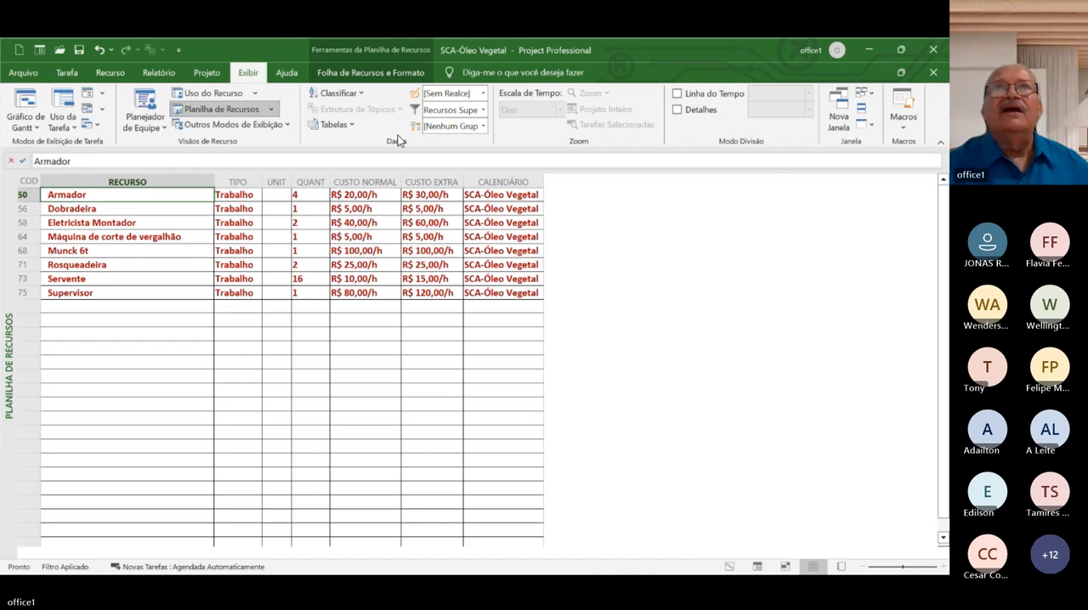
Remove the resource filter by setting it to [Sem Filtro]
click(482, 111)
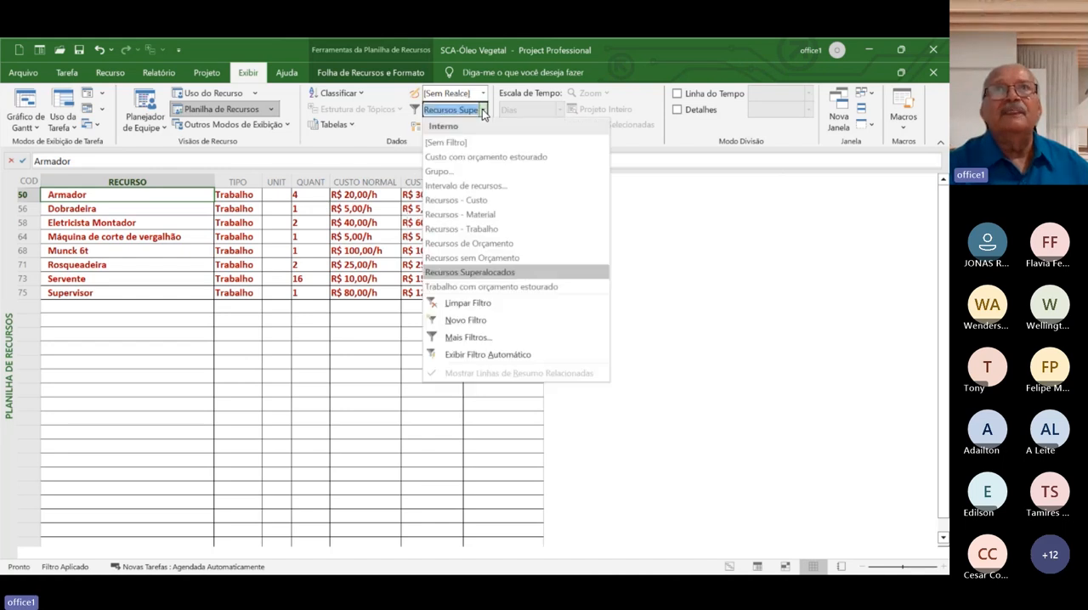
click(448, 142)
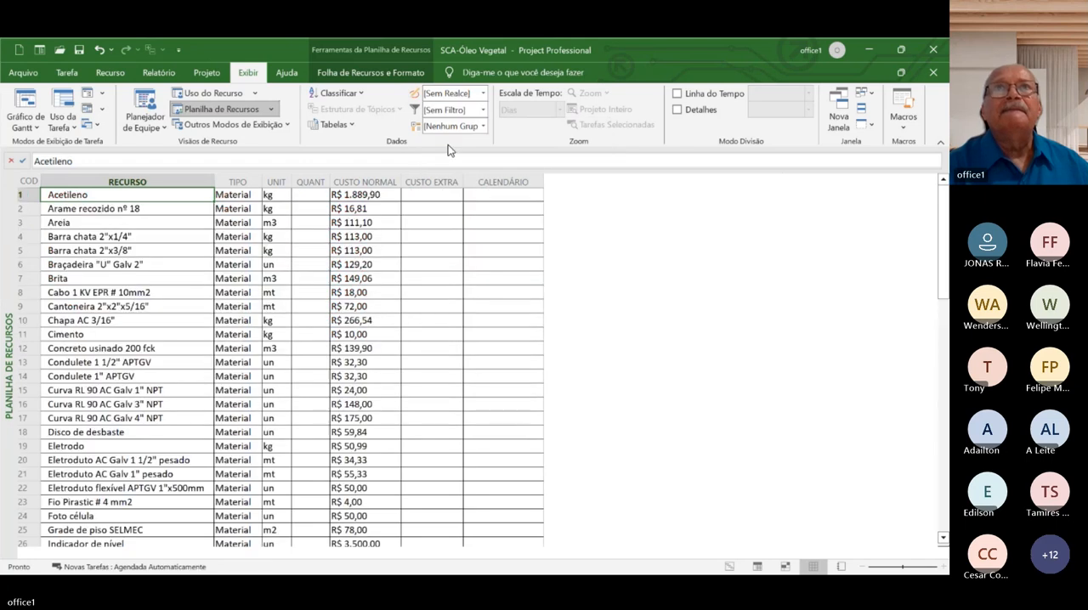
Open the Uso dos Recursos view and widen its table to show the full Nome do recurso and Trabalho columns
click(24, 73)
click(19, 79)
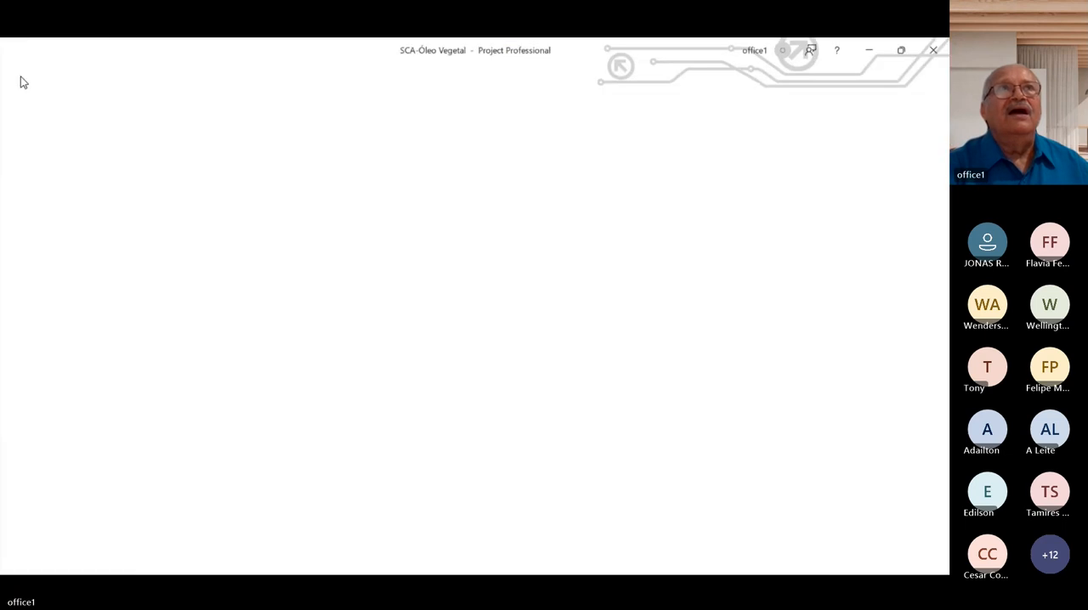
click(66, 73)
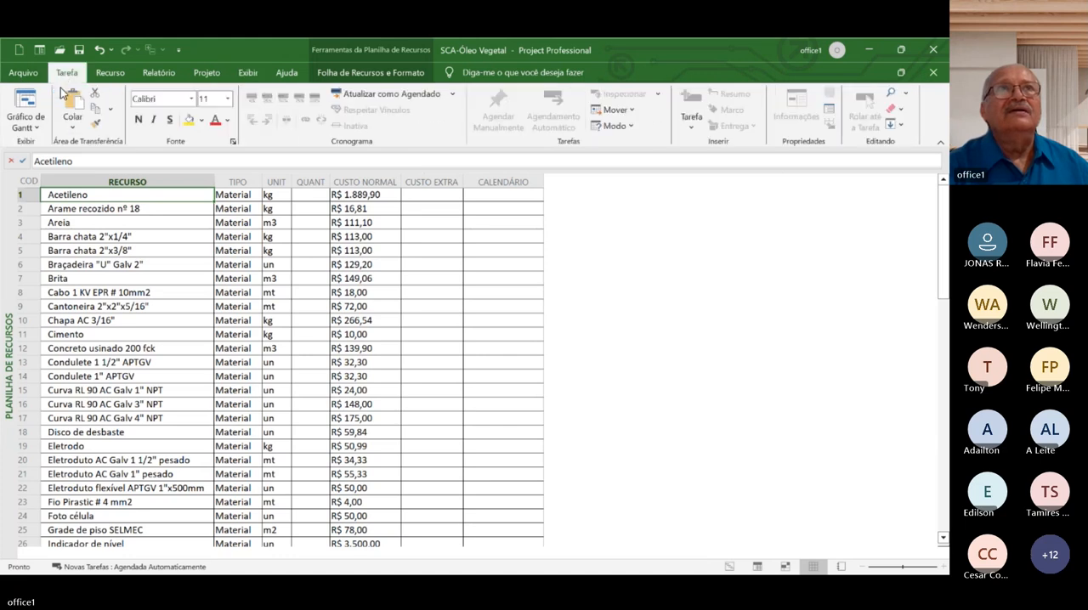
click(36, 128)
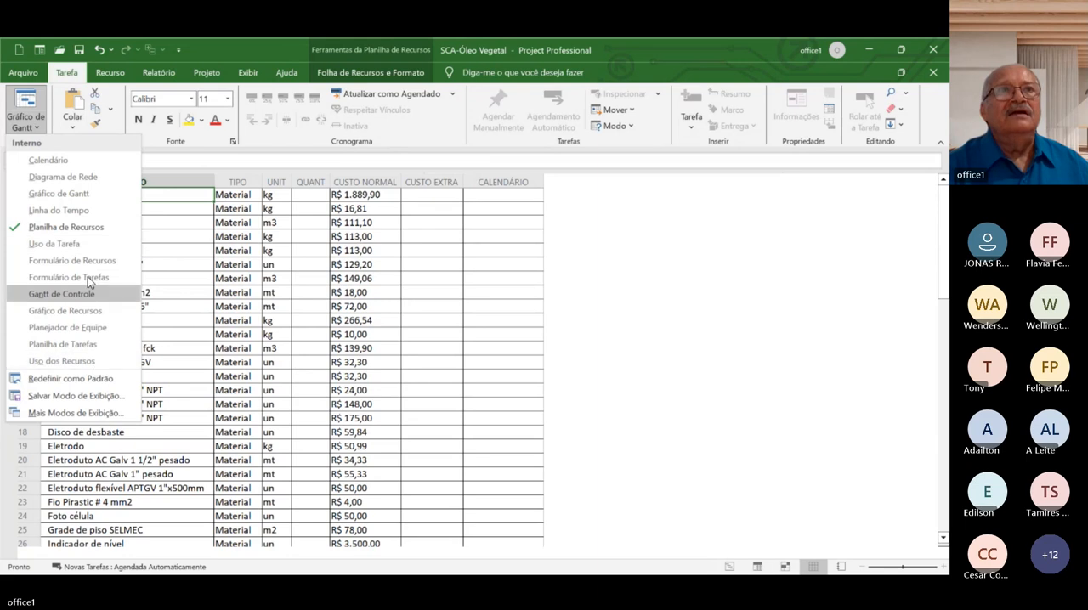
click(93, 362)
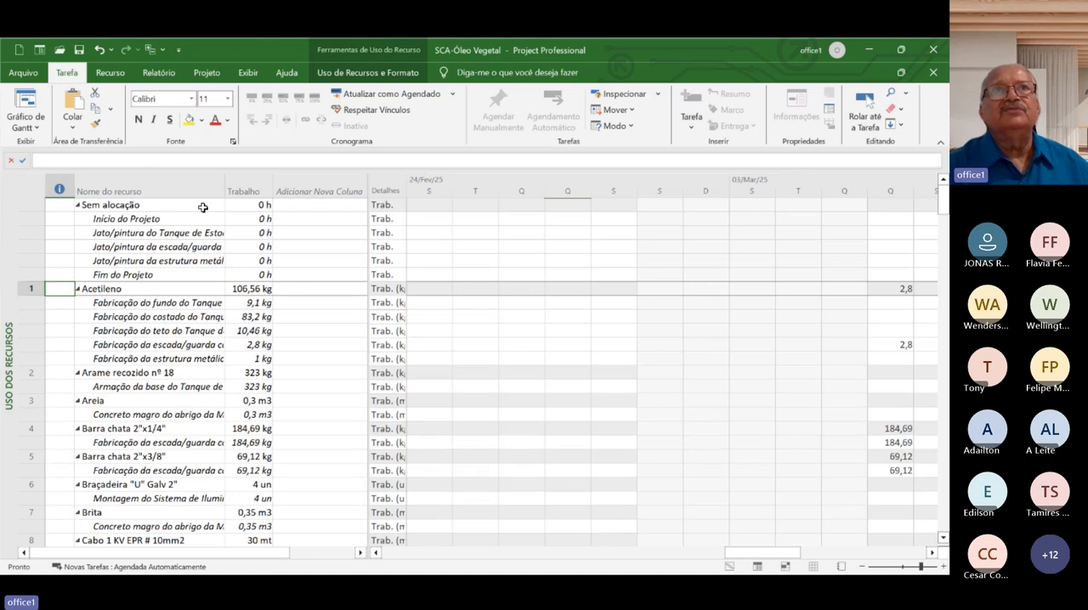
double_click(223, 185)
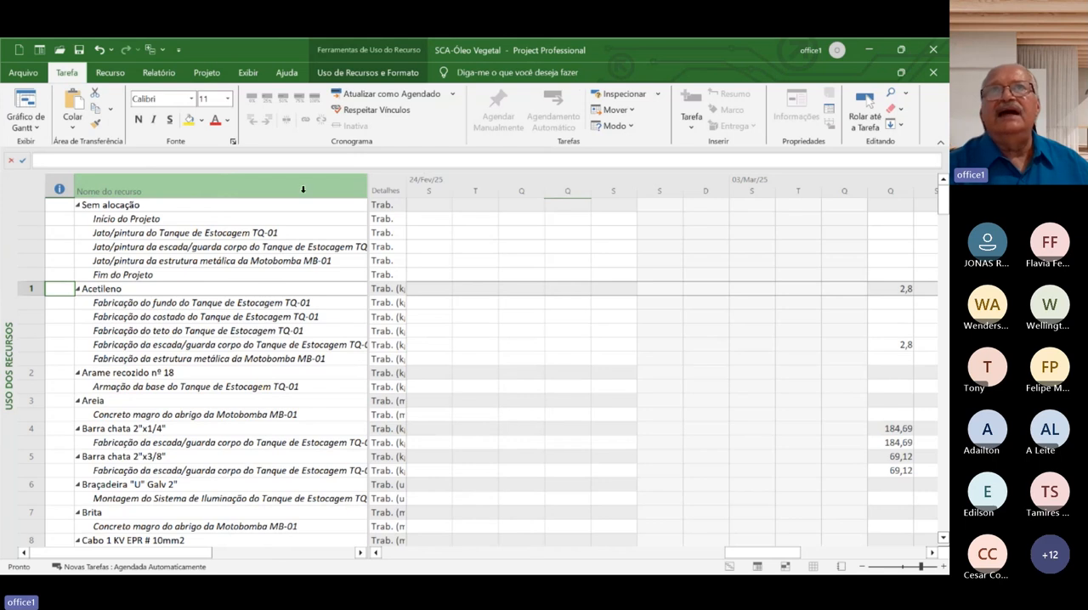
drag(368, 186, 456, 207)
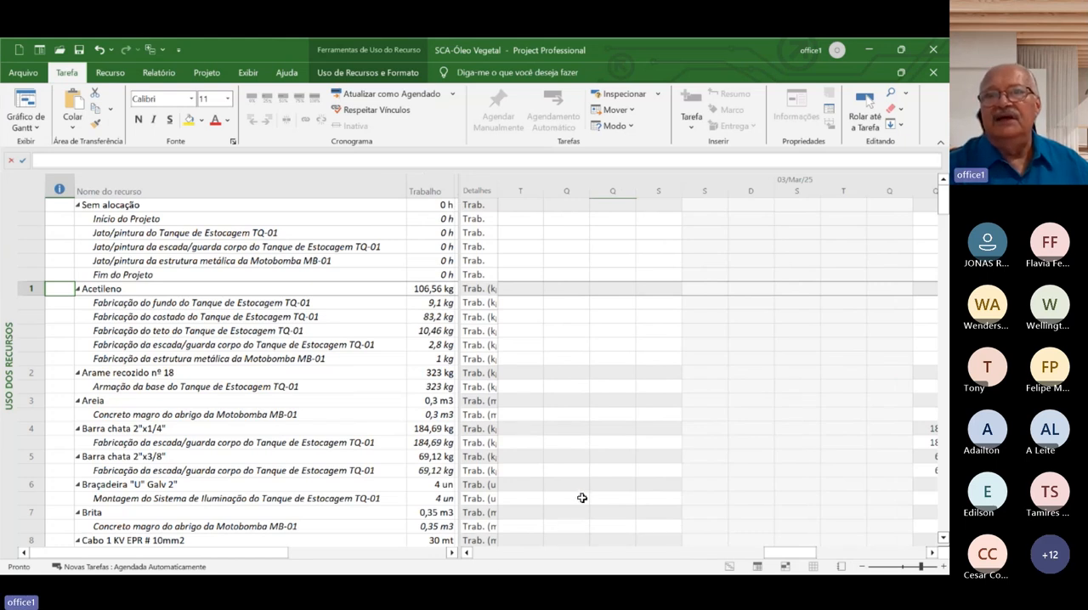
Move the resource usage timescale back to mid-January 2025 to view the daily material quantities
click(493, 553)
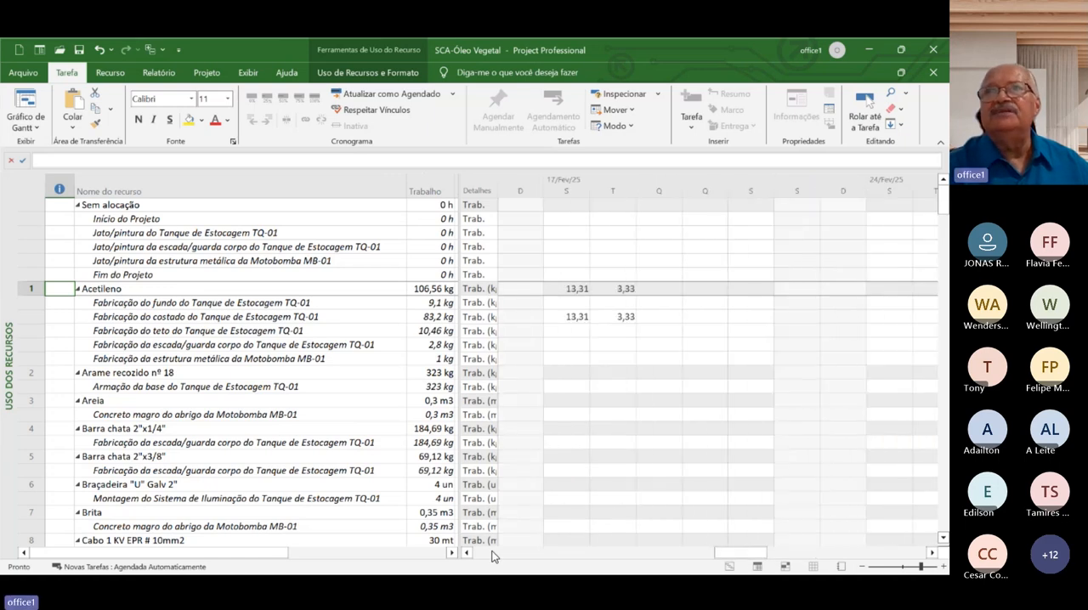
click(494, 553)
click(494, 554)
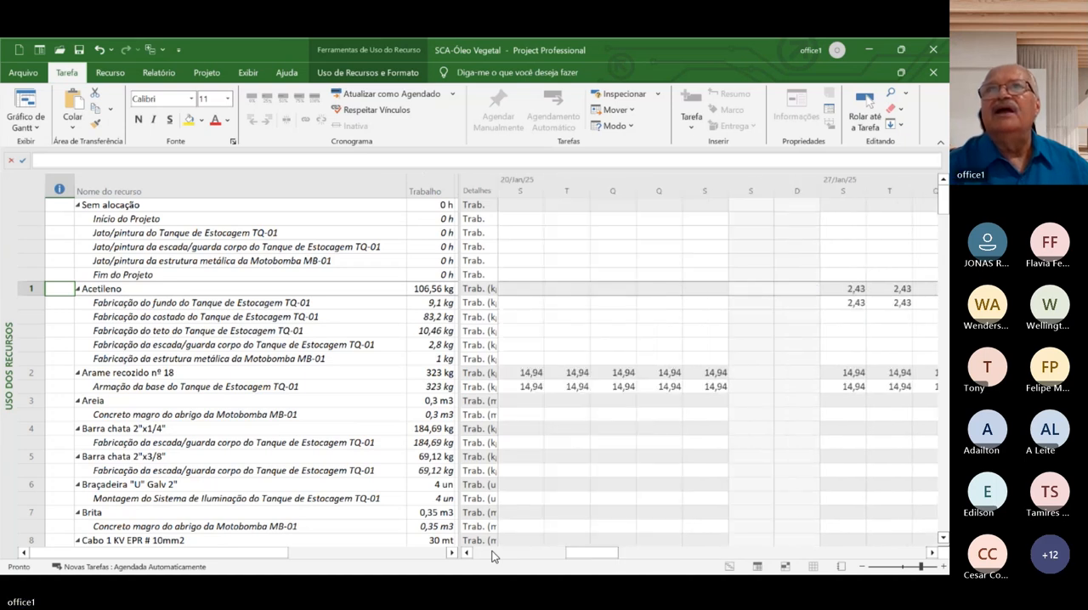
click(494, 553)
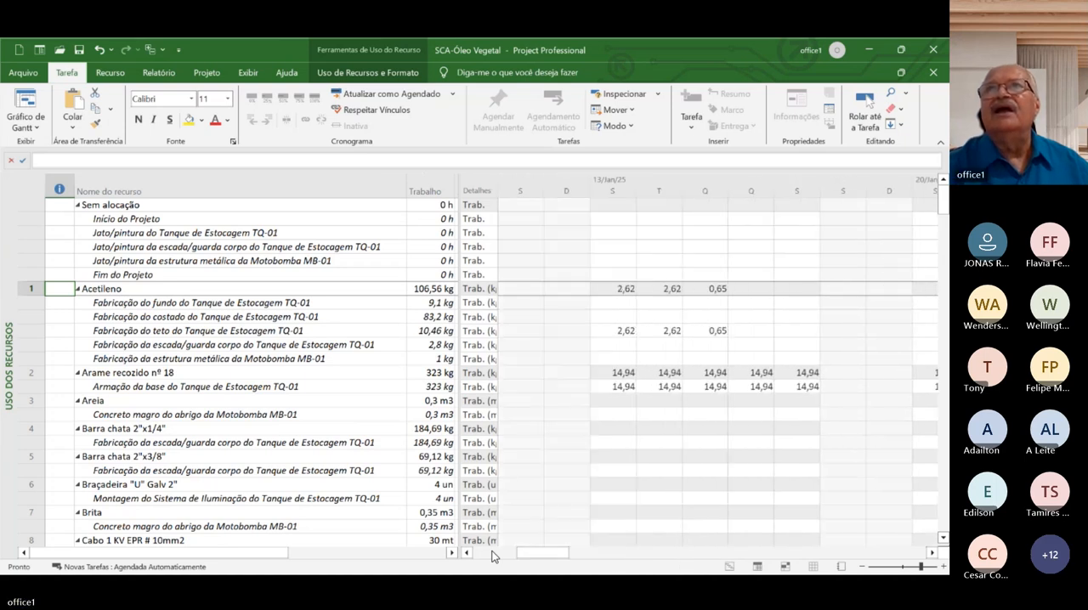
Move the resource usage timescale back so that it starts at the week of 06/Jan/25
click(493, 553)
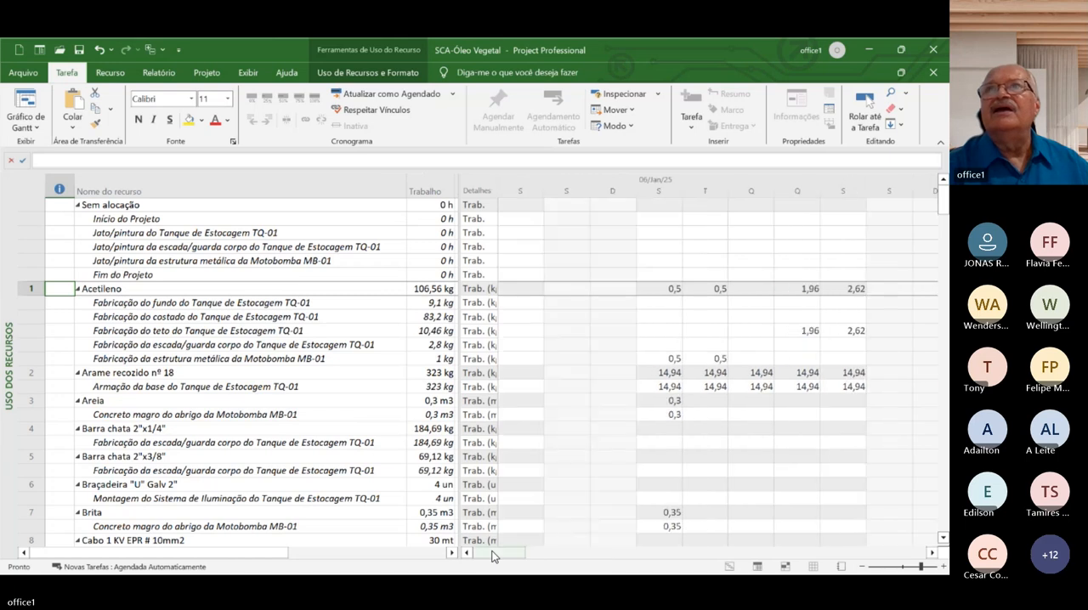
click(935, 555)
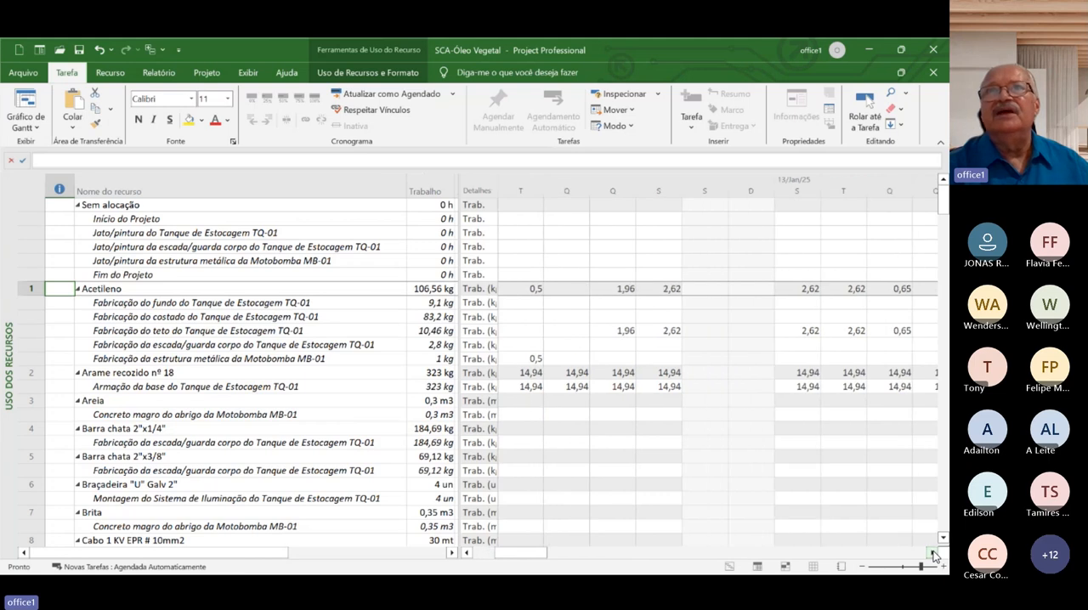
click(466, 554)
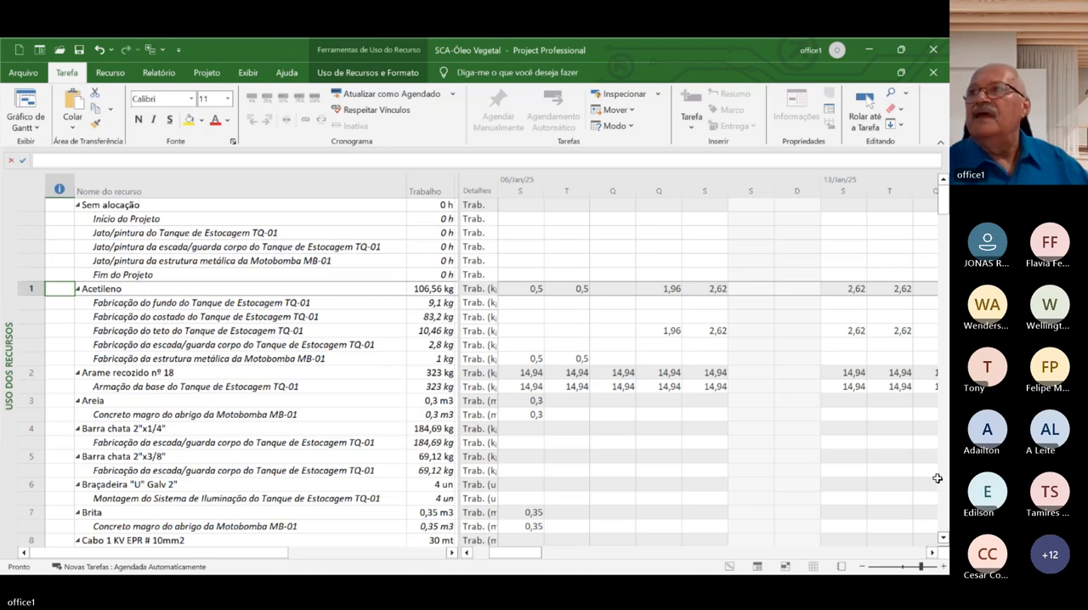
Examine the daily work of the labor resources, selecting the Armador total for Tuesday in the week of 06/Jan/25
scroll(942, 485, down, 20)
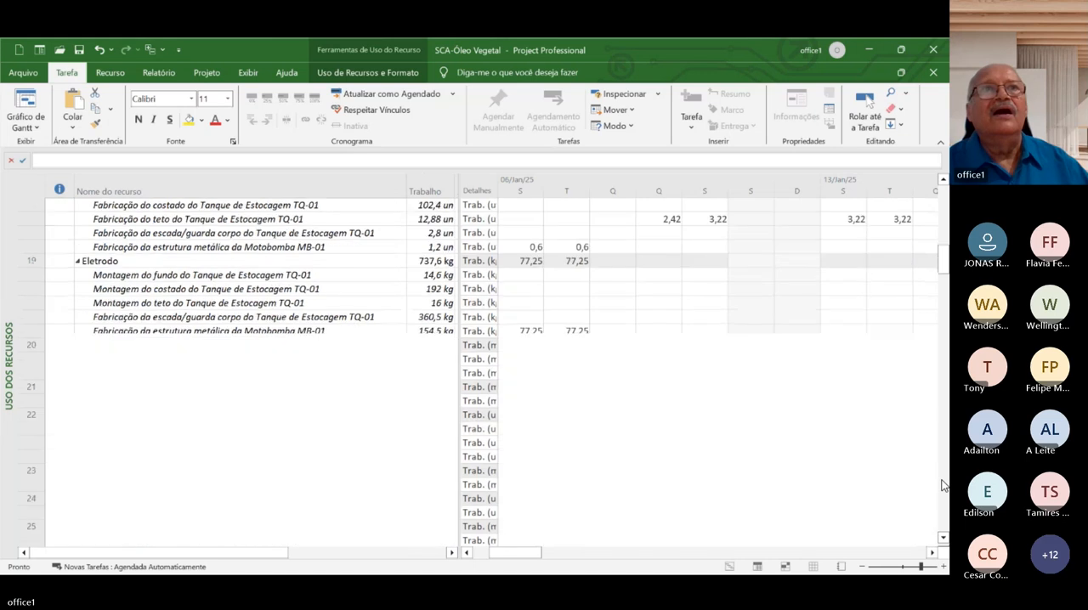
scroll(941, 485, down, 18)
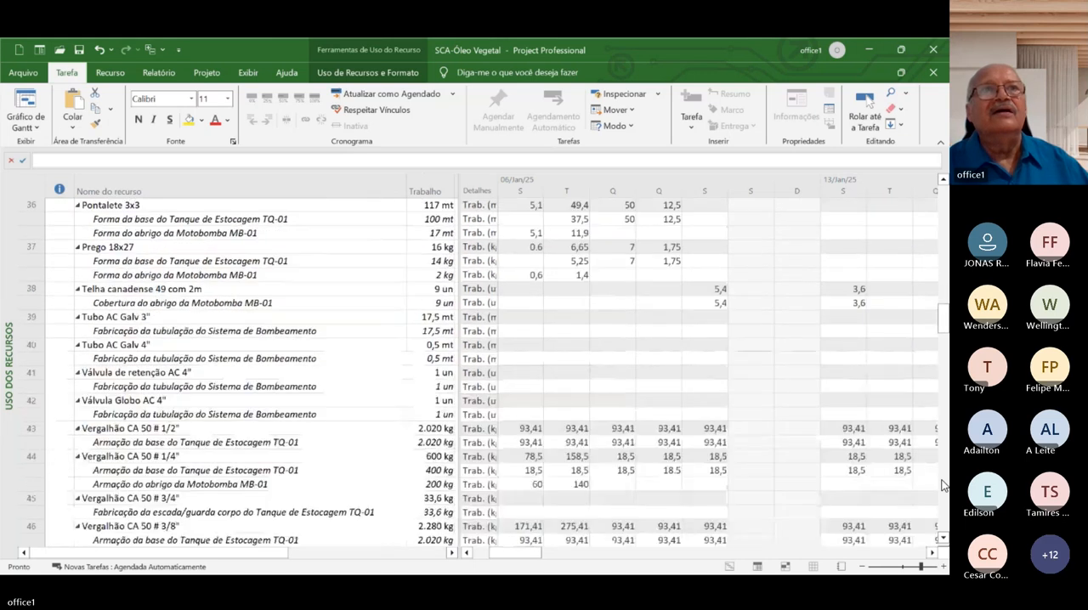
scroll(942, 486, down, 10)
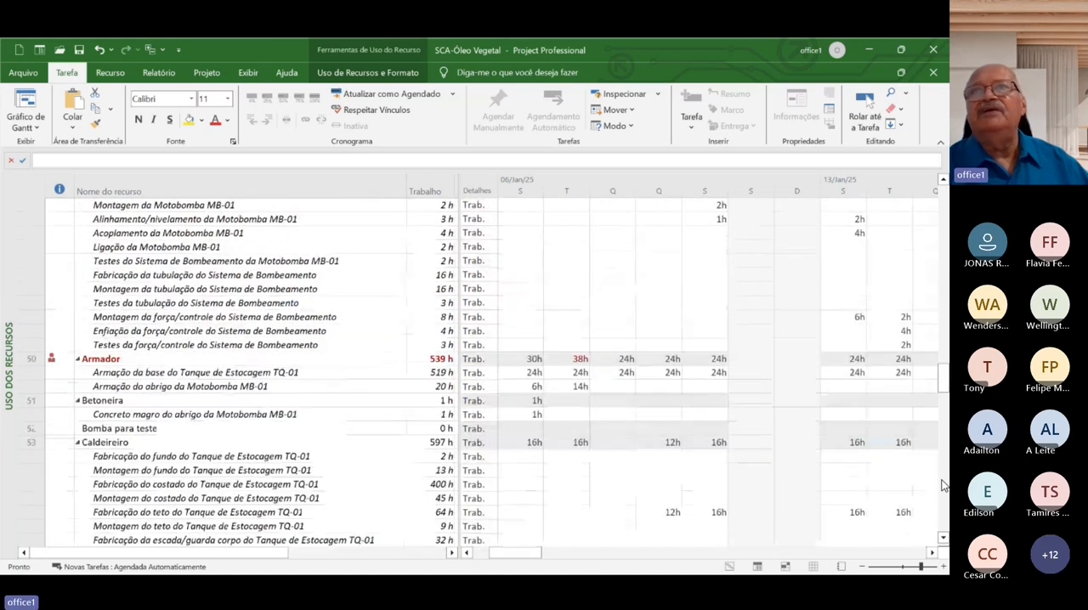
click(942, 537)
click(942, 537)
click(942, 537)
click(942, 537)
click(943, 537)
click(942, 537)
click(942, 537)
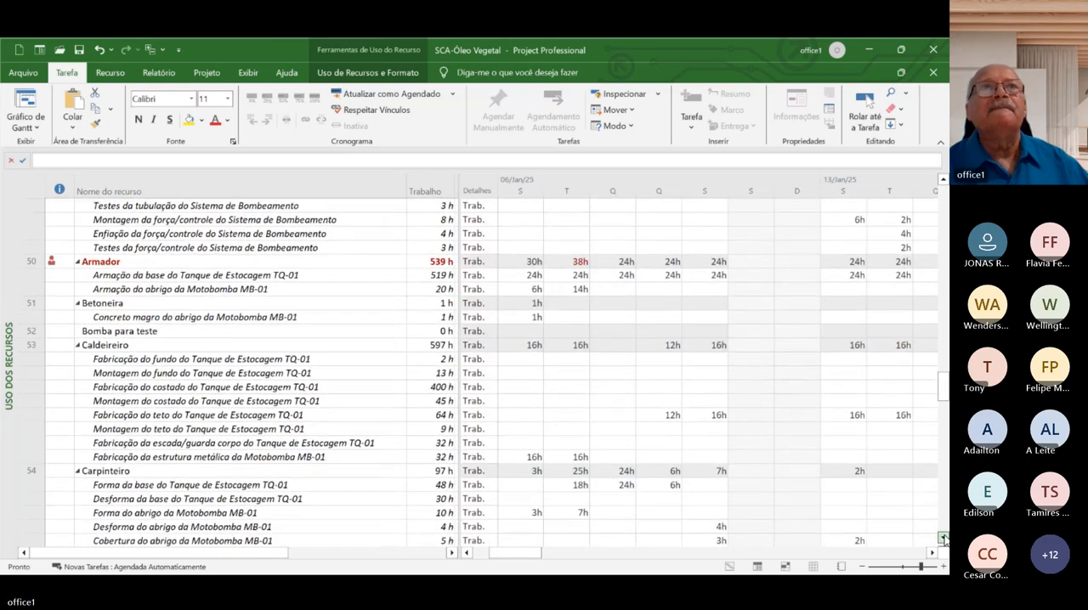
click(943, 537)
click(943, 537)
click(942, 537)
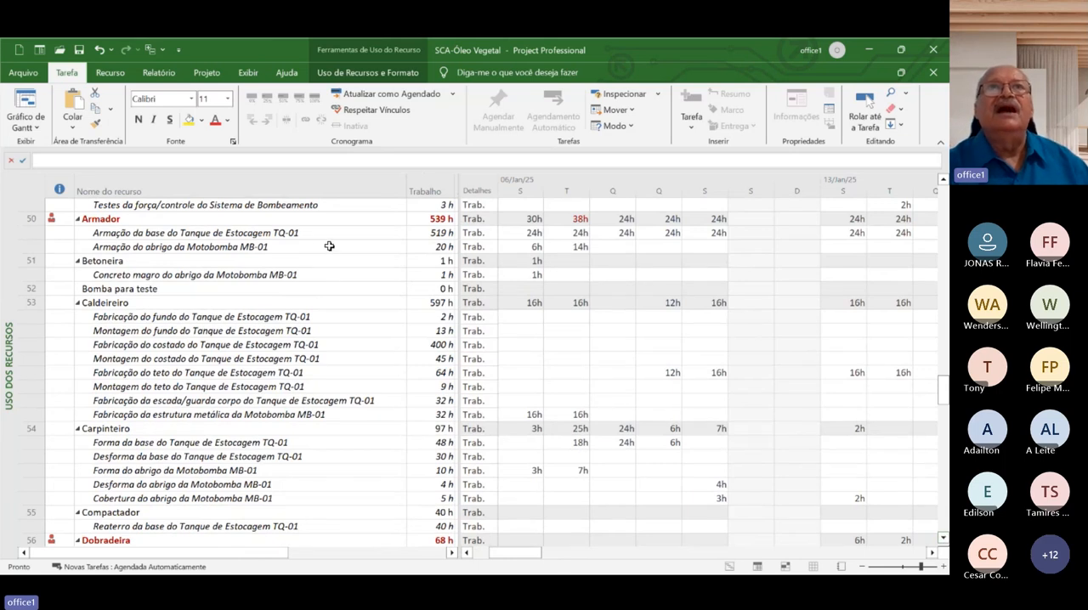
click(583, 220)
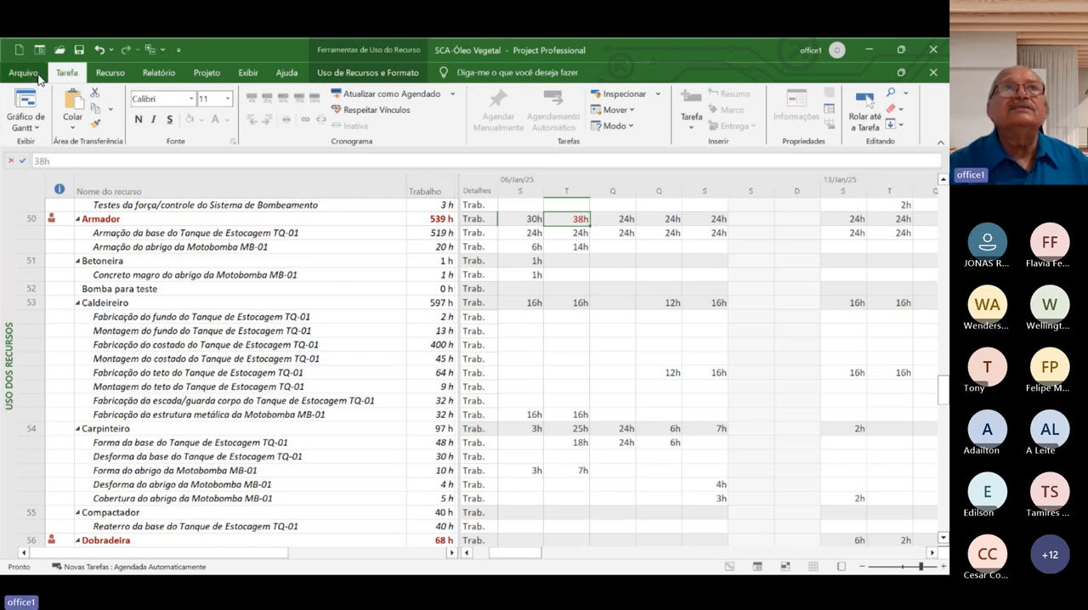
Switch to the Gráfico de Gantt view and select the SISTEMA DE ESTOCAGEM DE ÓLEO VEGETAL summary task
click(34, 128)
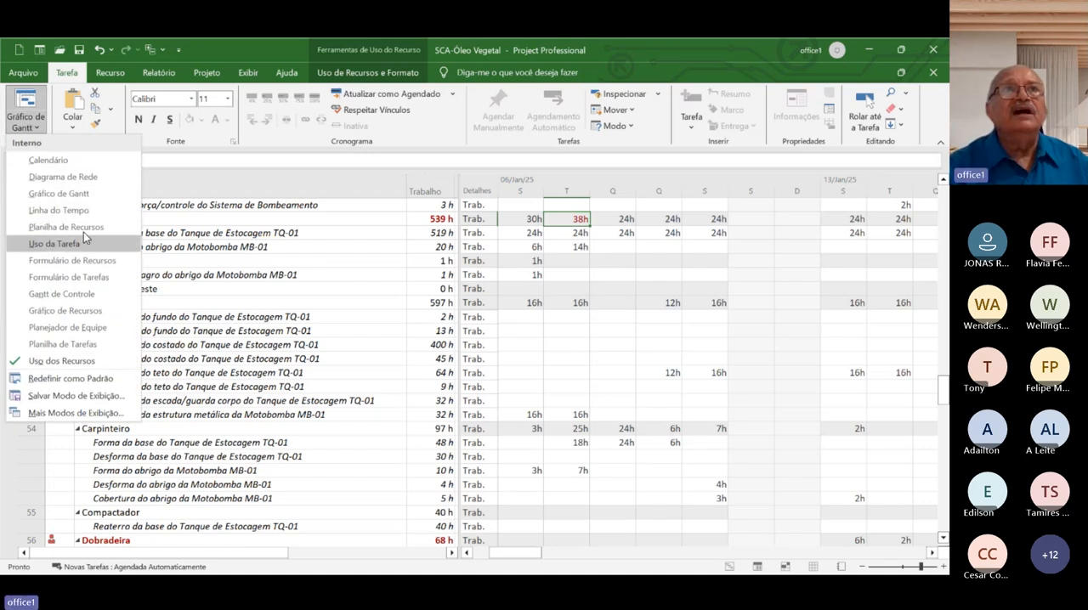
click(59, 194)
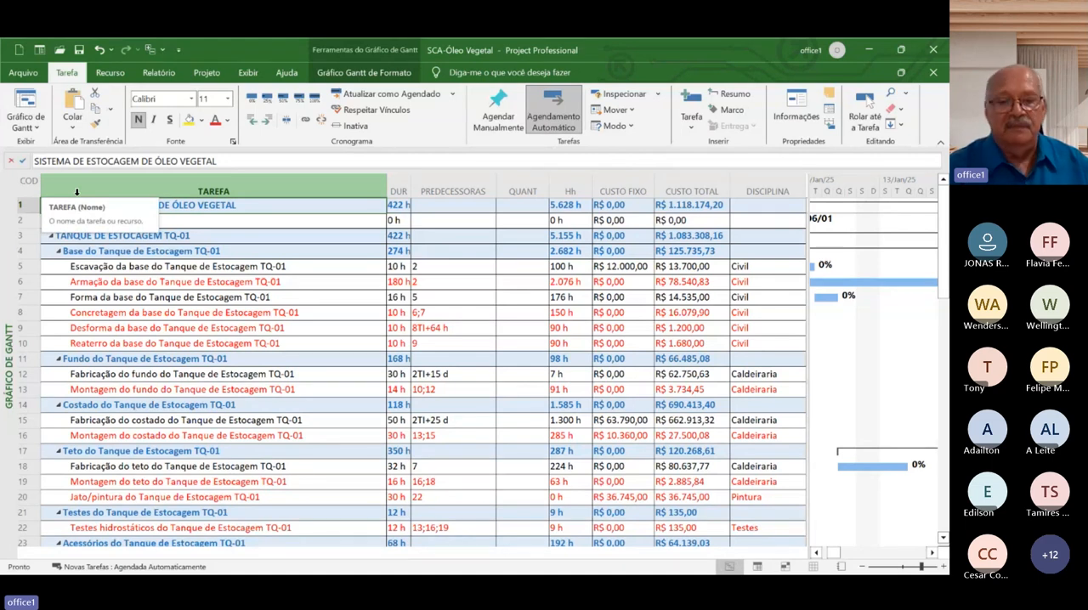
click(102, 205)
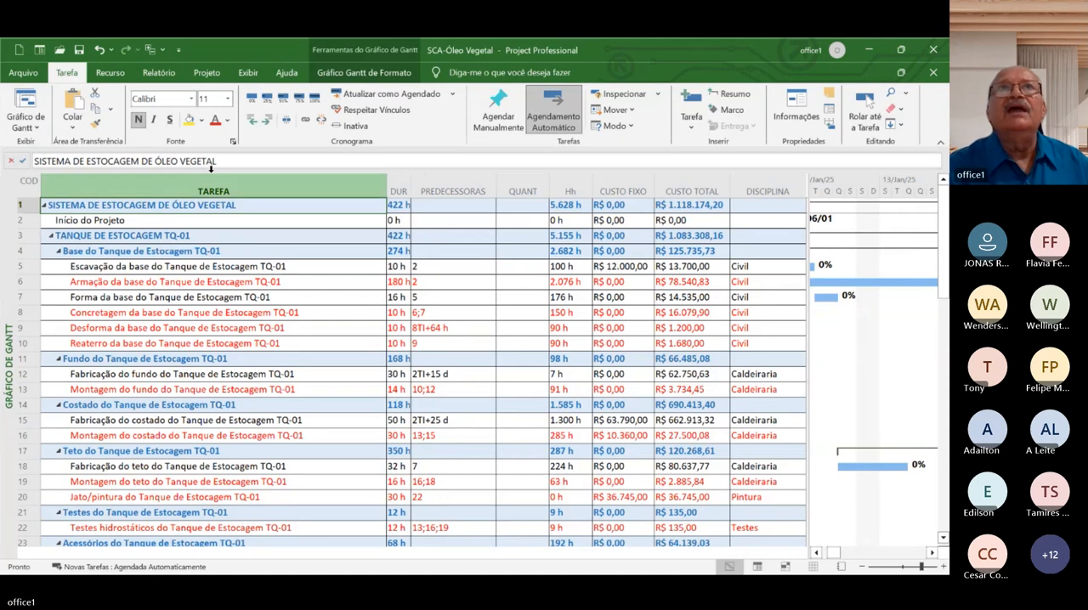
Filter the Gantt chart's tasks with the Crítica filter
click(248, 73)
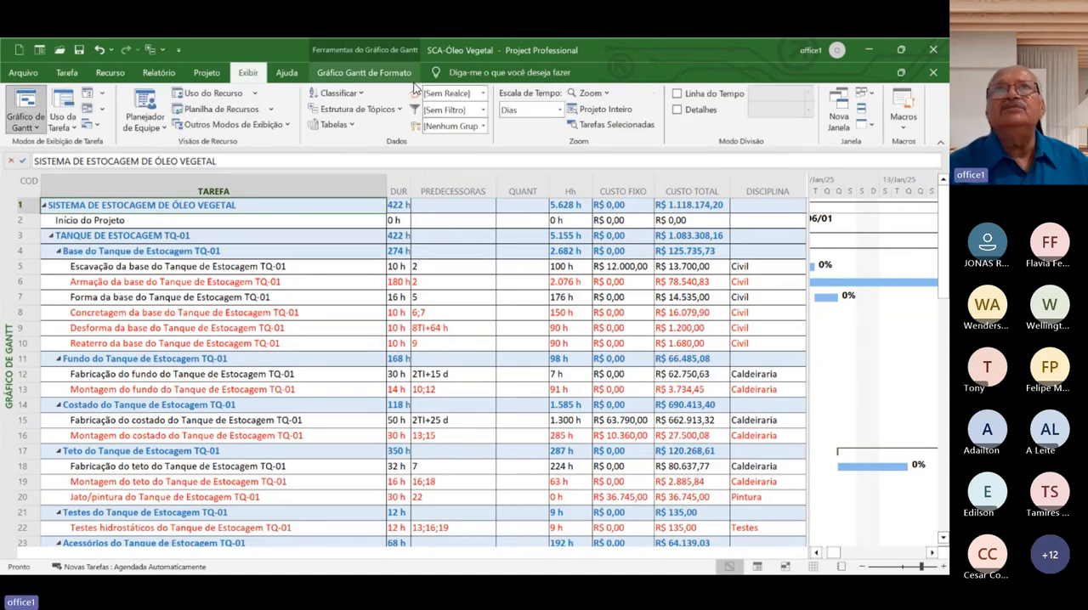
click(485, 112)
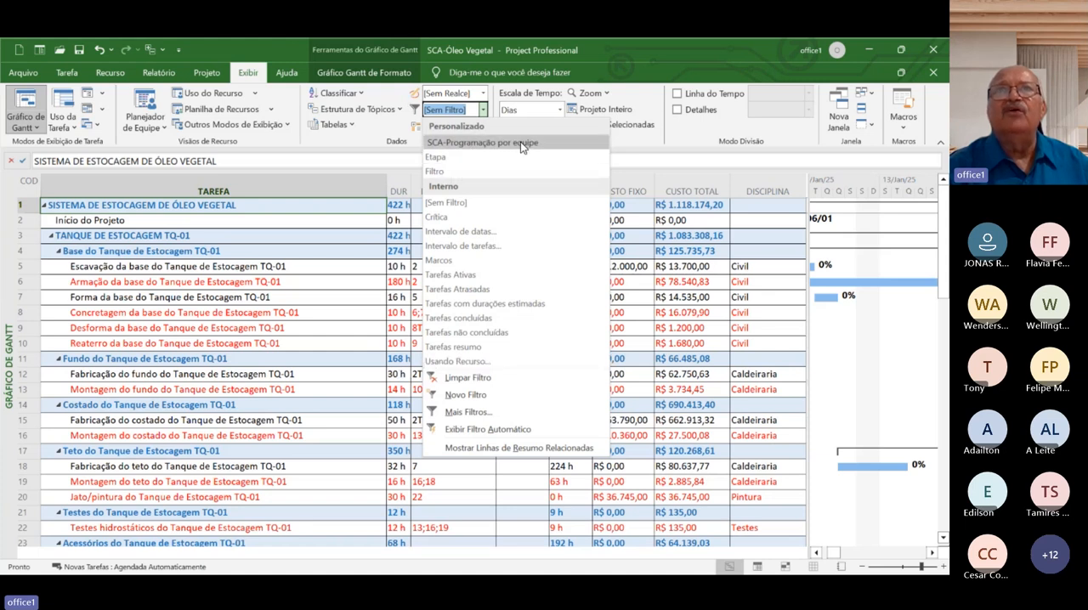
click(353, 221)
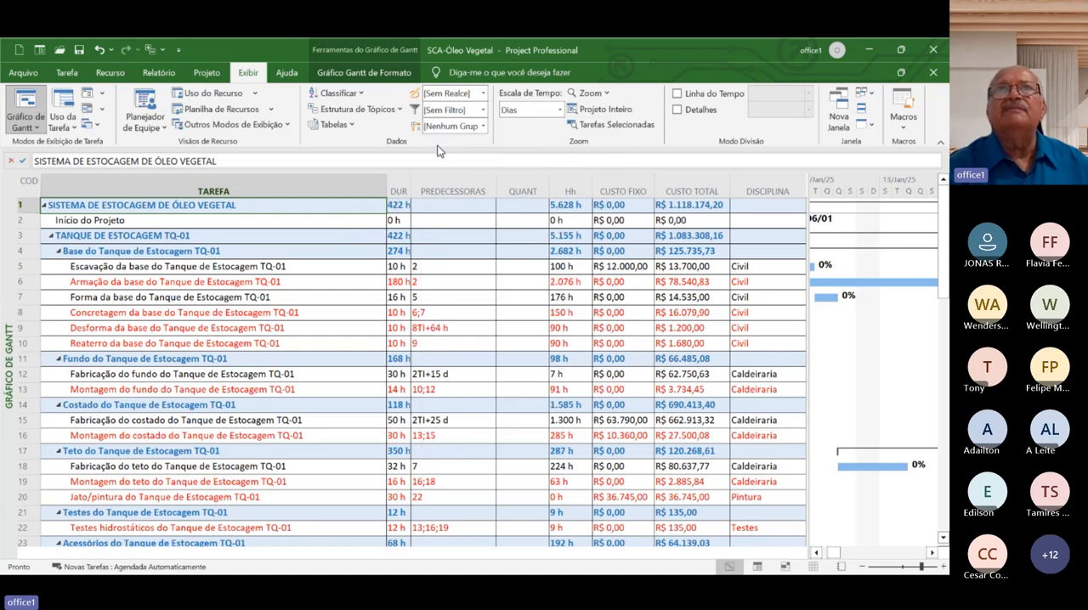
click(484, 110)
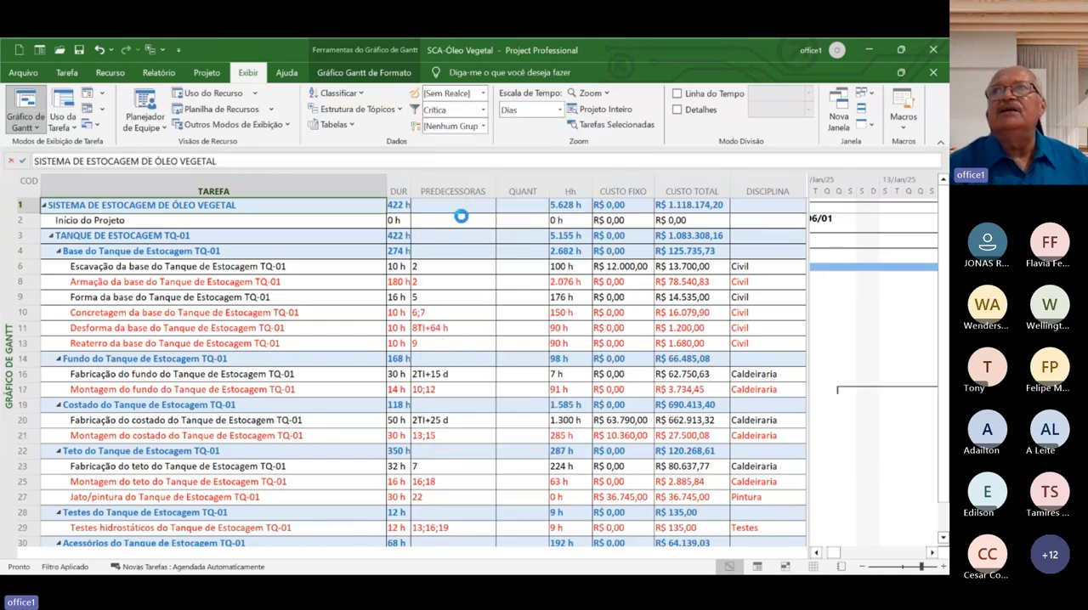
click(462, 216)
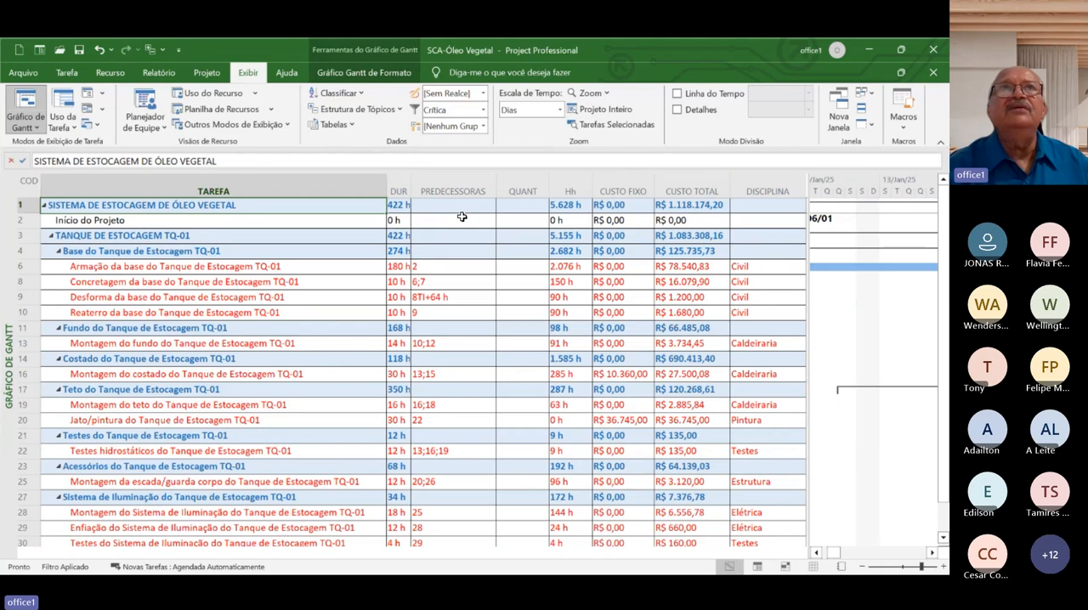
Enable the Tarefas Críticas bar style so the Gantt chart highlights the critical tasks
click(387, 73)
click(361, 96)
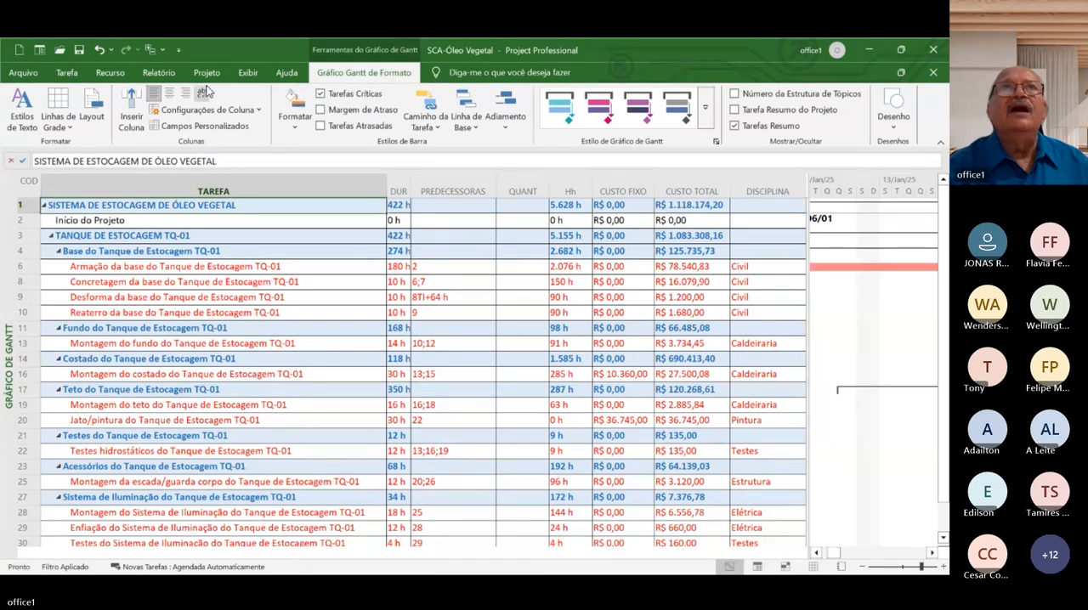
click(67, 74)
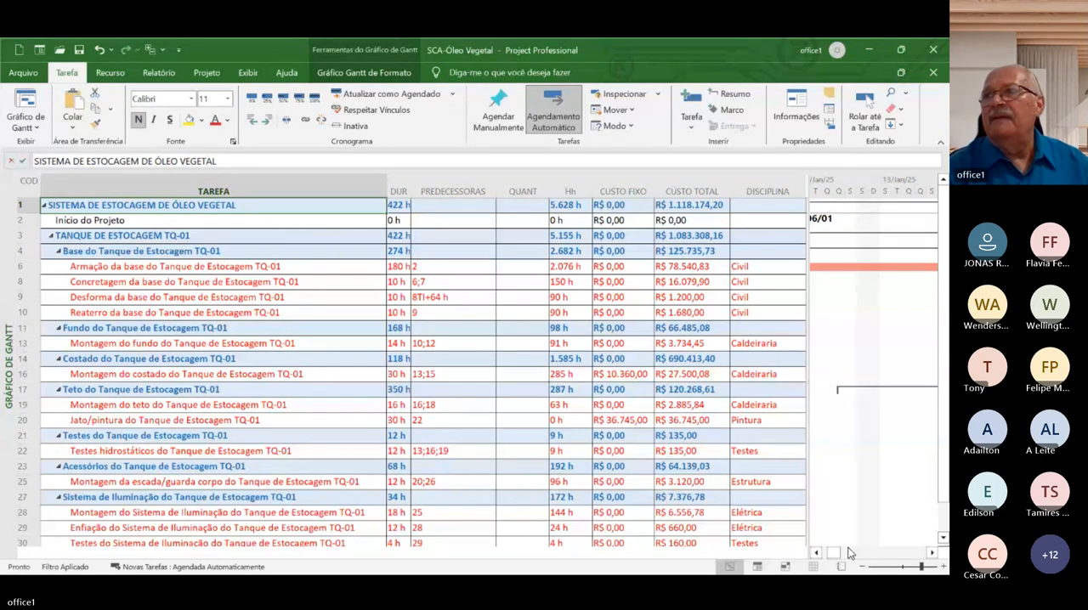
Examine the filtered critical tasks and their bars through to the Fim do Projeto milestone
click(932, 553)
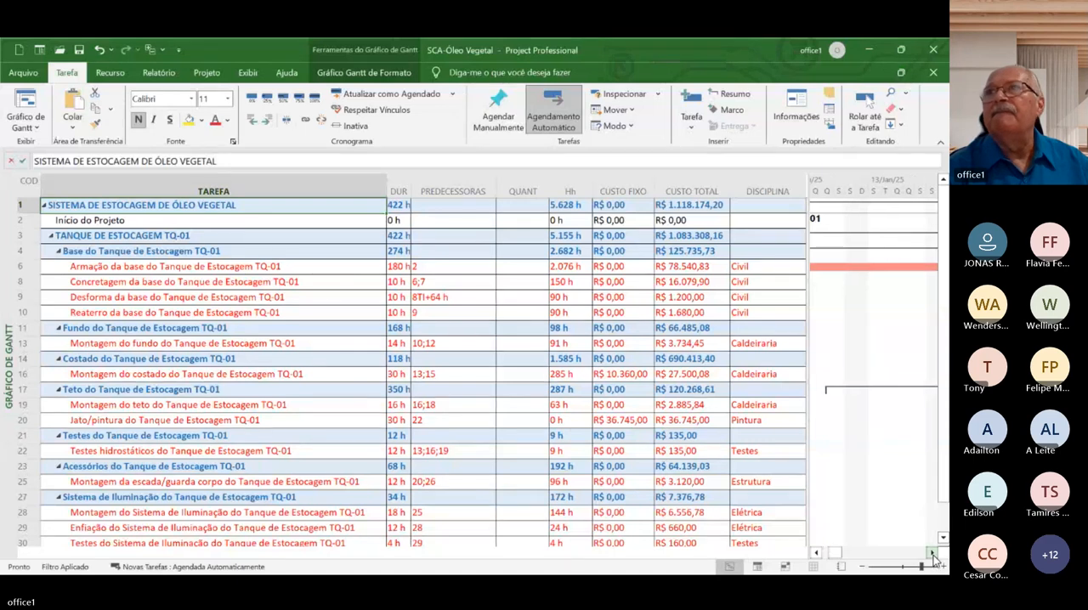
drag(932, 554, 932, 553)
click(942, 523)
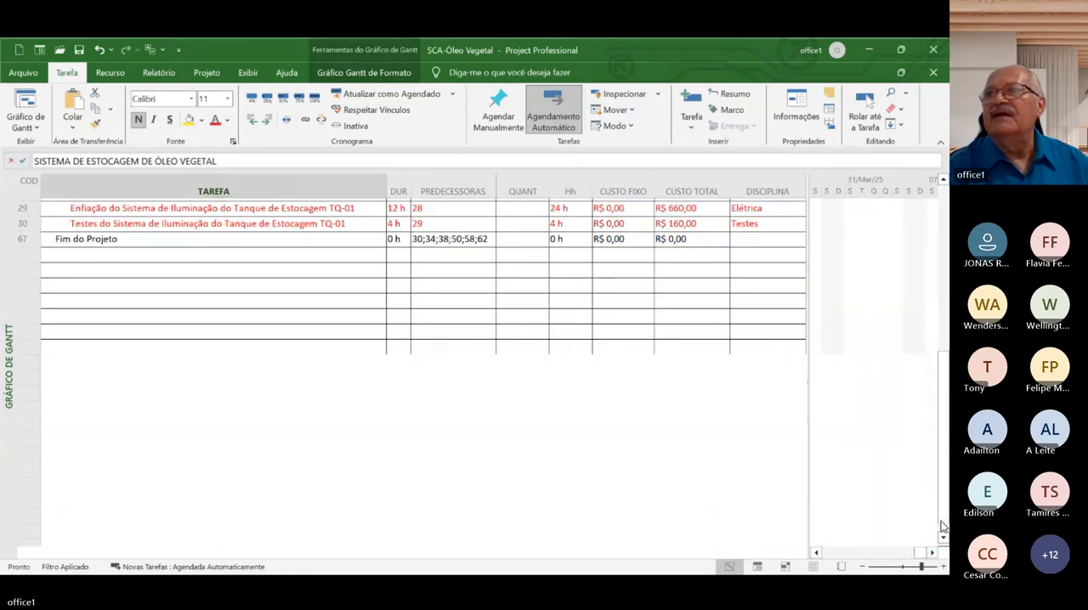
click(942, 523)
click(830, 553)
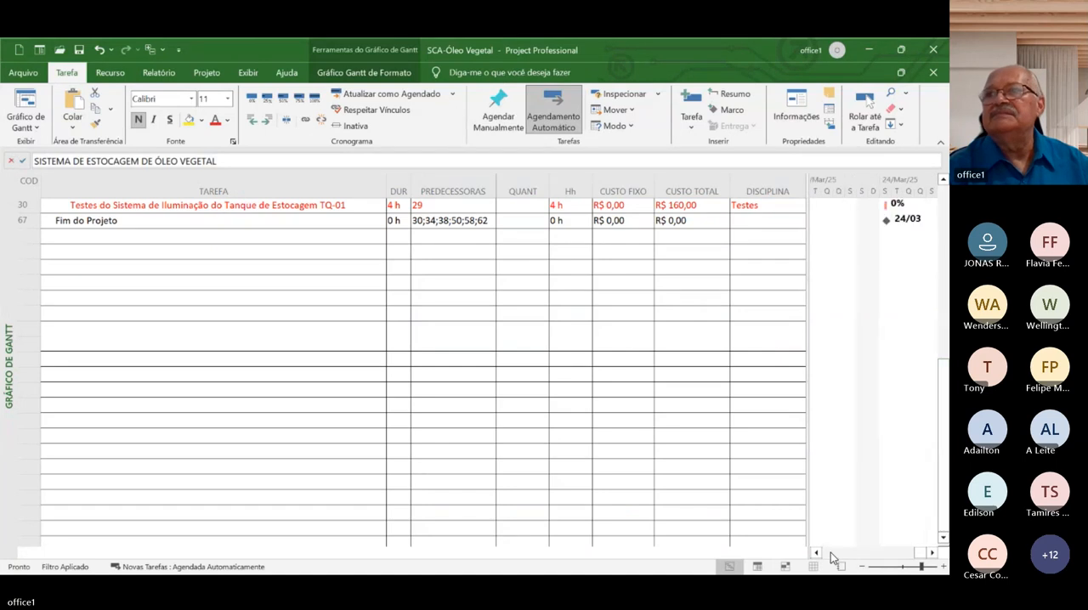
click(831, 554)
click(830, 553)
click(830, 553)
click(830, 553)
click(831, 553)
click(933, 50)
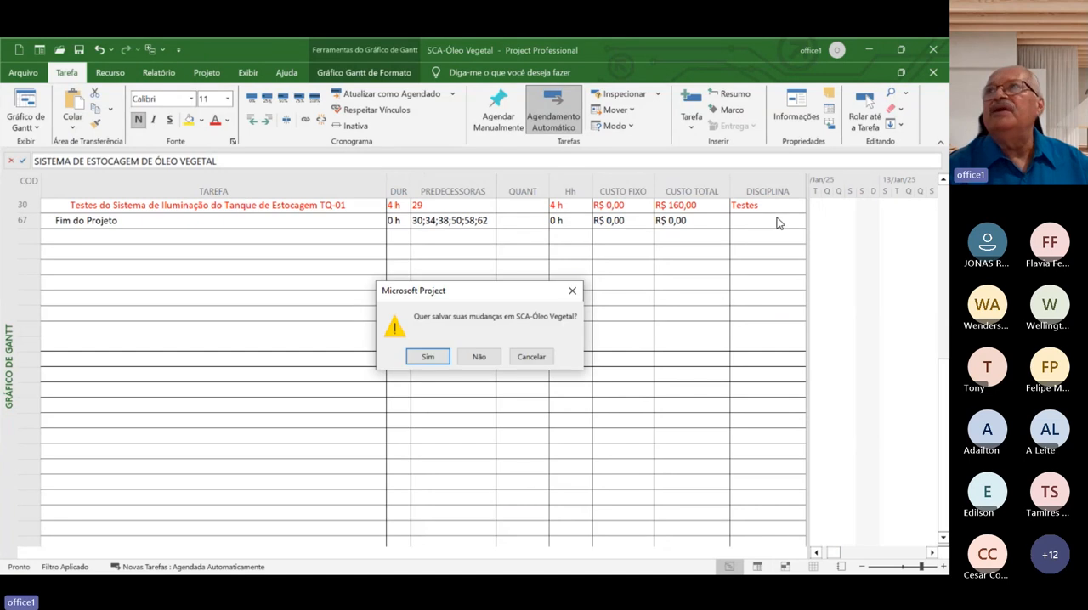
click(480, 358)
click(945, 196)
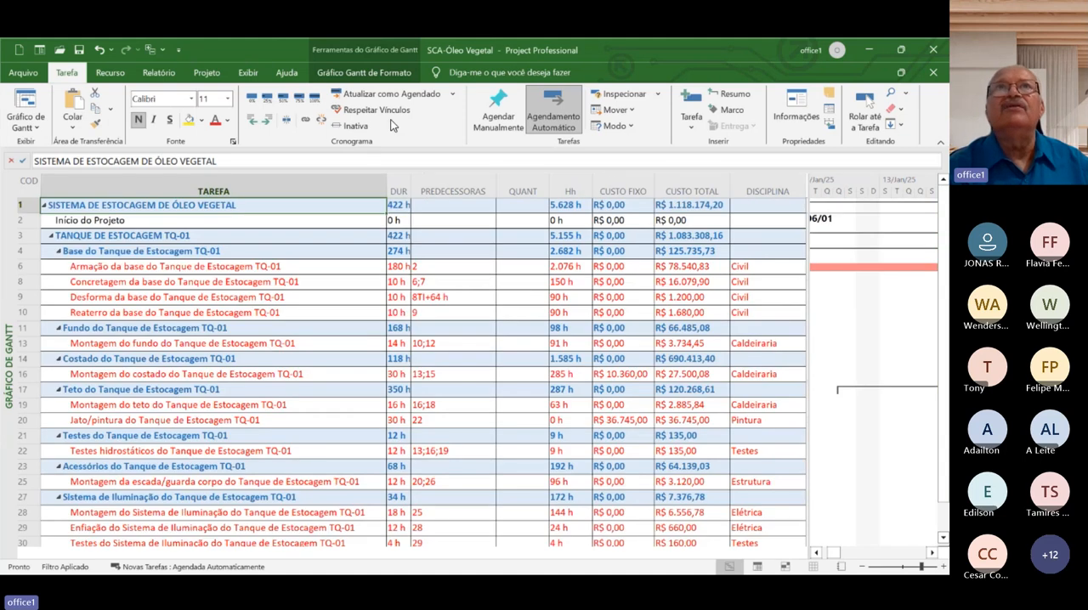
Remove the task filter by setting it to [Sem Filtro] and apply the SCA-Cronograma table to the Gantt view
click(246, 73)
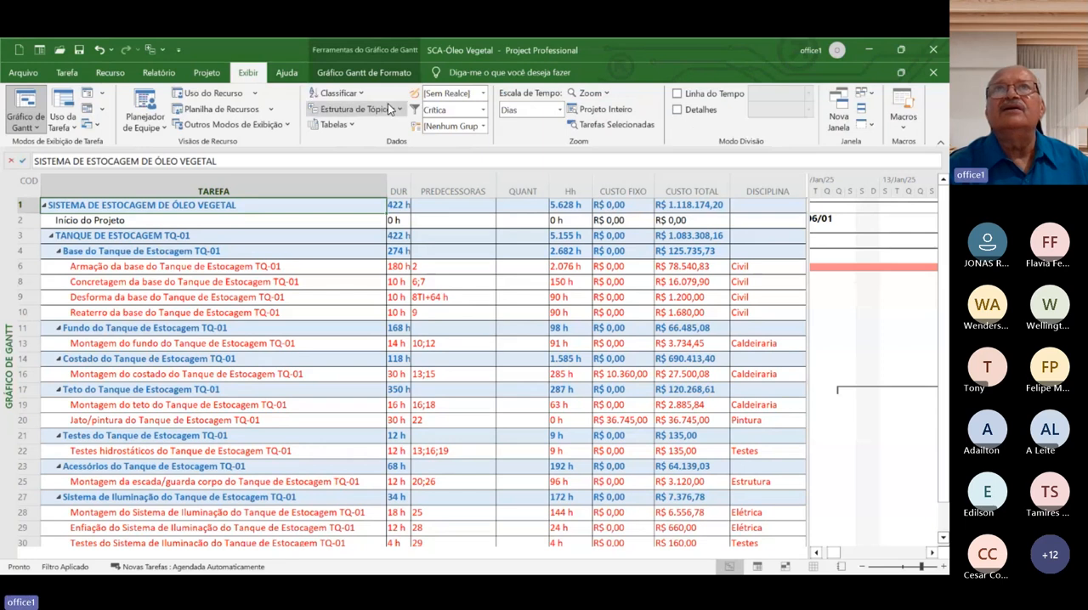
click(482, 111)
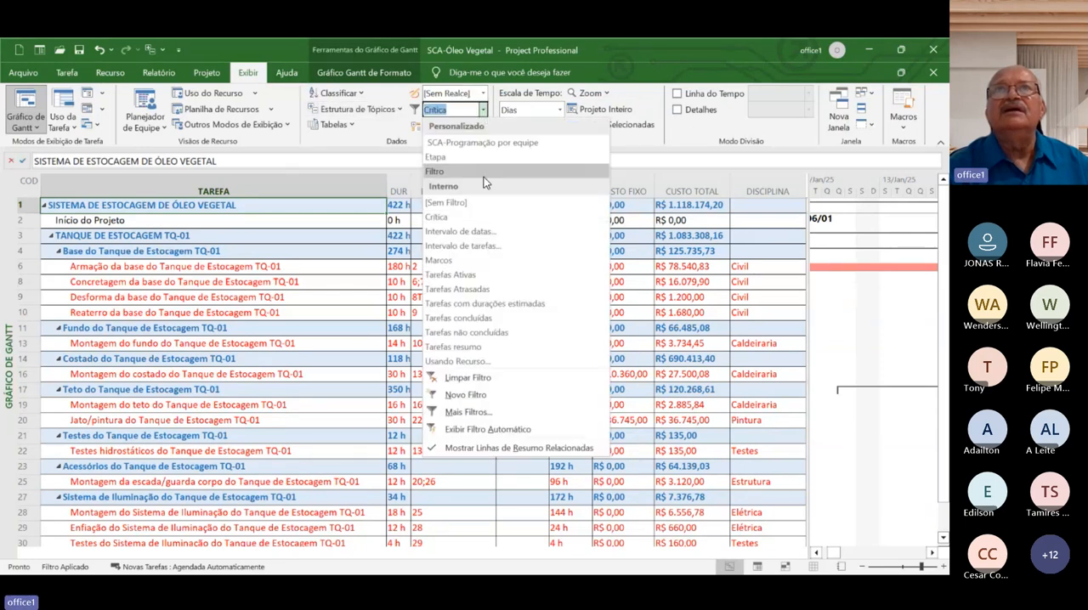
click(491, 203)
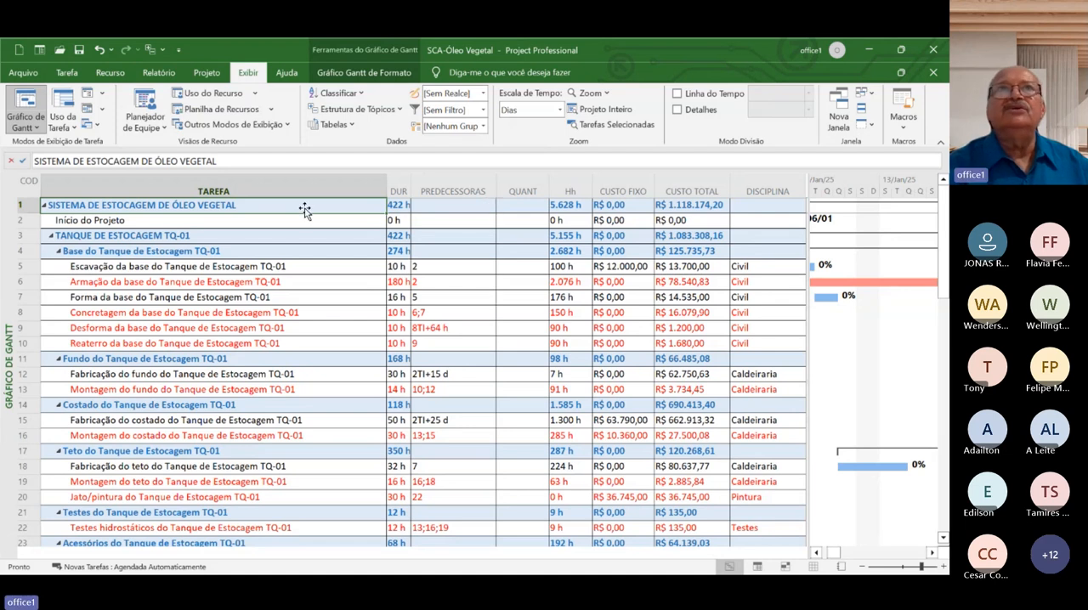
click(350, 126)
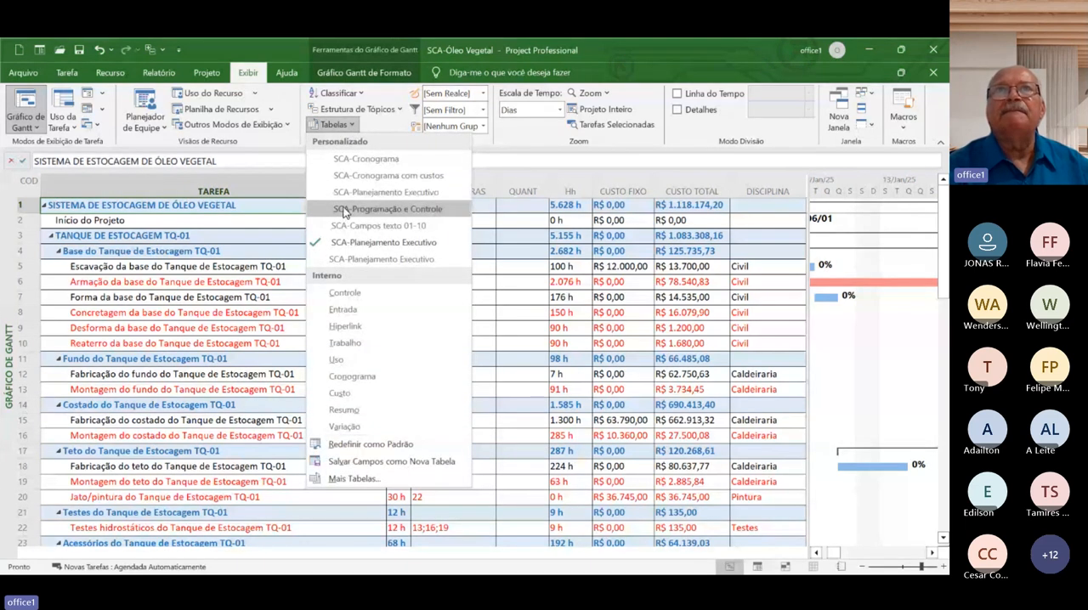
click(348, 159)
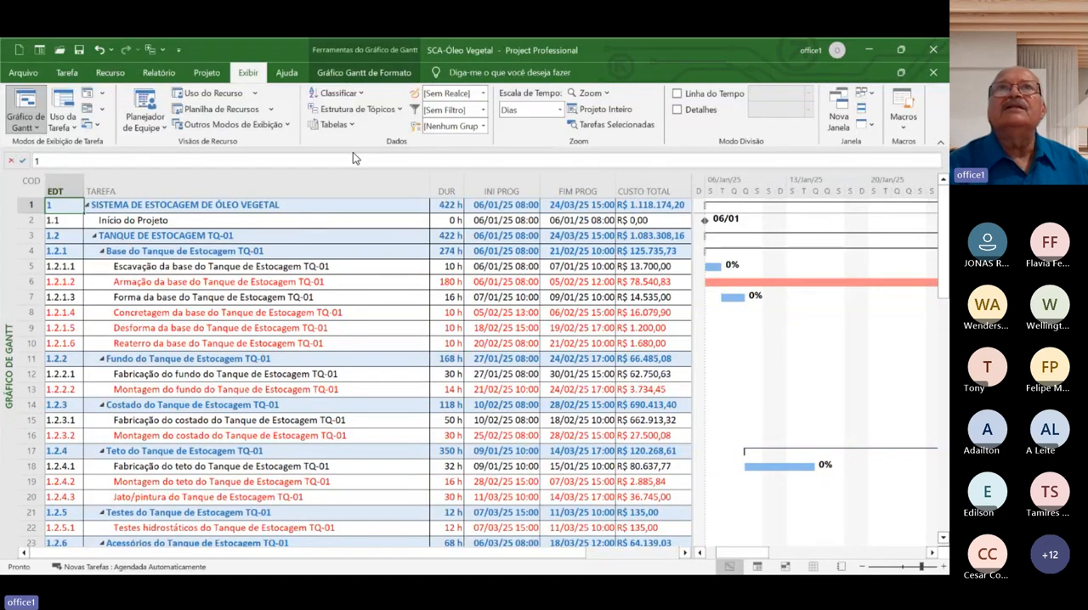
Filter the Gantt chart's tasks with the Intervalo de datas filter, from 24/02/2025 to before 08/03/2025
click(484, 111)
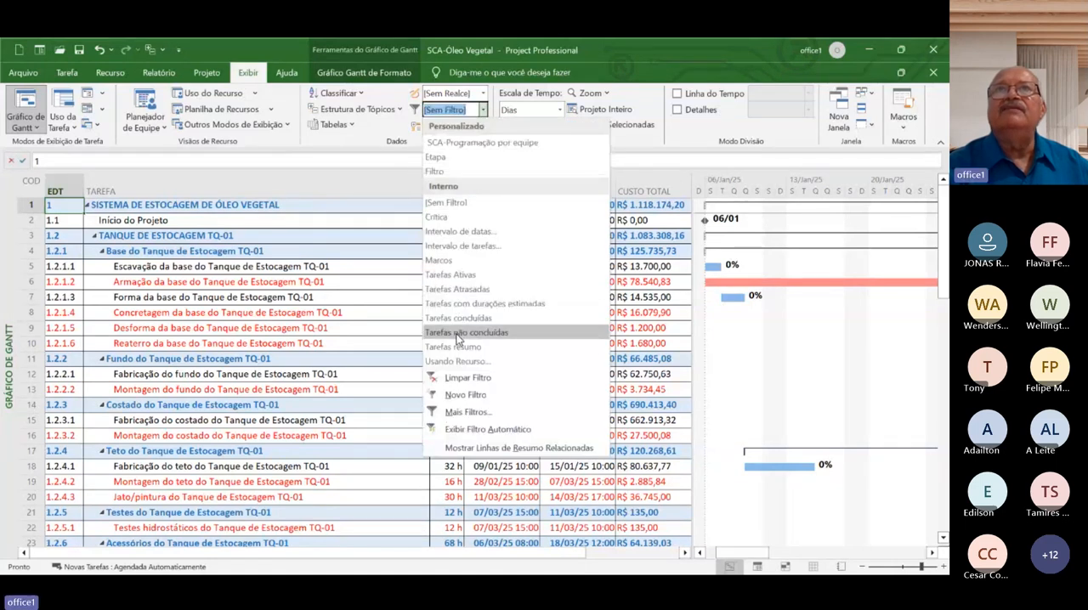
click(492, 232)
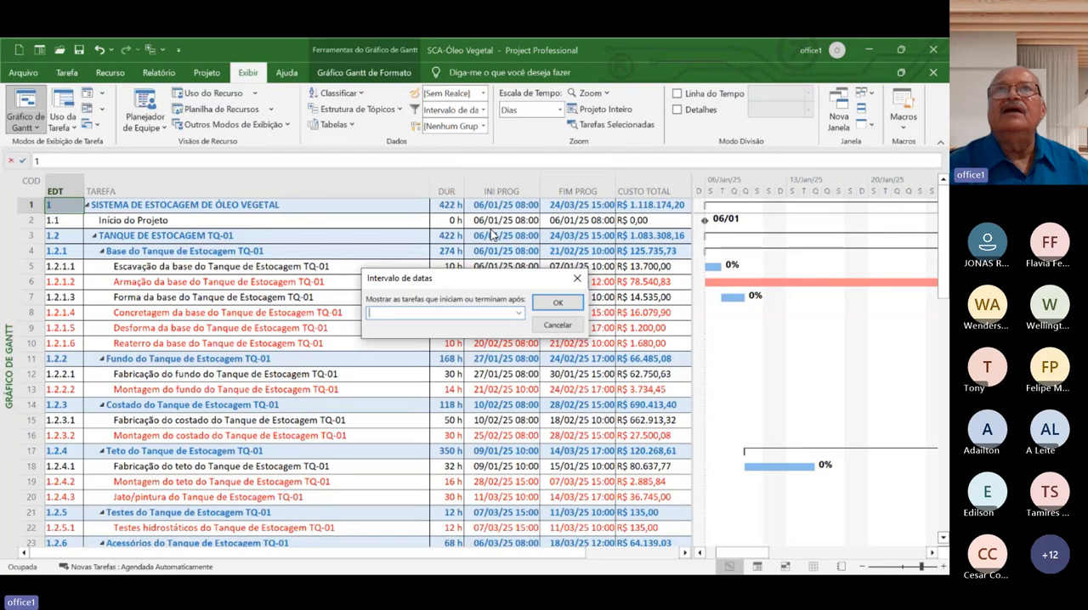
click(519, 313)
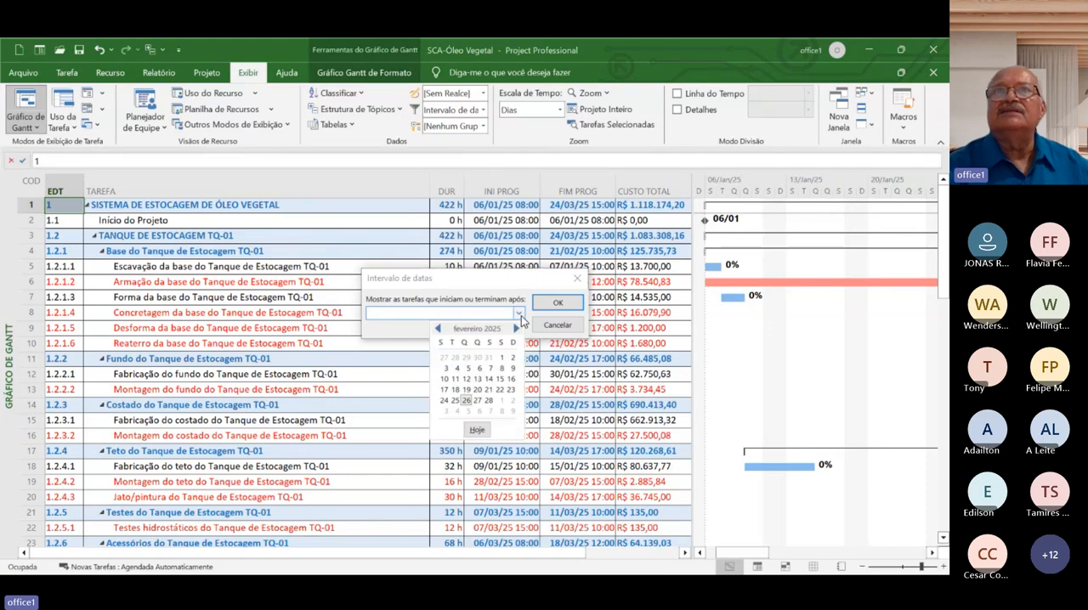
click(443, 404)
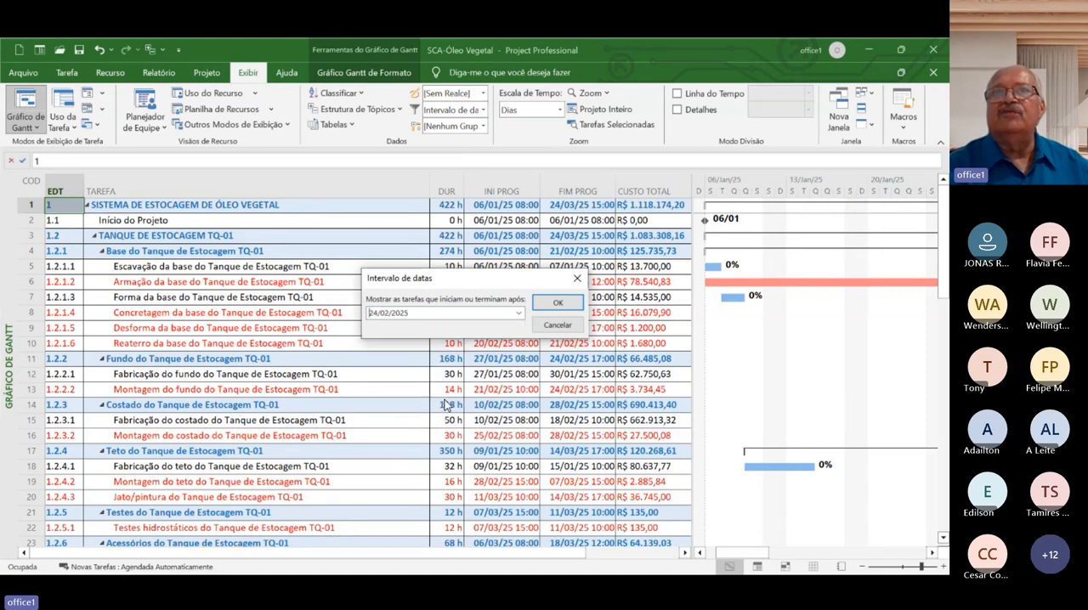
click(572, 306)
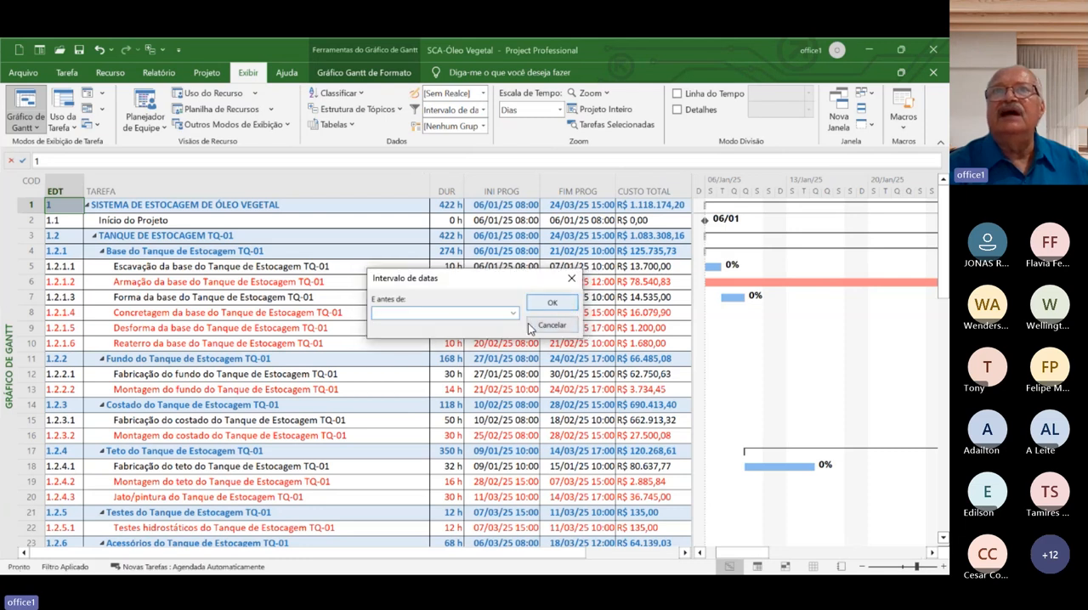
click(514, 312)
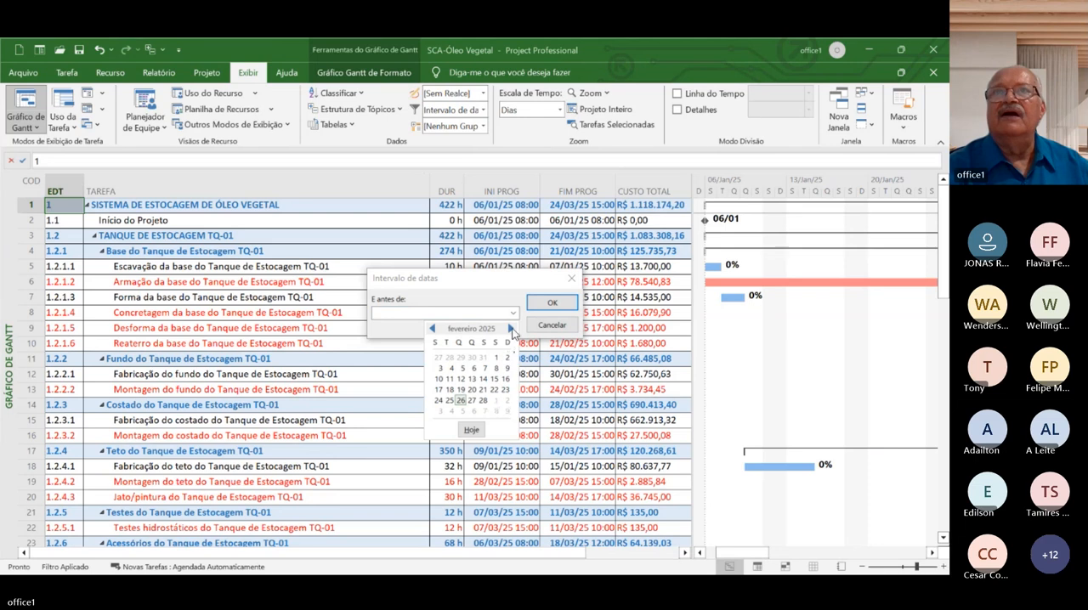
click(510, 329)
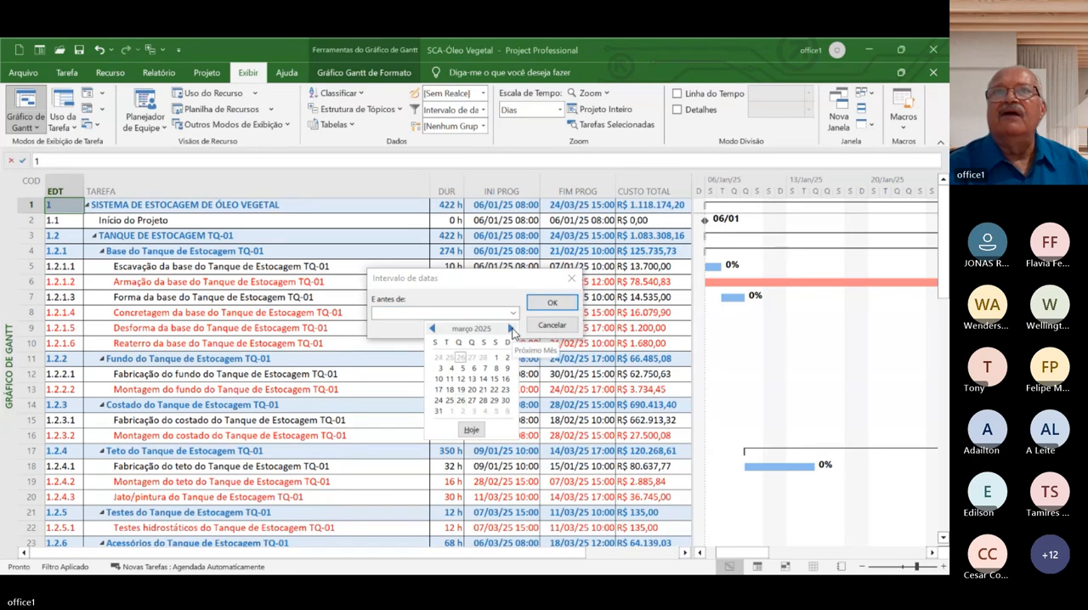
click(494, 370)
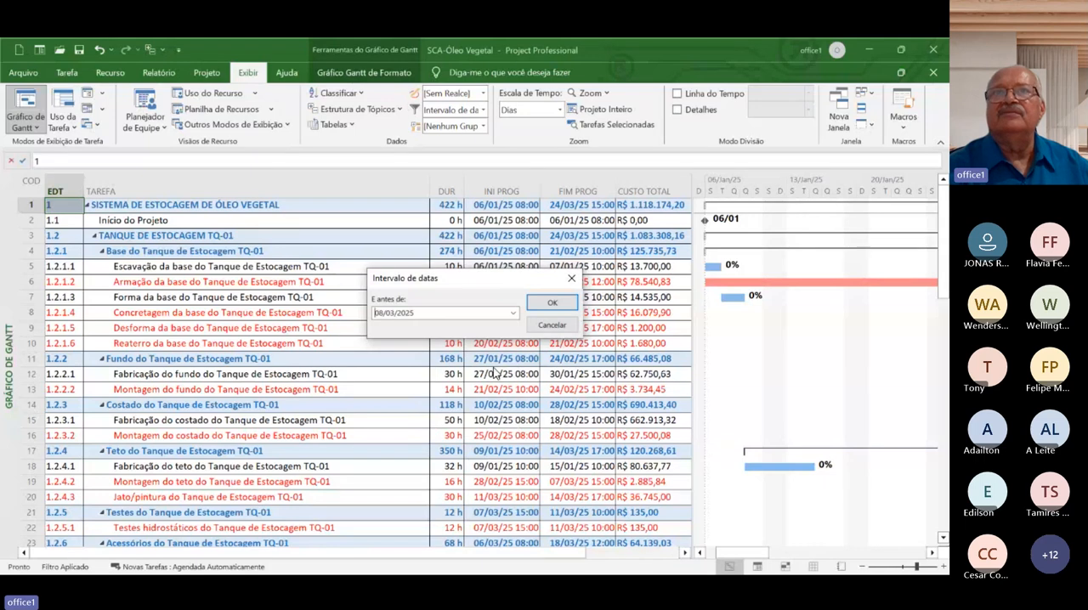
click(561, 302)
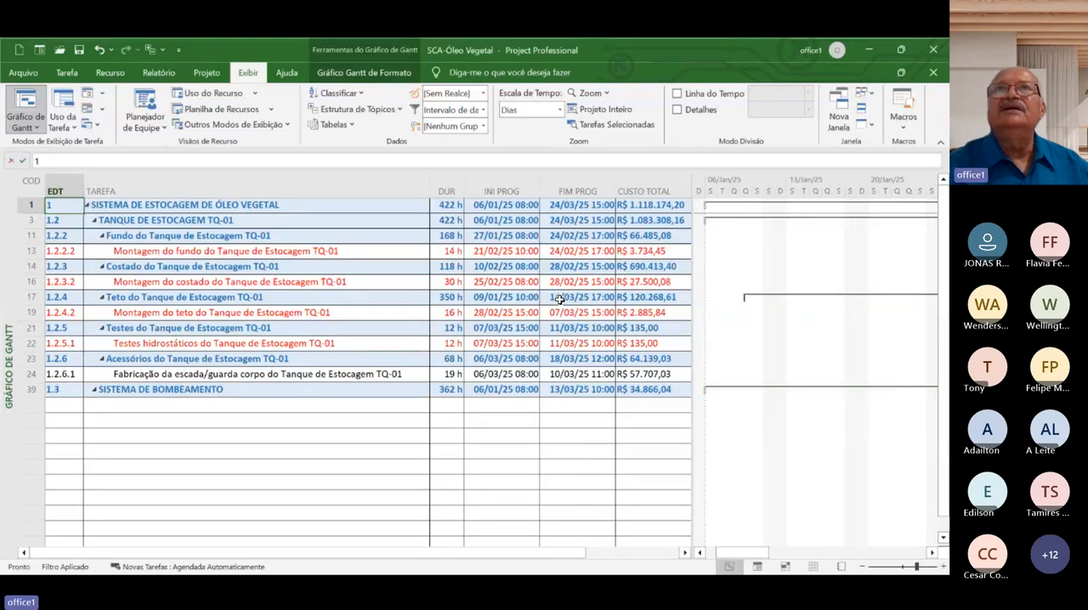
Remove the date range filter by setting it to [Sem Filtro] and turn on the AutoFilter for the table's columns
click(482, 110)
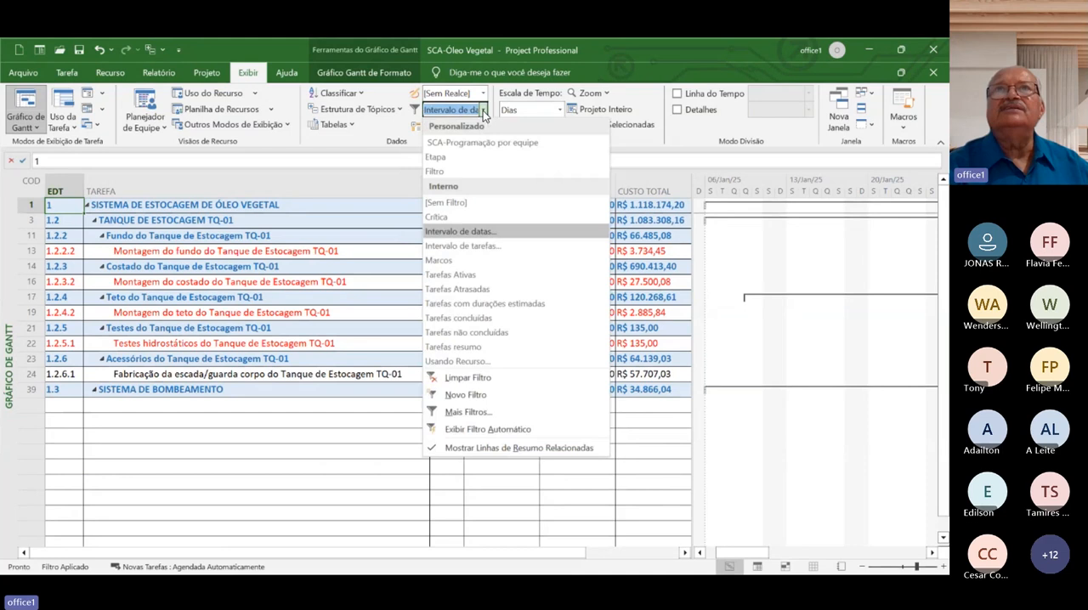
click(470, 201)
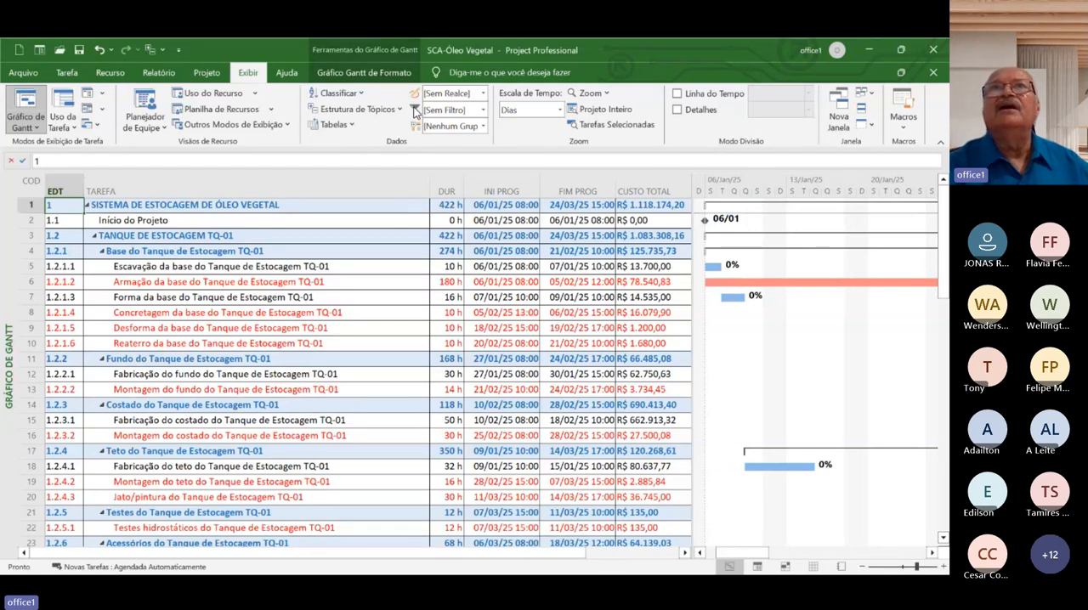
click(483, 113)
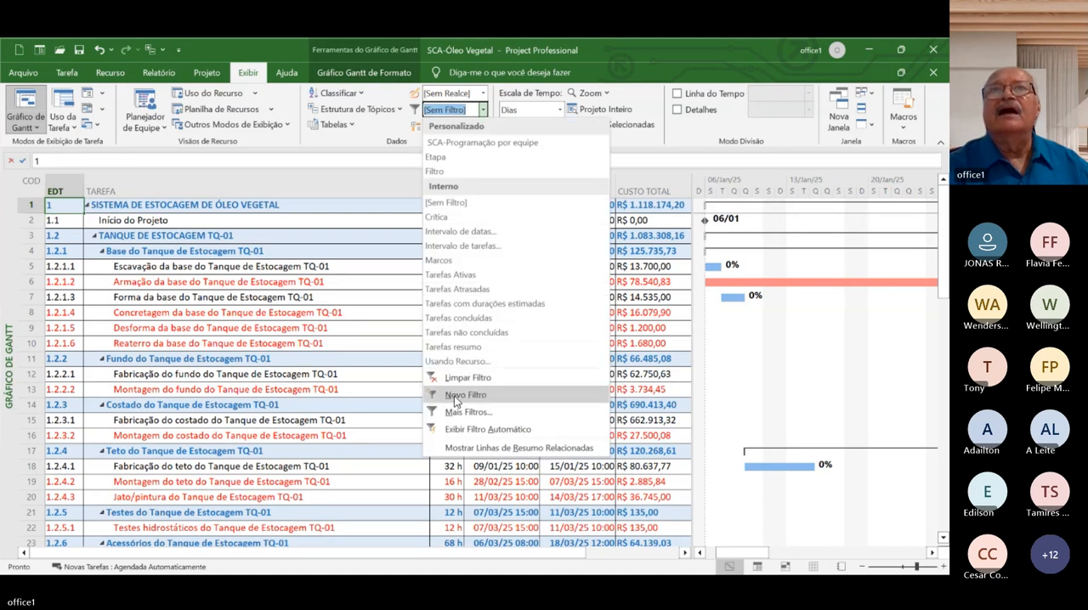
click(453, 424)
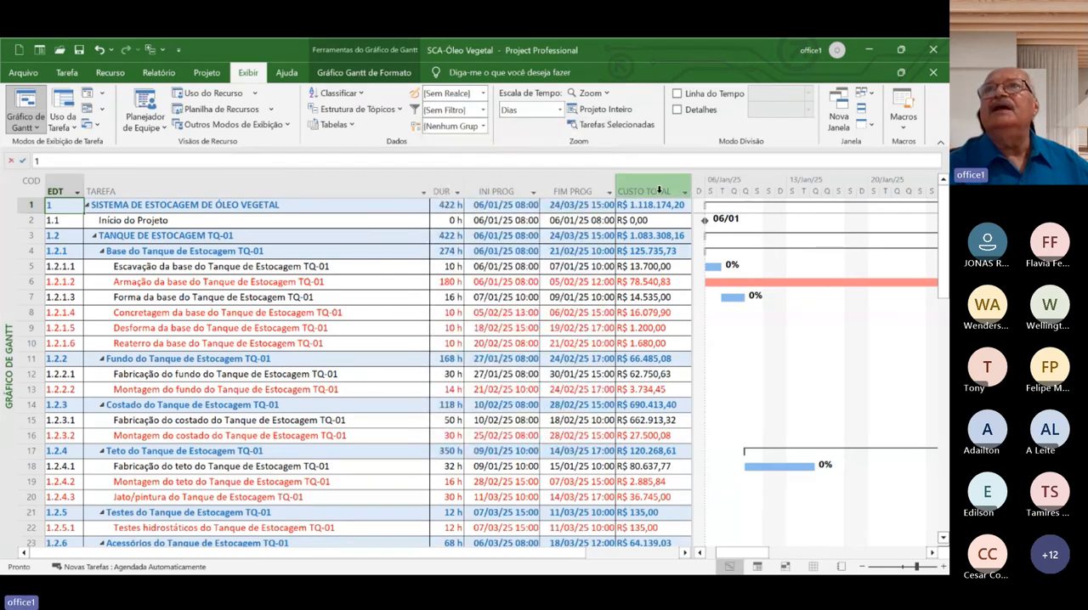
Filter the CUSTO TOTAL column to show only tasks whose cost is greater than 3000
click(684, 193)
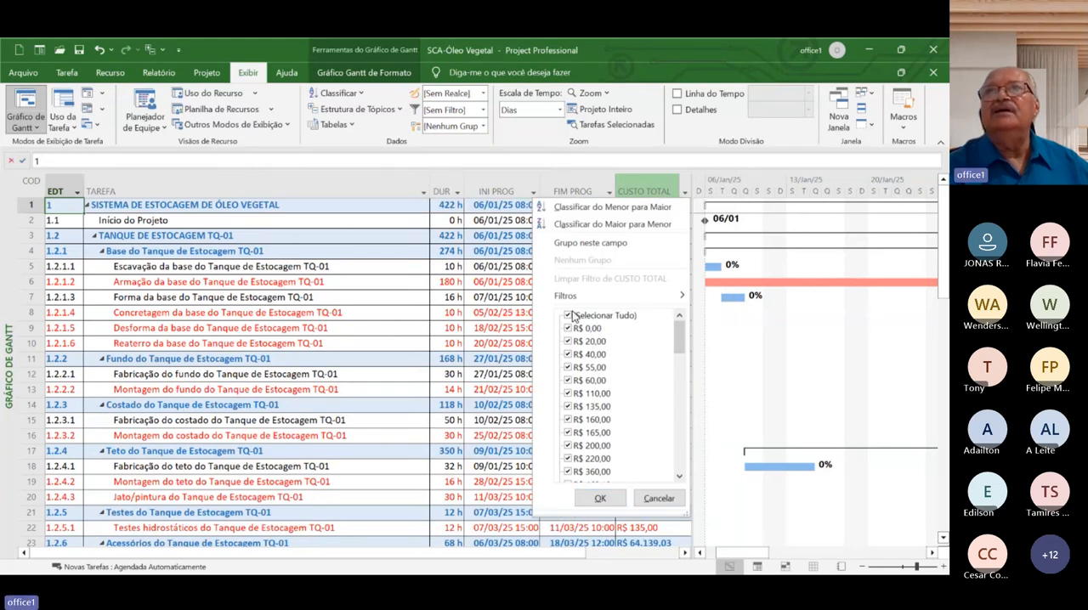
mouse_move(605, 294)
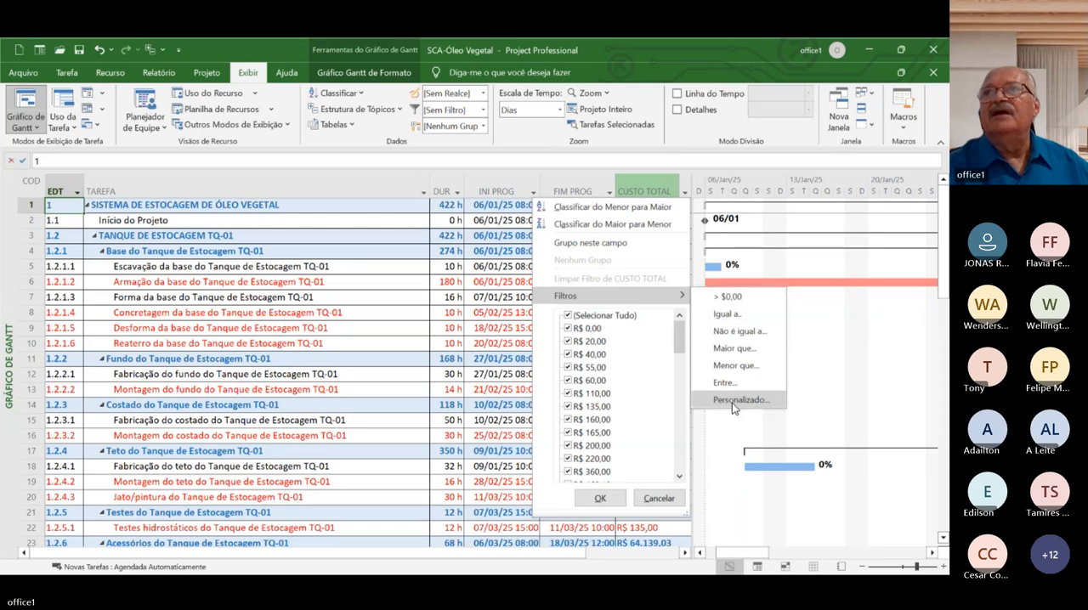
click(720, 349)
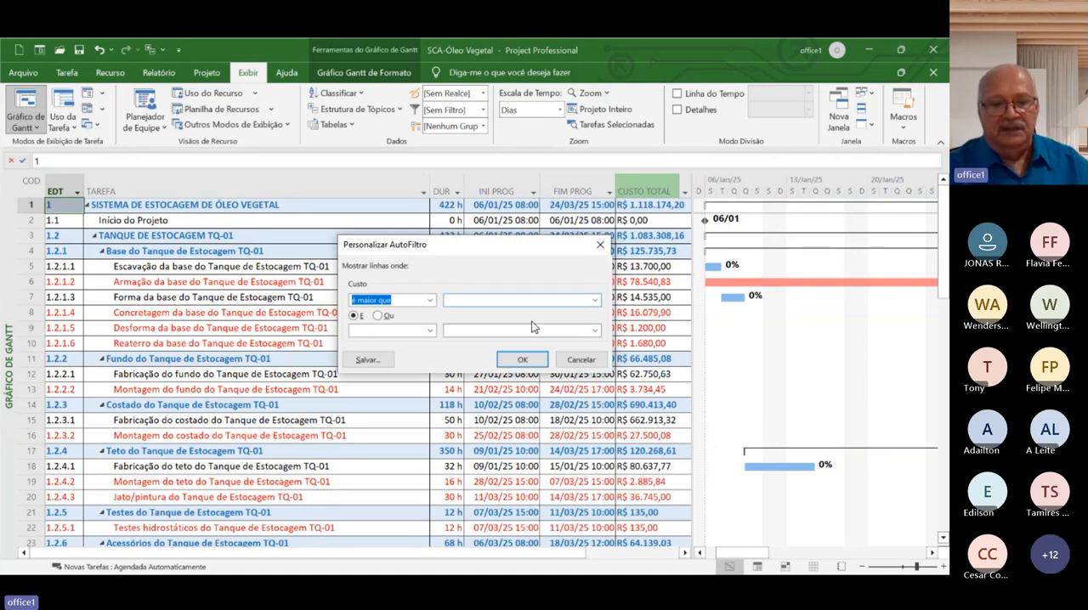
text(3000)
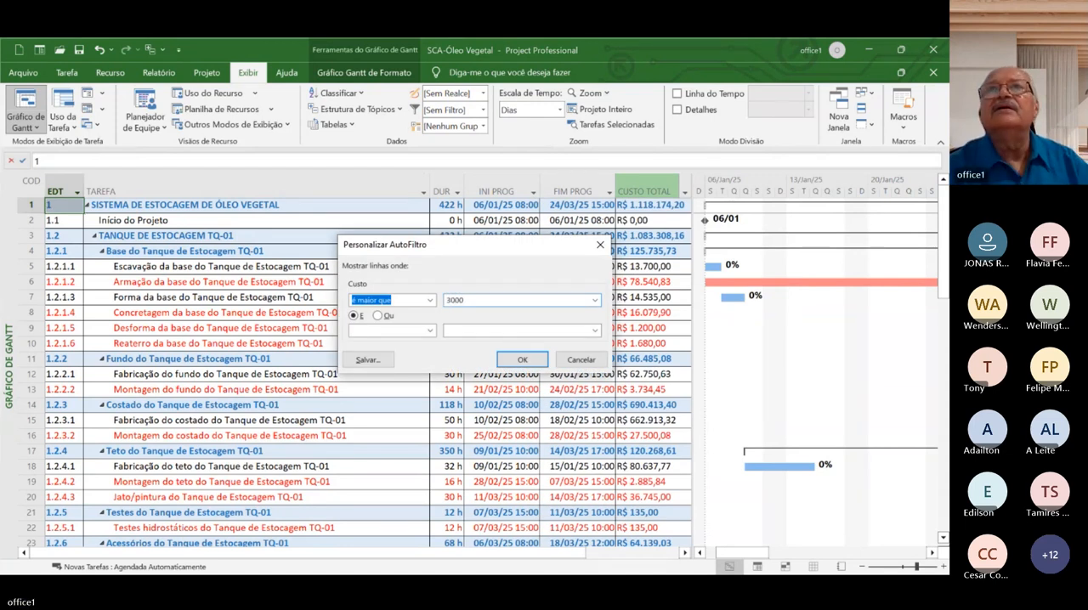
click(523, 360)
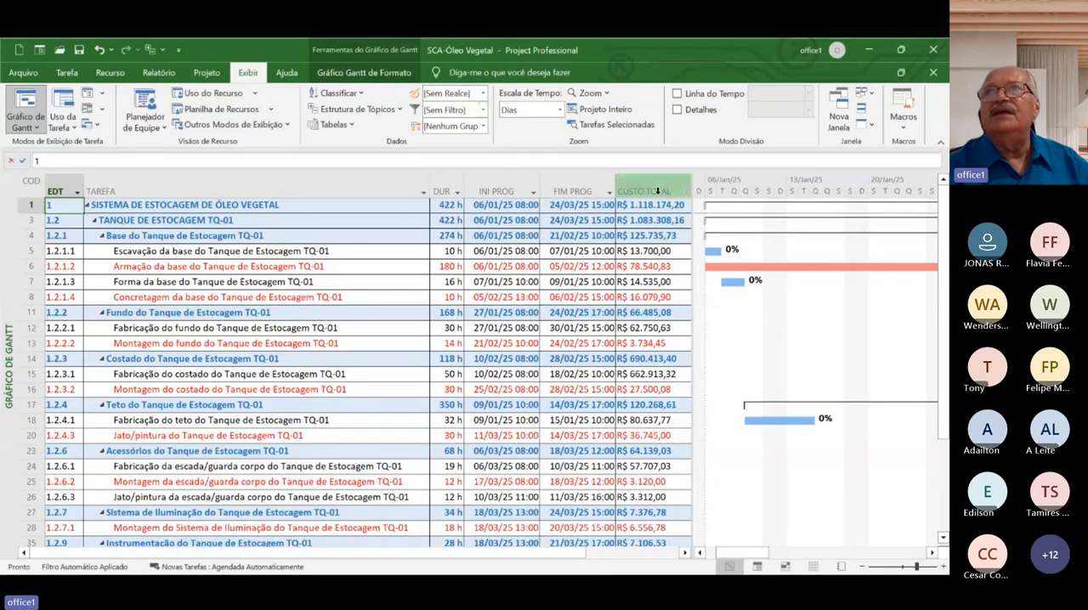
Clear the cost filter by selecting all values of the CUSTO TOTAL column again
click(684, 191)
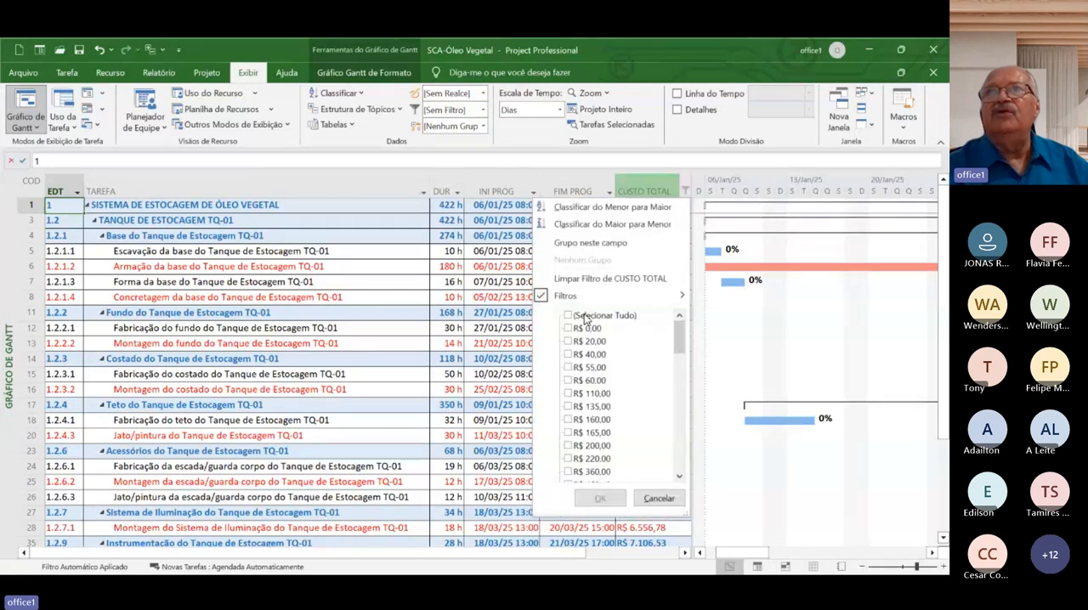
click(583, 317)
click(583, 316)
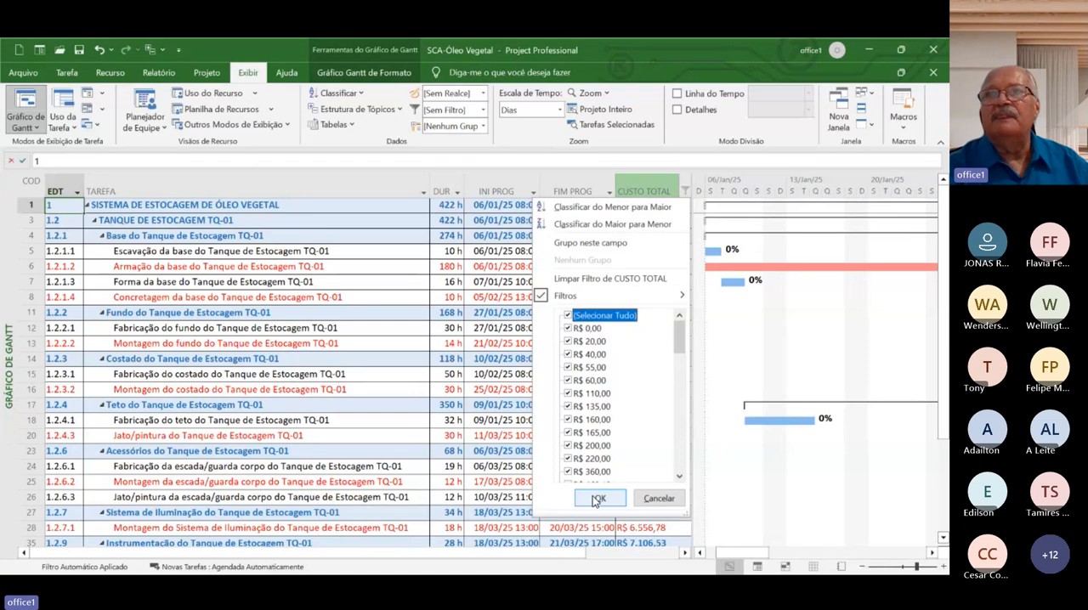
click(594, 498)
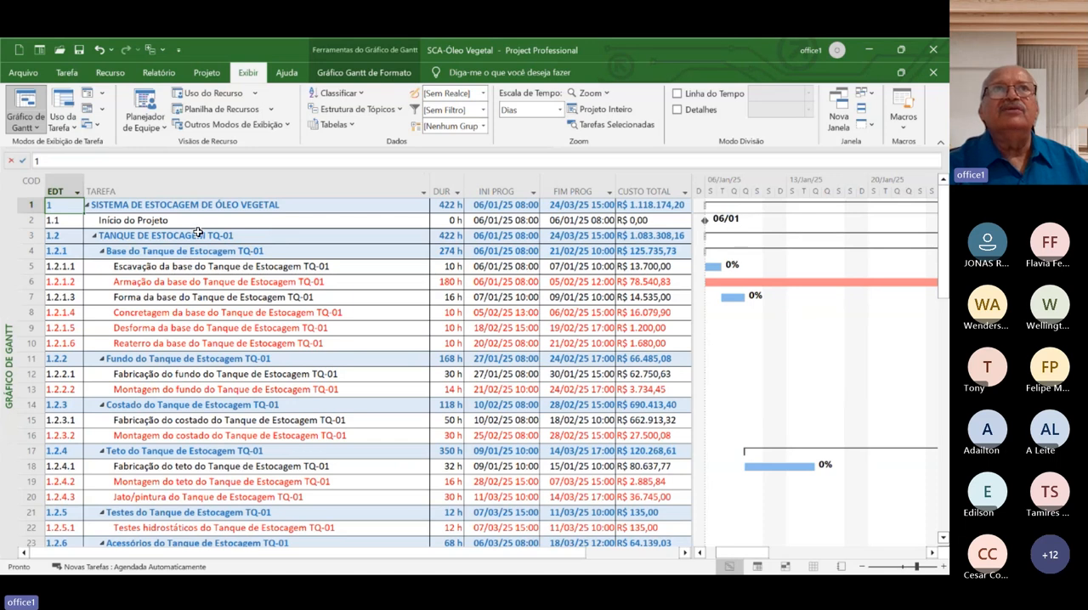
Show the task outline at Nível 1, Nível 2, Nível 3 and Nível 4 in turn
click(403, 110)
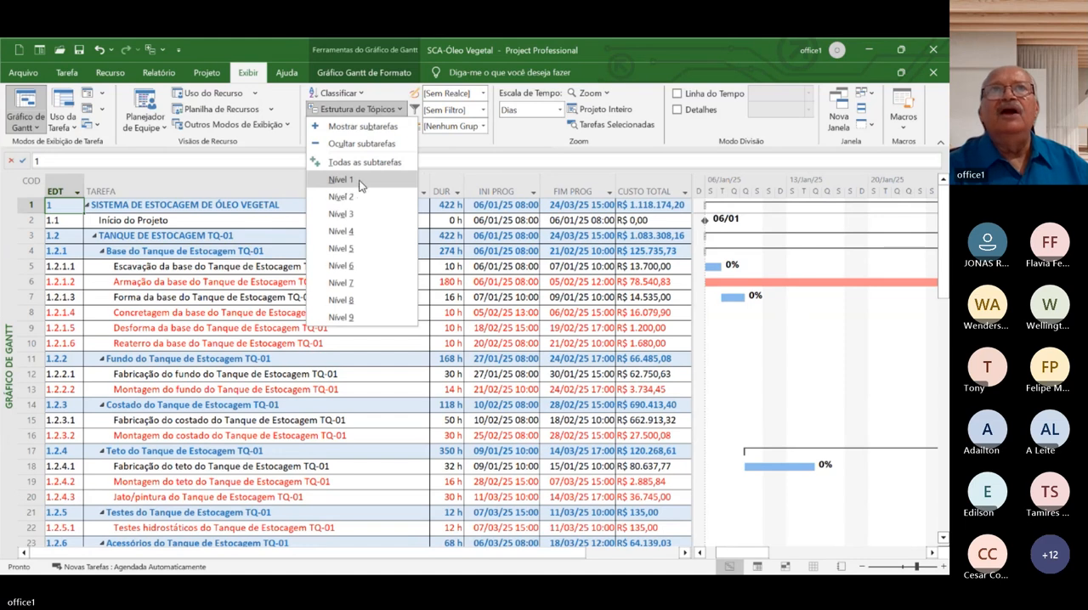
click(295, 208)
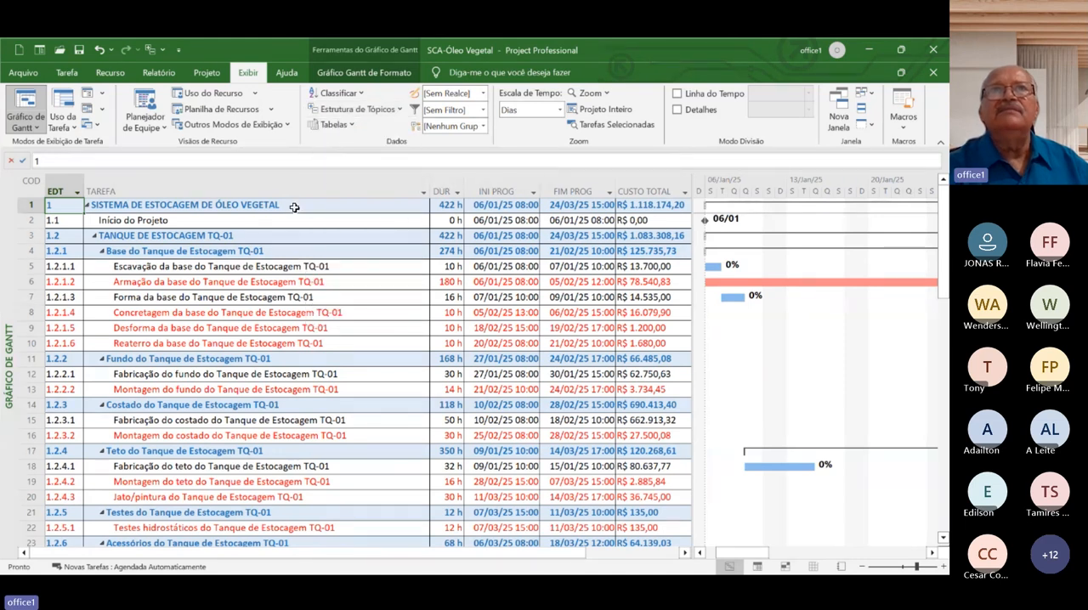
click(397, 109)
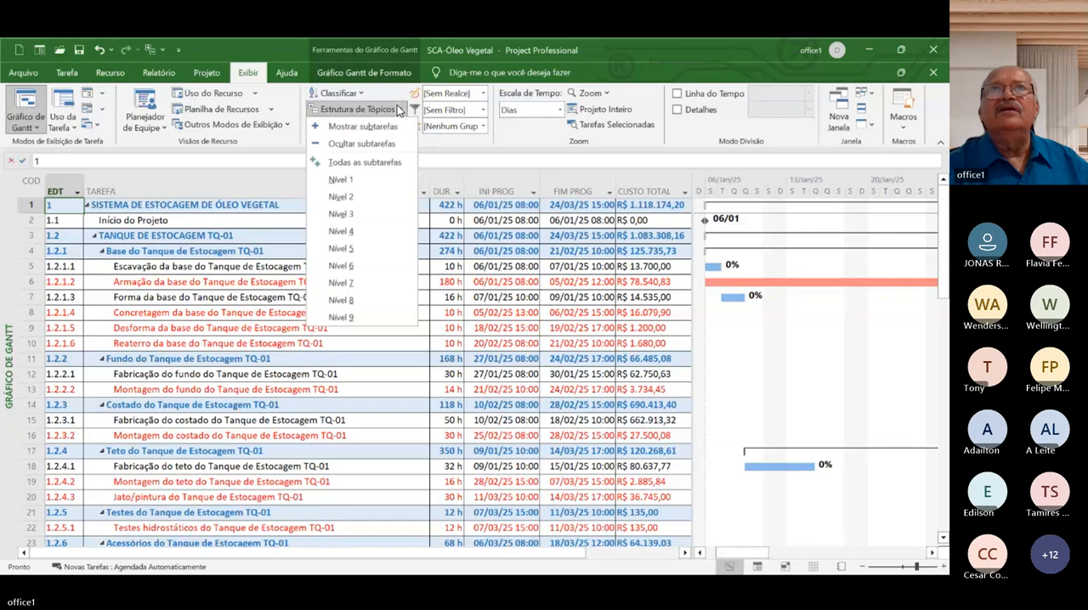
click(380, 180)
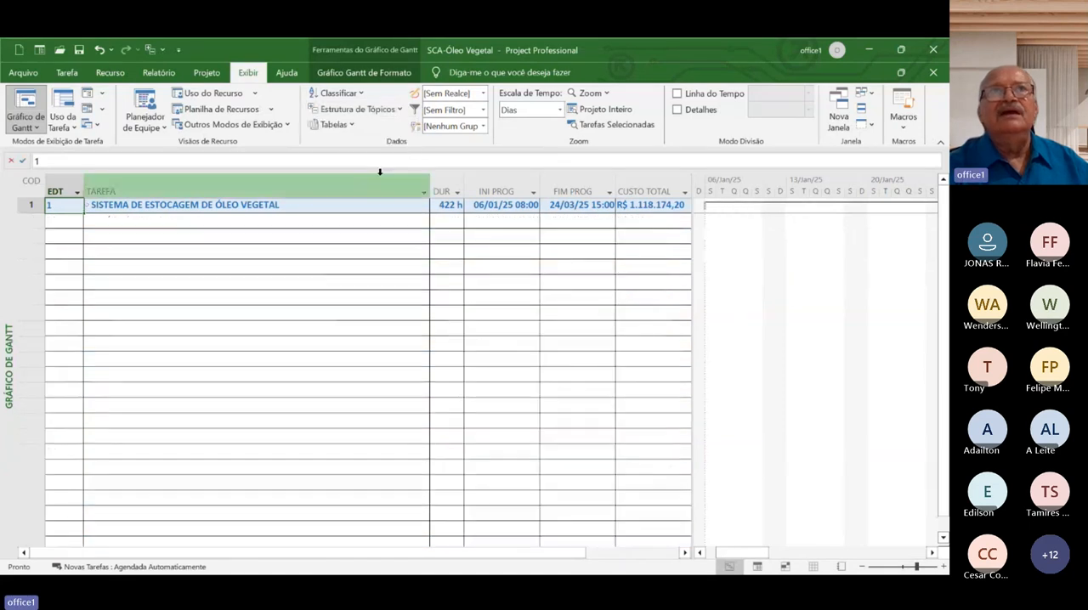
click(400, 110)
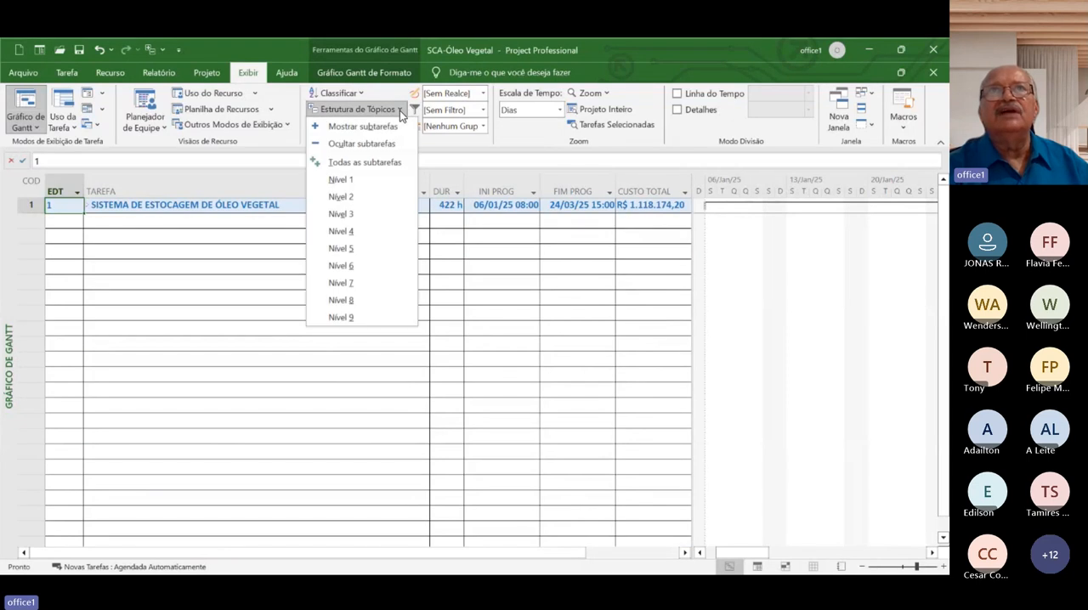
click(379, 197)
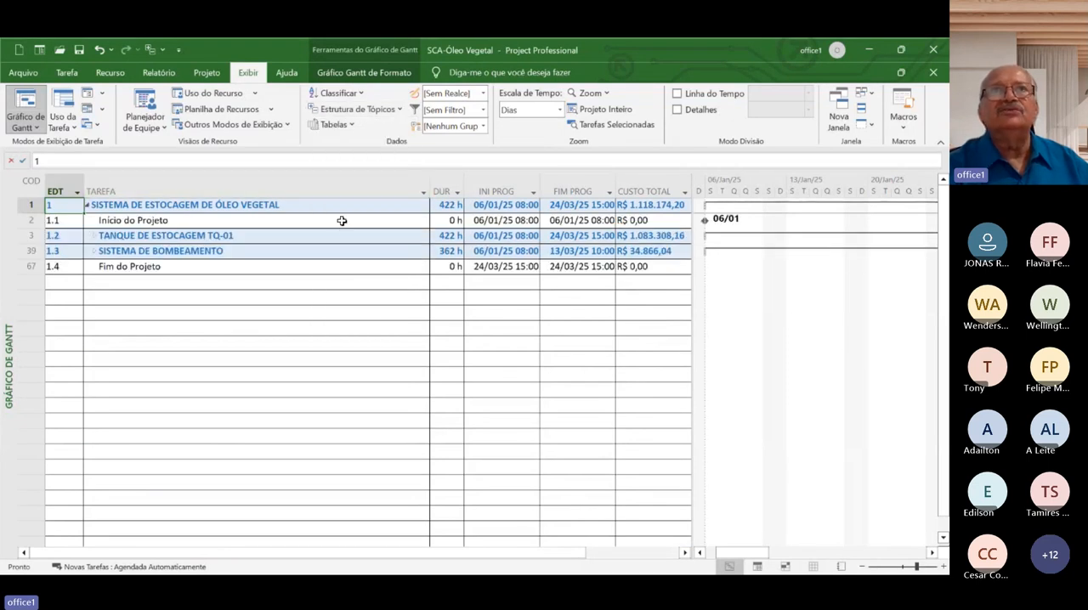
click(401, 109)
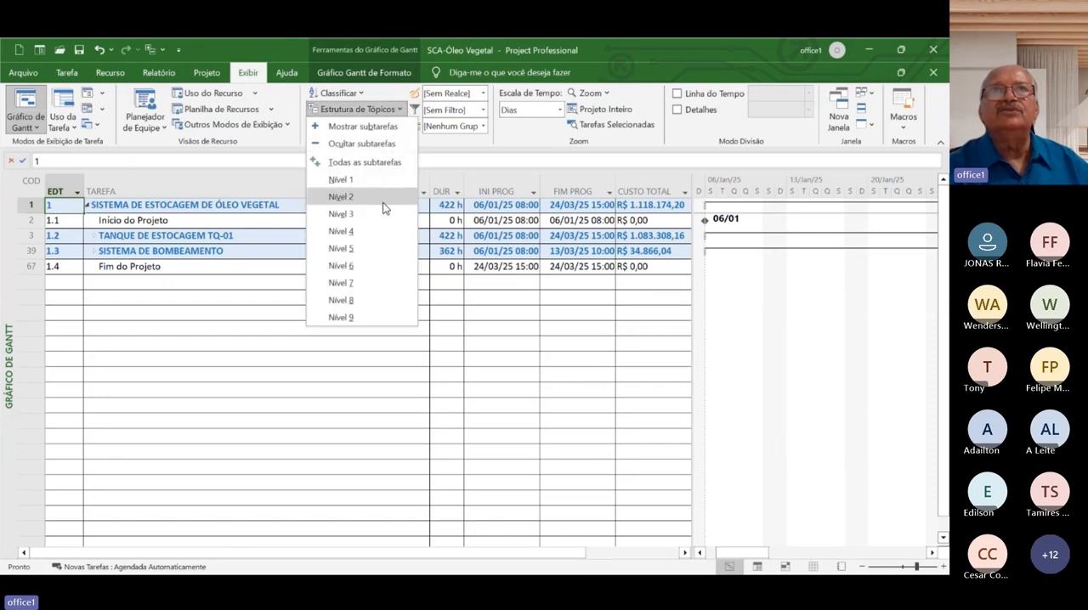
click(386, 214)
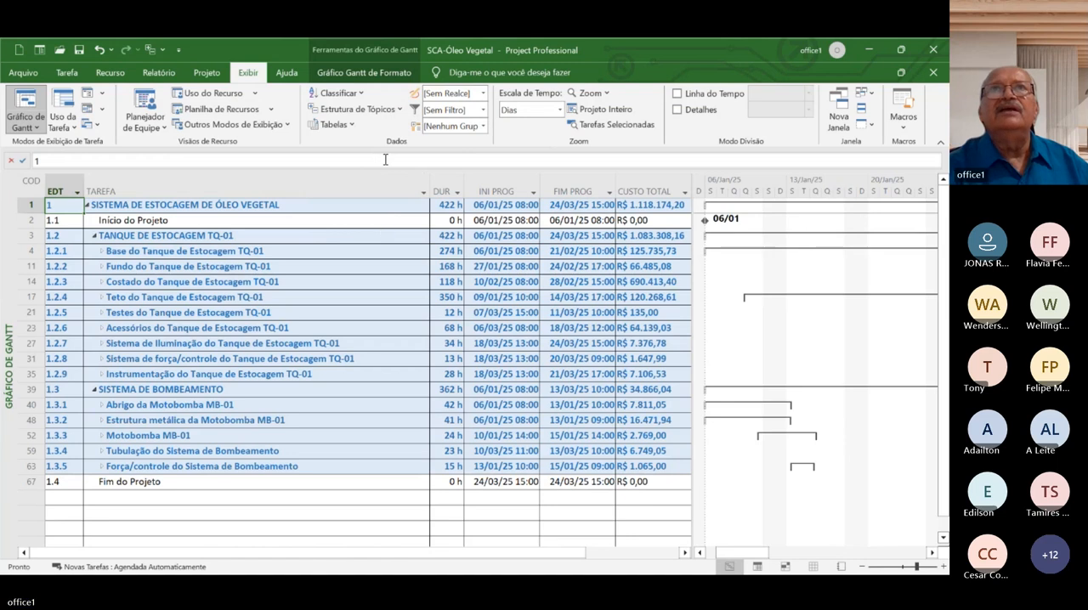
click(400, 109)
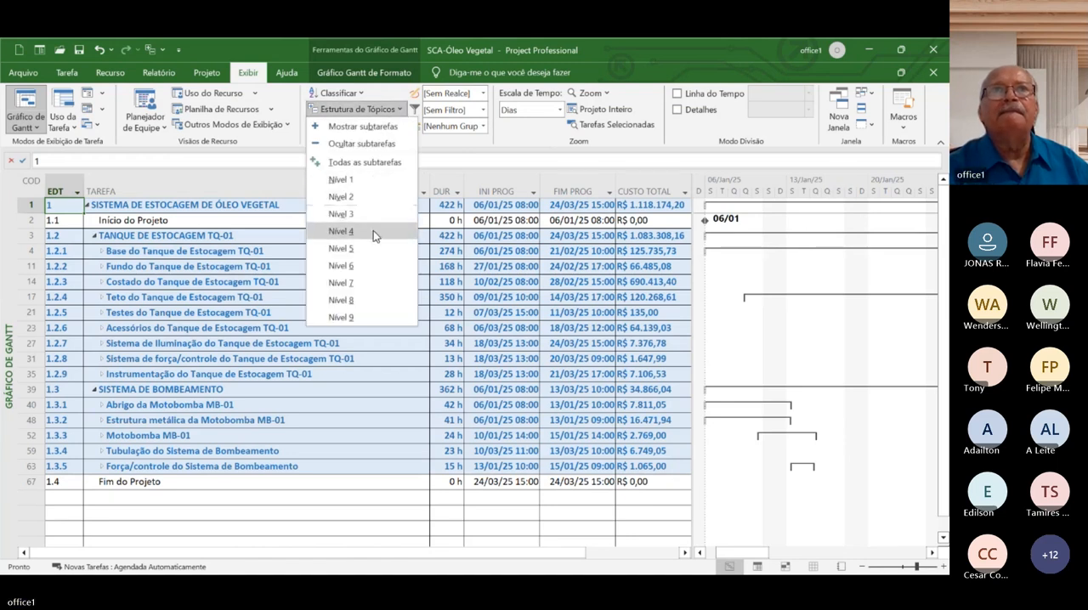
click(373, 230)
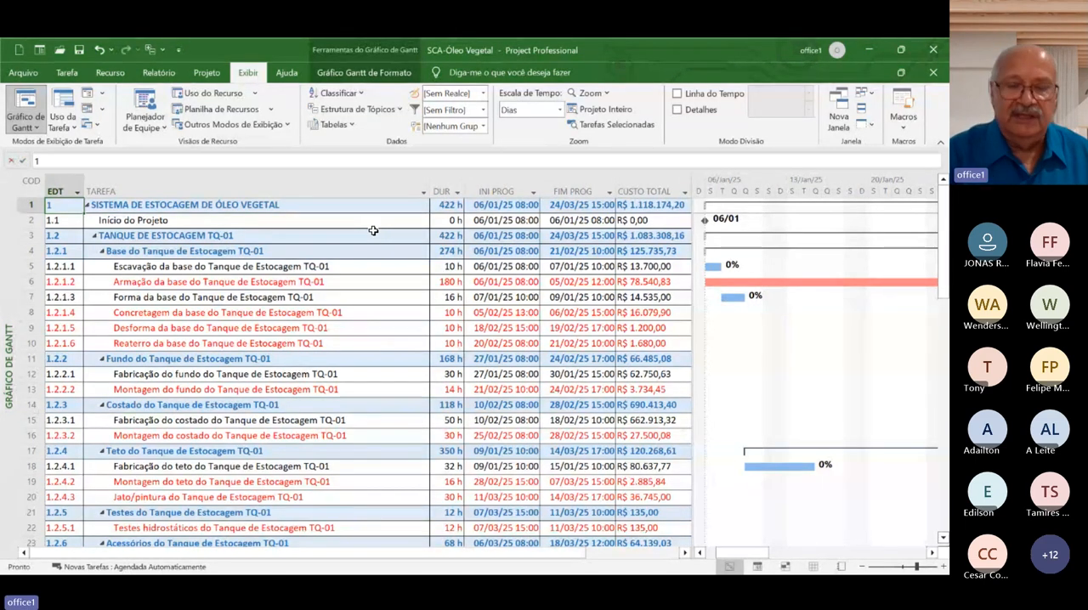
click(673, 188)
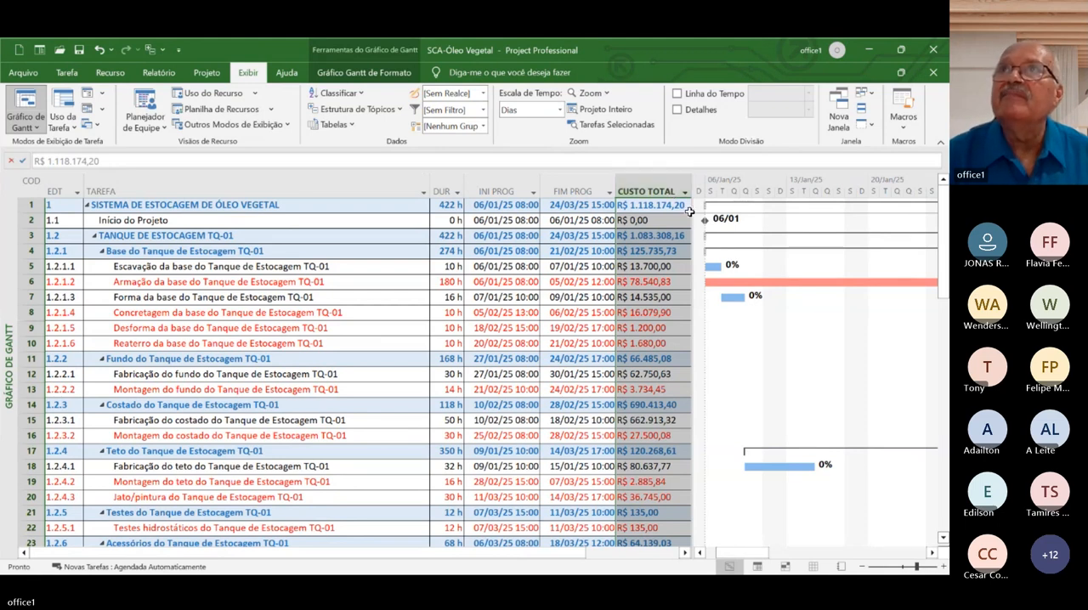
right_click(653, 190)
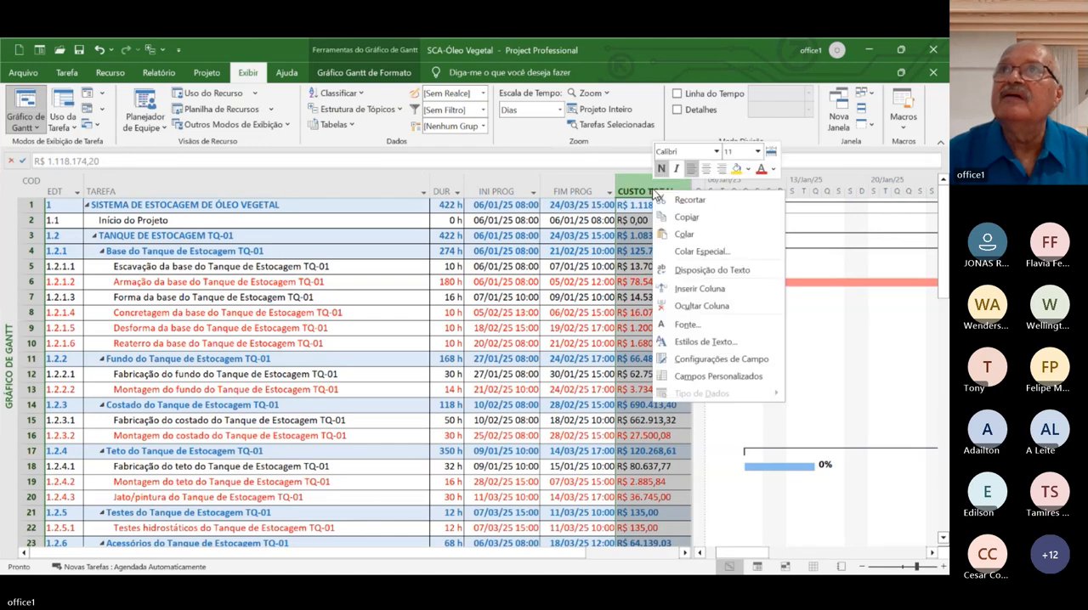
click(718, 364)
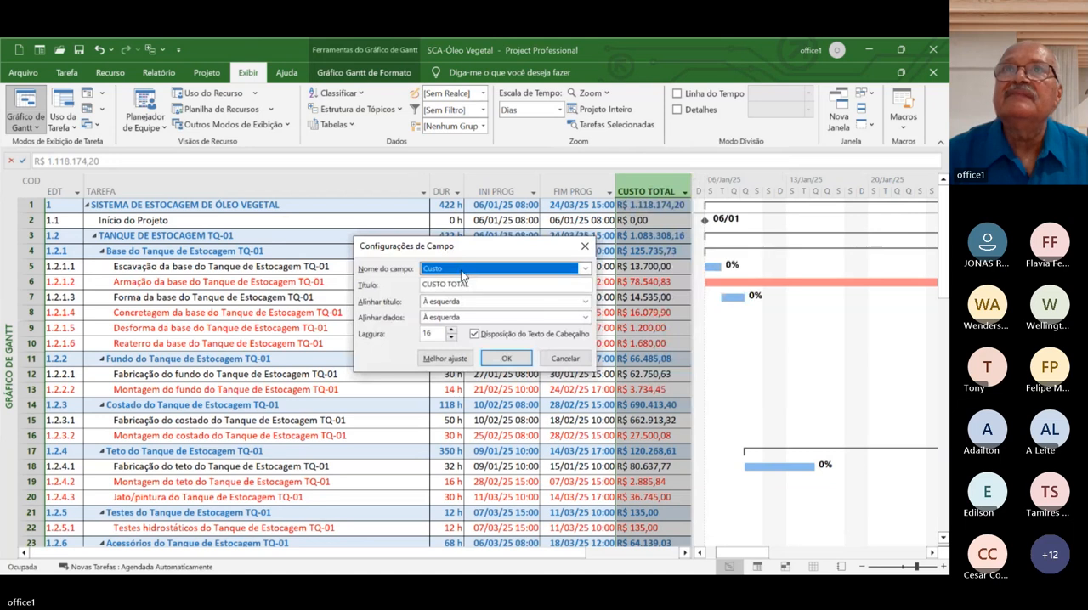
click(549, 360)
Insert a column before CUSTO TOTAL that shows the Texto3 (DISCIPLINA) field
right_click(660, 189)
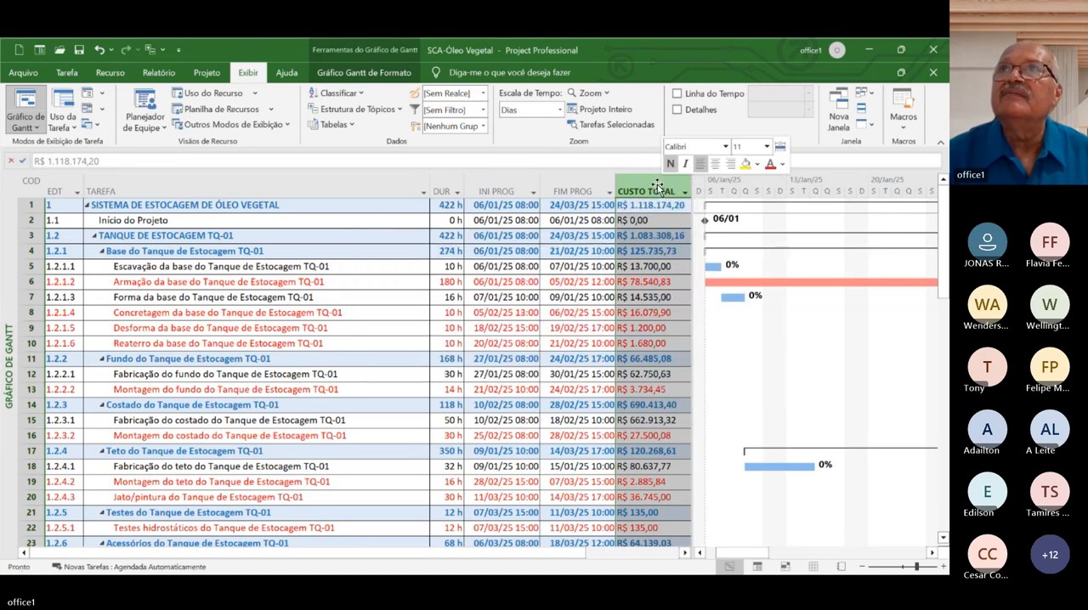
click(710, 284)
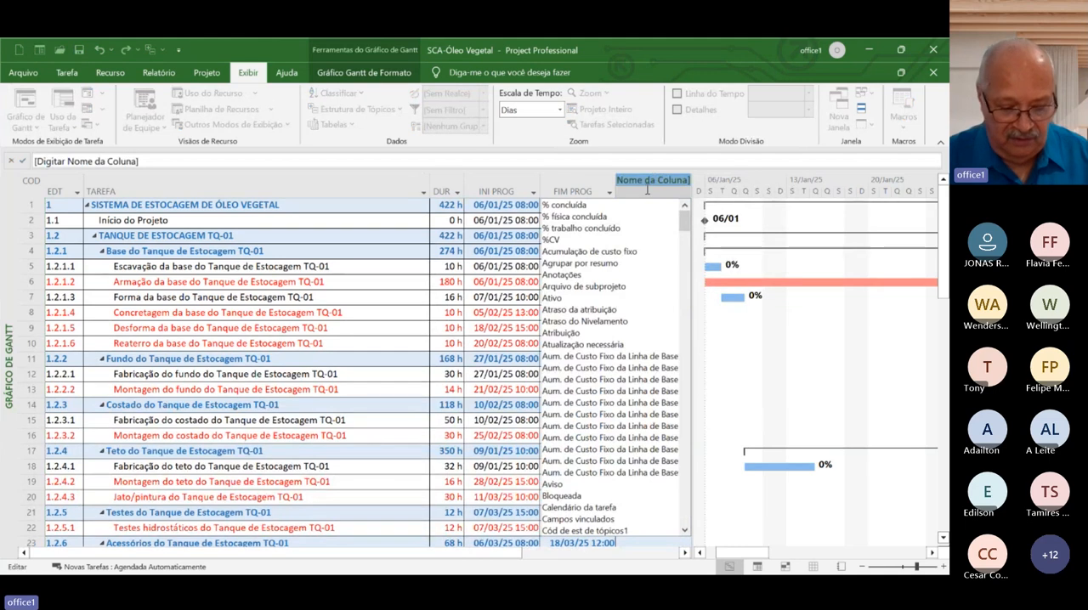
text(texto1)
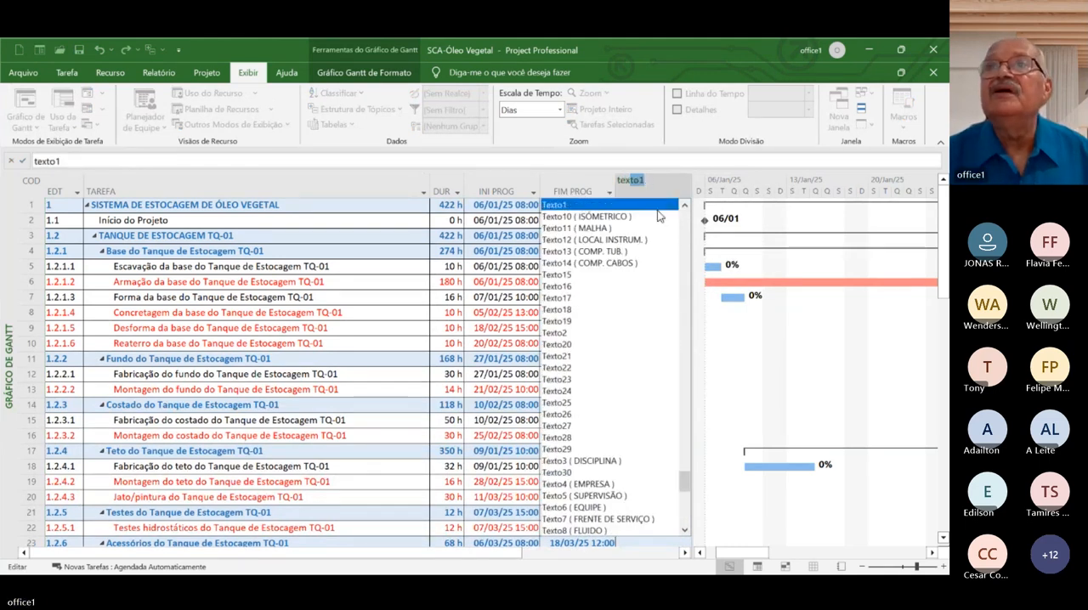
click(581, 460)
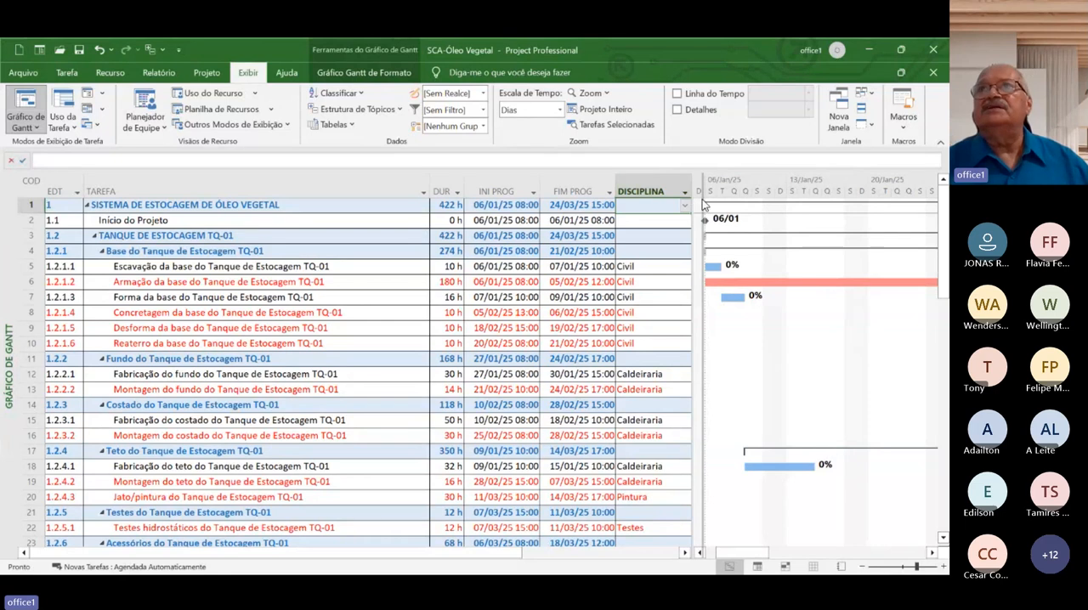
Widen the table area over the Gantt chart and move the DISCIPLINA column after the CUSTO TOTAL column
drag(693, 213, 857, 213)
click(649, 186)
click(649, 186)
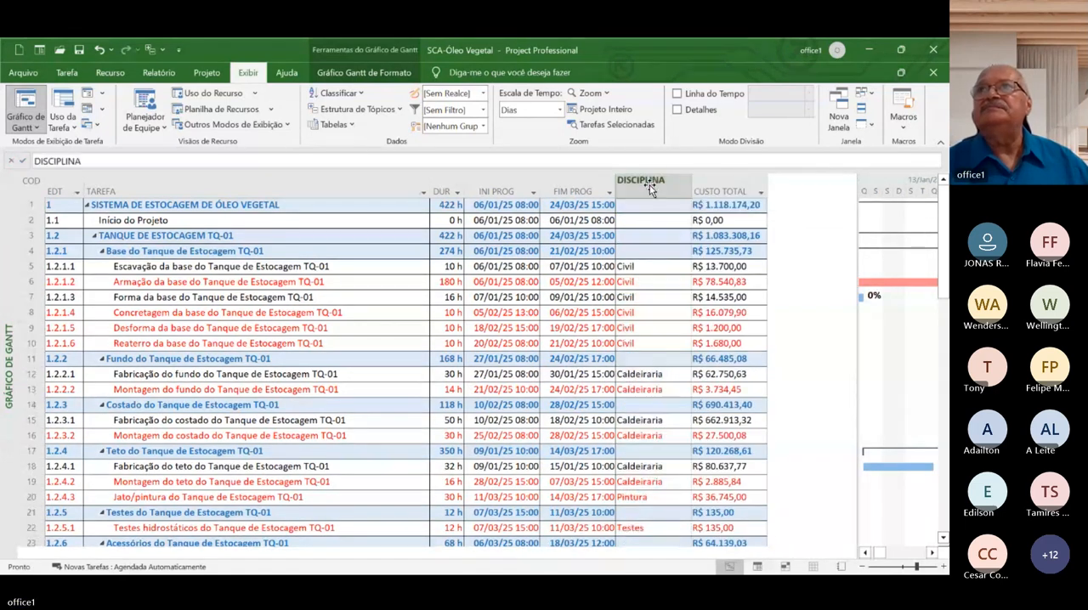
click(716, 186)
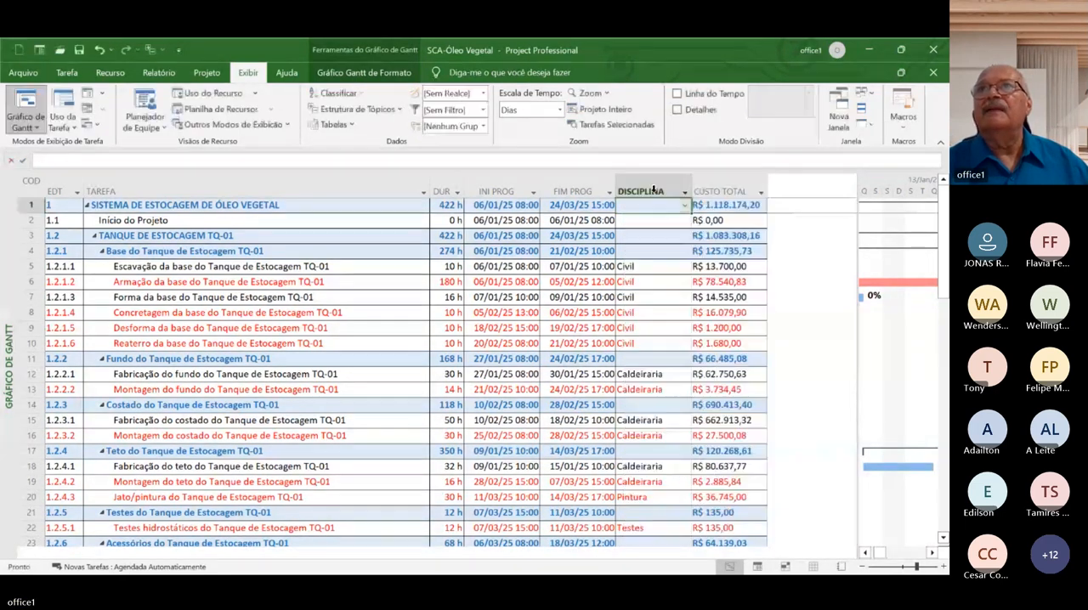
click(650, 184)
drag(656, 194, 745, 193)
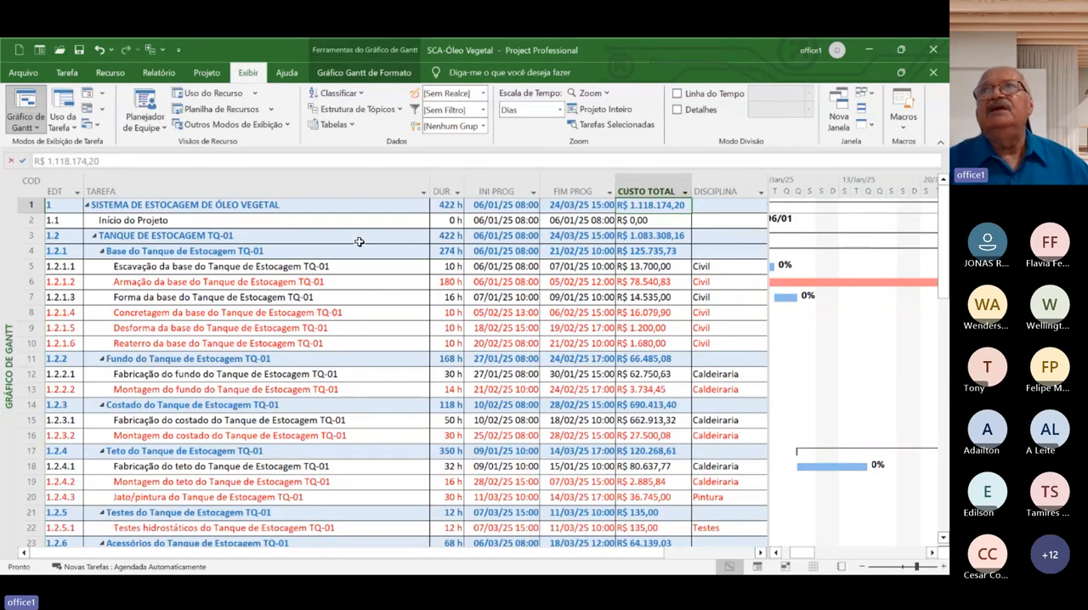
Filter the DISCIPLINA column to show only the Estrutura tasks
click(760, 192)
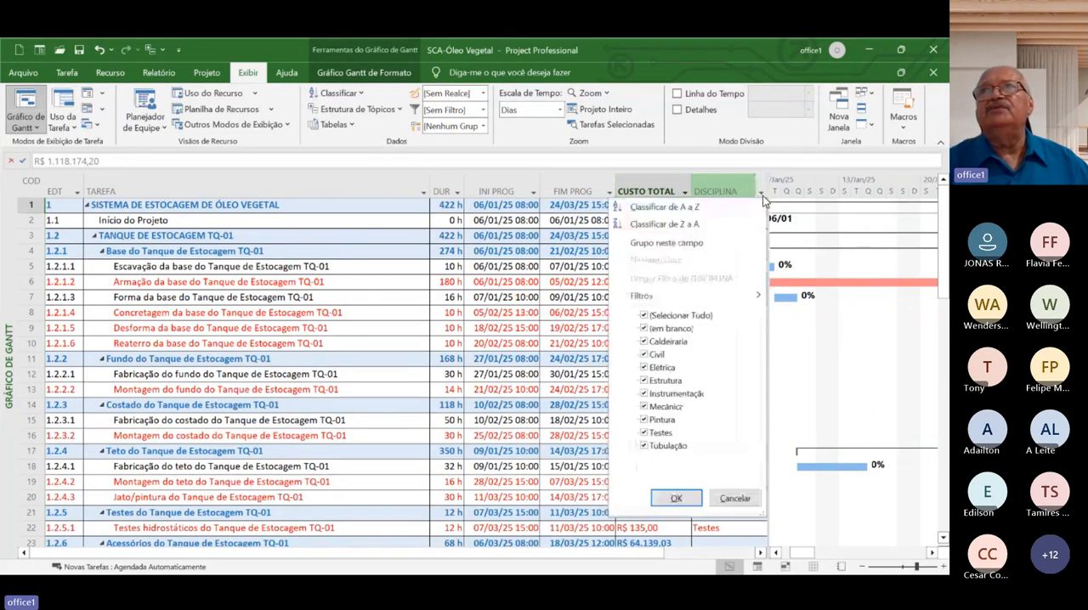
click(644, 315)
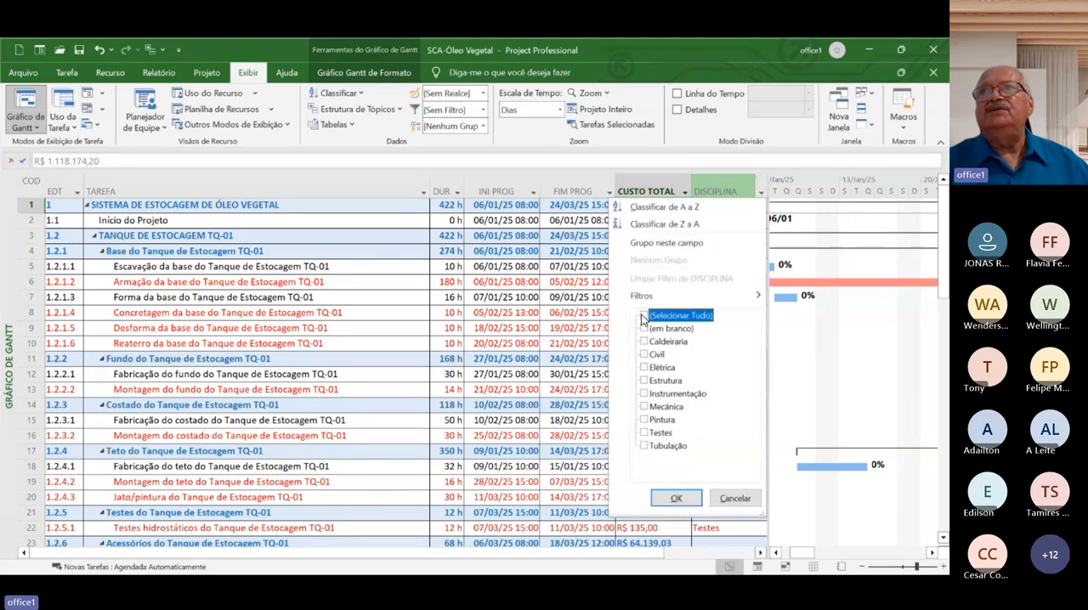
click(644, 381)
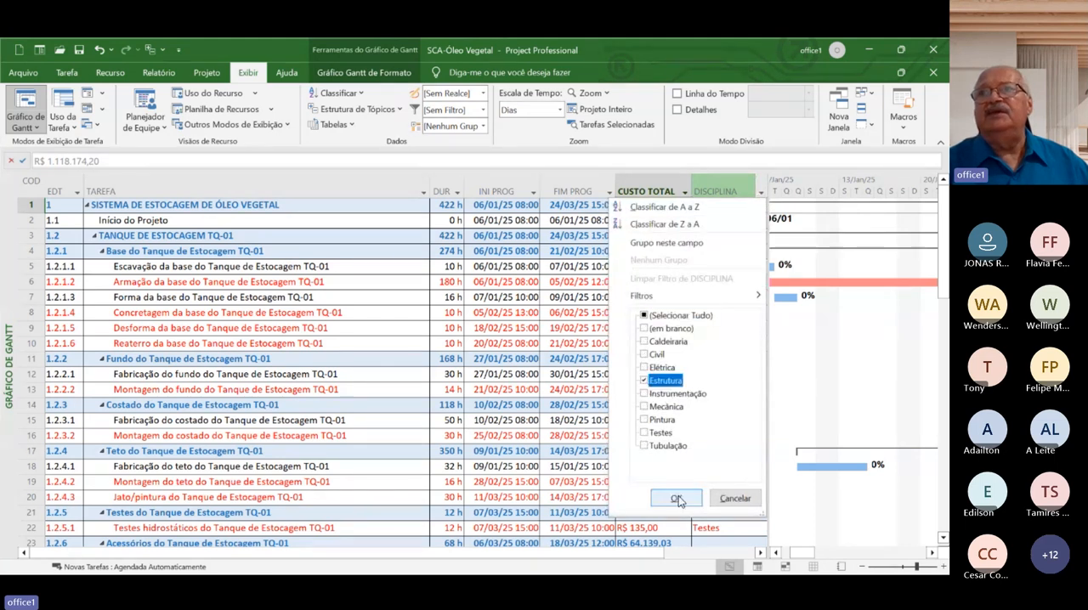
click(676, 498)
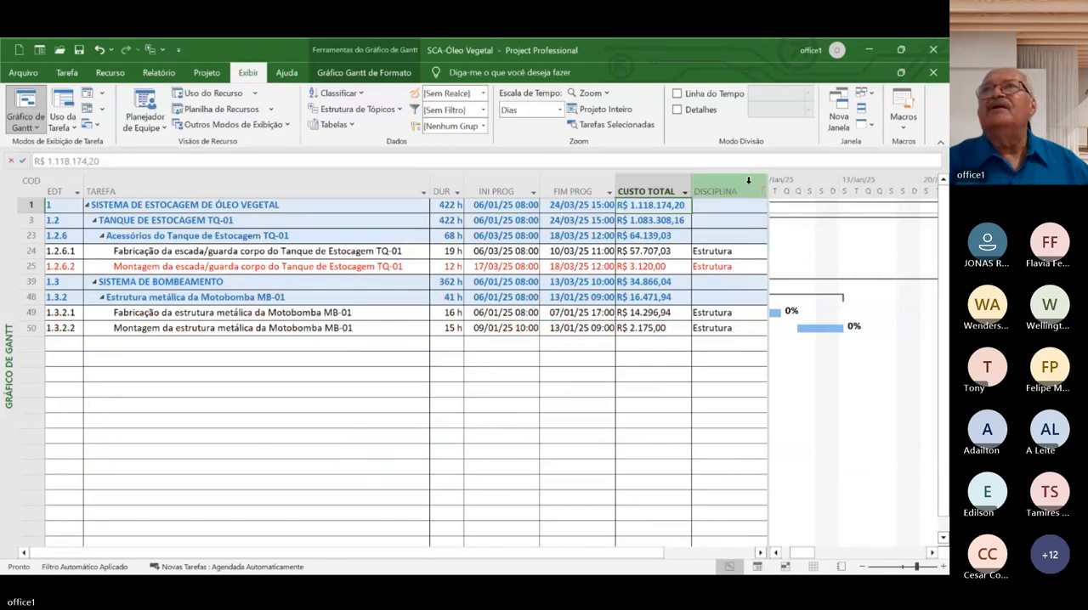
Change the DISCIPLINA column filter from Estrutura to show only the Pintura tasks
click(762, 193)
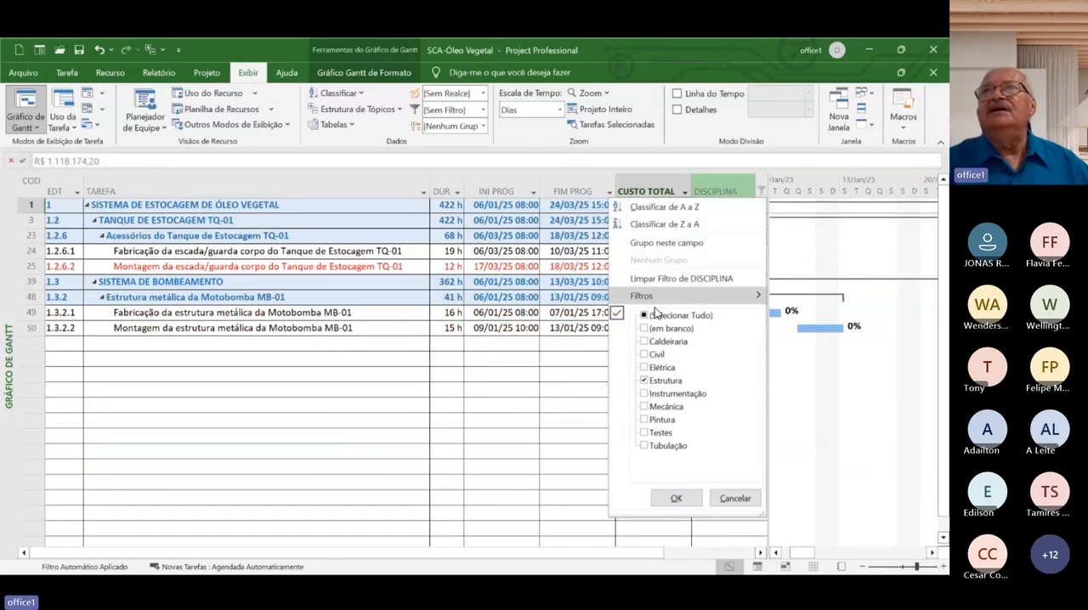
click(645, 380)
click(643, 420)
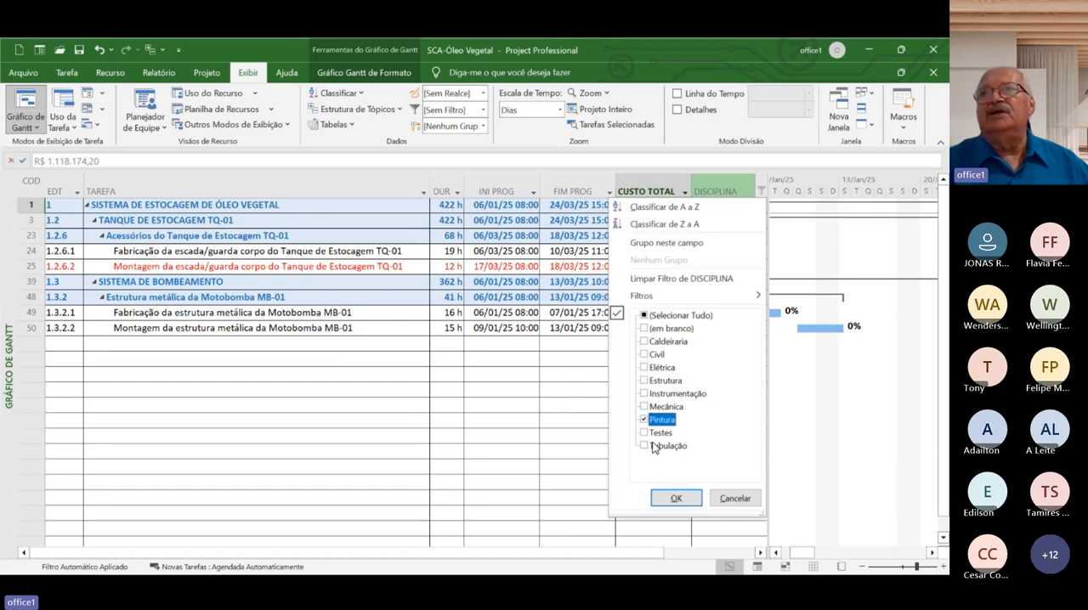
click(657, 498)
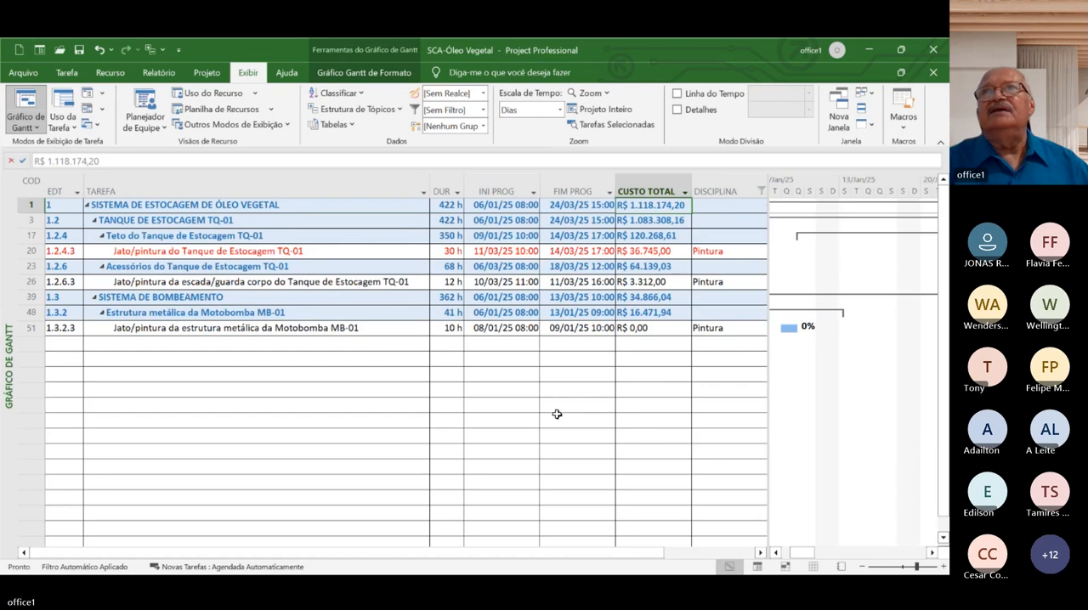
Clear the DISCIPLINA filter by selecting all values of the column again
click(760, 192)
click(656, 317)
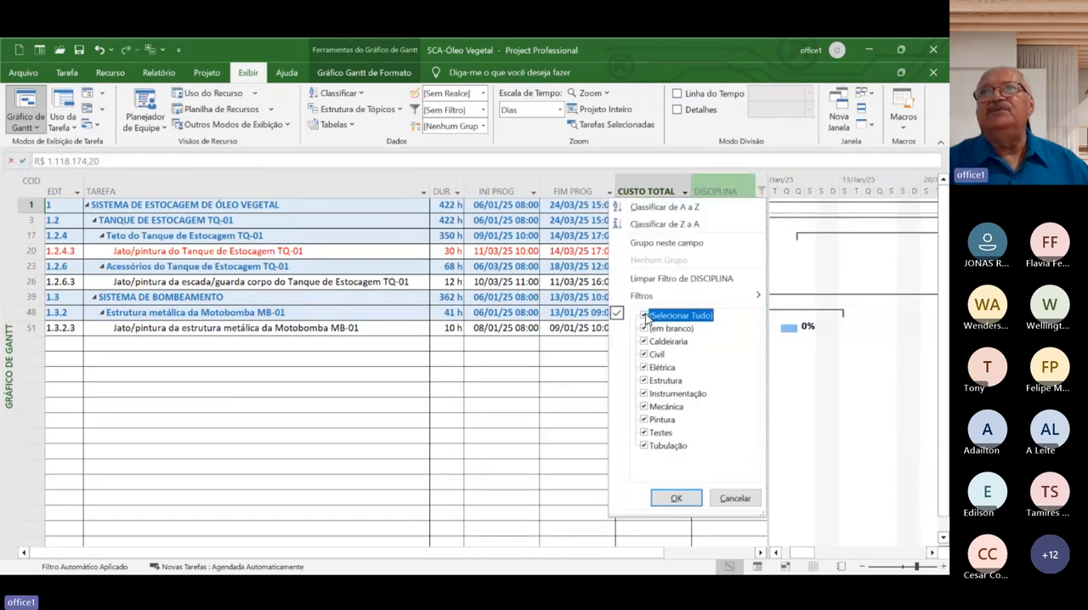
click(676, 498)
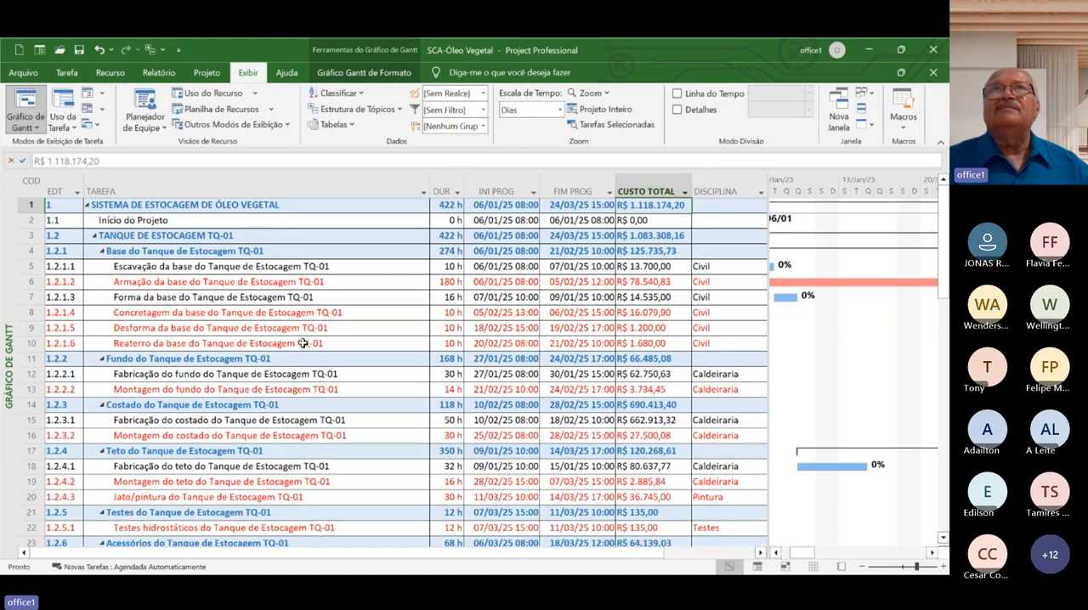
Apply the custom filter SCA-Programação por equipe with Civil as the team
click(481, 110)
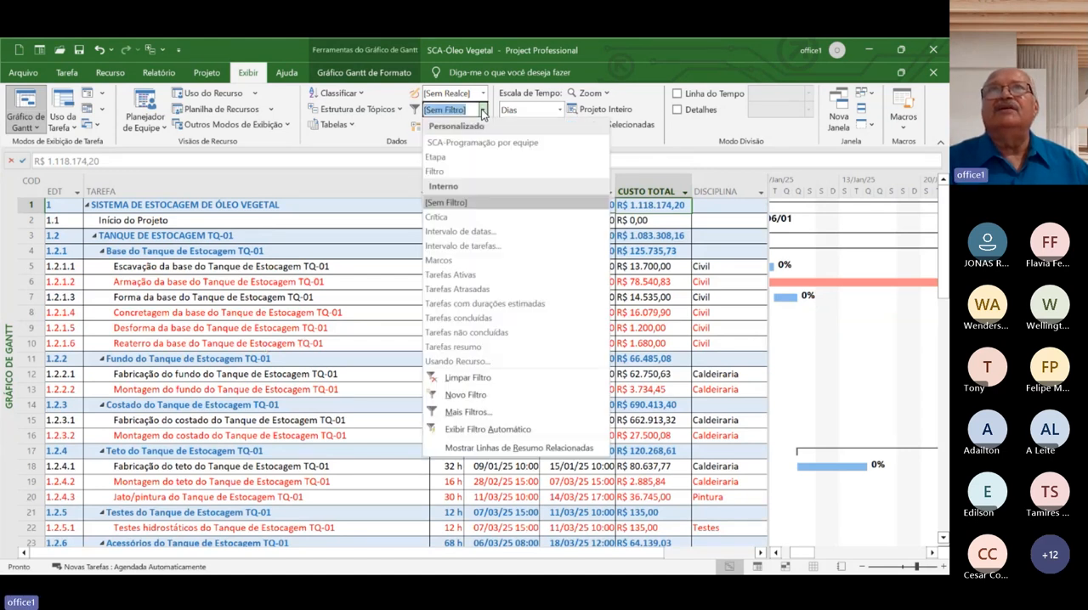
click(454, 143)
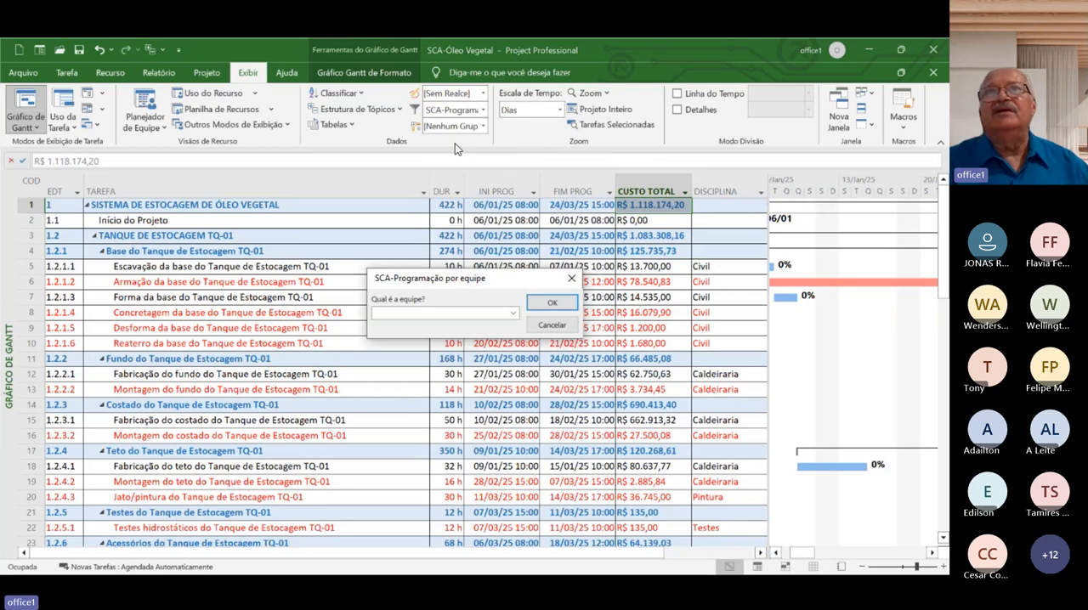
click(518, 314)
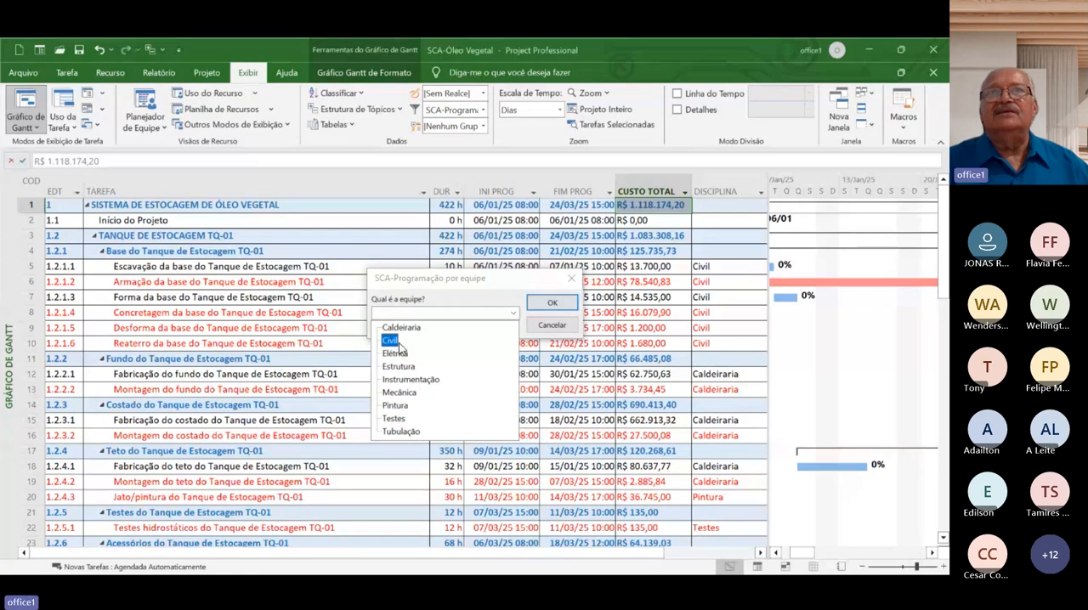
click(391, 340)
click(552, 304)
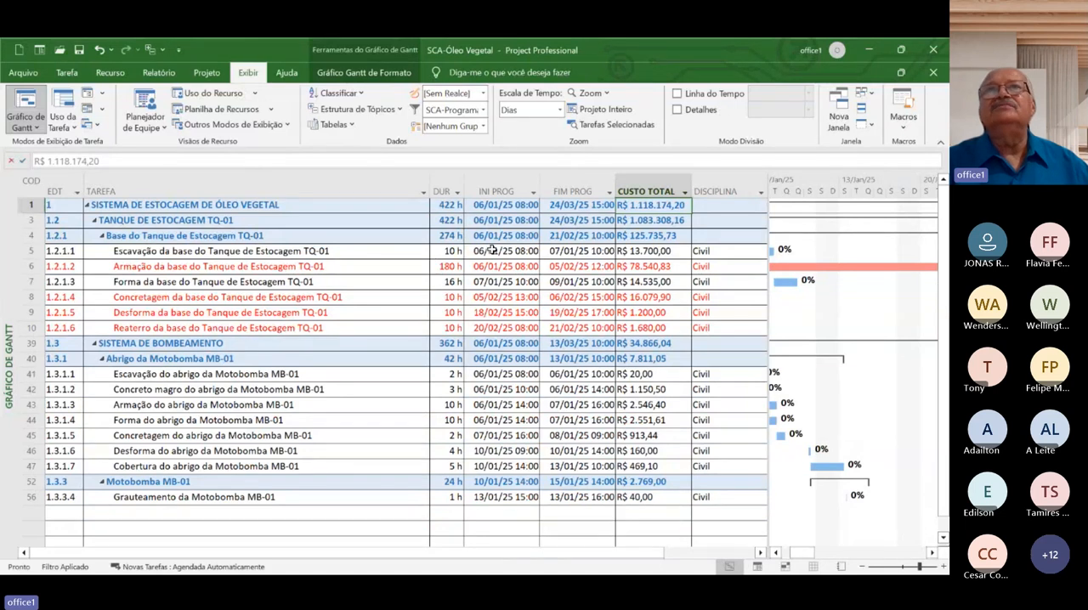
Remove the team filter by setting the task filter back to [Sem Filtro]
click(482, 110)
click(440, 204)
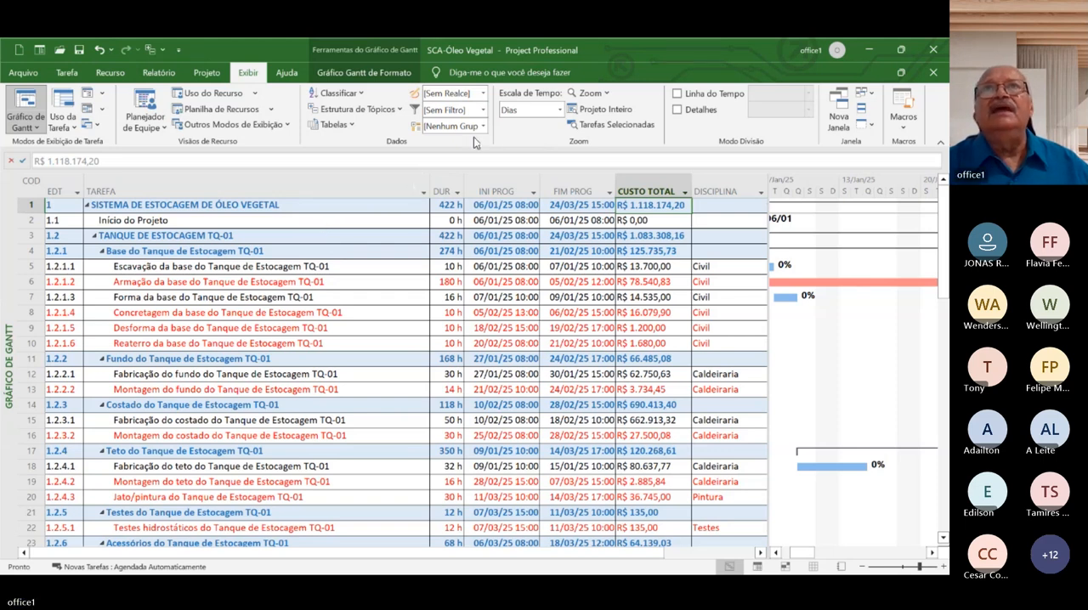
click(483, 111)
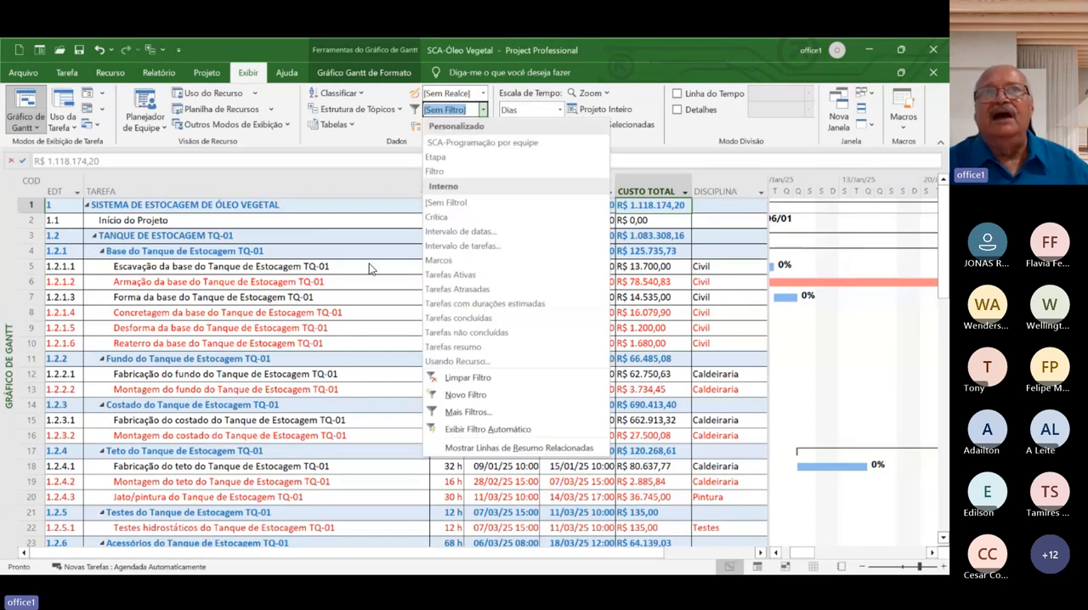
click(363, 223)
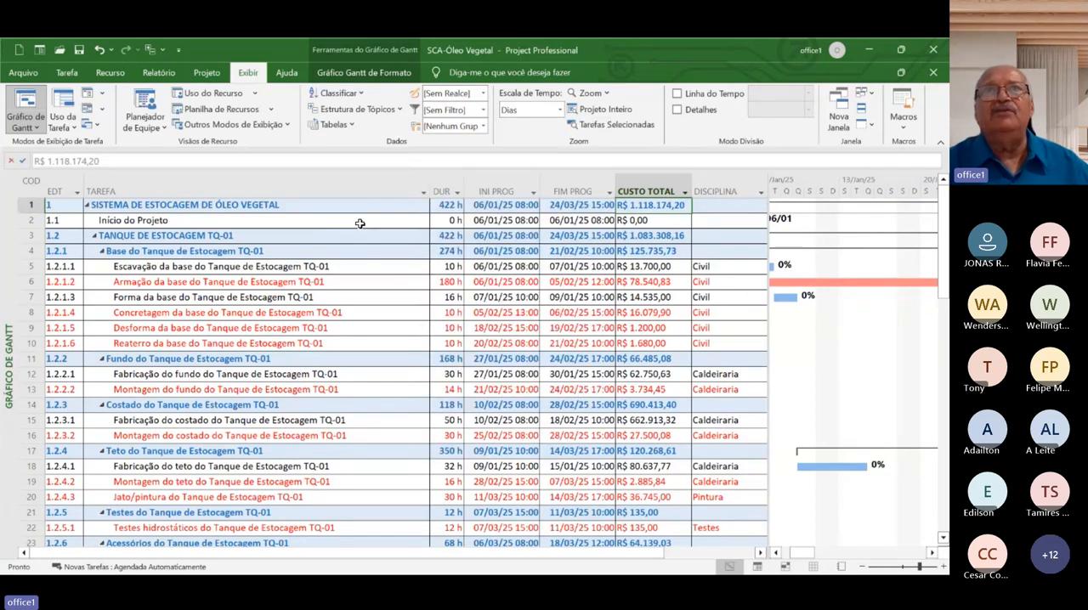
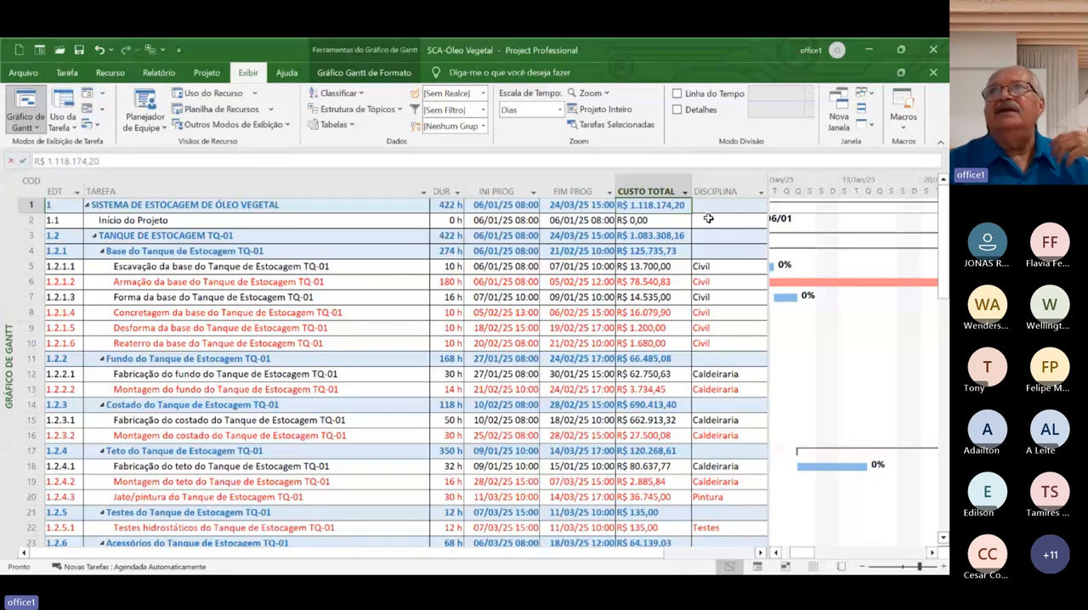
Insert the Texto1 field as a new column before the DISCIPLINA column
right_click(719, 190)
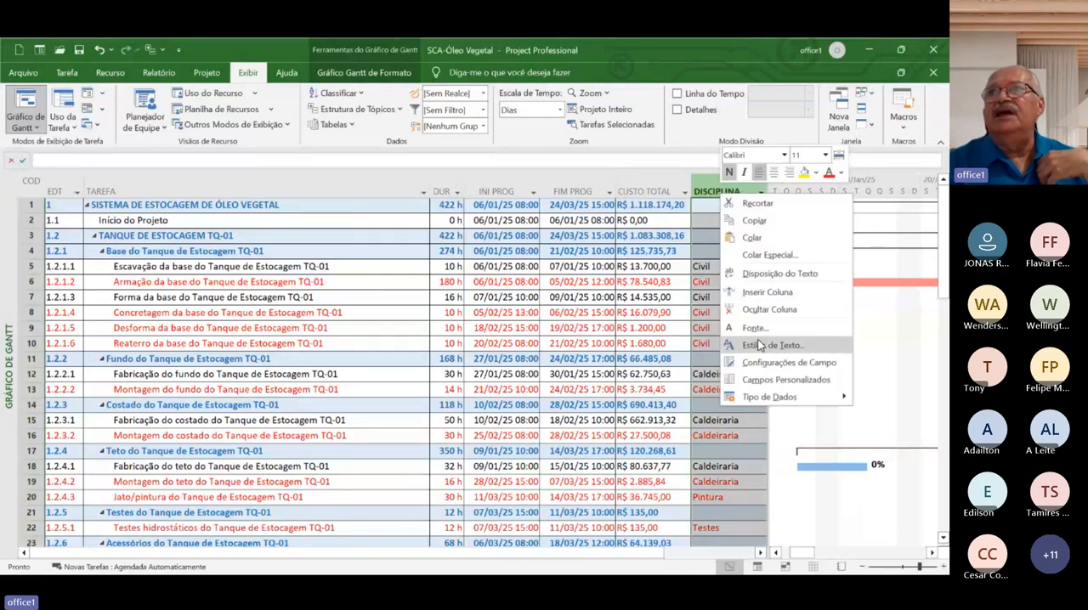
click(758, 298)
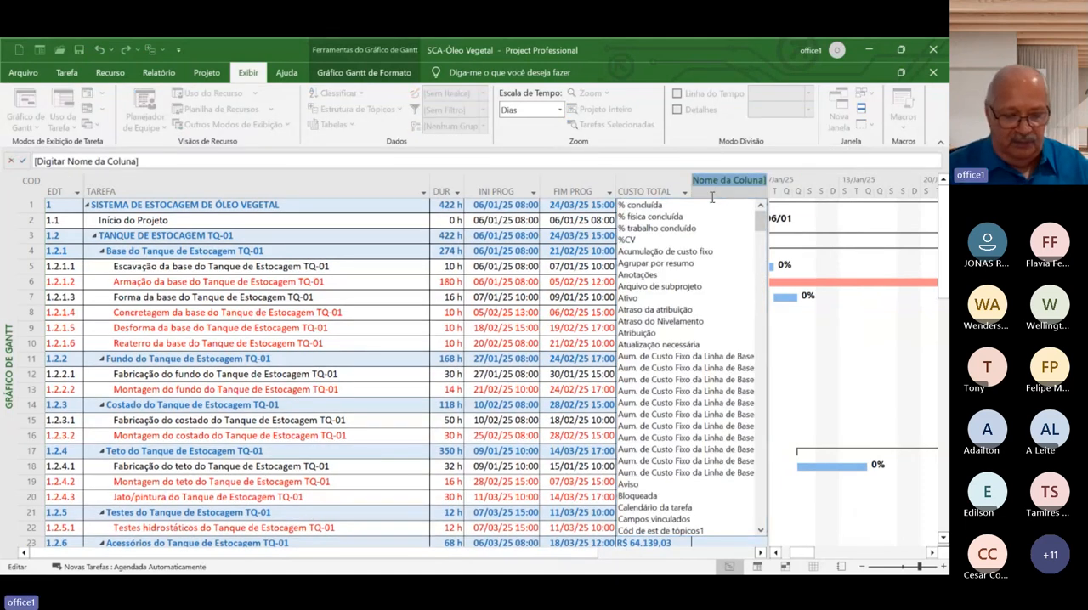
text(texto1)
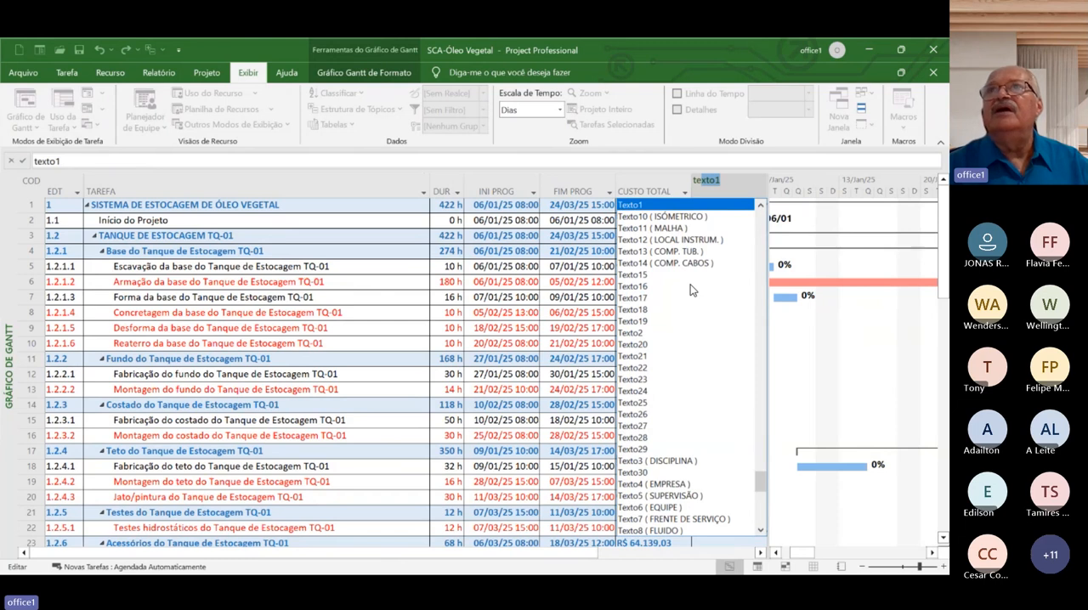
key(Return)
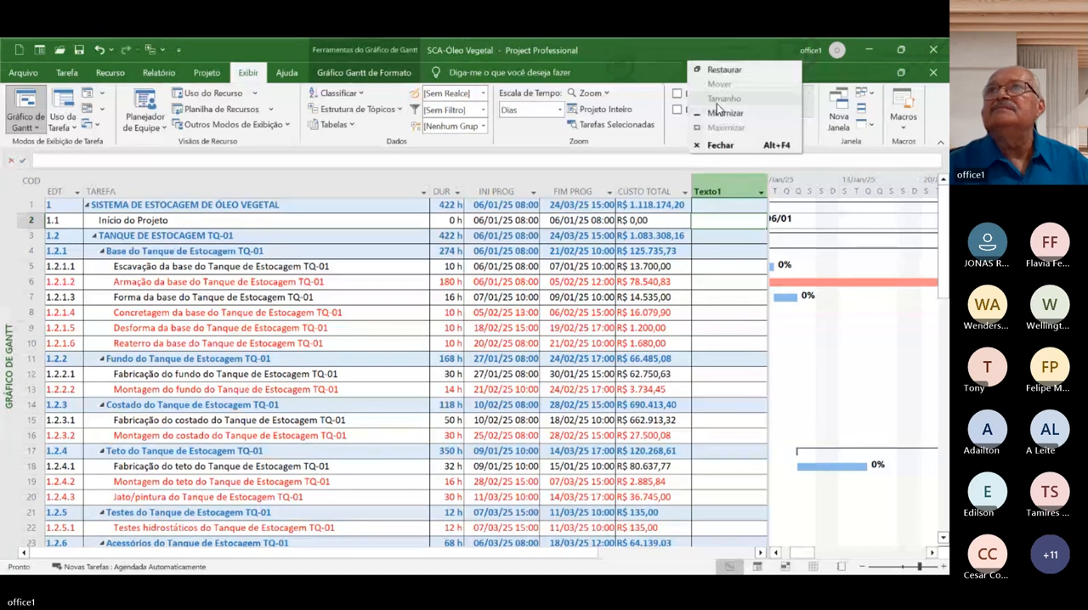
Set the title of the Texto1 column to TIPO DE SERVIÇO in its field settings
right_click(724, 194)
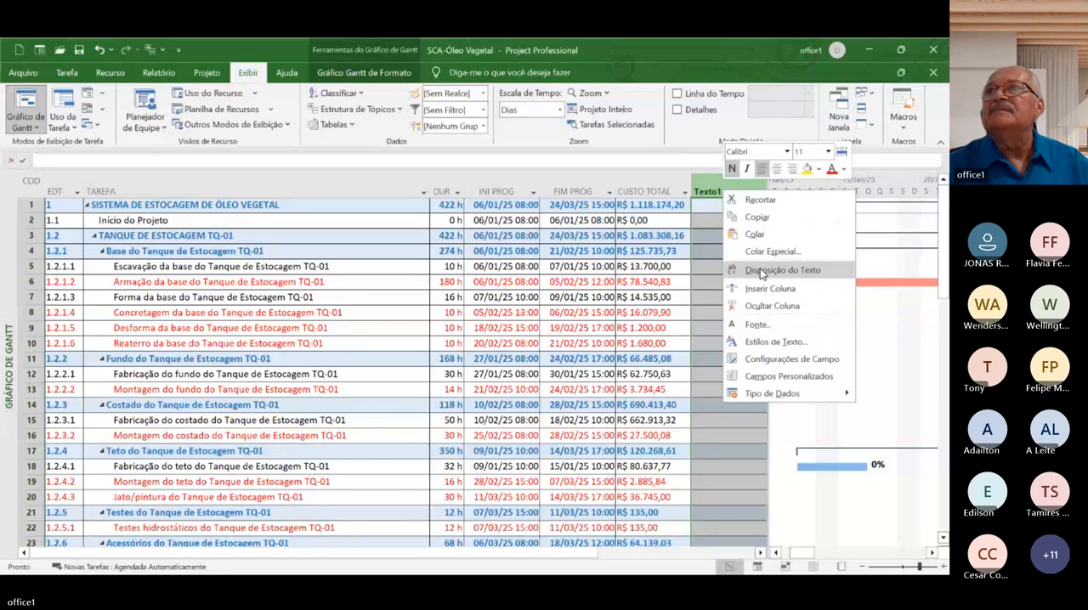
click(786, 359)
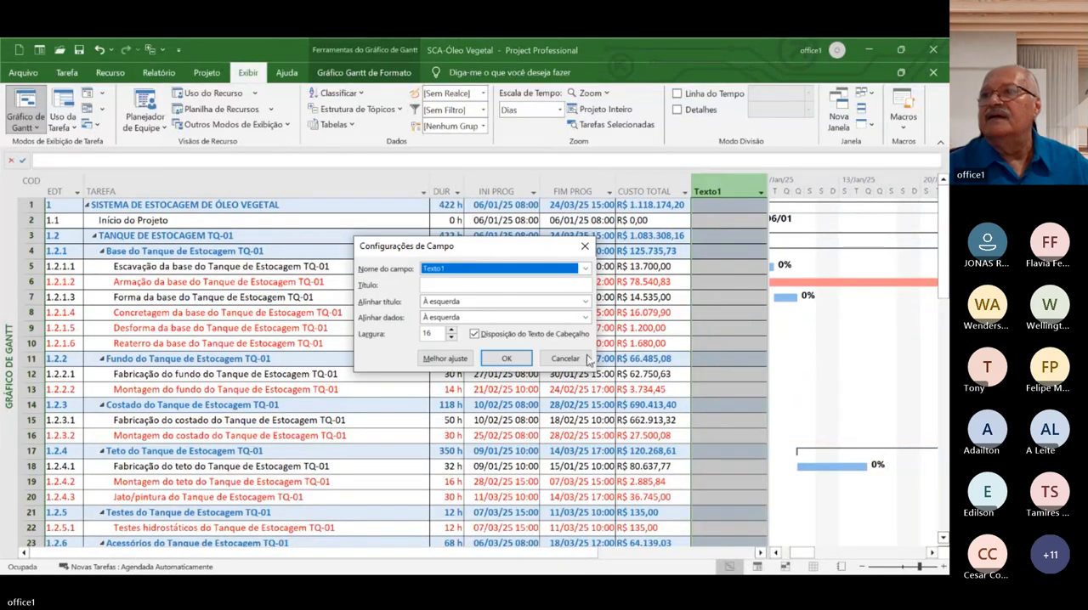
click(463, 285)
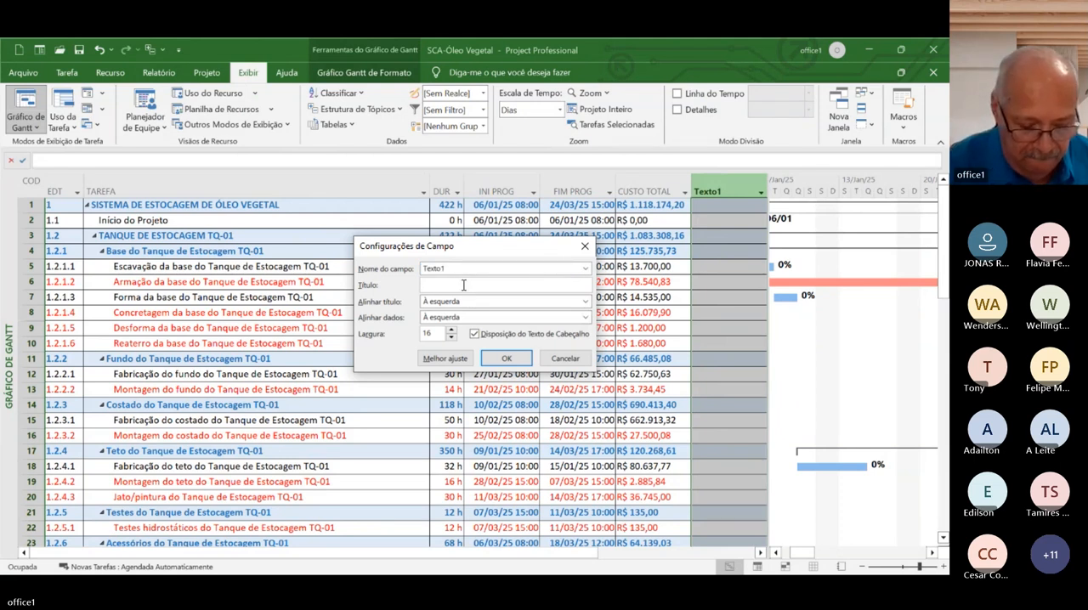
text(SER)
key(BackSpace)
key(BackSpace)
key(BackSpace)
text(TIPO)
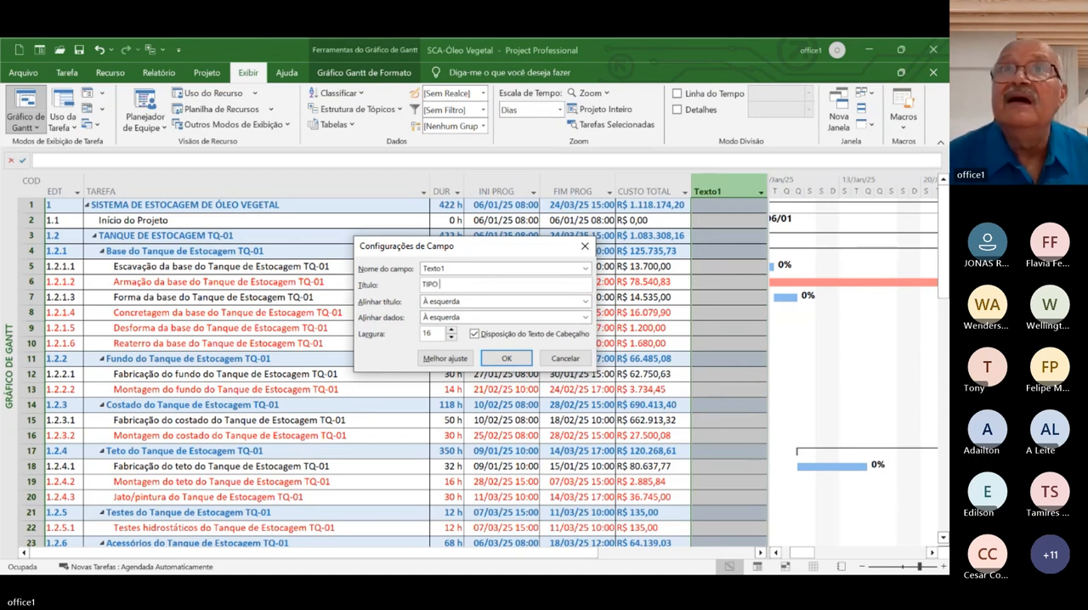
text( DE )
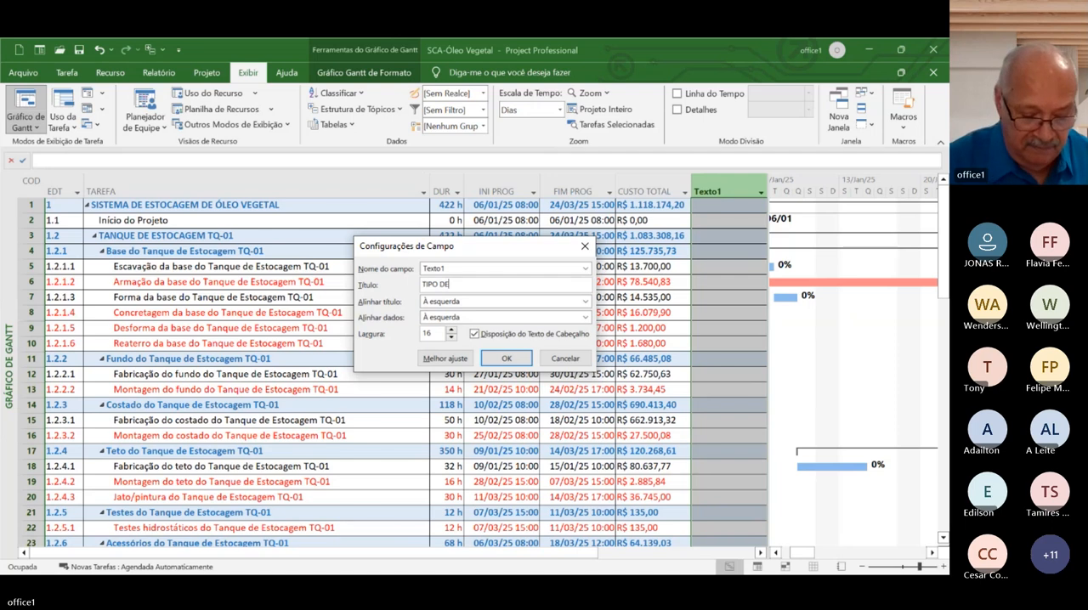
text(SERVIÇO)
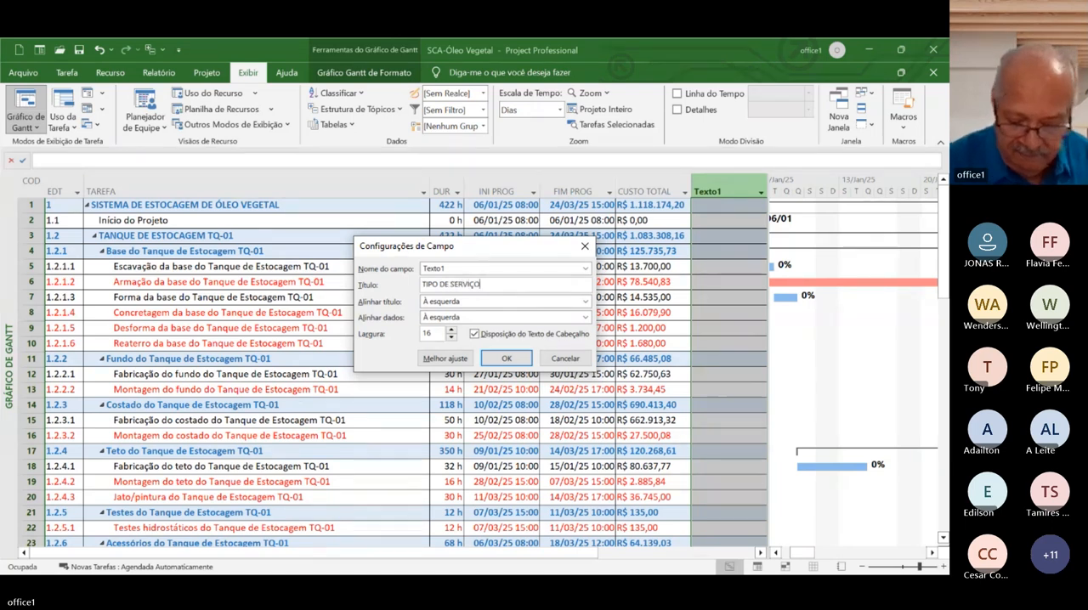
key(Return)
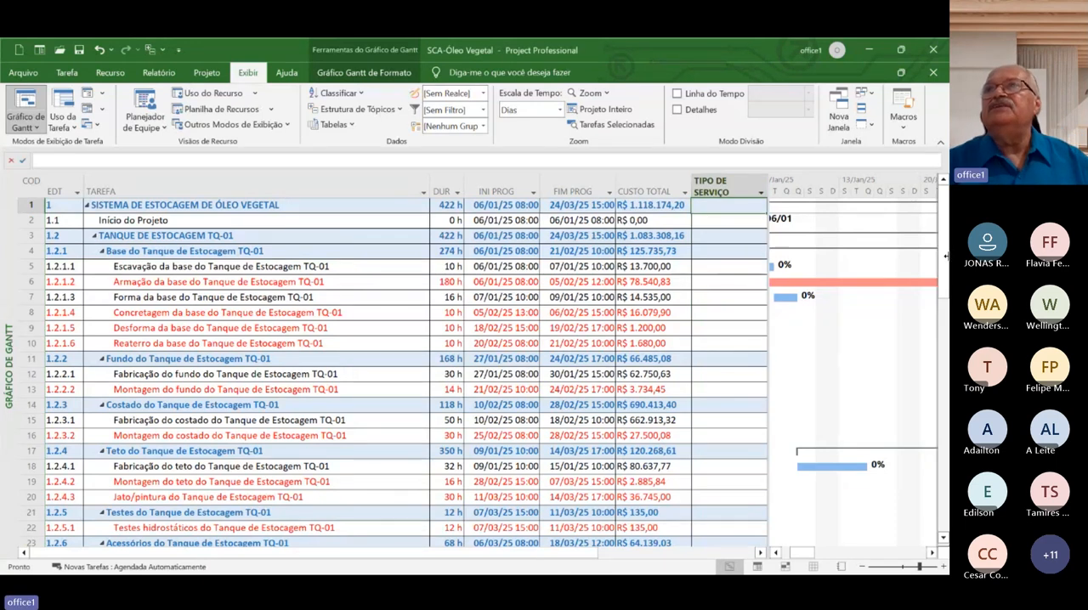
Widen the task table over the Gantt chart and move the TIPO DE SERVIÇO column after DISCIPLINA
drag(768, 257, 947, 256)
click(734, 189)
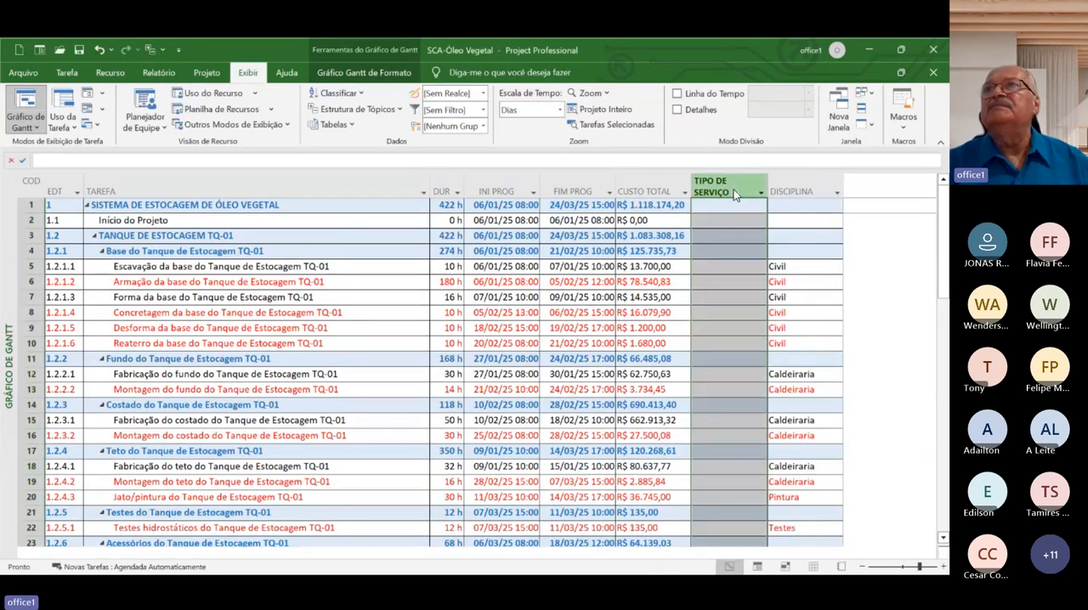
drag(810, 190, 809, 183)
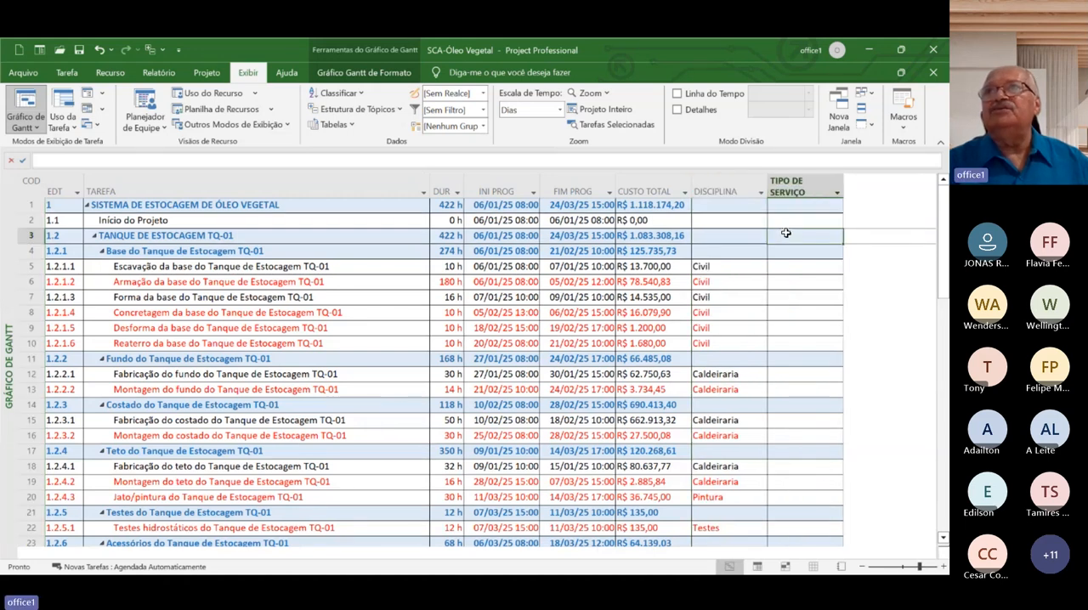
Open the lookup table of the TIPO DE SERVIÇO custom field and add the values Escavação and Armação
click(794, 189)
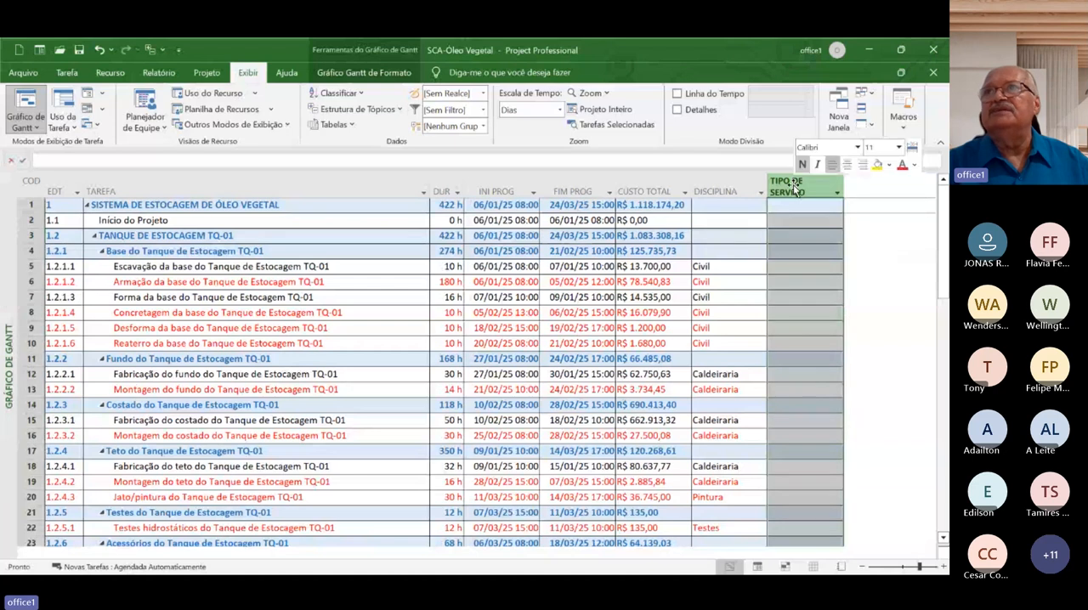
right_click(794, 189)
click(825, 379)
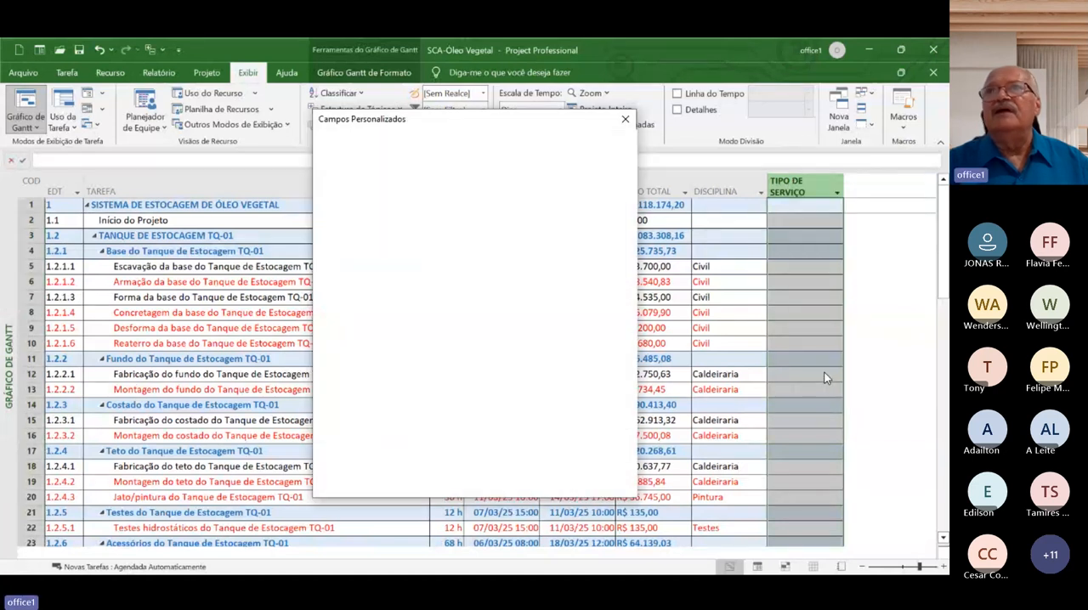
click(418, 331)
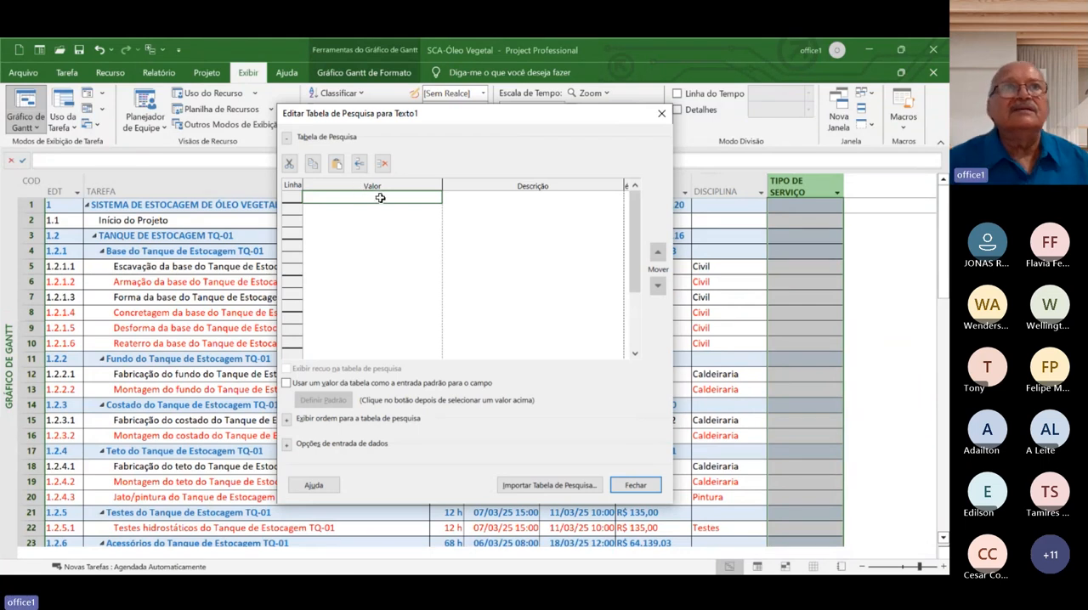
text(Escavação)
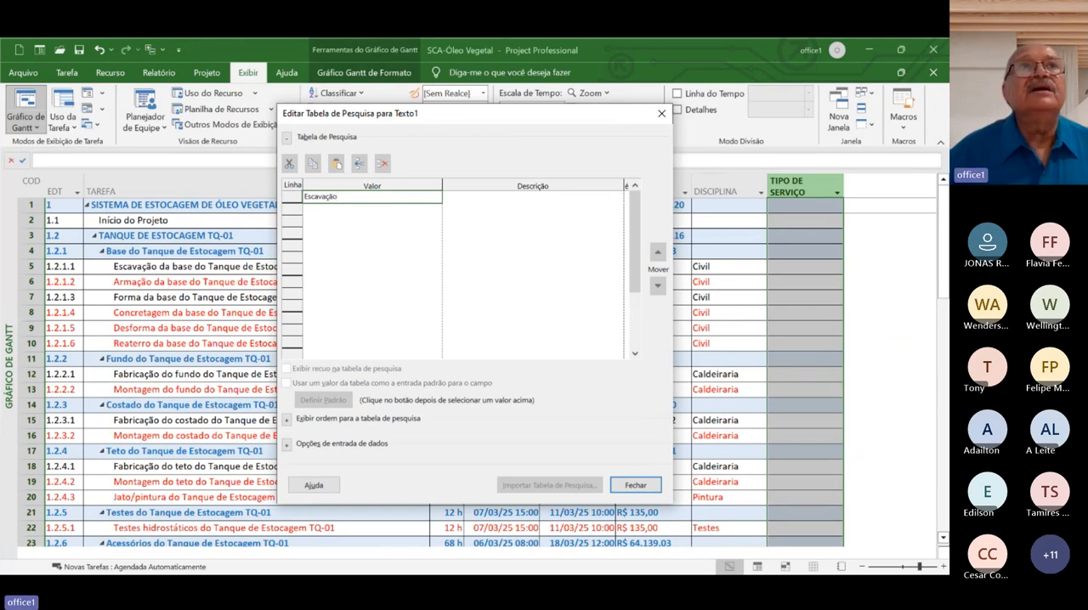
key(Return)
text(A)
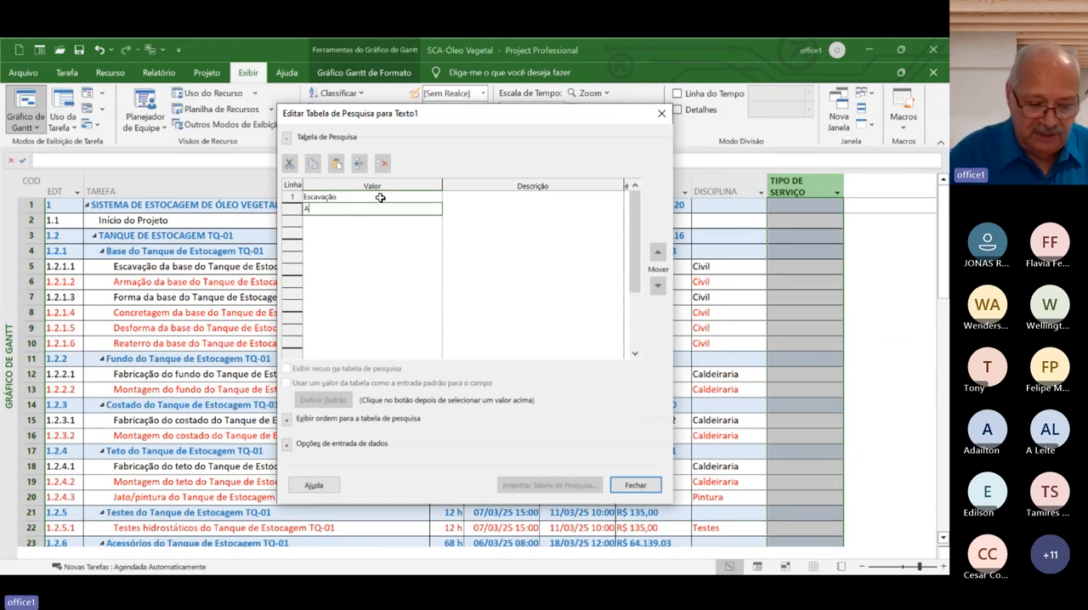
text(rmação)
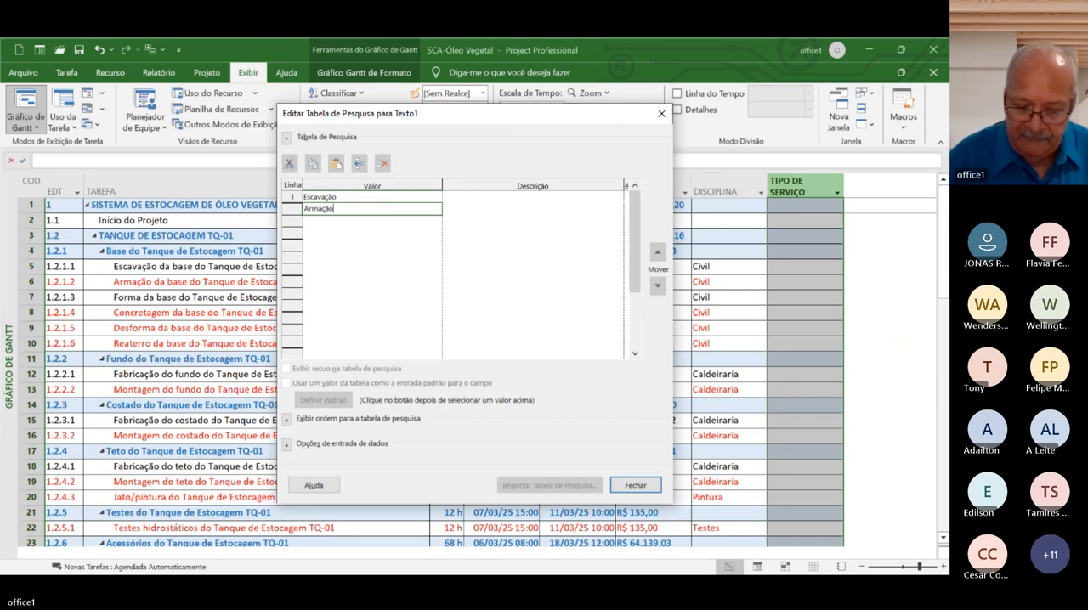
key(Return)
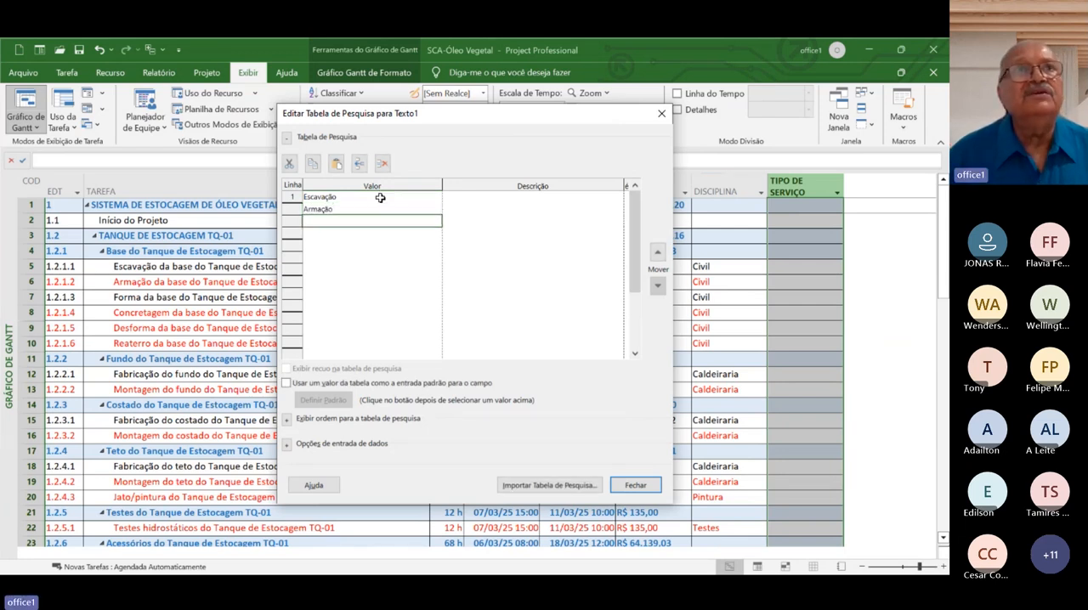
Add Forma as the third value of the lookup table
text(F)
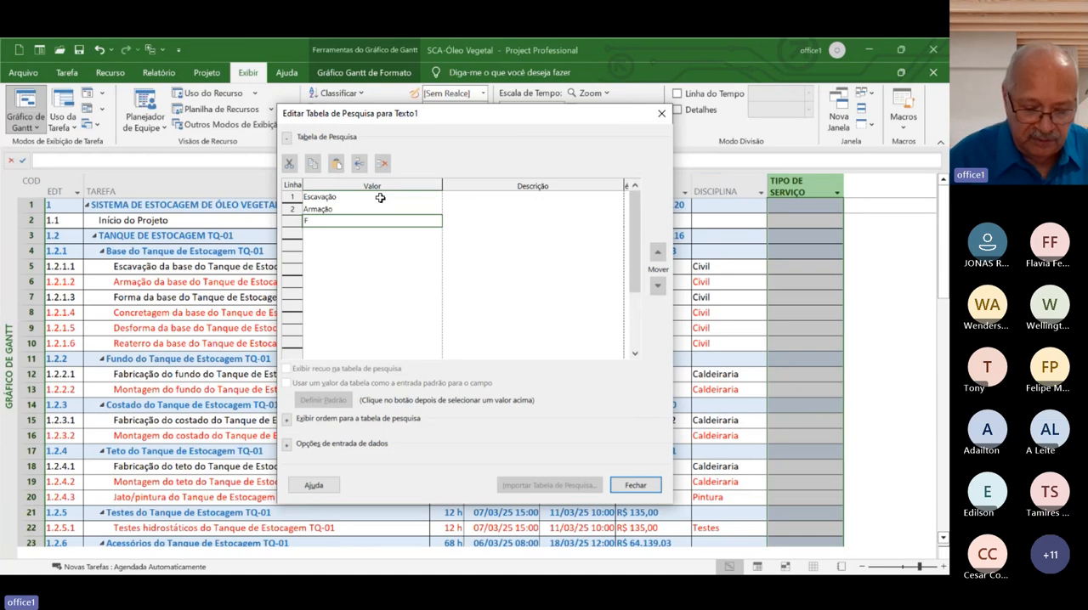
text(orma)
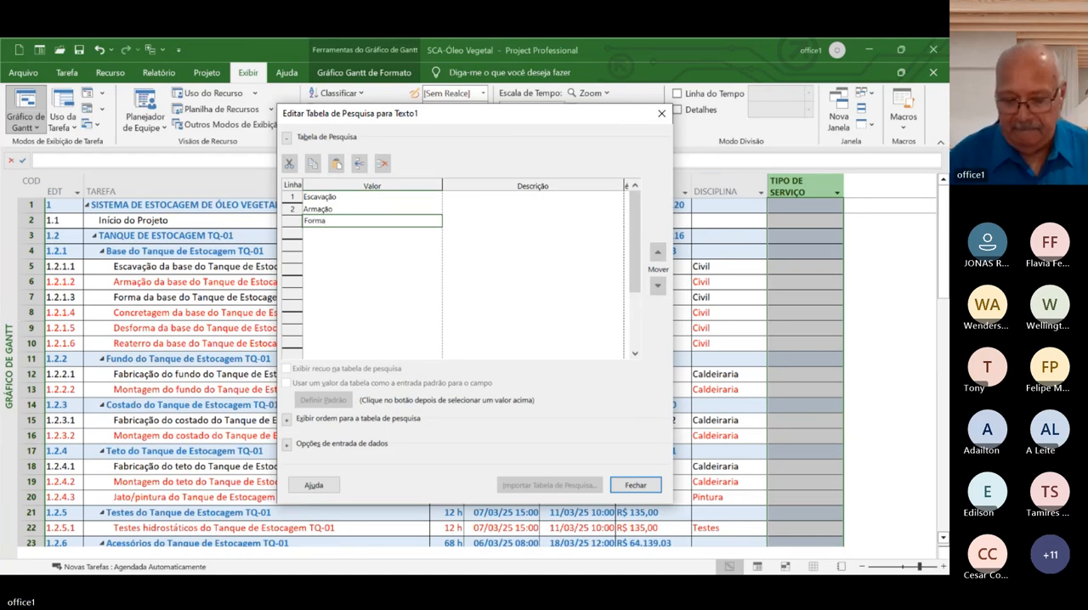
key(Return)
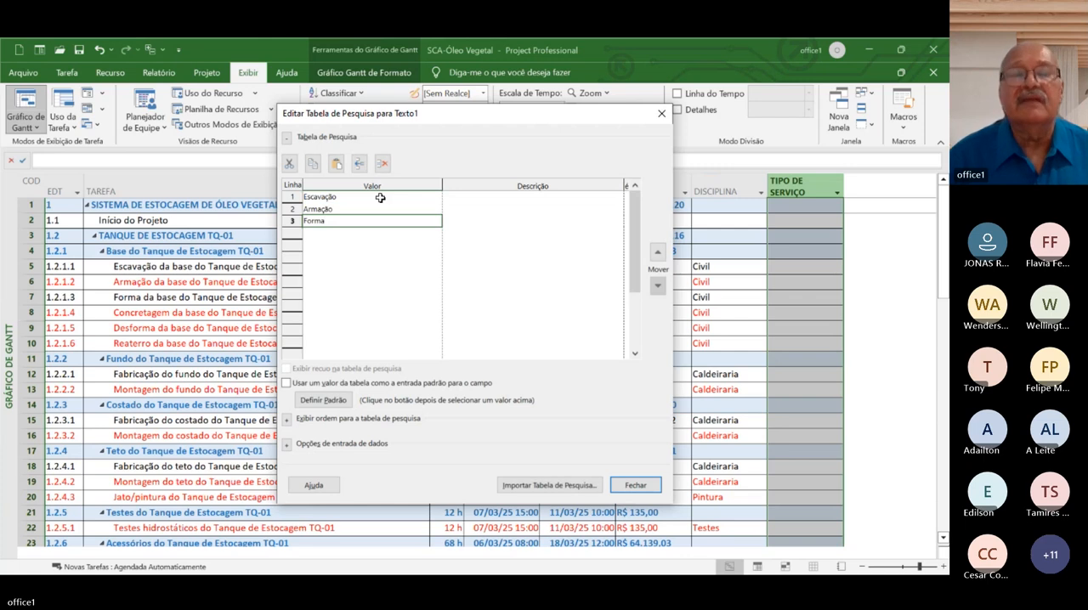
text(Carpinta)
key(BackSpace)
key(BackSpace)
key(BackSpace)
key(BackSpace)
key(BackSpace)
key(BackSpace)
key(BackSpace)
key(BackSpace)
text(Forma)
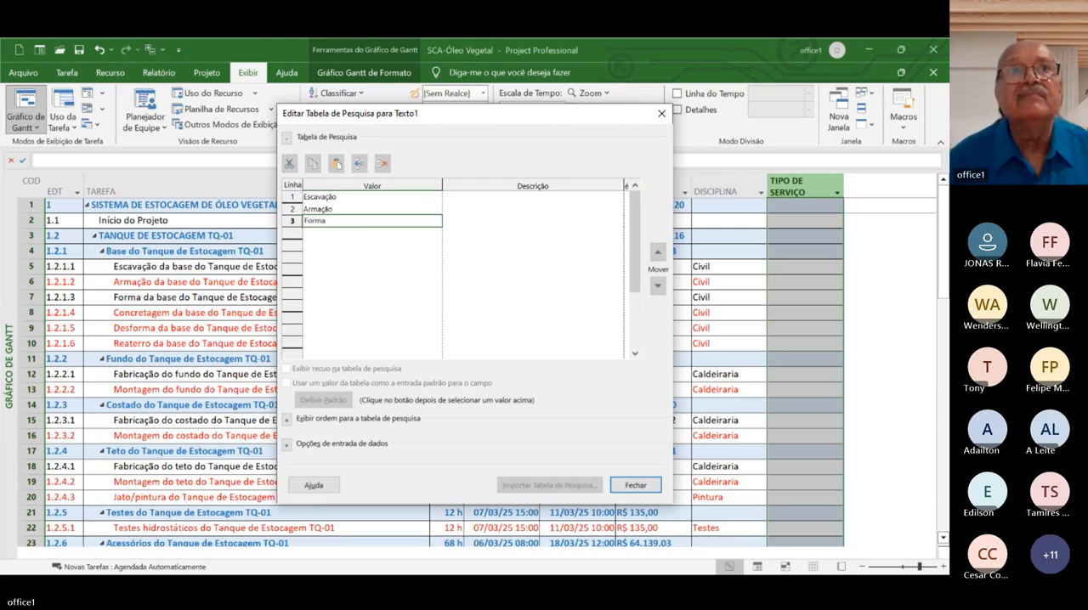
key(Return)
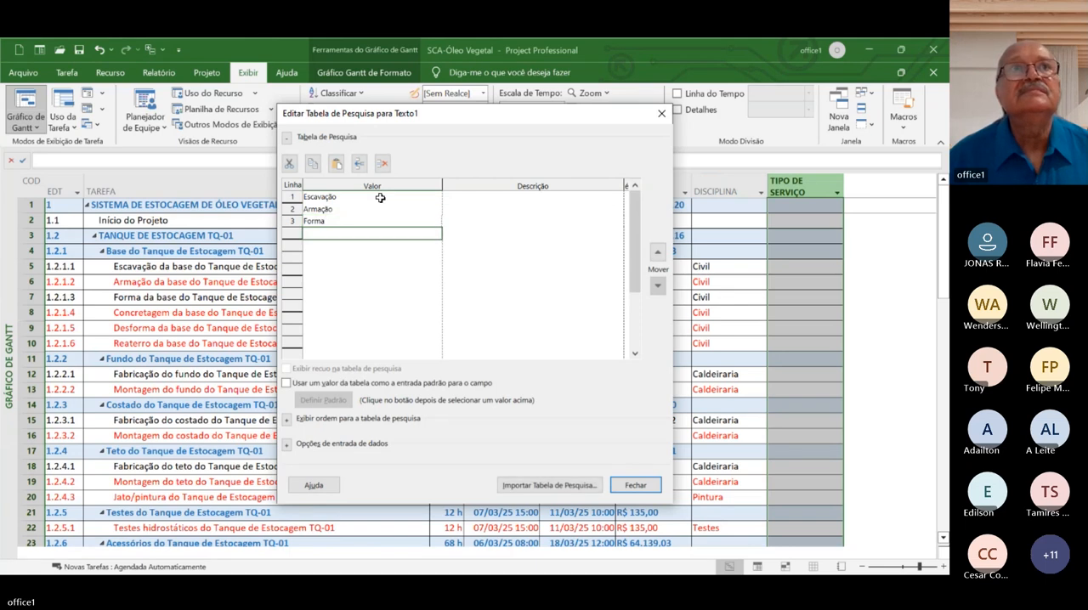
Add Concreto and Carpintaria as the next two values of the lookup table
text(Con)
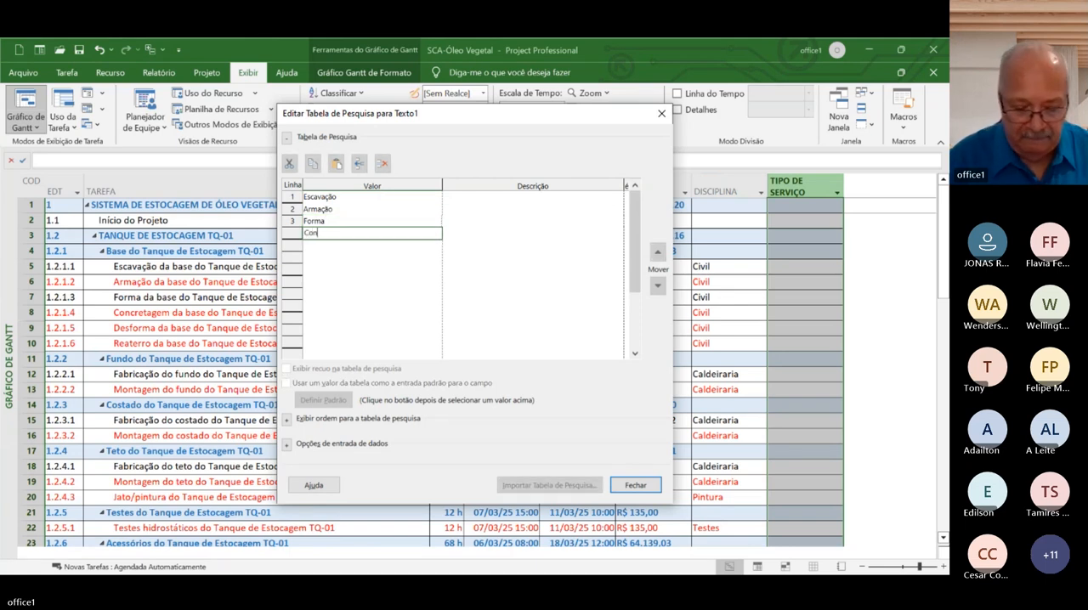
text(creto)
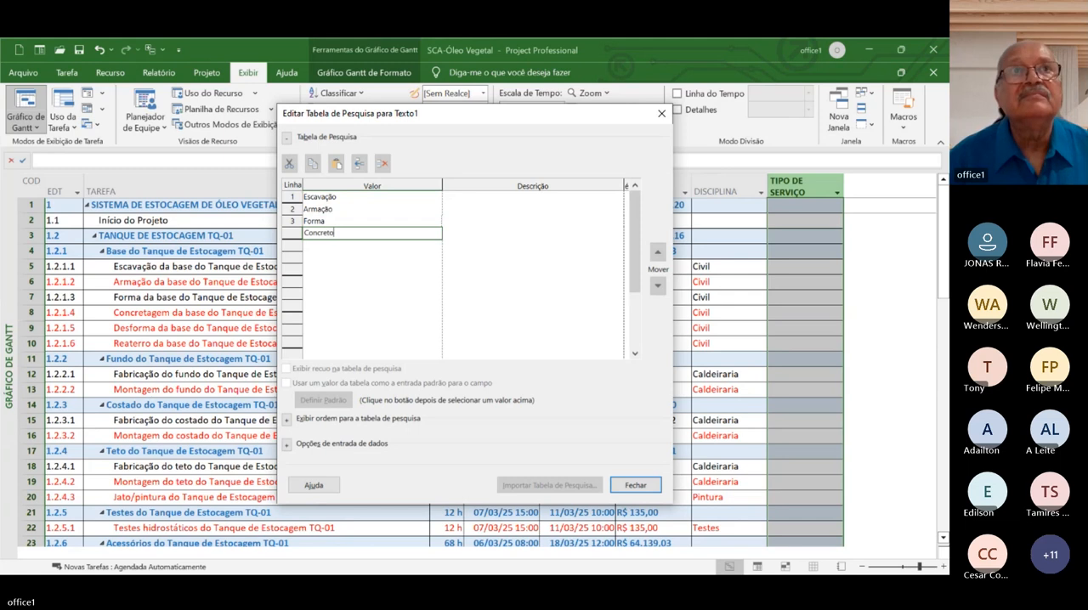
key(Return)
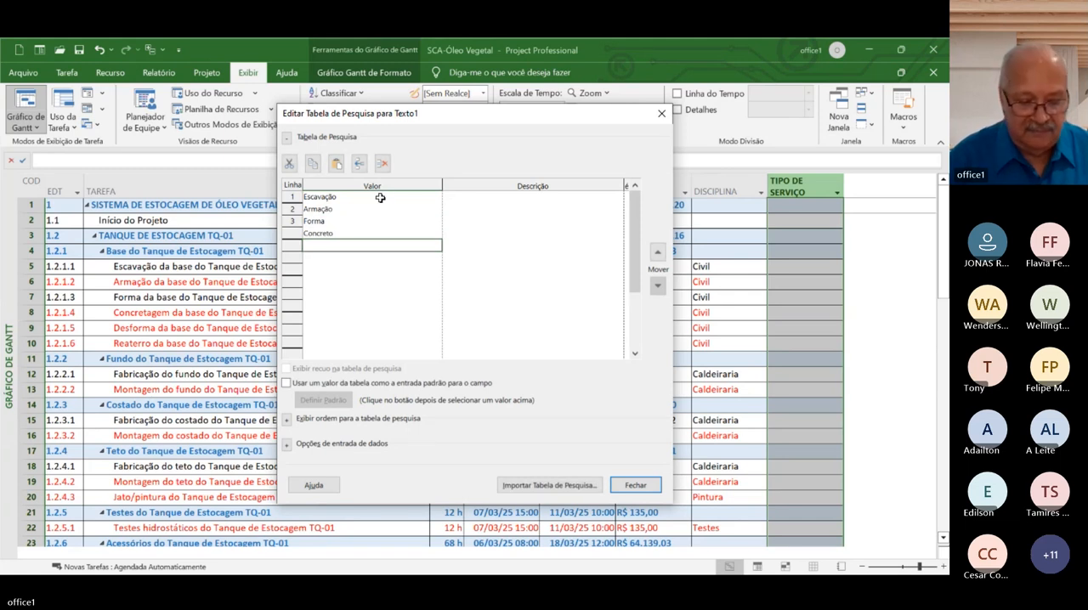
text(Forma)
key(Return)
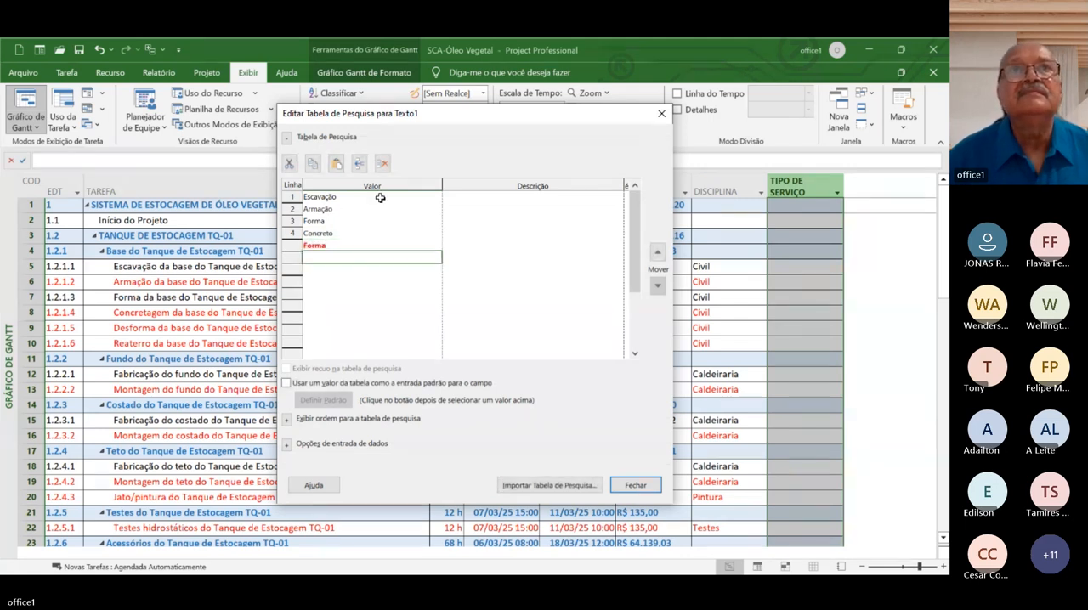
key(Up)
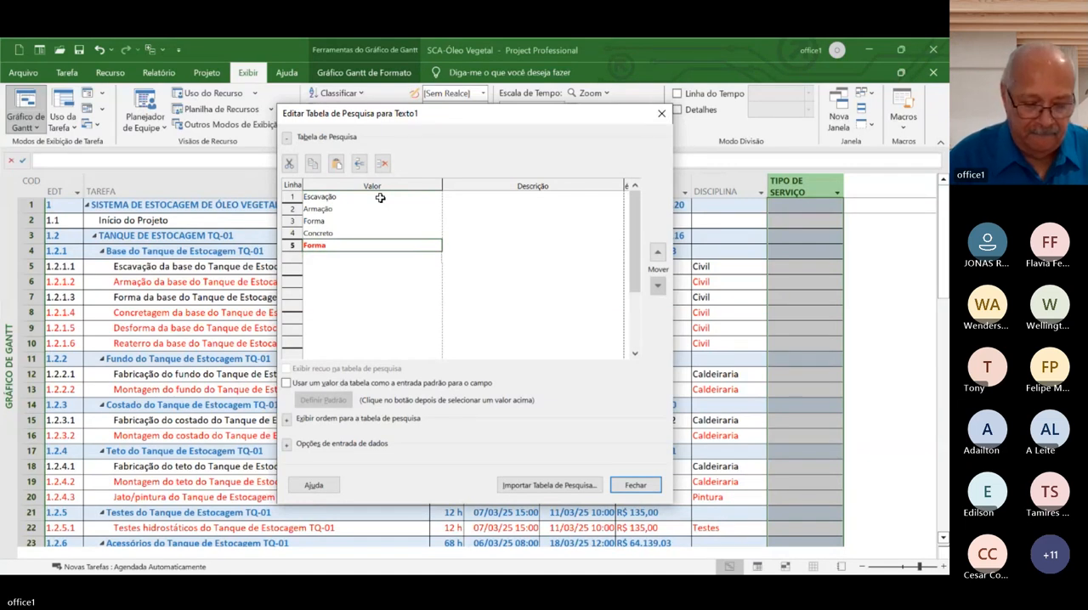
text(Car)
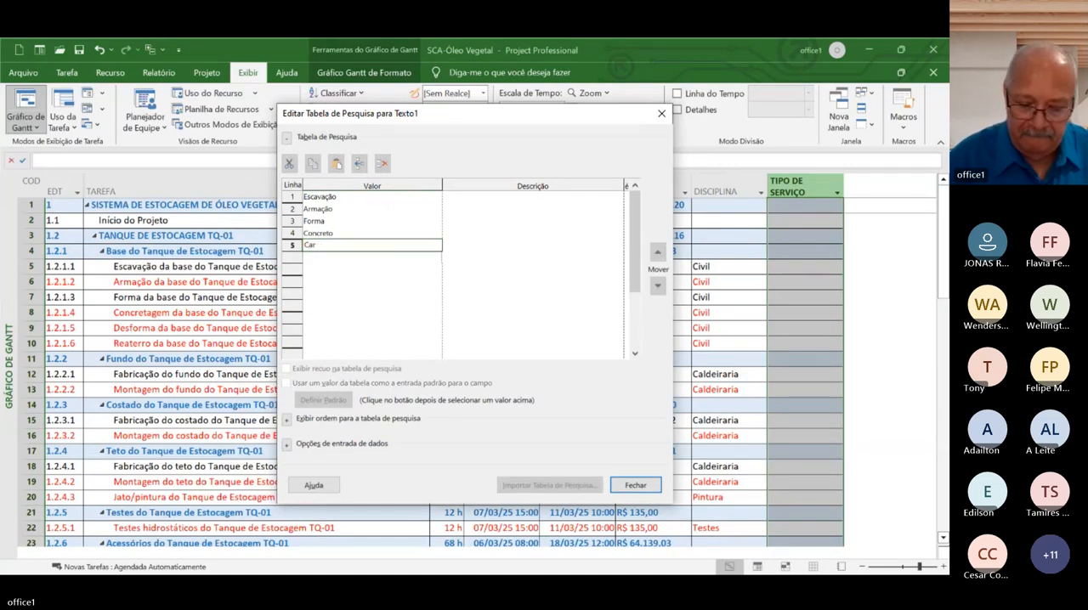
text(pintaria)
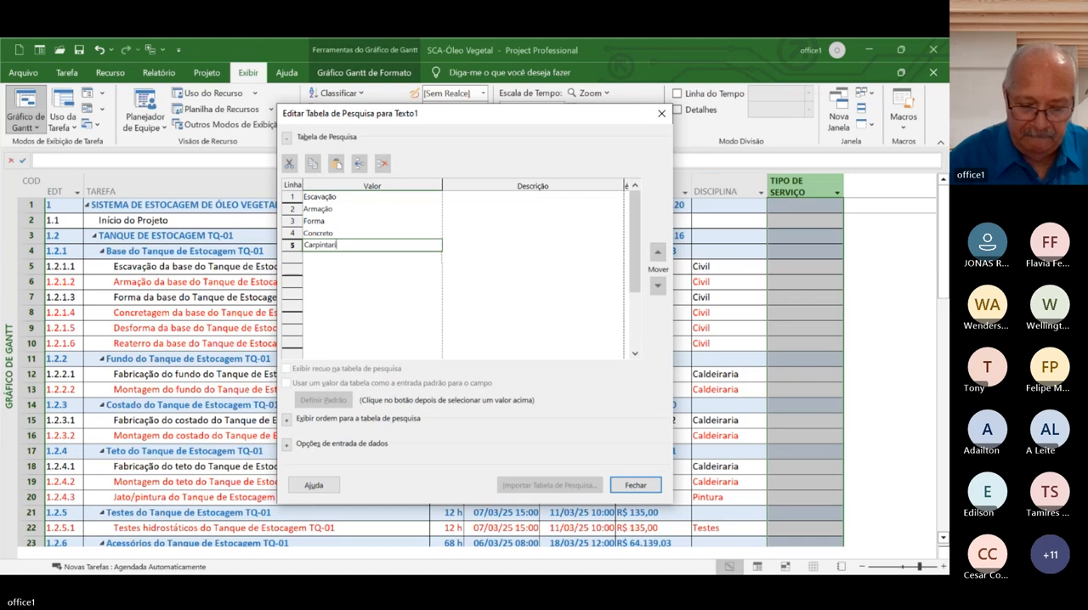
Delete the value Forma from the lookup table
key(Up)
key(Up)
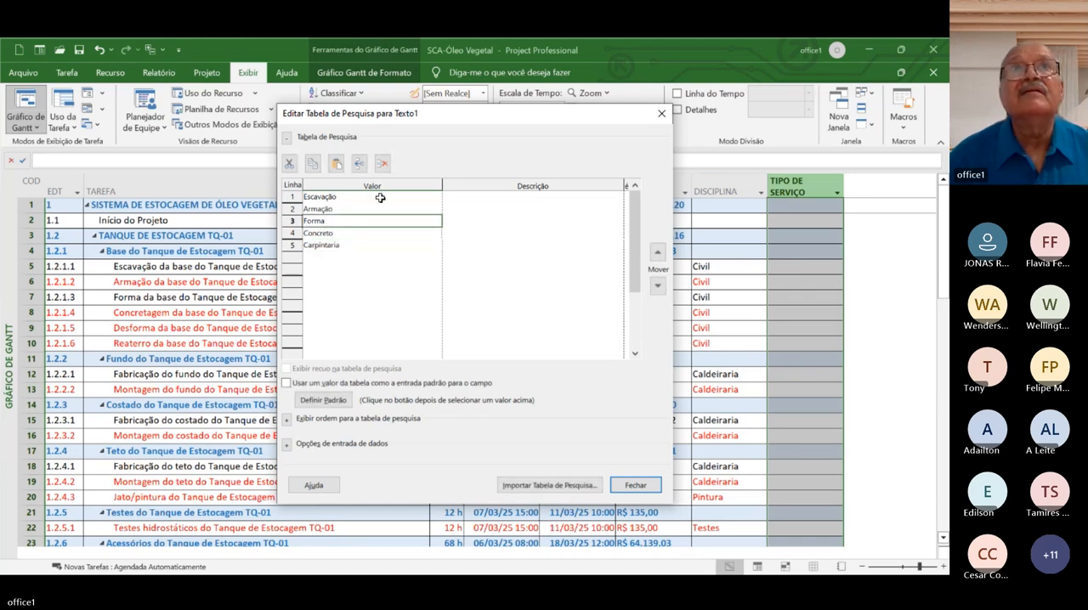
key(Delete)
Add Fabricação caldeiraria as the fifth value of the lookup table
key(Down)
key(Down)
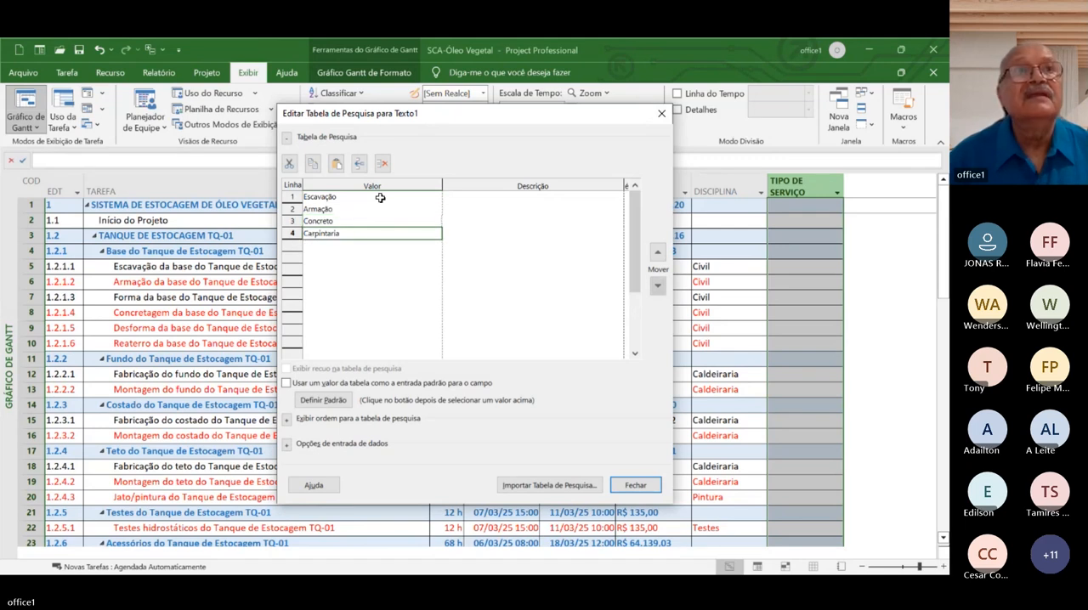
text(Fabricação)
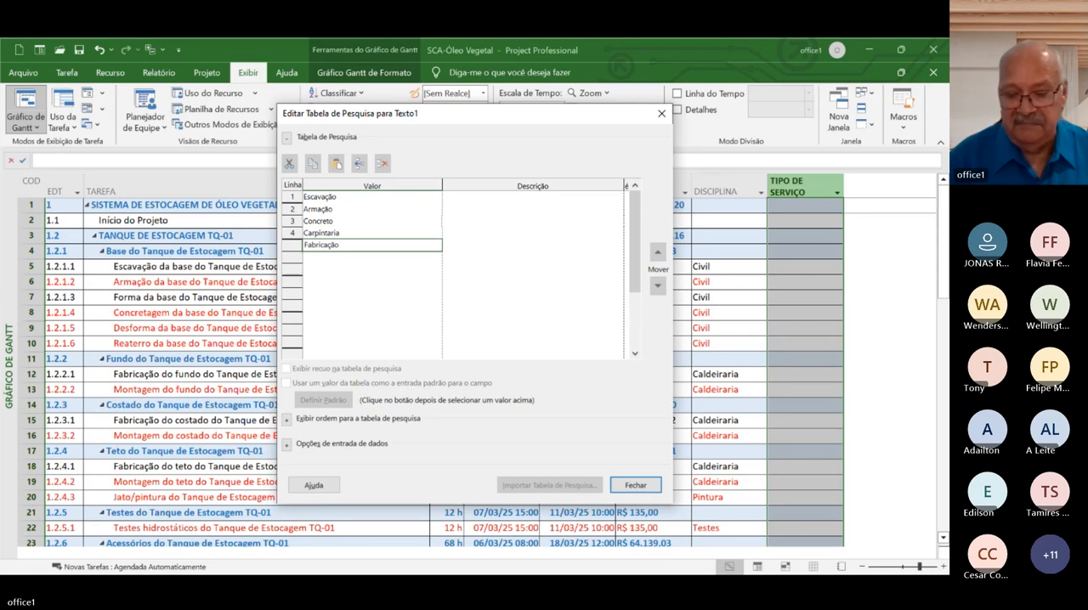
key(BackSpace)
key(BackSpace)
key(BackSpace)
key(BackSpace)
key(BackSpace)
key(BackSpace)
key(BackSpace)
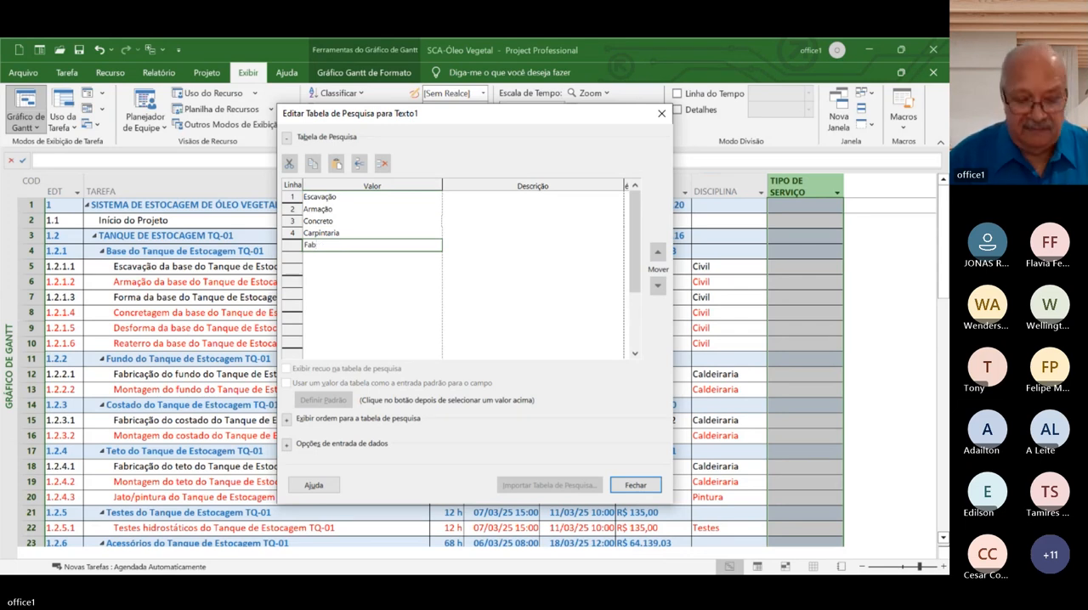
text(ricaç)
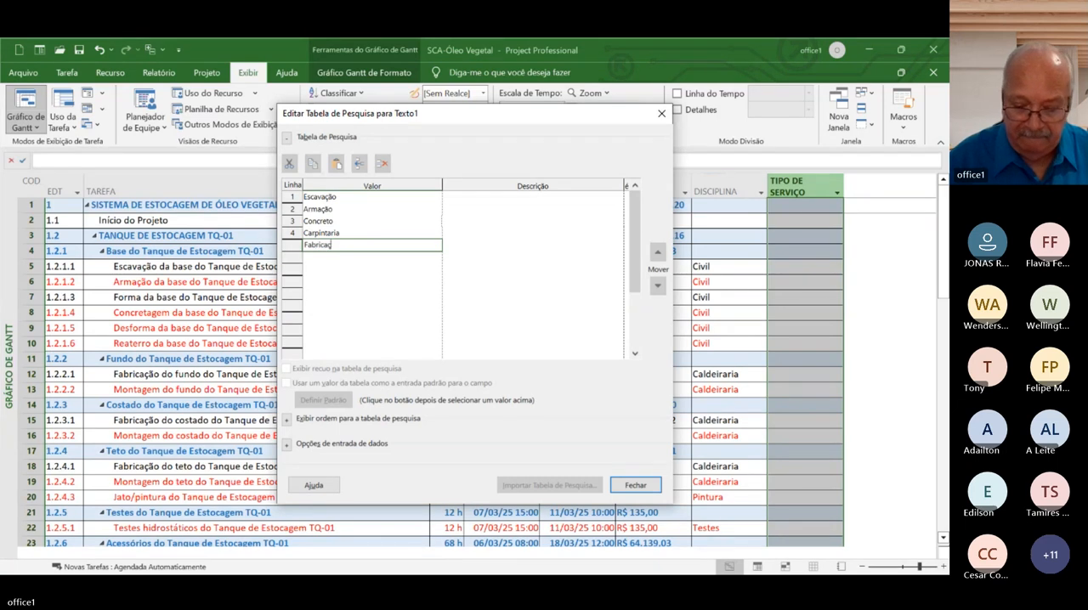
text(ão )
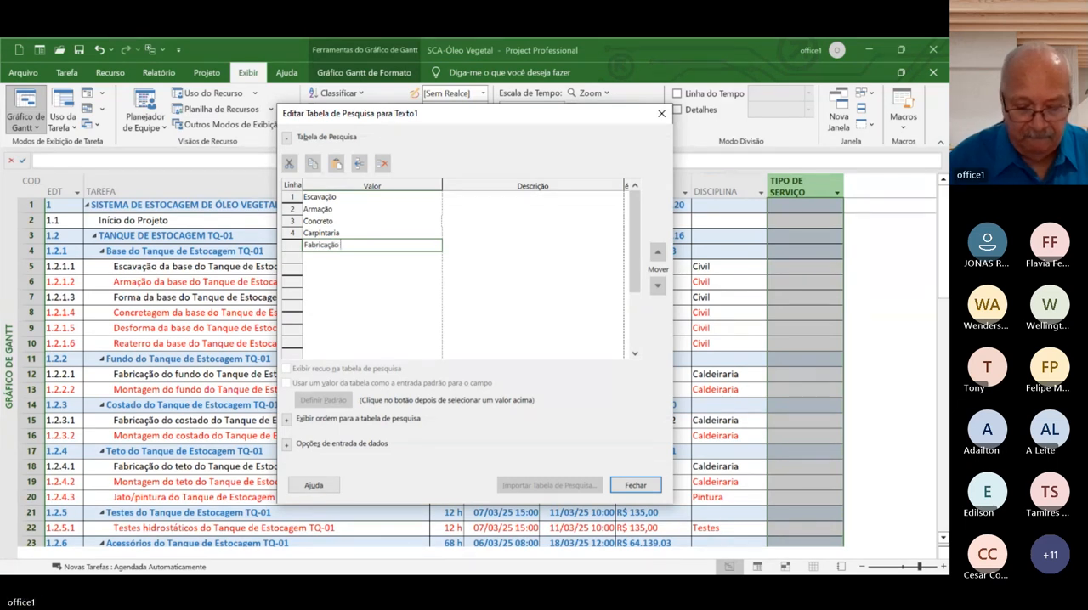
text(caldei)
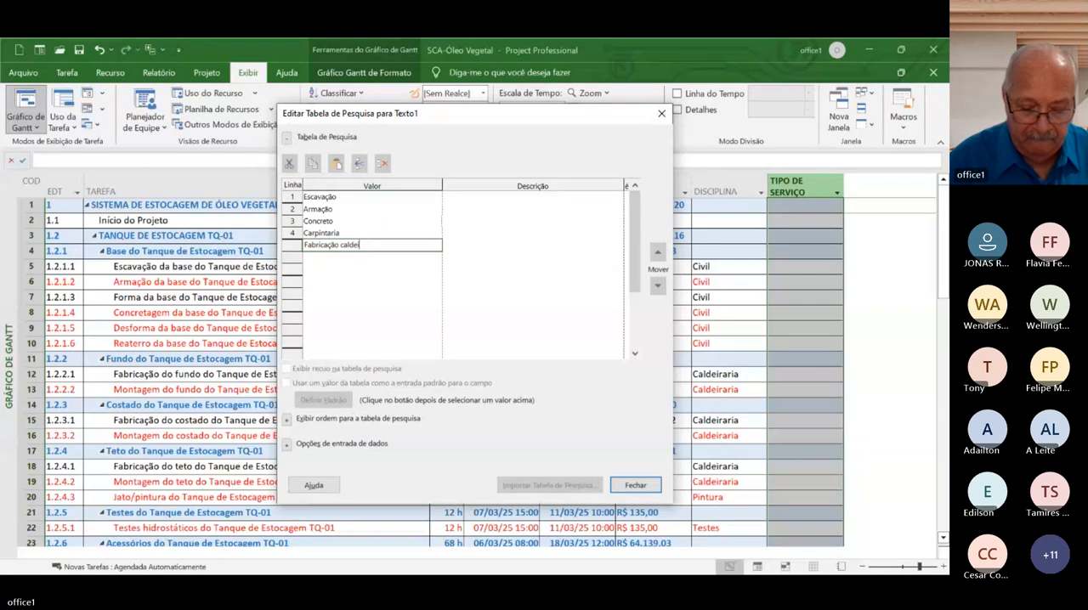
text(raria)
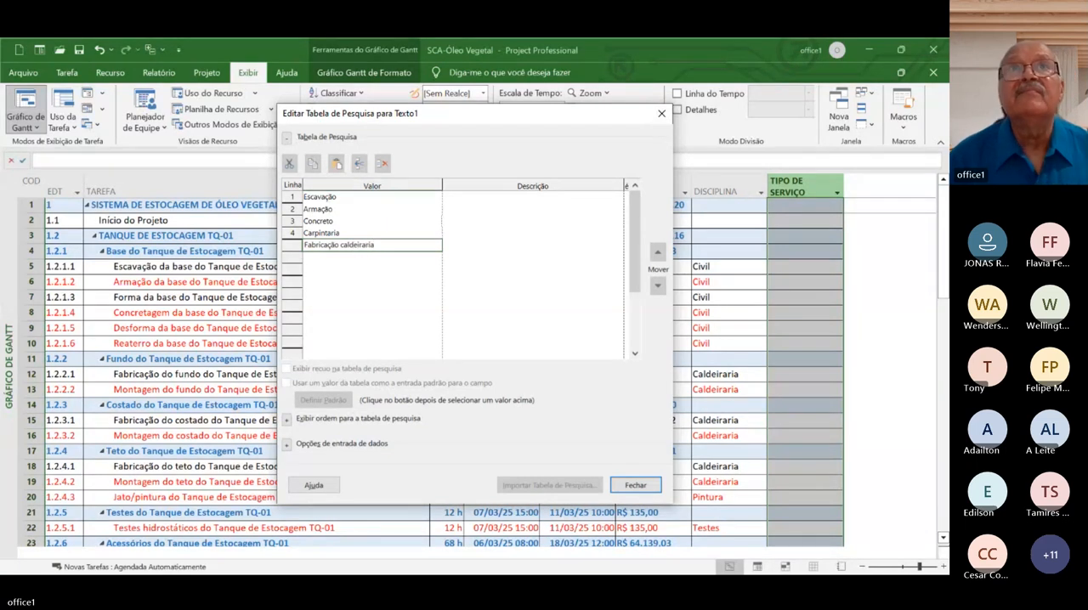
key(Return)
Add Miontagem caldeiraria as the sixth lookup value, and close the lookup table and the custom fields settings, accepting the changes
text(Mon)
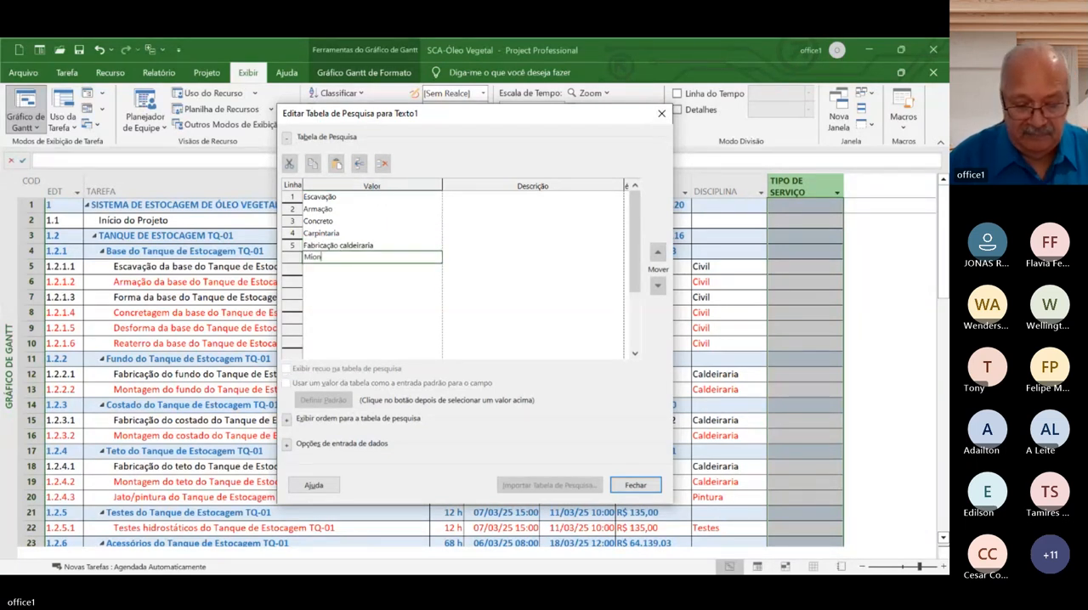
text(tagem ca)
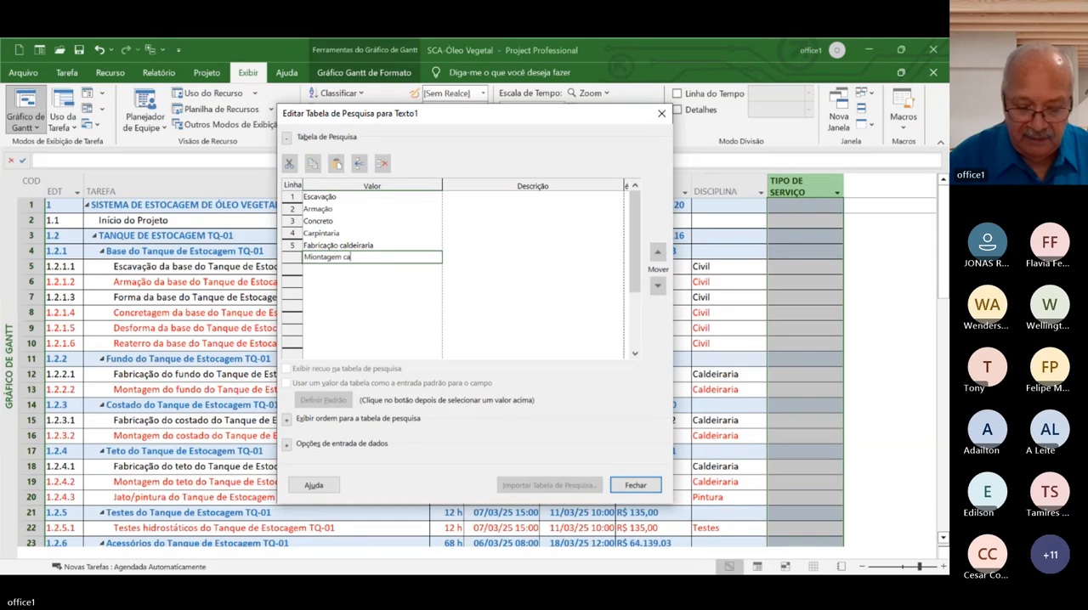
text(ldeirar)
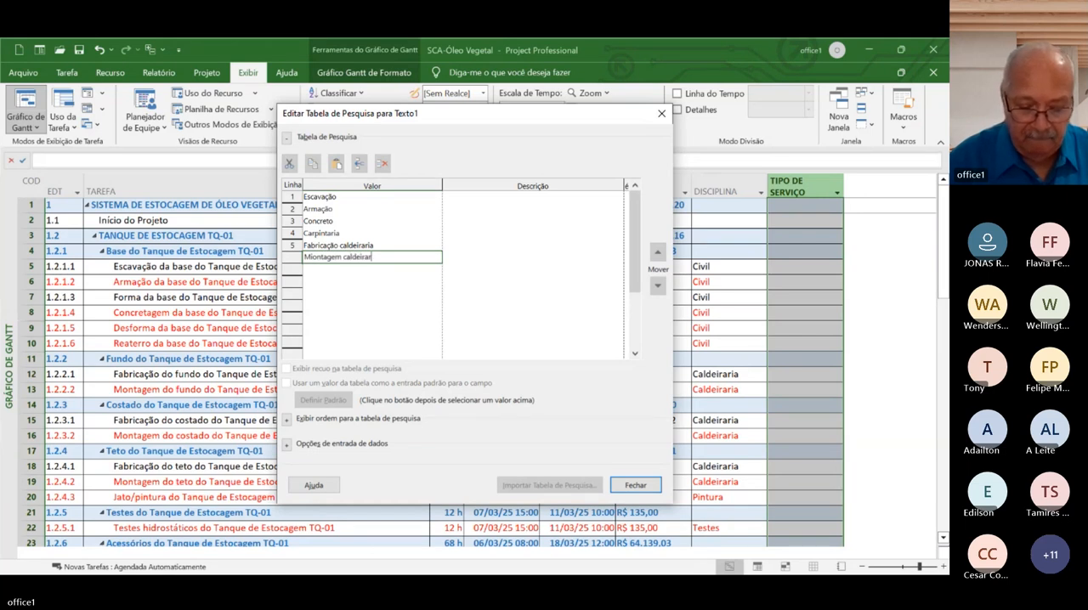
text(ia)
key(Return)
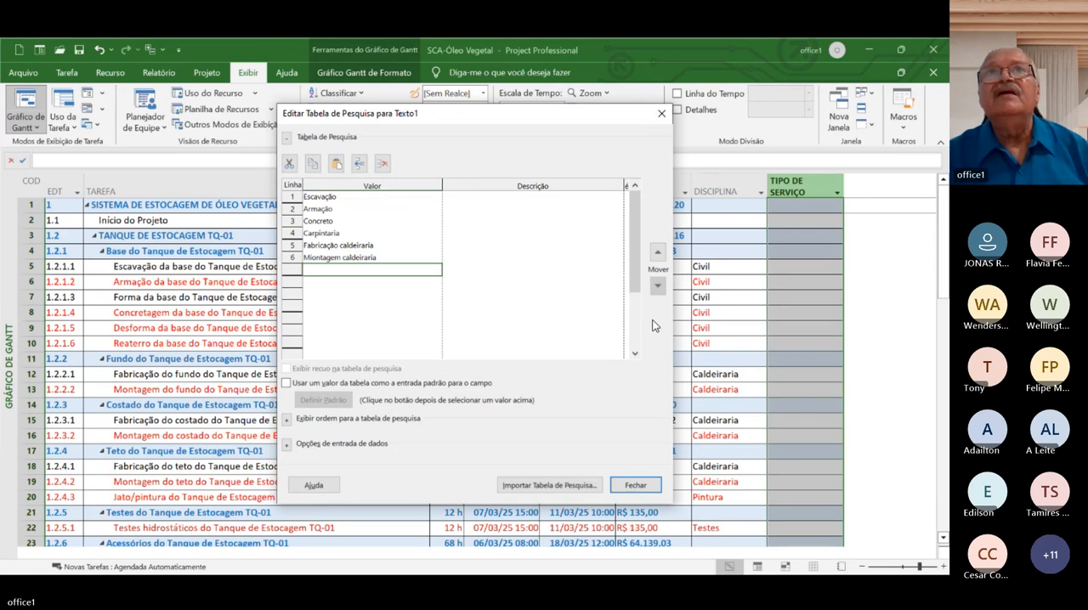
click(633, 488)
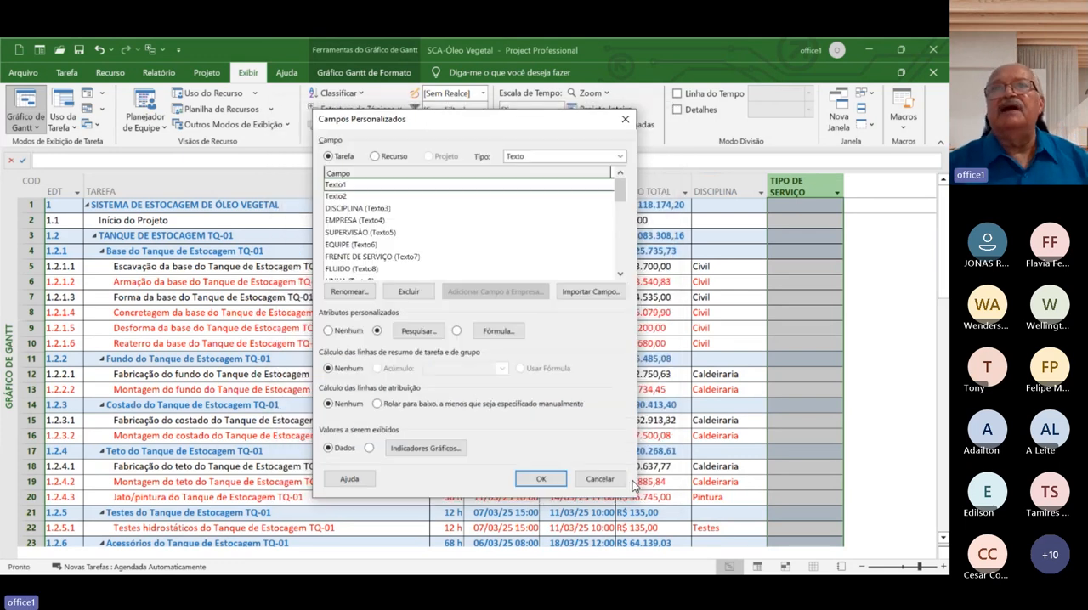
click(542, 479)
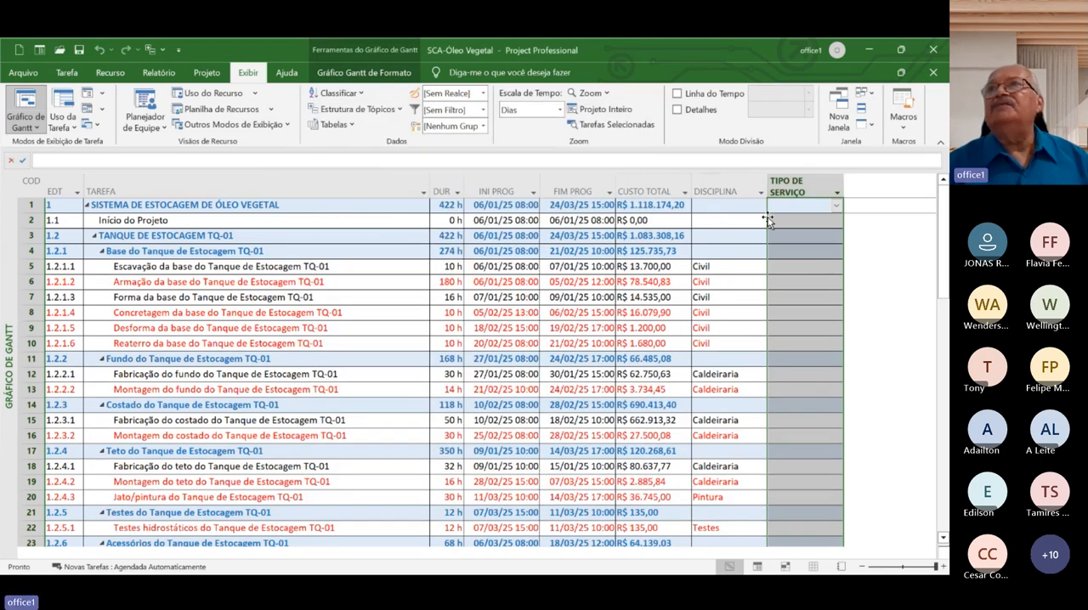
Set TIPO DE SERVIÇO to Escavação for task 1.2.1.1, Escavação da base do Tanque de Estocagem TQ-01
click(803, 266)
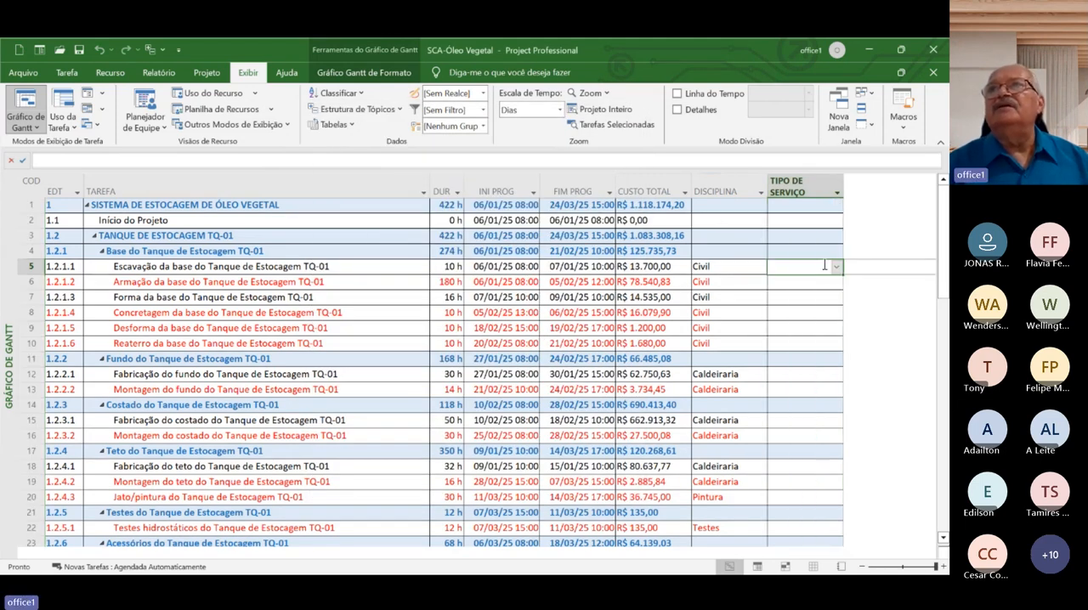
click(834, 267)
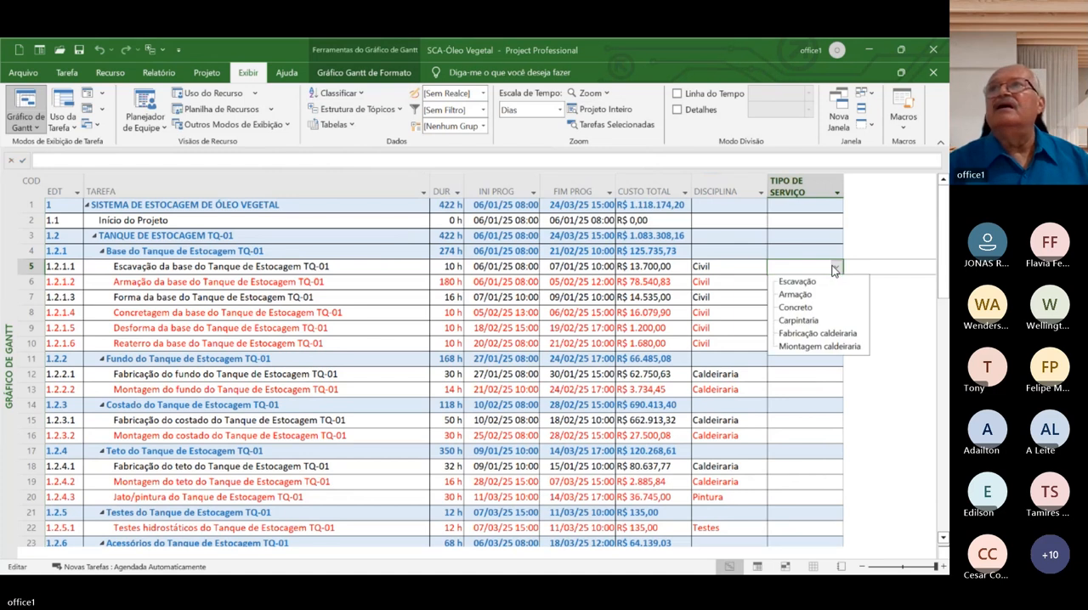
click(796, 282)
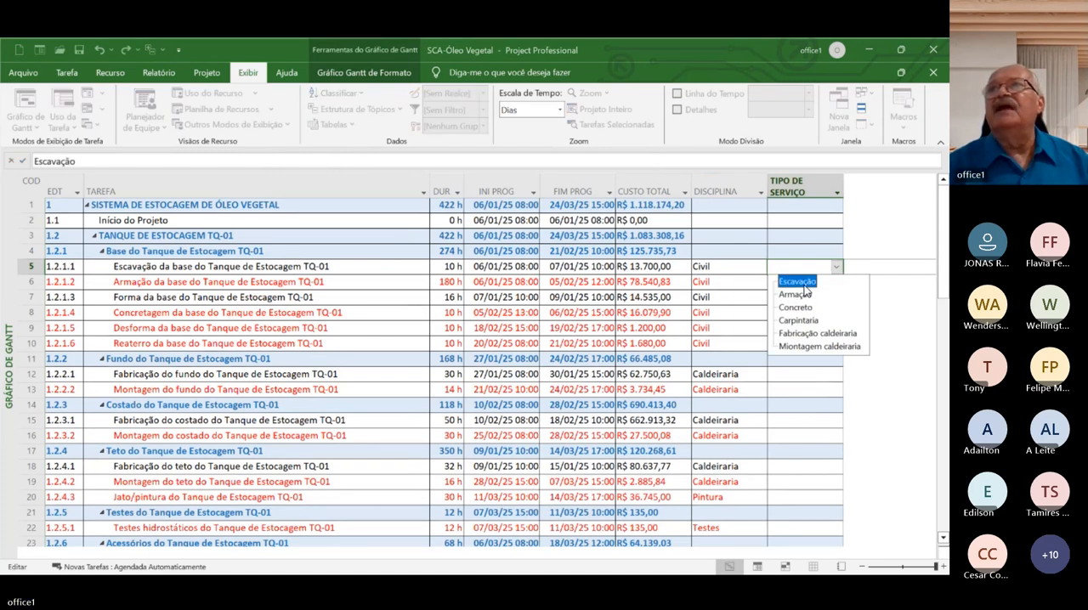
key(Return)
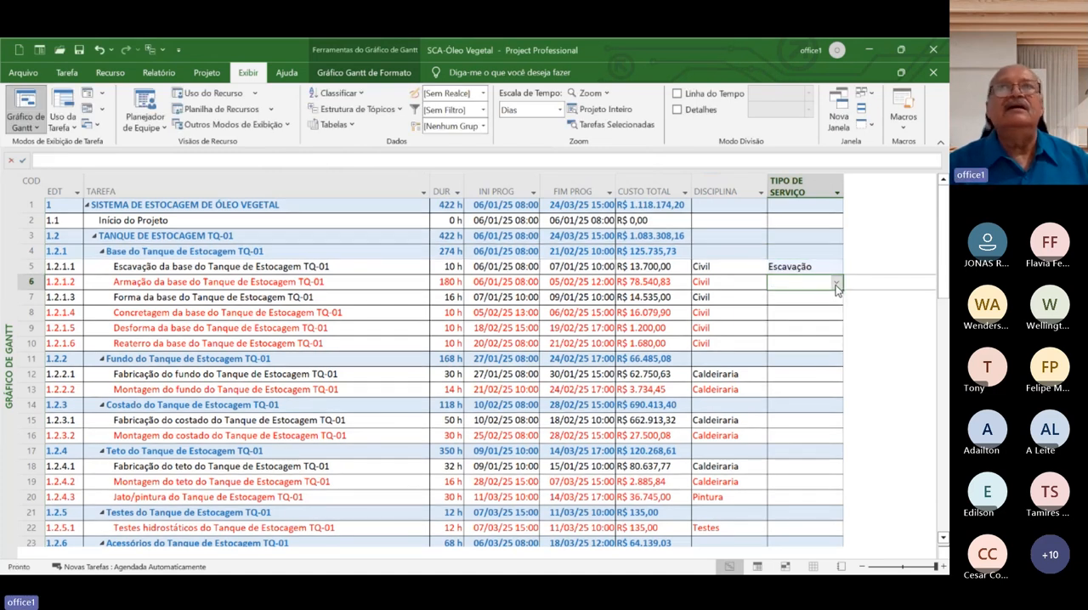
Set TIPO DE SERVIÇO to Carpintaria for task 1.2.1.2, Armação da base, and to Concreto for task 1.2.1.3, Forma da base
click(835, 285)
click(798, 337)
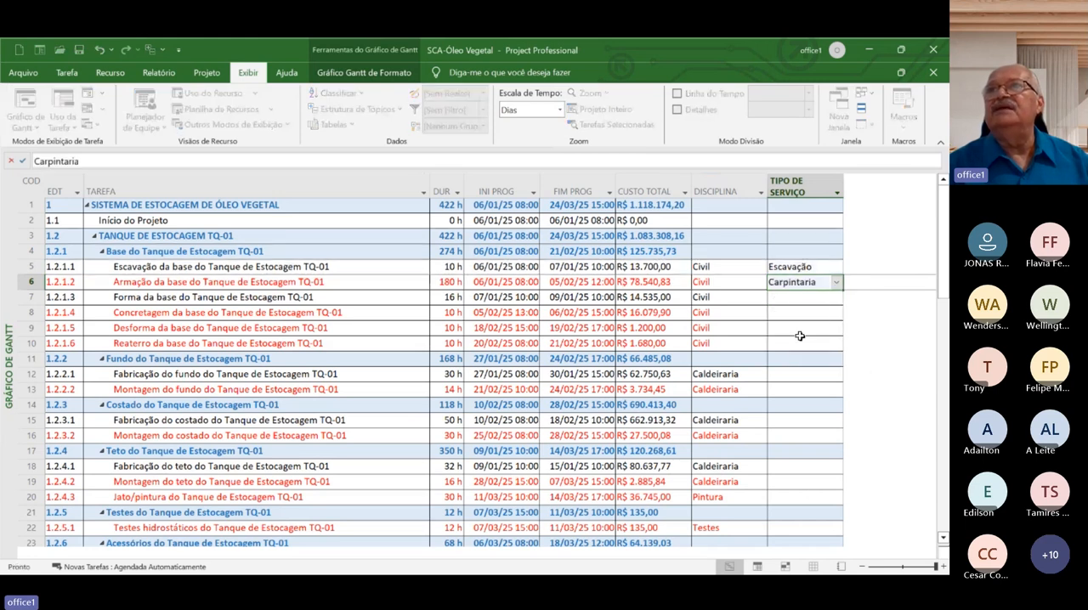
key(Return)
click(836, 299)
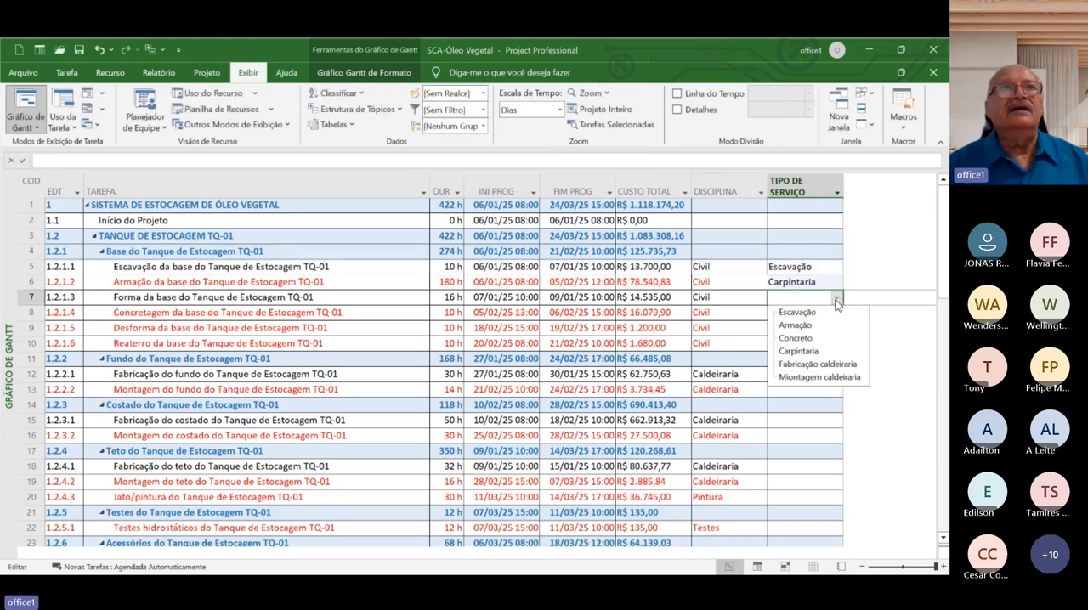
click(798, 338)
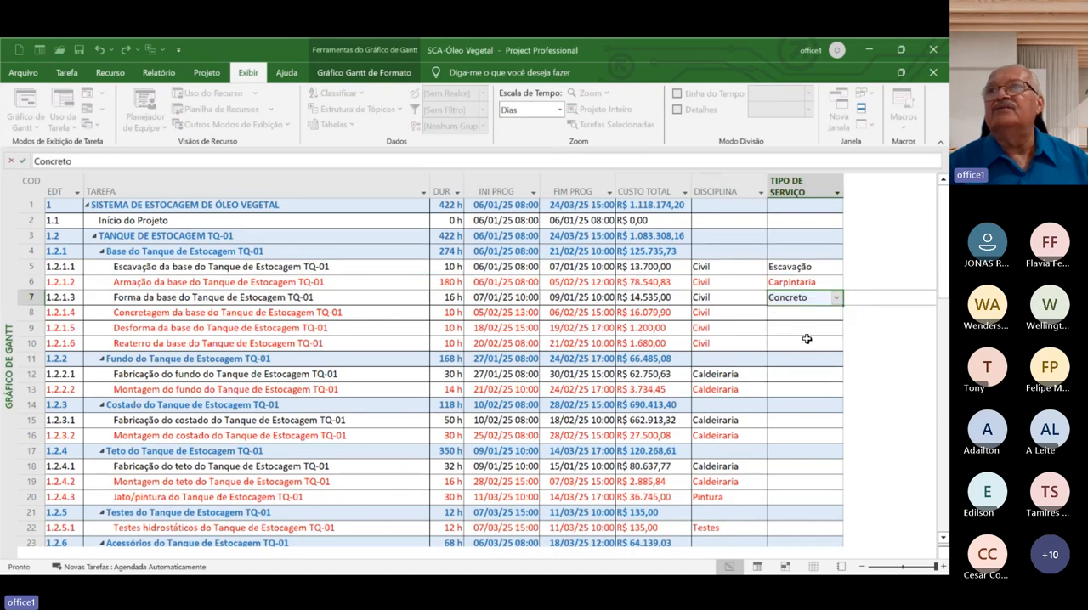
click(814, 313)
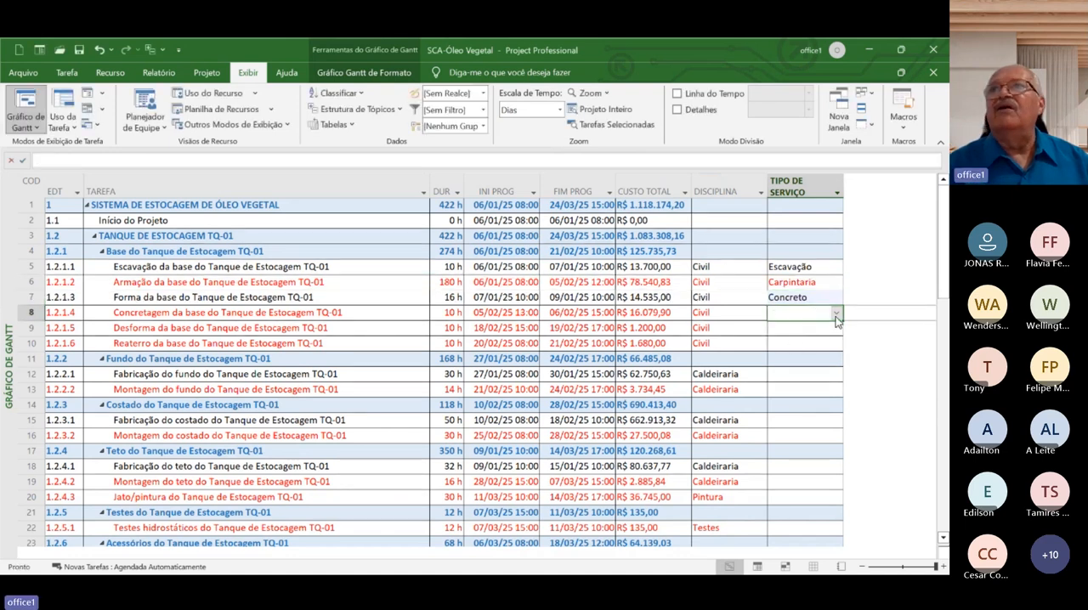
Change TIPO DE SERVIÇO to Armação for task 1.2.1.2, Armação da base, and to Carpintaria for task 1.2.1.3, Forma da base
click(818, 299)
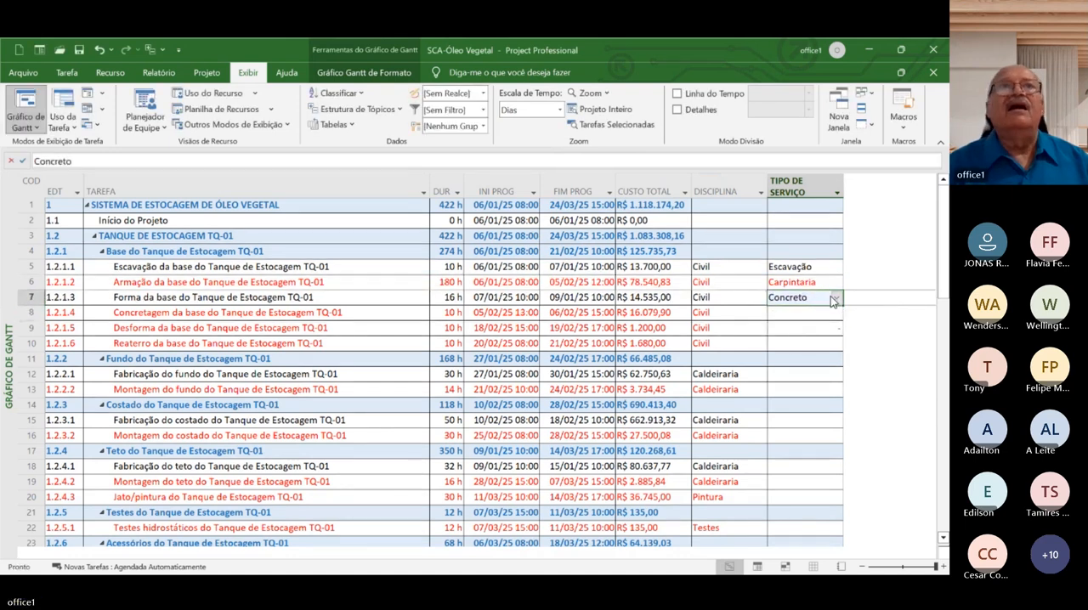
click(831, 284)
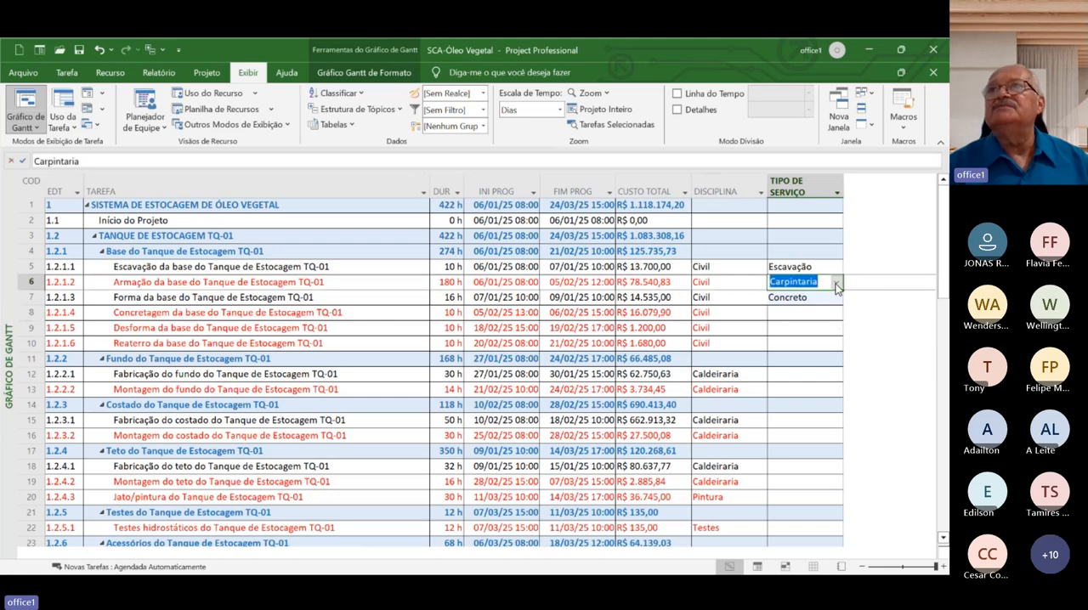
click(837, 284)
click(814, 310)
click(814, 299)
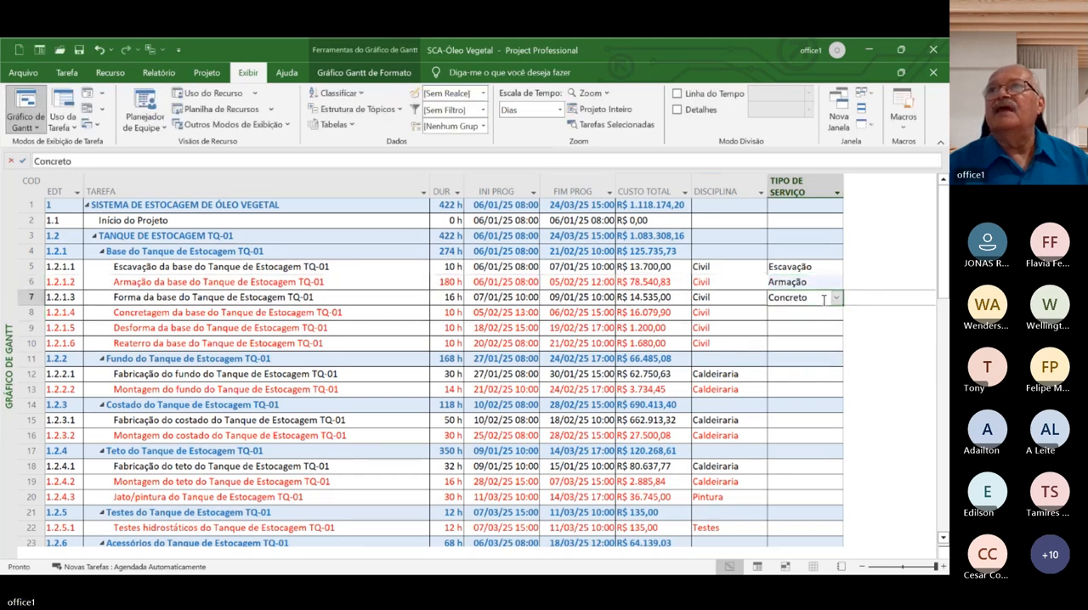
click(836, 298)
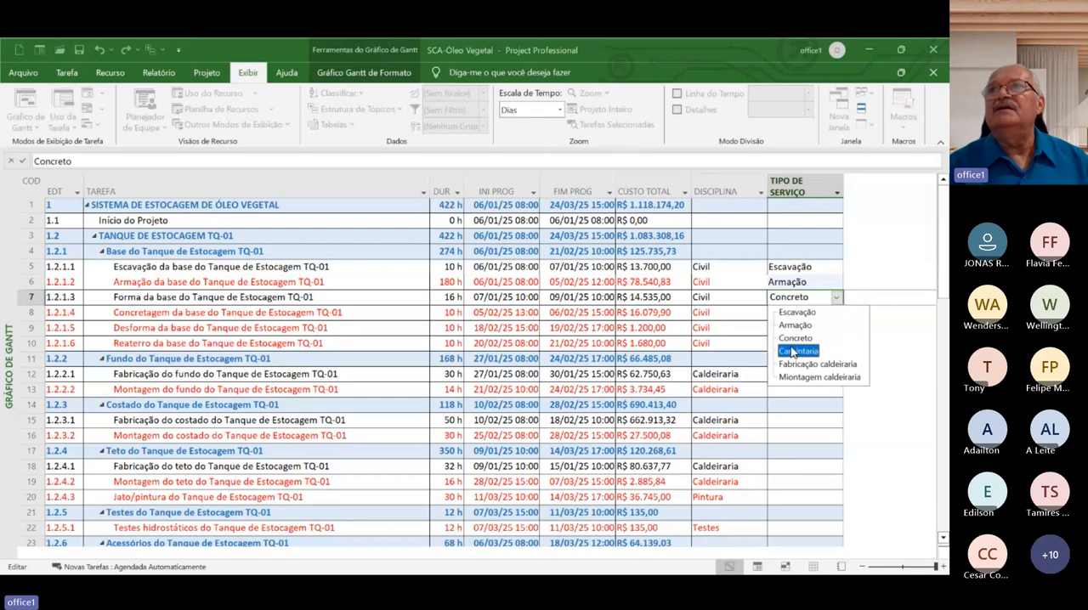
click(797, 351)
Set TIPO DE SERVIÇO to Concreto for task 1.2.1.4, Concretagem da base, and to Carpintaria for task 1.2.1.5, Desforma da base
click(823, 313)
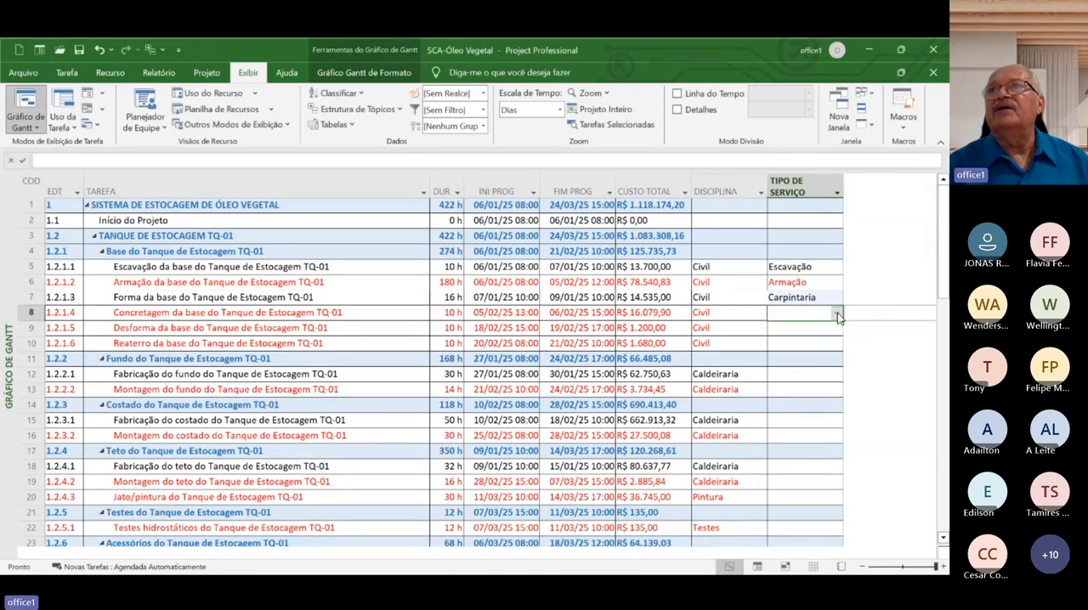
click(837, 312)
click(791, 354)
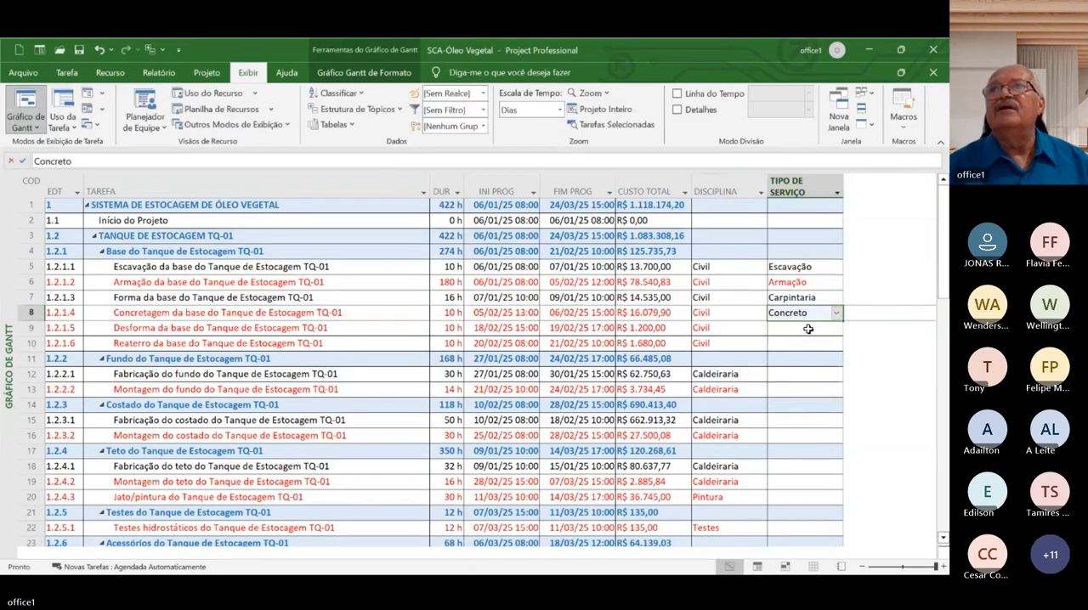
click(832, 328)
click(837, 328)
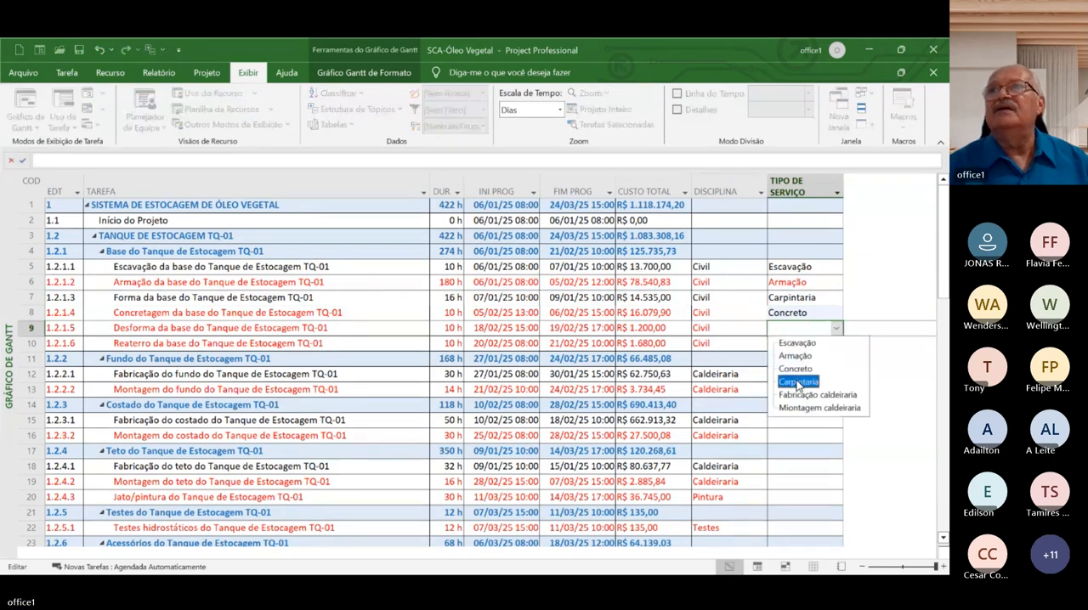
click(797, 382)
Cancel the save prompt and set TIPO DE SERVIÇO to Concreto for task 1.2.1.6, Reaterro da base do Tanque de Estocagem TQ-01
click(830, 343)
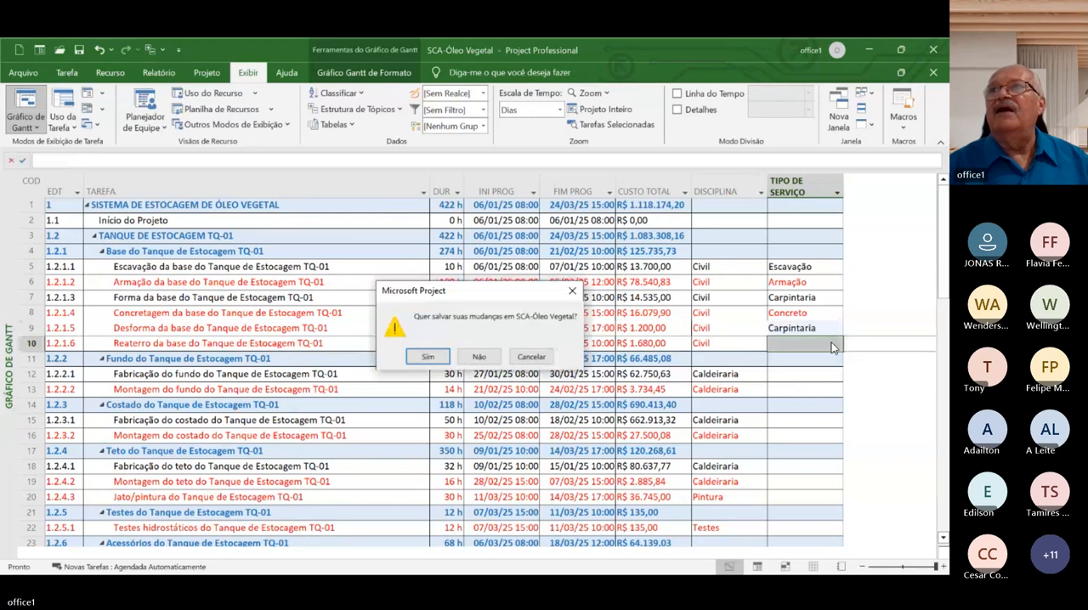
click(532, 357)
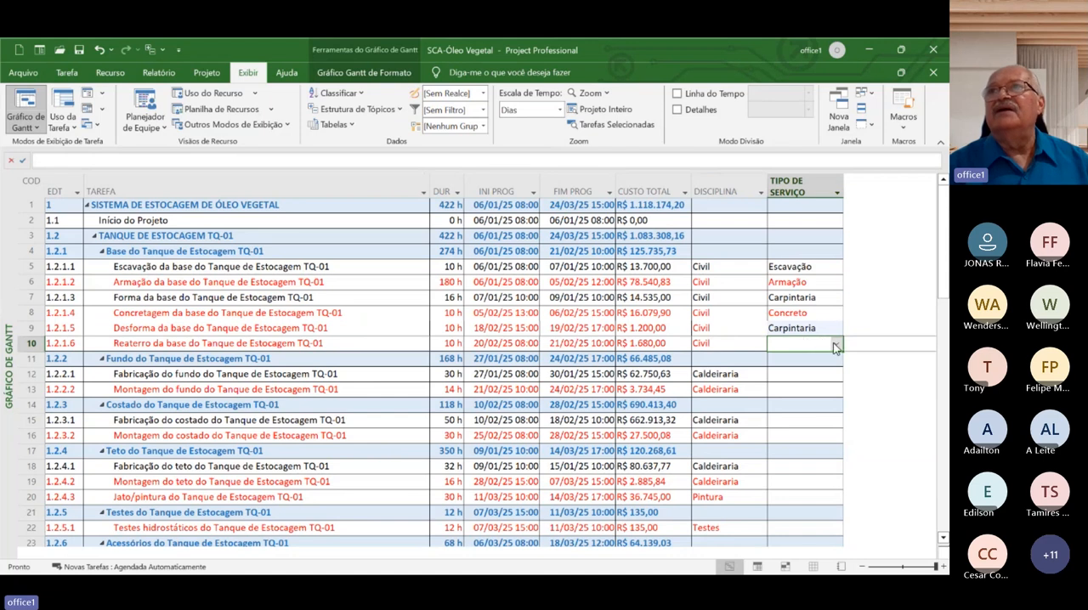
click(819, 317)
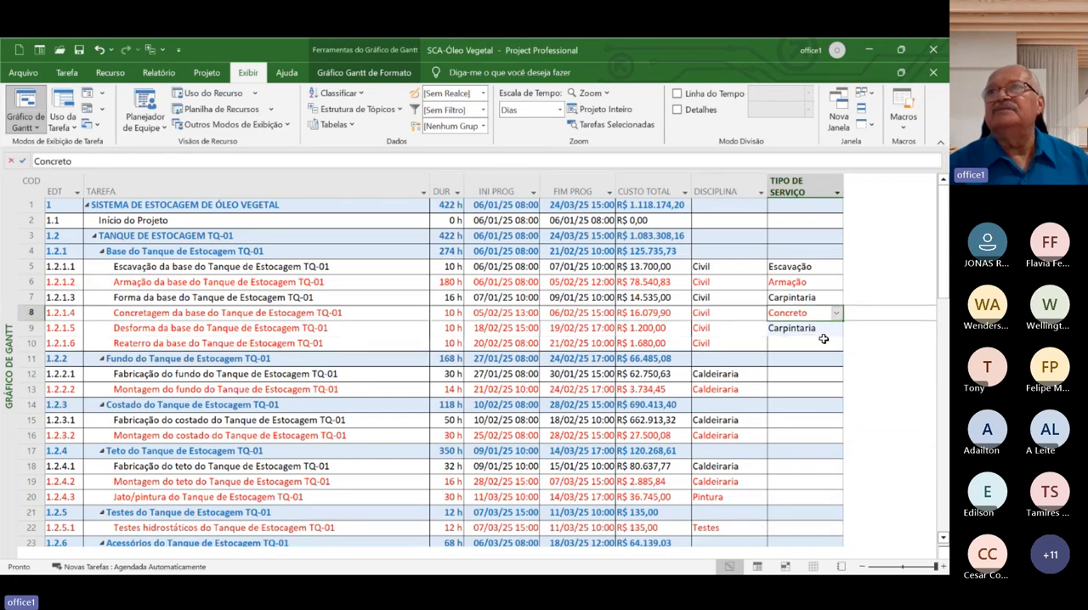
click(824, 343)
click(835, 343)
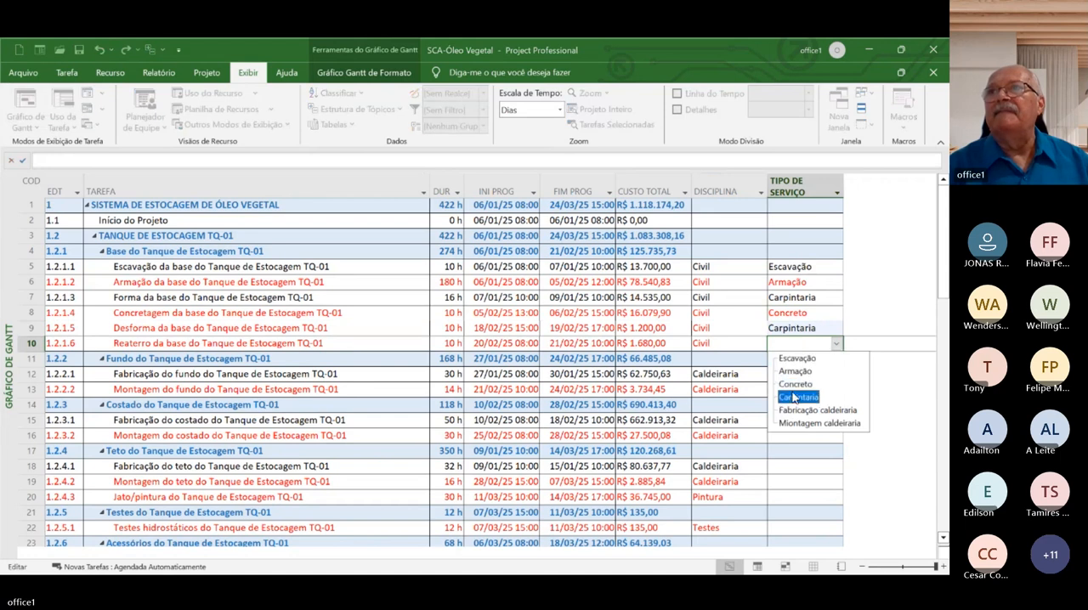
click(795, 384)
click(723, 345)
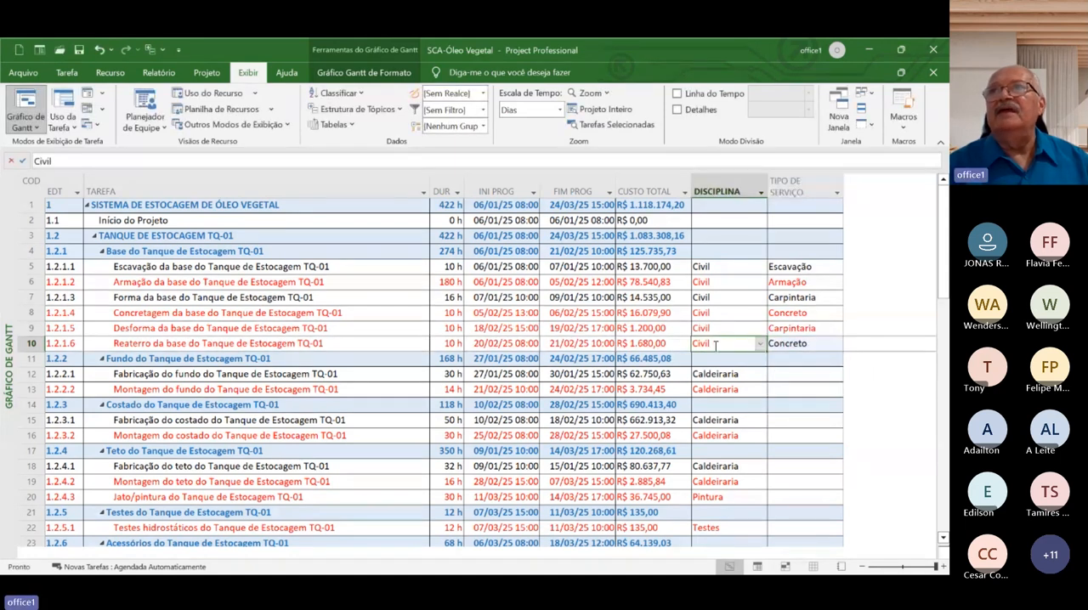
Set TIPO DE SERVIÇO to Fabricação caldeiraria for task 1.2.2.1, Fabricação do fundo, and to Miontagem caldeiraria for task 1.2.2.2, Montagem do fundo
click(814, 380)
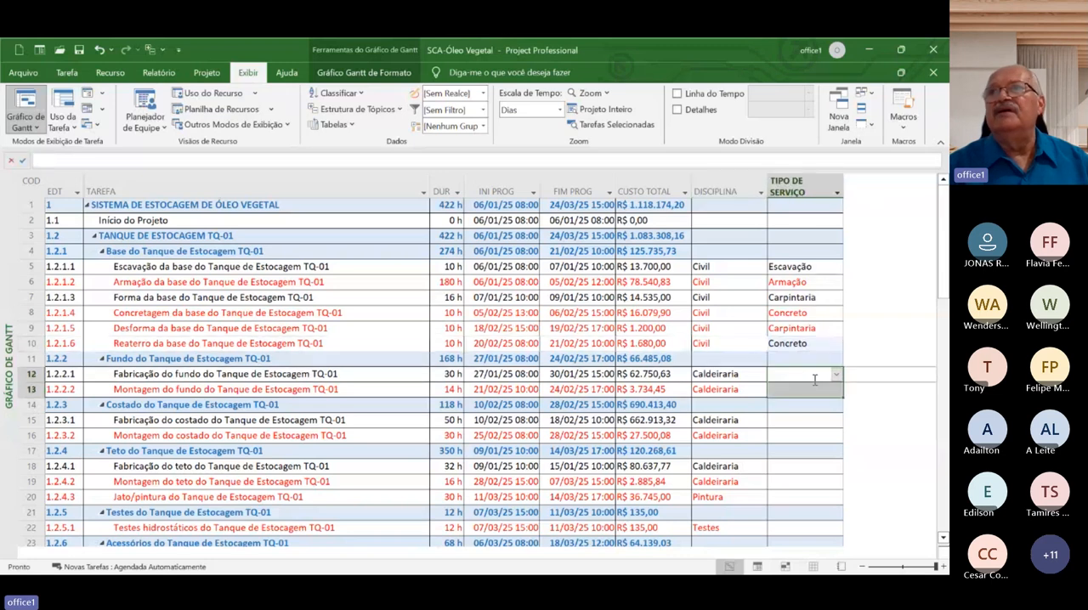
click(836, 374)
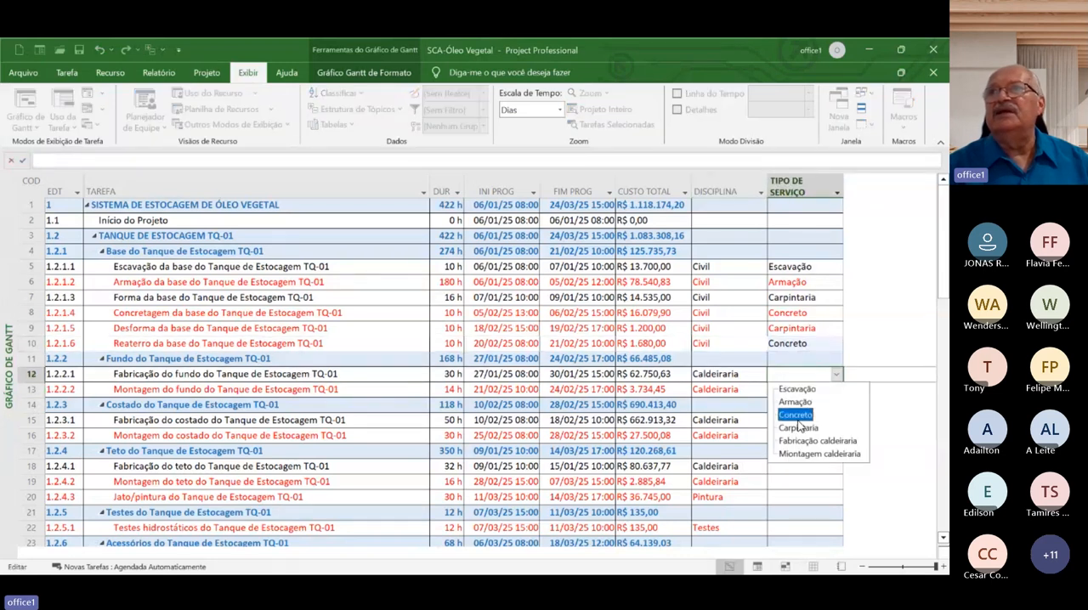
click(799, 440)
click(820, 391)
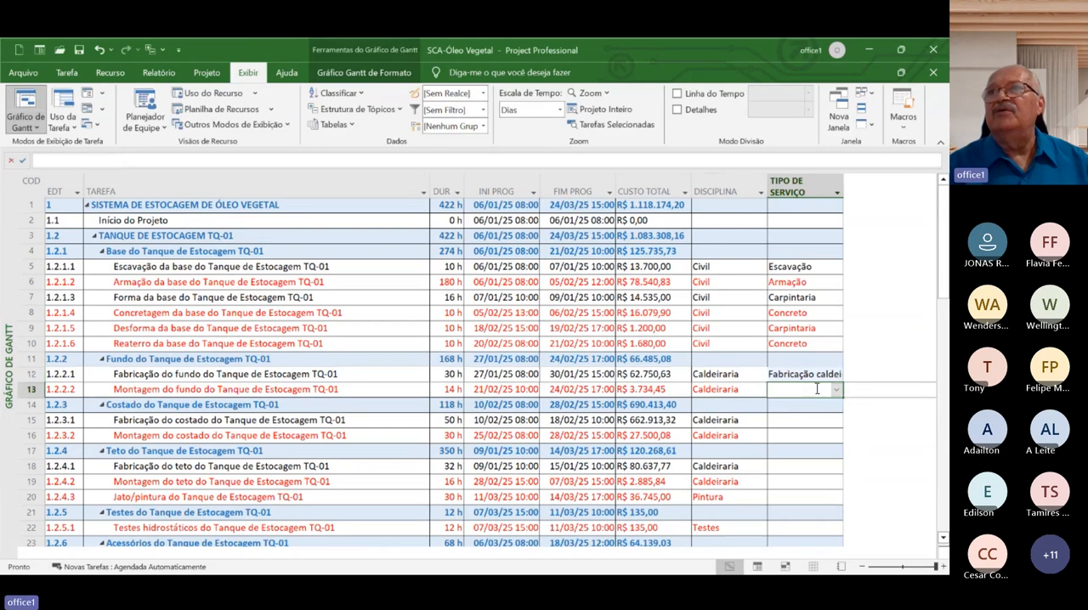
click(835, 391)
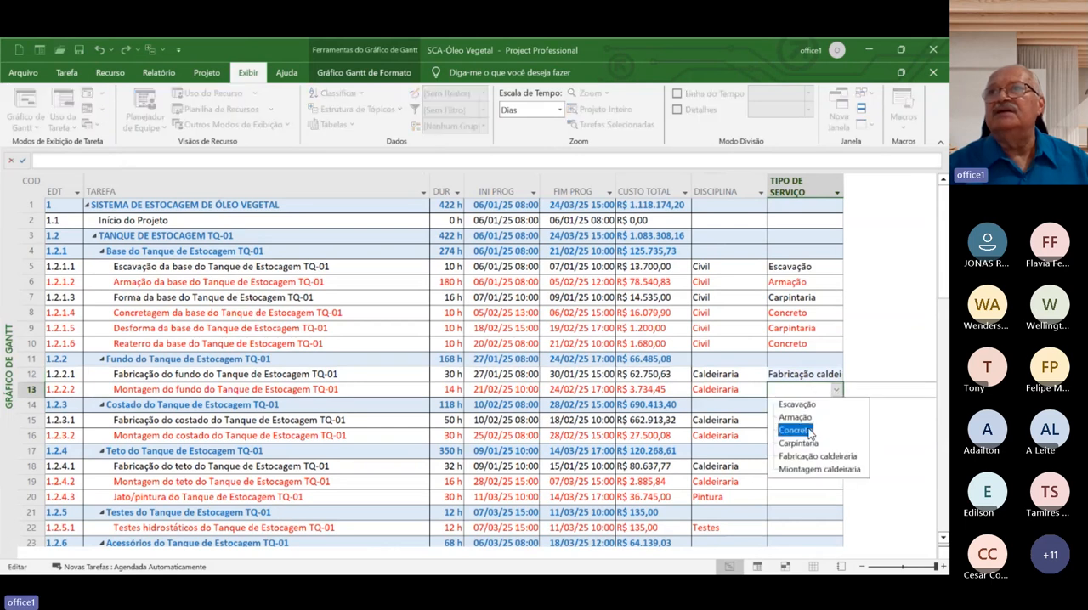
click(799, 470)
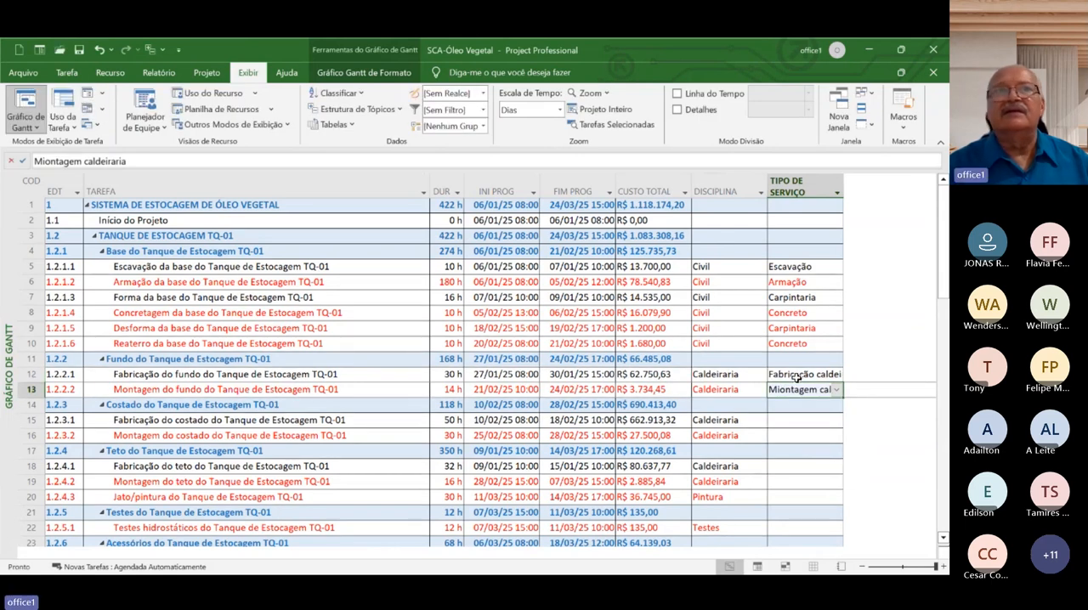
Copy the two caldeiraria service types from tasks 1.2.2.1 and 1.2.2.2 to tasks 1.2.3.1–1.2.3.2 and 1.2.4.1–1.2.4.2
click(792, 375)
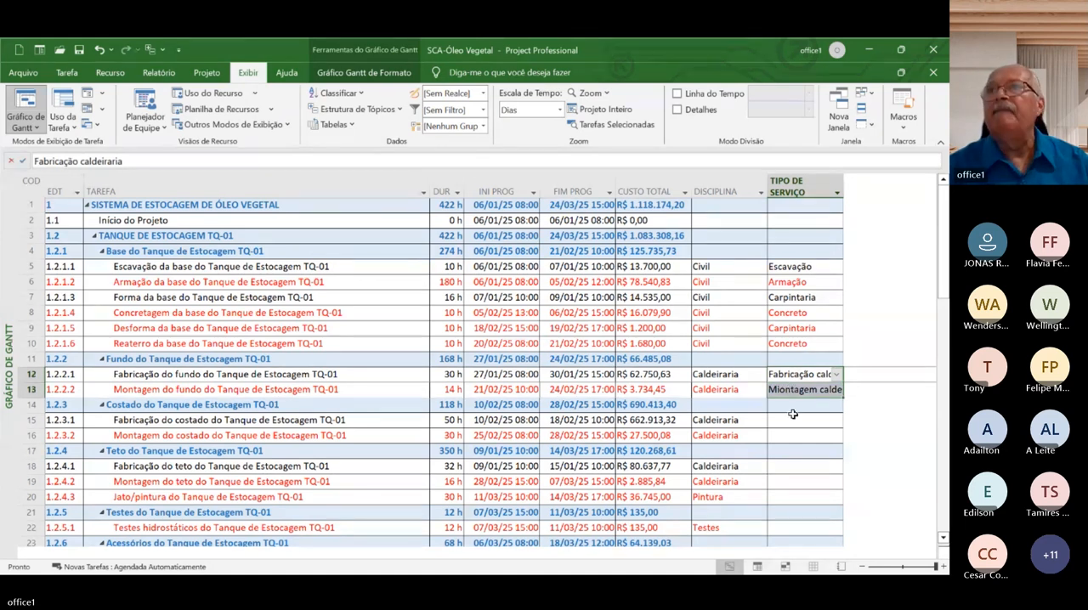
click(787, 420)
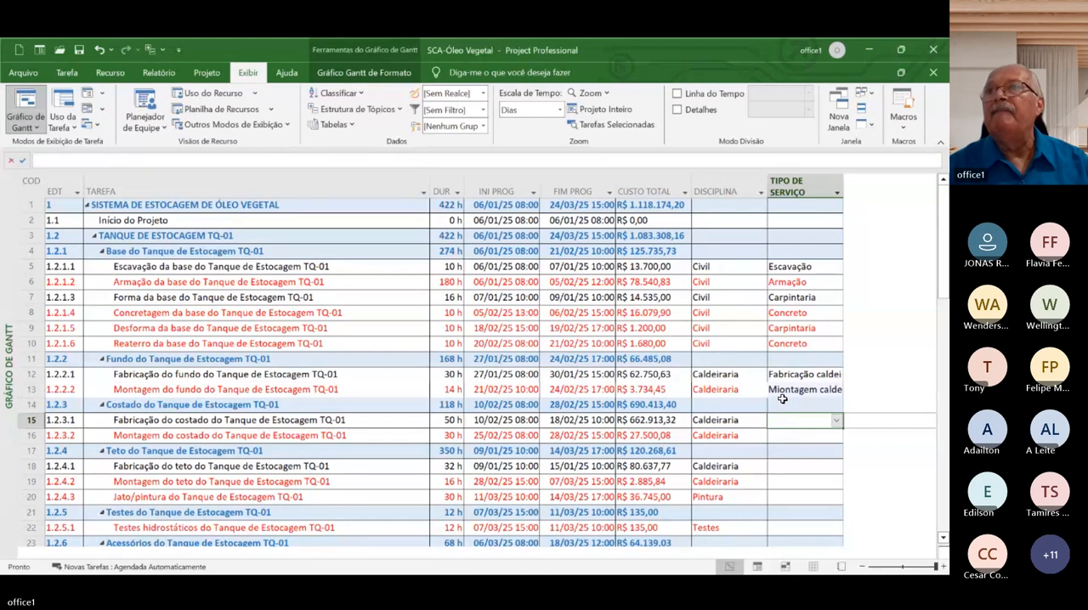
text(Fabricação caldeiraria Montagem caldeiraria)
click(790, 450)
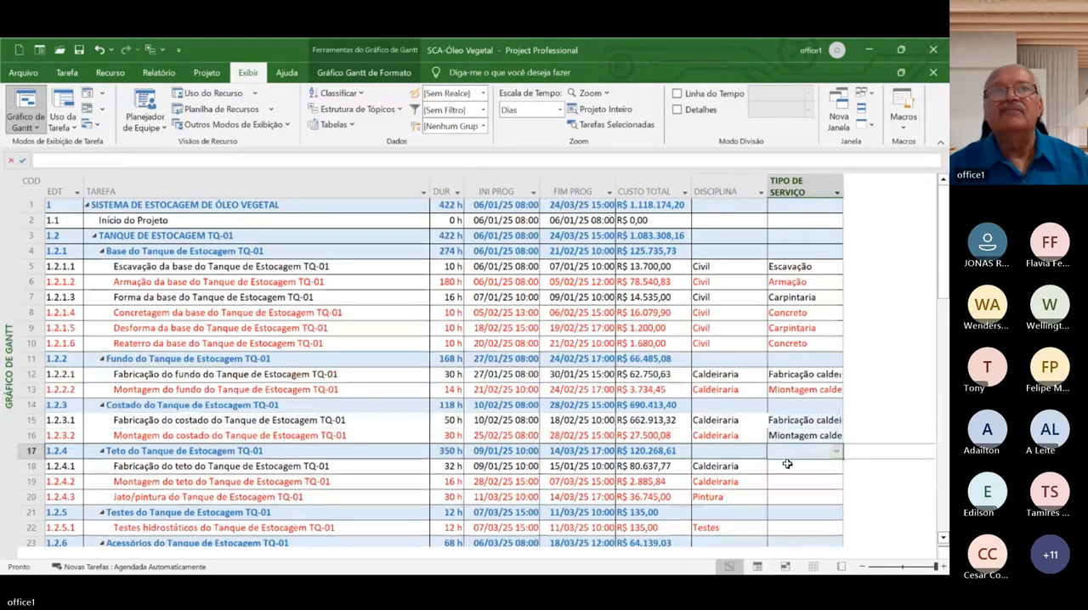
click(789, 466)
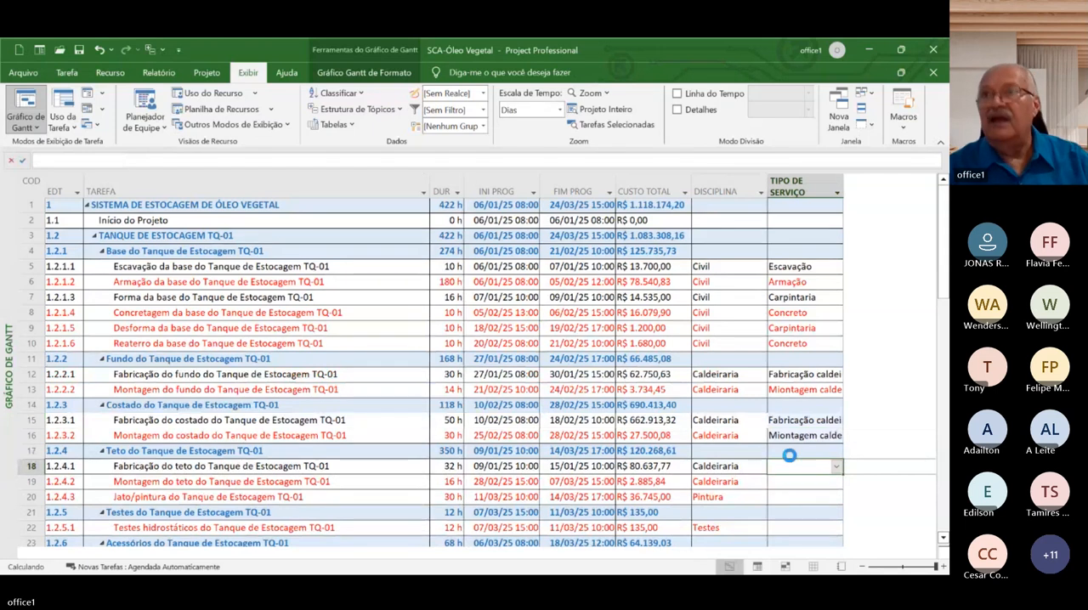
text(Fabricação caldeiraria Montagem caldeiraria)
click(357, 269)
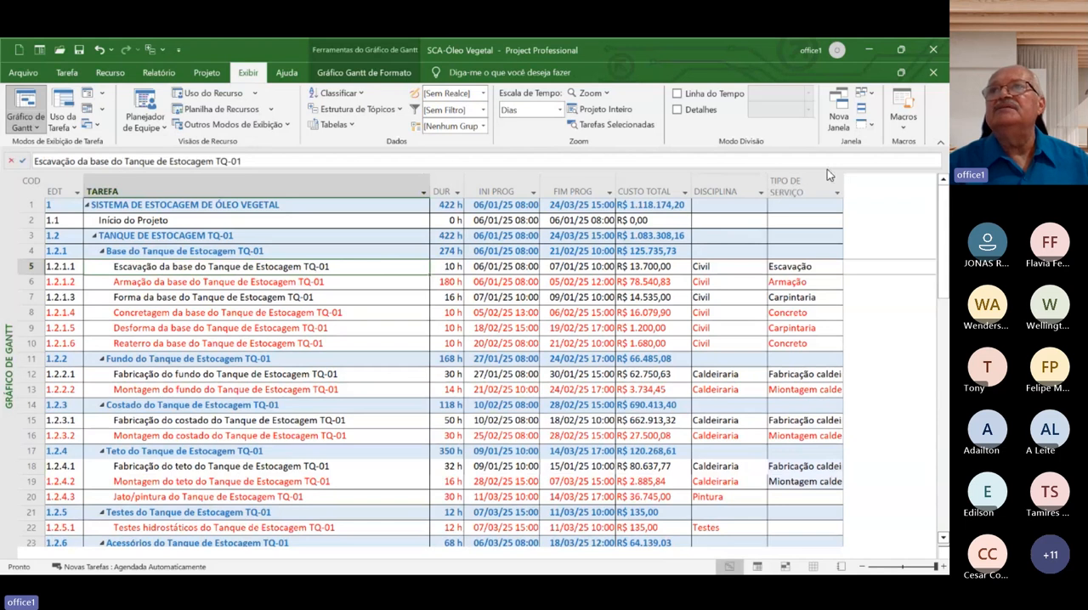
Filter the TIPO DE SERVIÇO column to show only Carpintaria tasks, and restore all service types
click(836, 192)
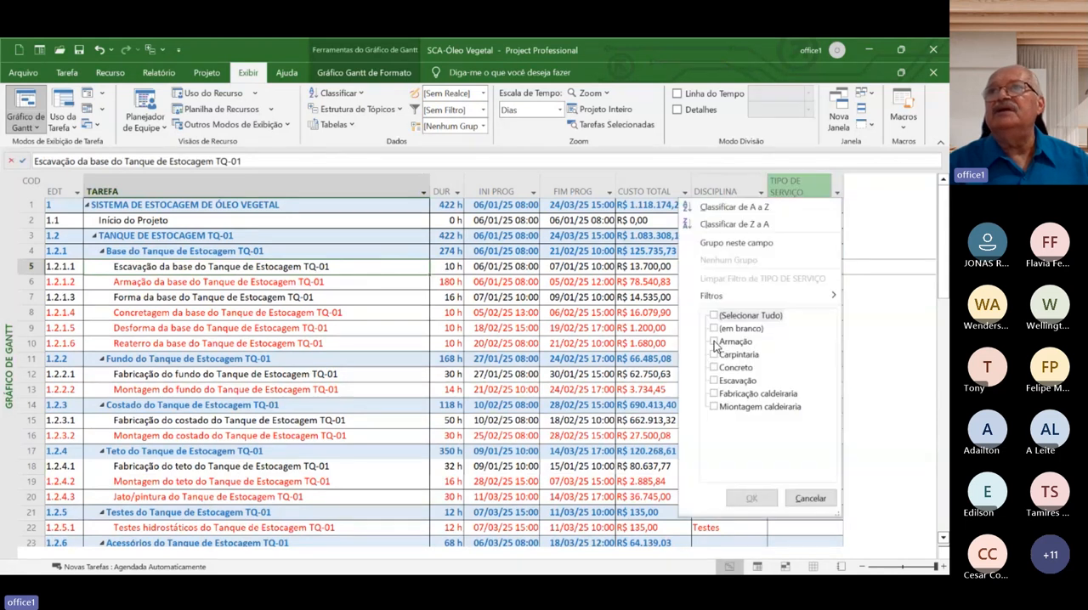
click(714, 355)
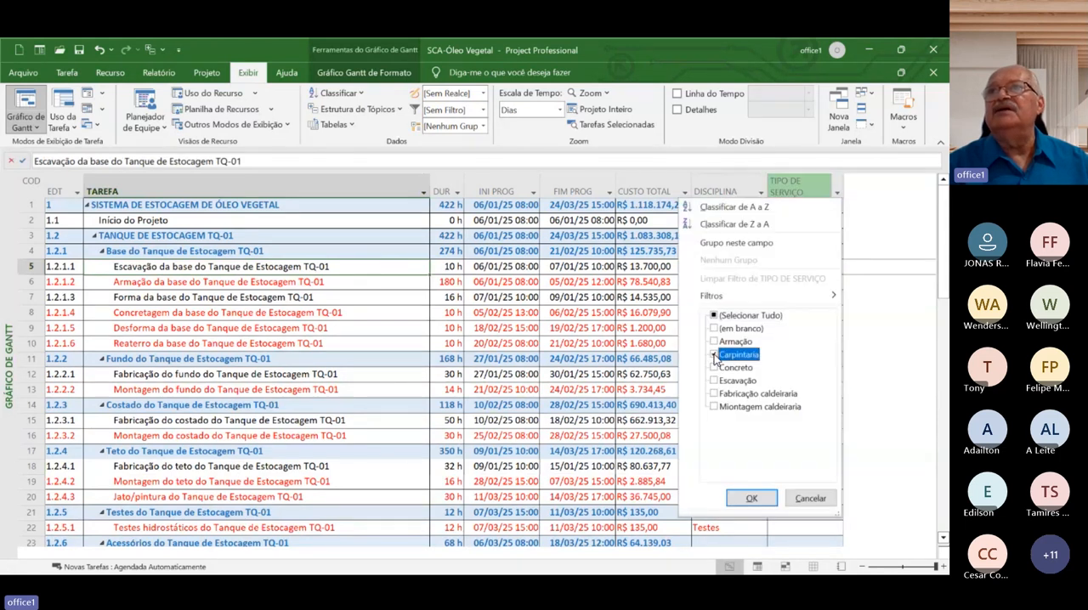
click(745, 500)
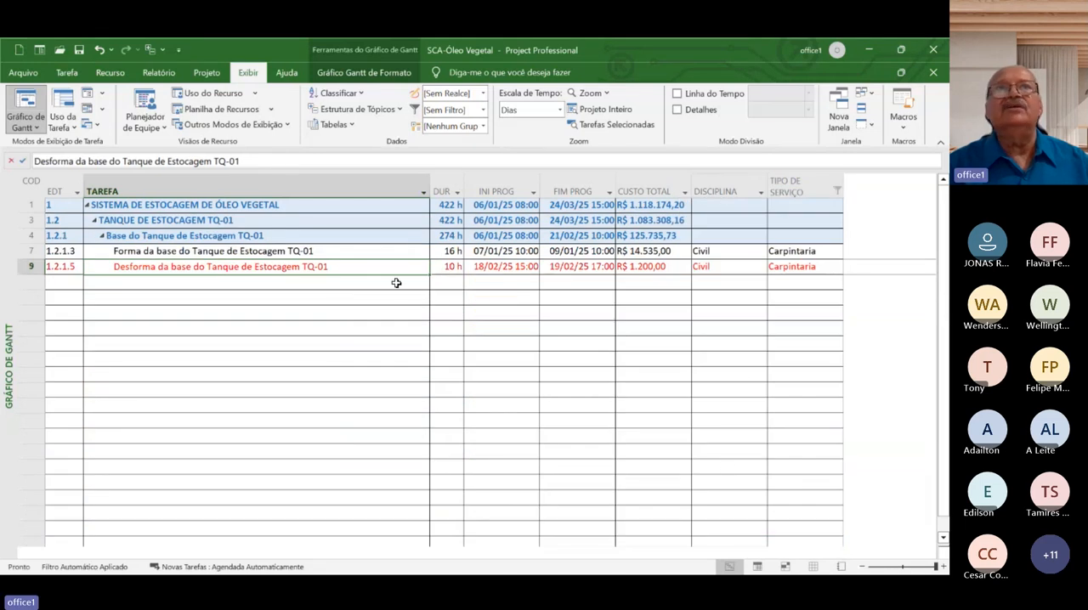
click(833, 191)
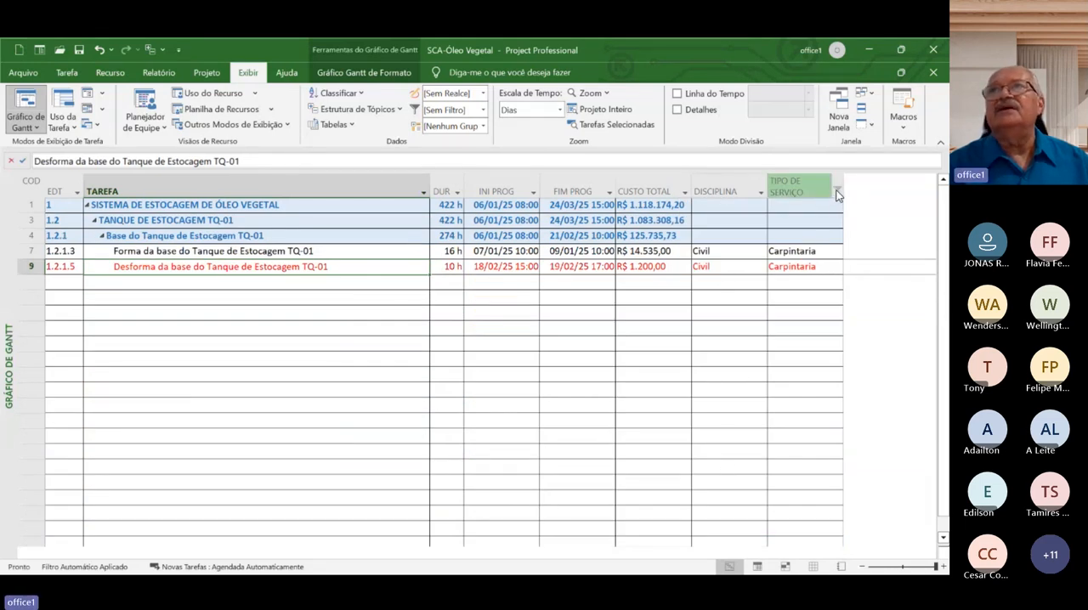
click(718, 315)
click(751, 498)
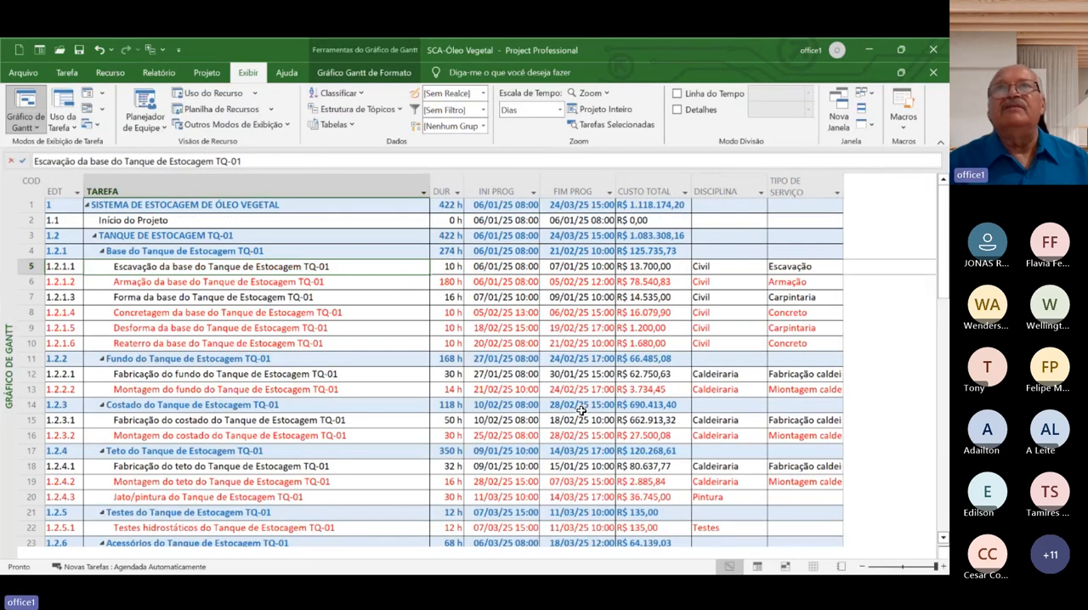
Apply the Usando Recurso filter to show only tasks that use Concreto usinado 200 fck
click(483, 113)
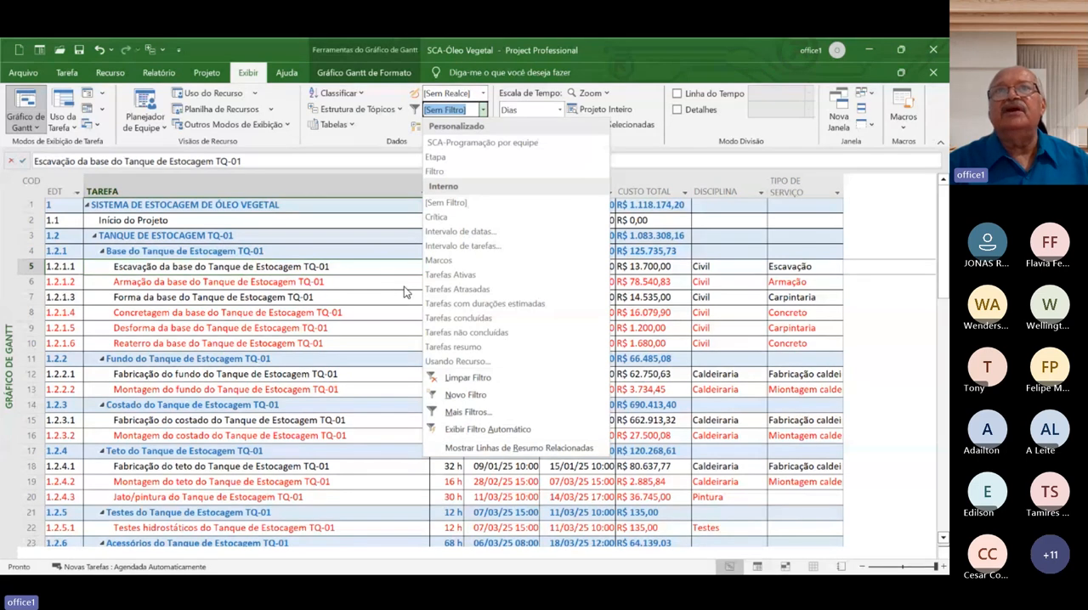
click(457, 362)
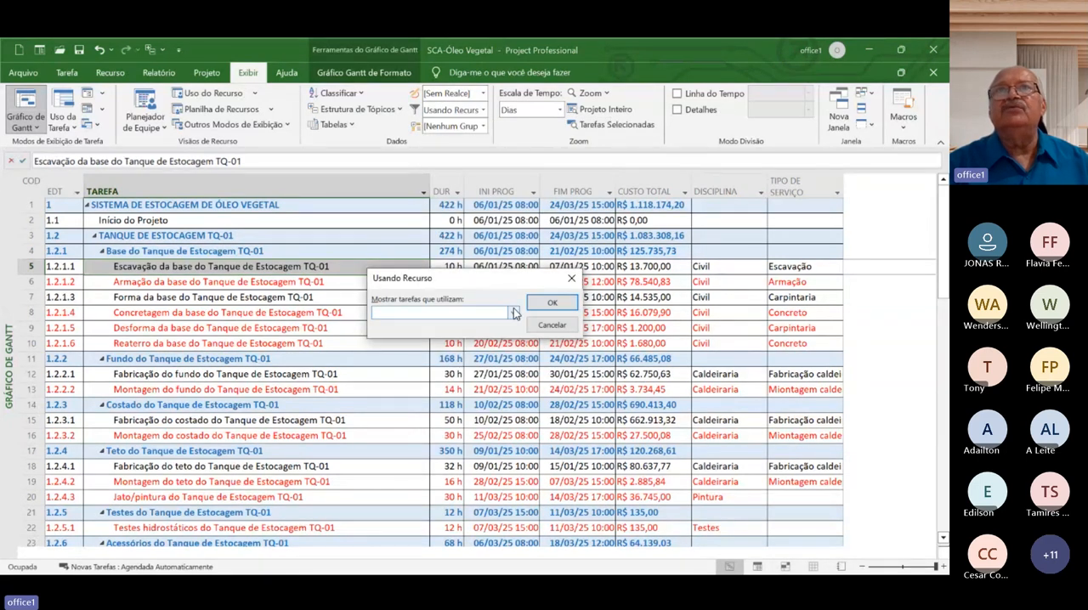
click(514, 314)
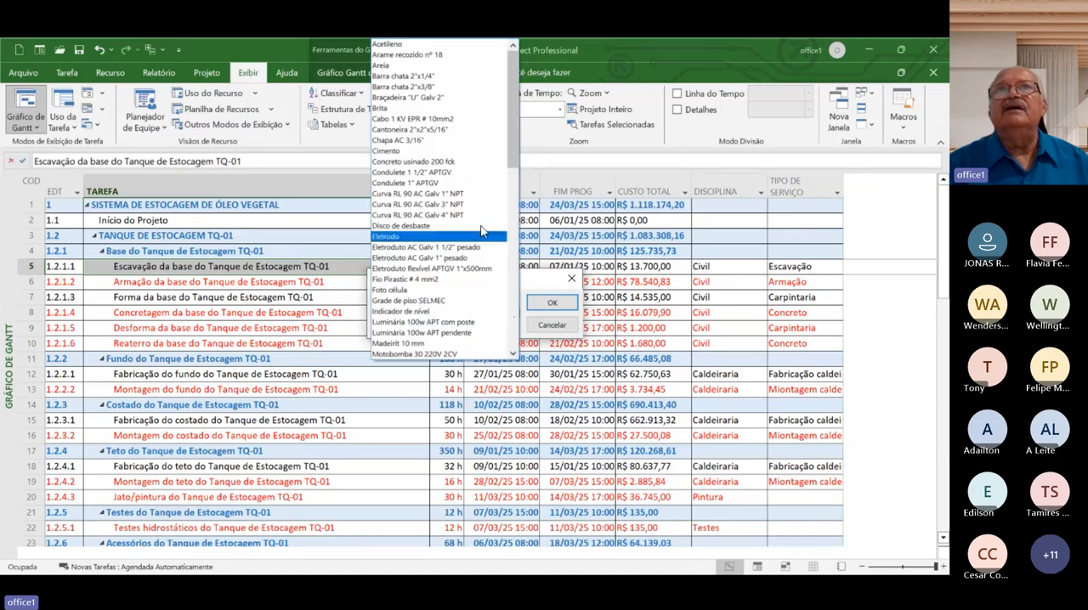
click(403, 162)
click(548, 302)
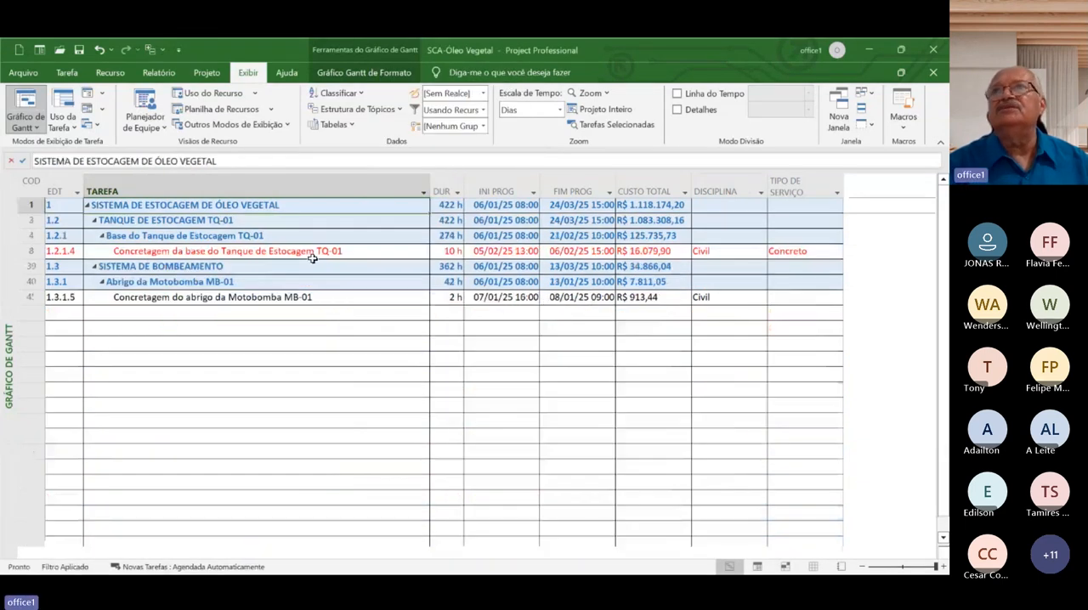
Filter the tasks to those using the resource Armador, and remove the filter from the task list
click(482, 110)
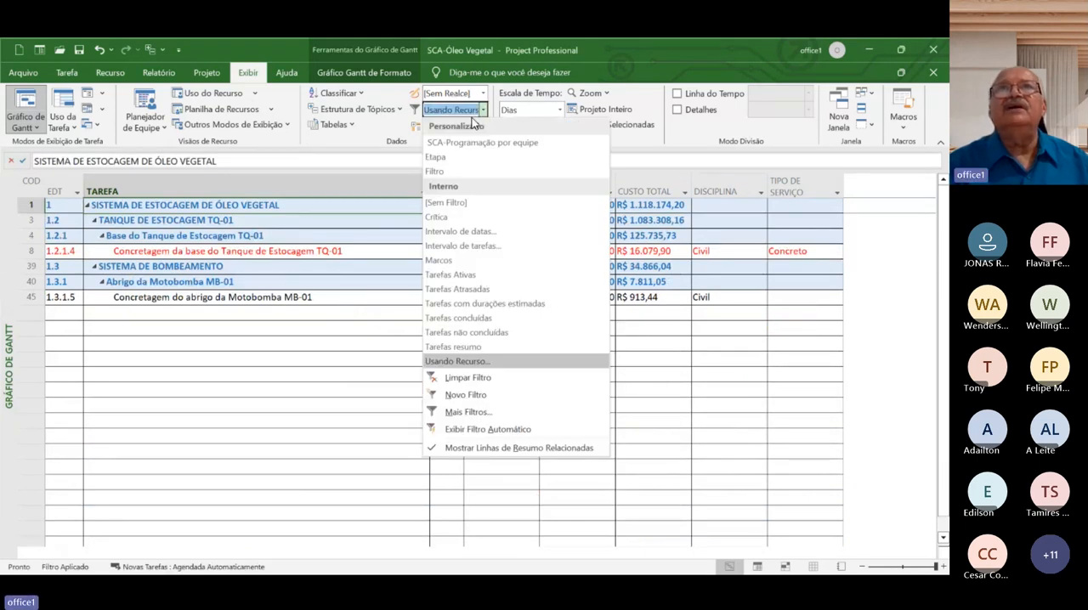
click(457, 361)
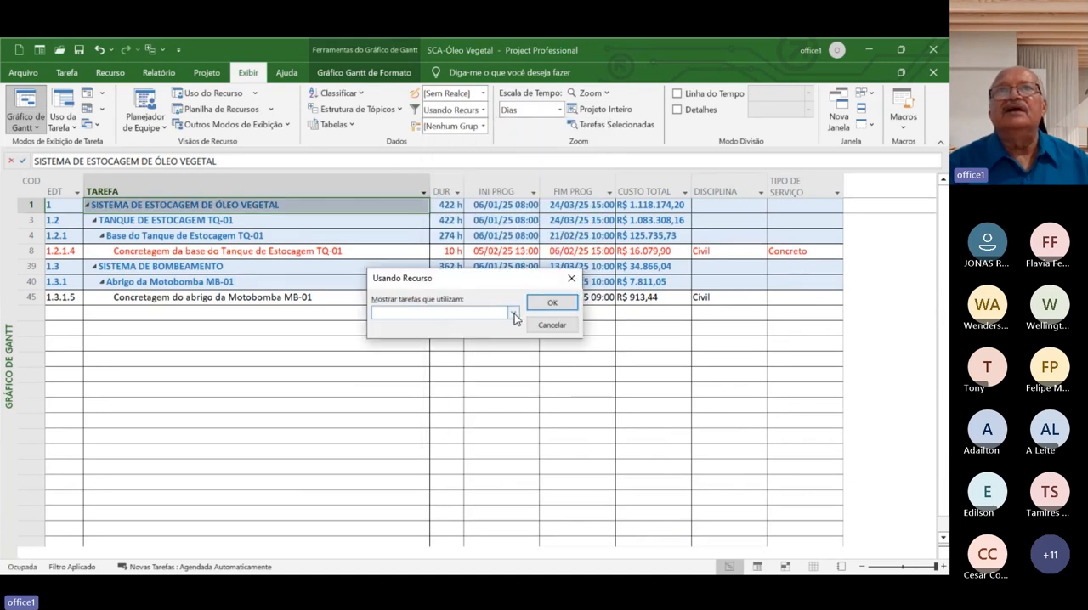
click(514, 314)
scroll(514, 313, down, 5)
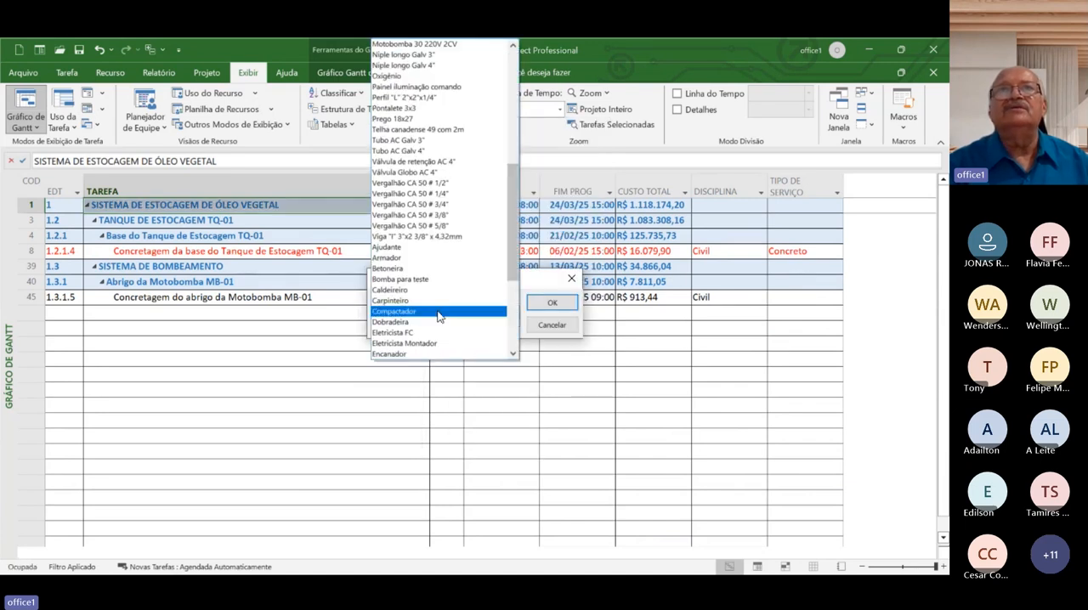
click(425, 258)
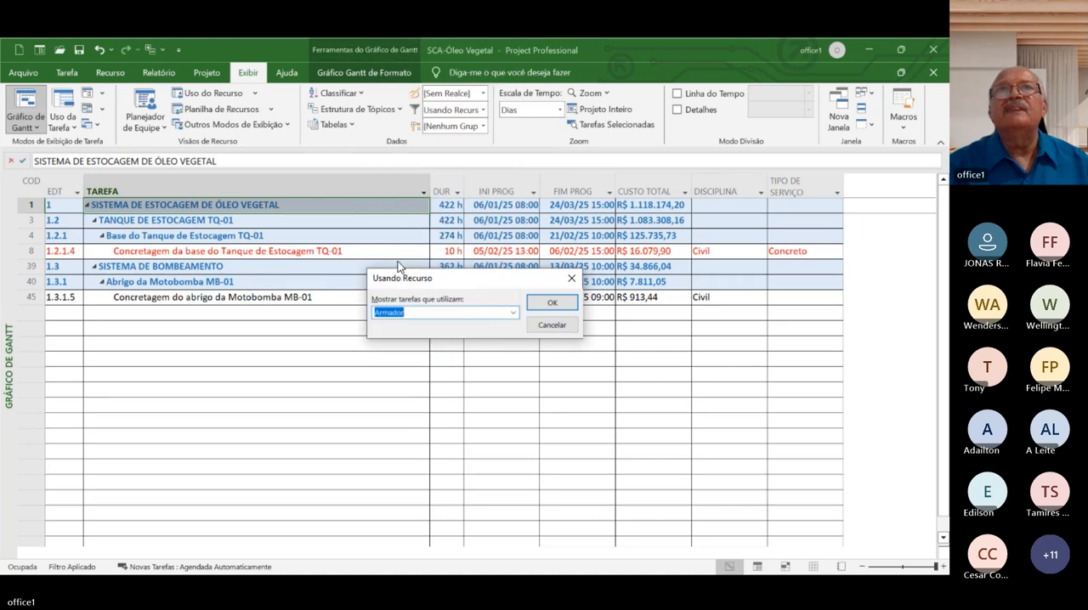
click(552, 302)
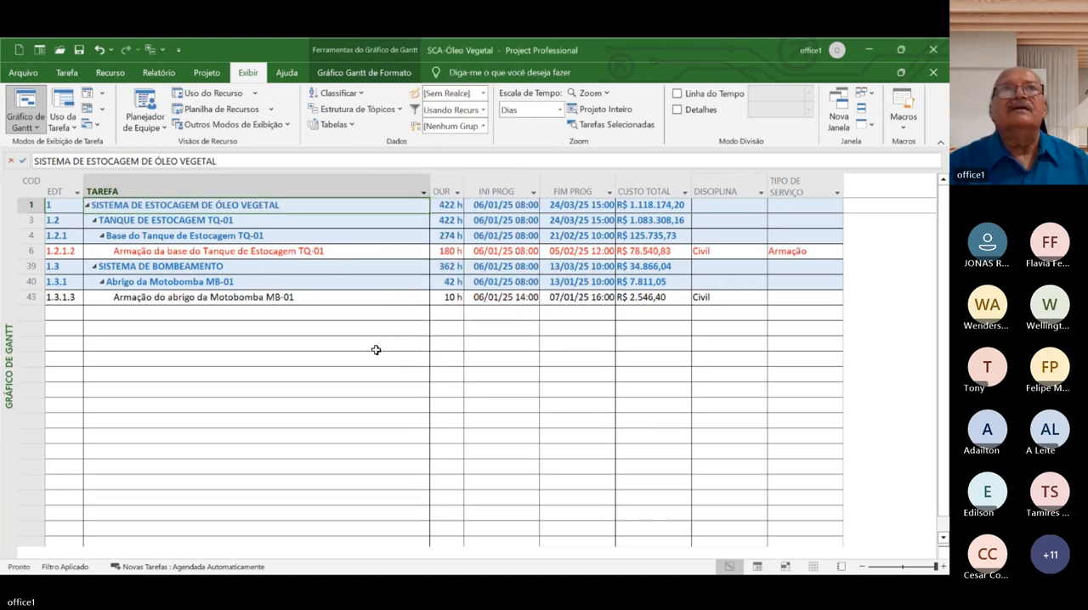
click(483, 109)
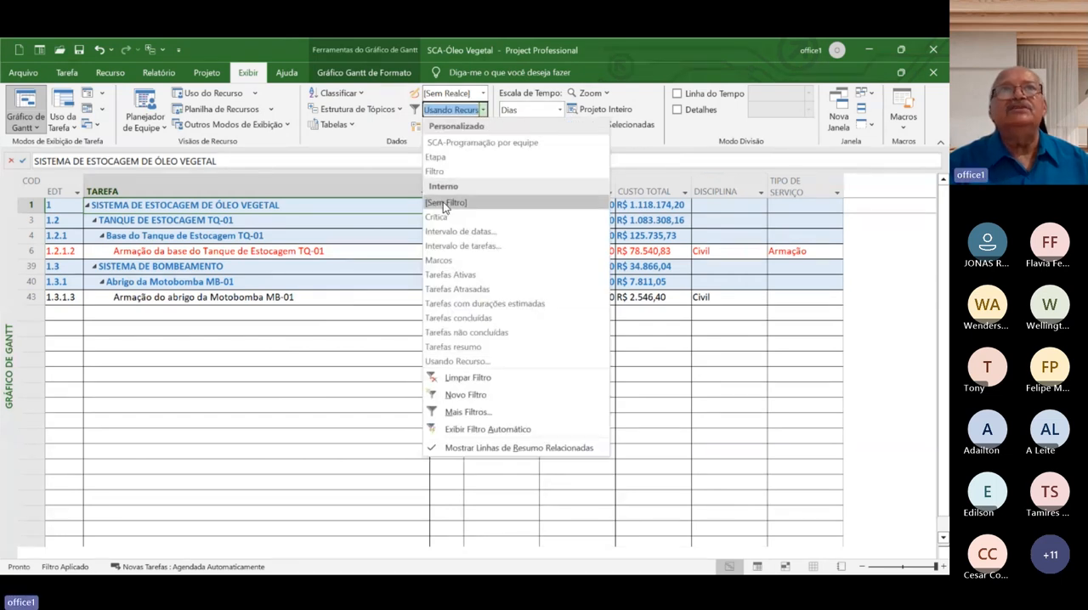
click(443, 202)
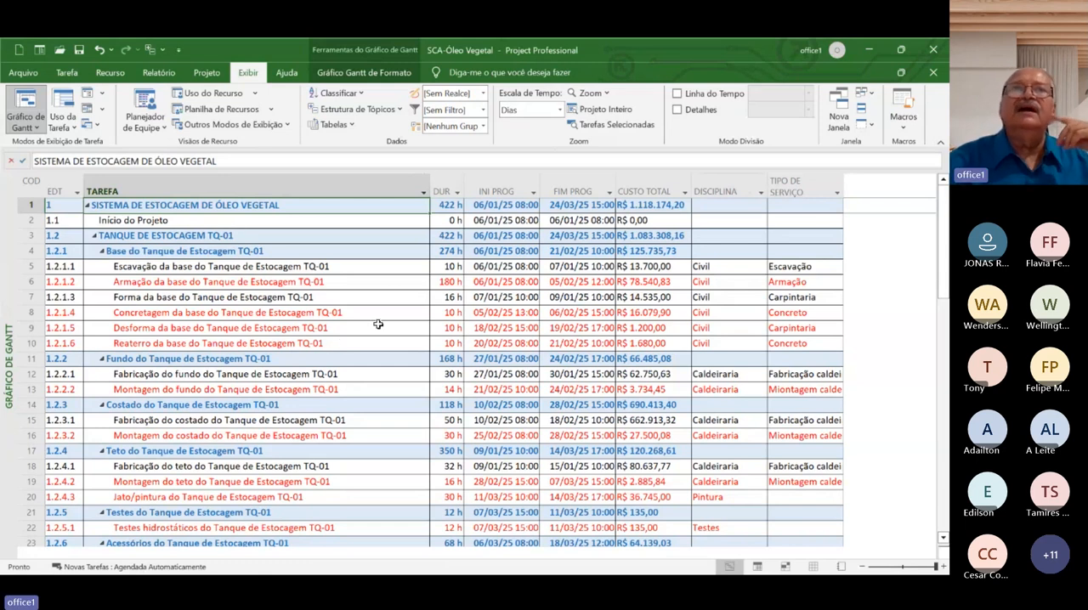
Group the tasks by discipline with the custom SCA-Agrupar group and collapse the outline to Nível 1
click(482, 126)
click(461, 162)
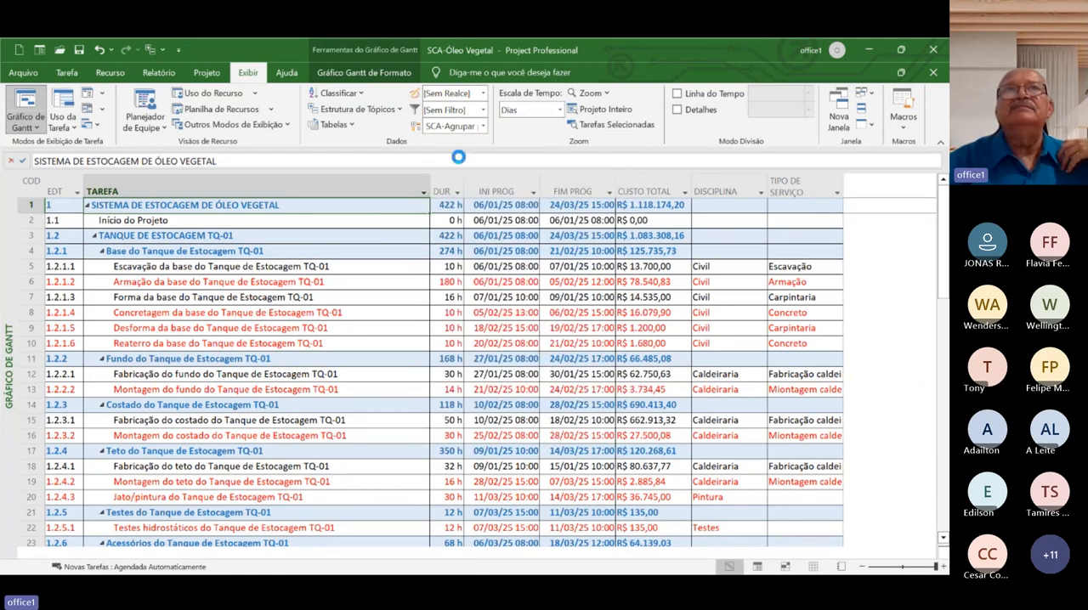
click(395, 111)
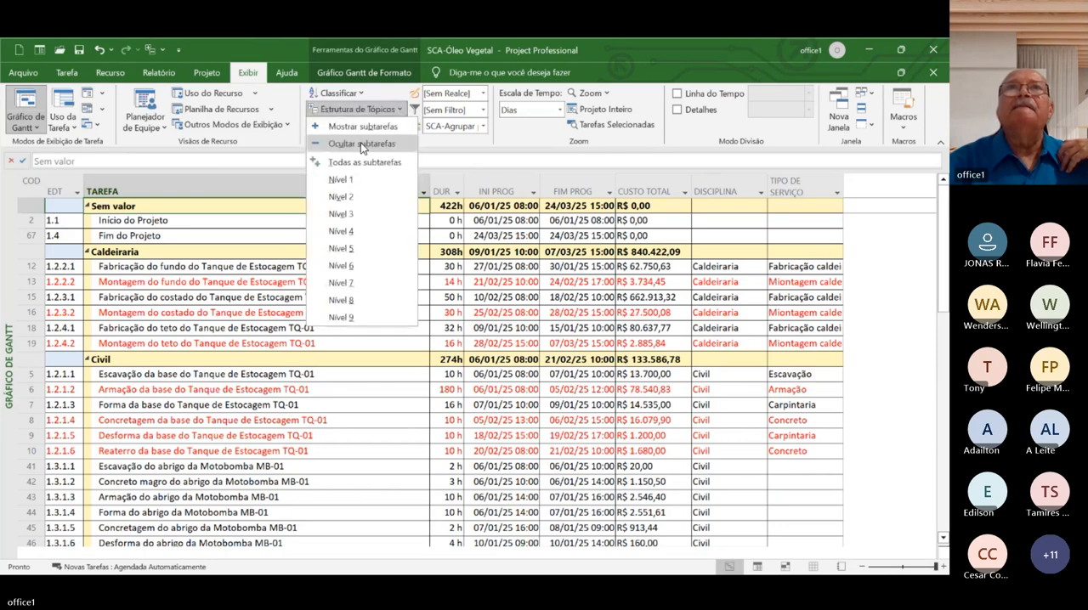
click(338, 181)
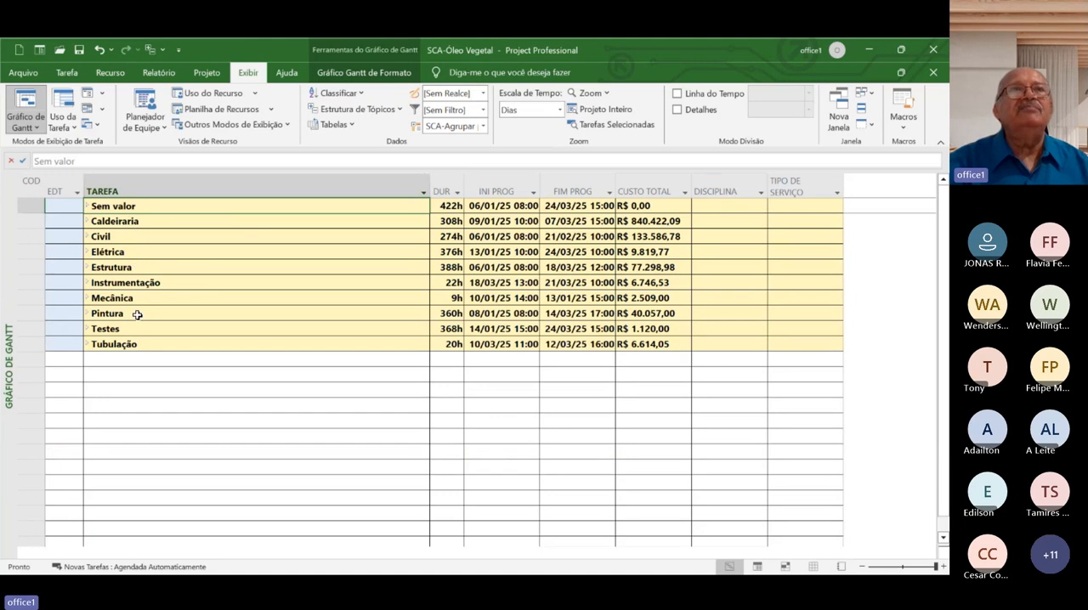
Expand the Caldeiraria and Civil groups to view their tasks
click(86, 219)
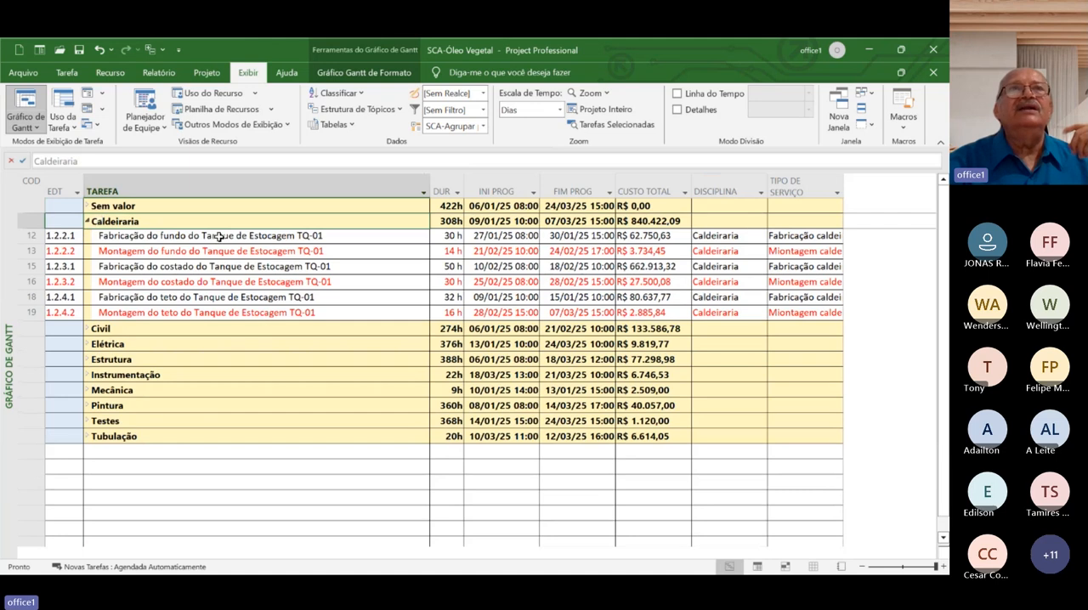
click(87, 328)
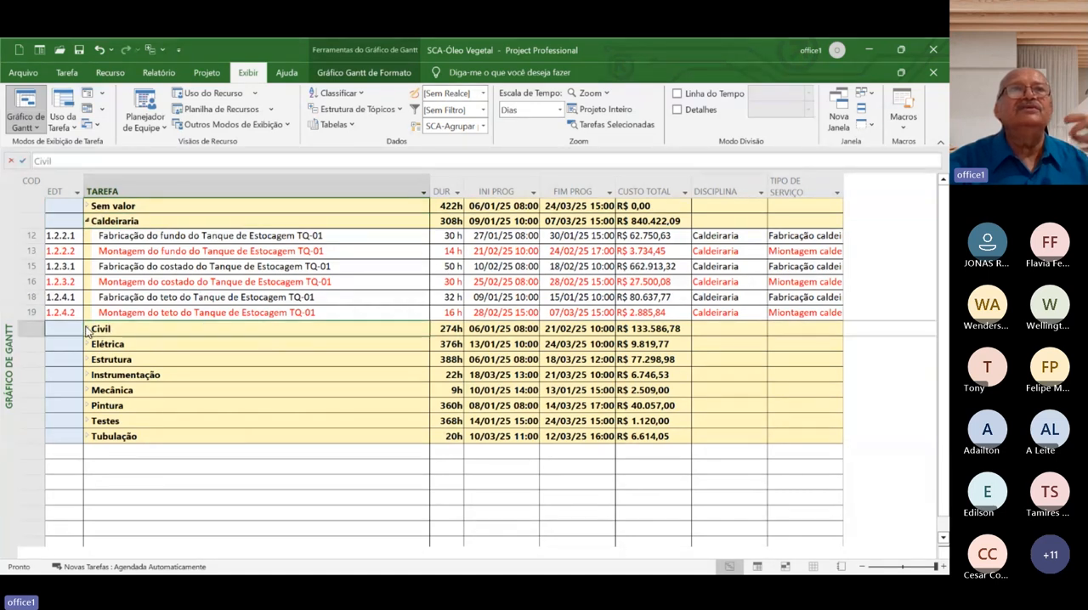
click(87, 328)
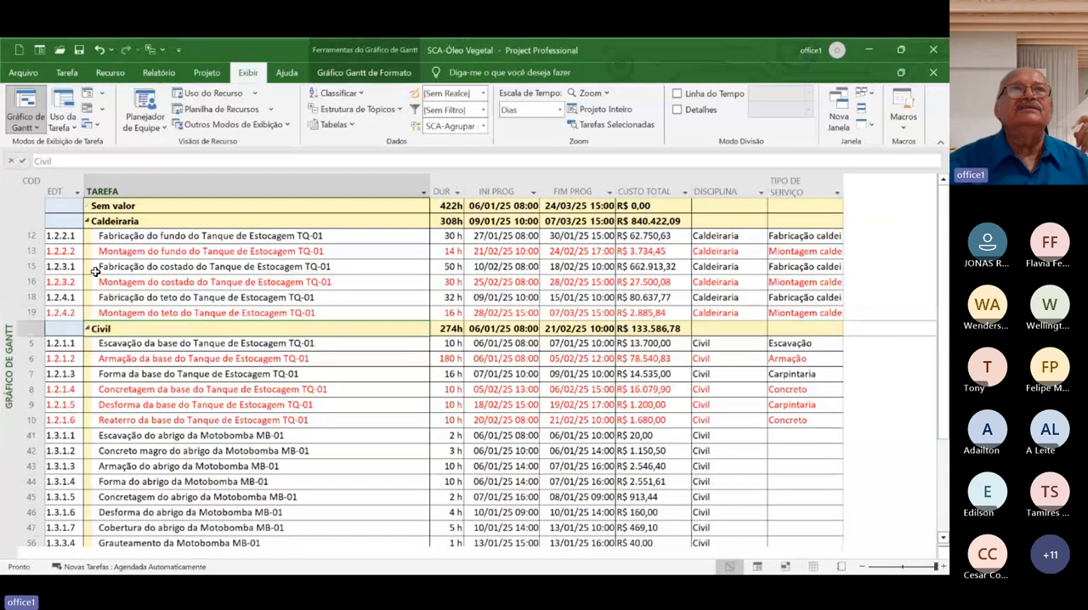
Show all subtasks of every discipline group and look through the grouped list down to Tubulação
click(365, 109)
click(336, 173)
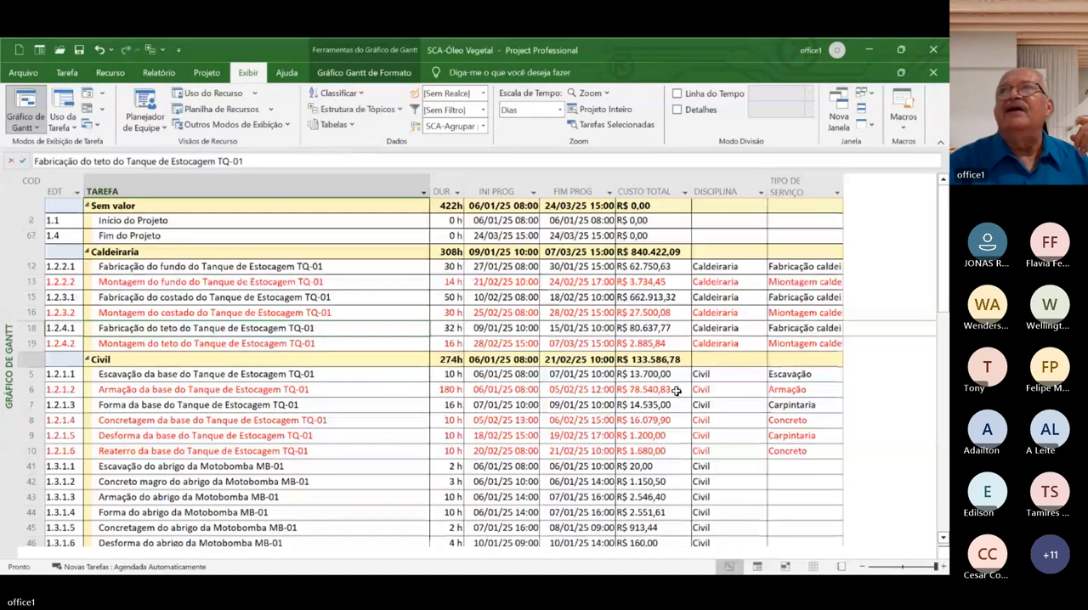
click(943, 469)
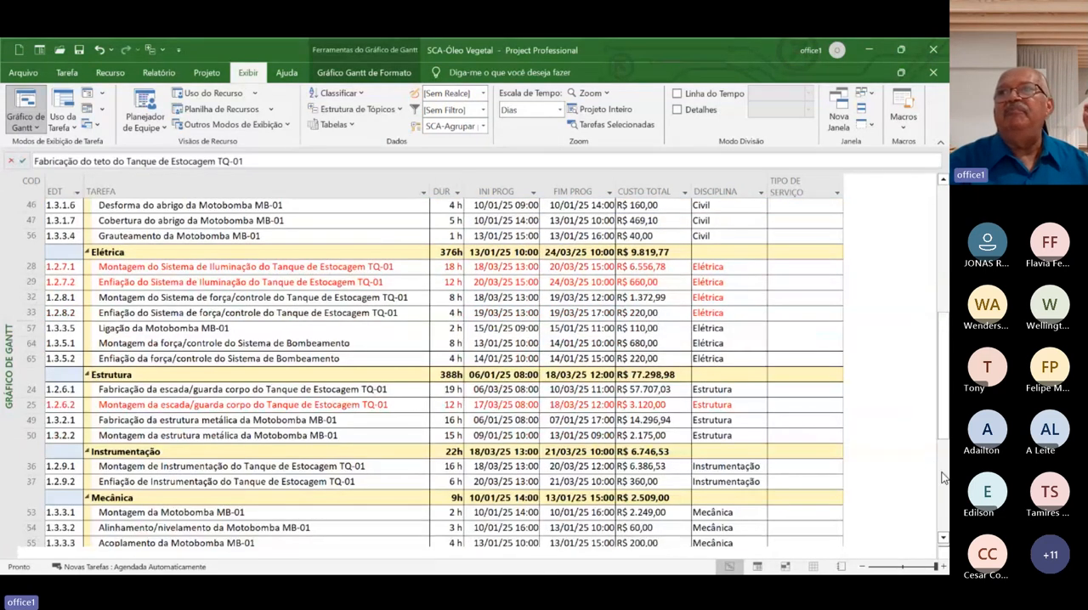
click(941, 472)
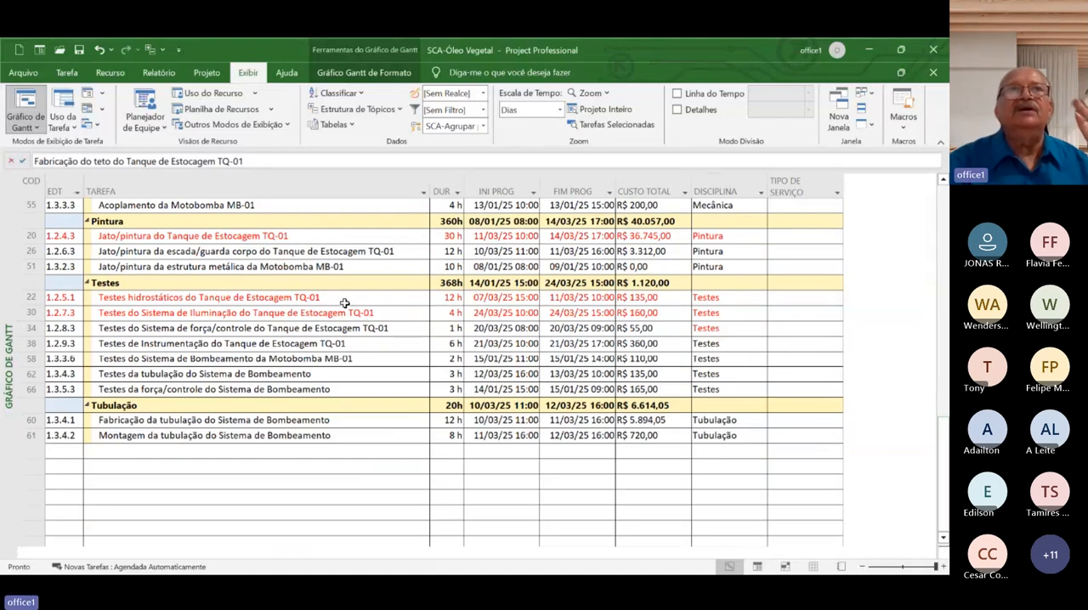
Clear the current task grouping, and group the tasks with the custom SCA-Programação diária group
click(481, 127)
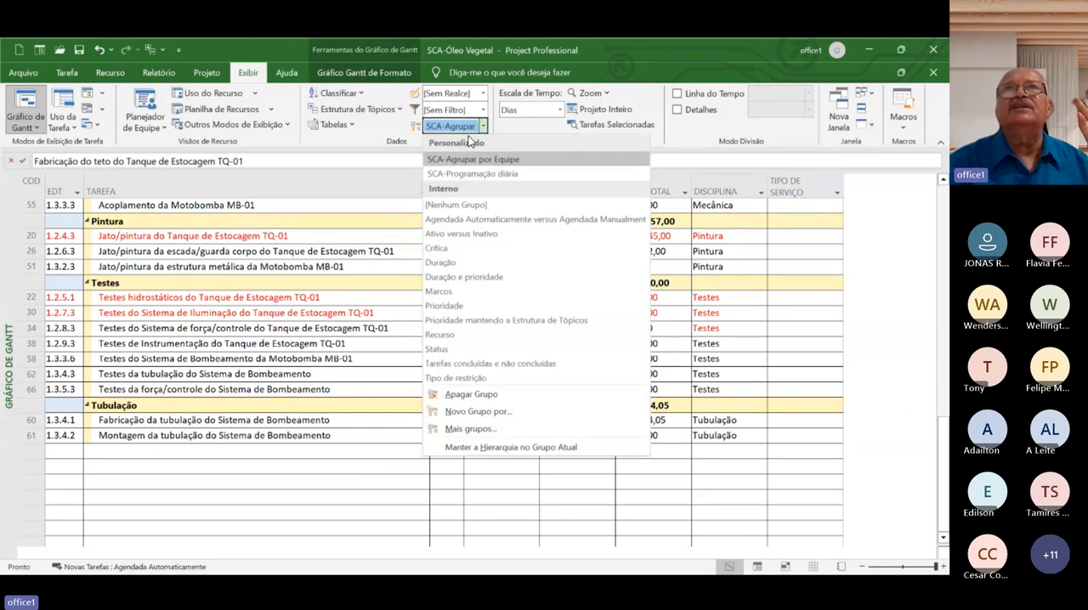
click(451, 206)
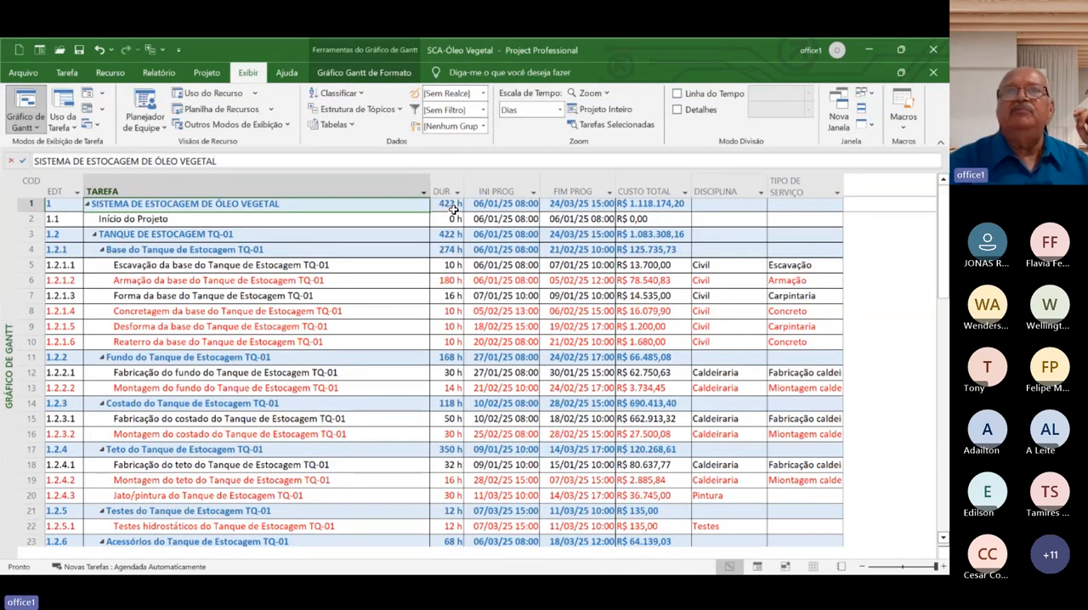
click(483, 125)
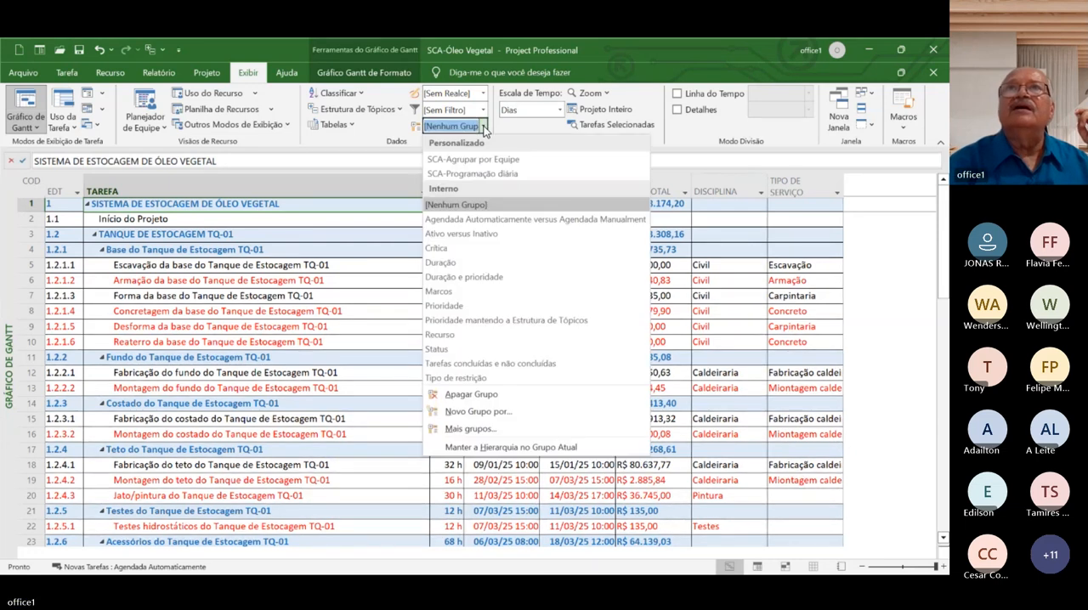
click(489, 174)
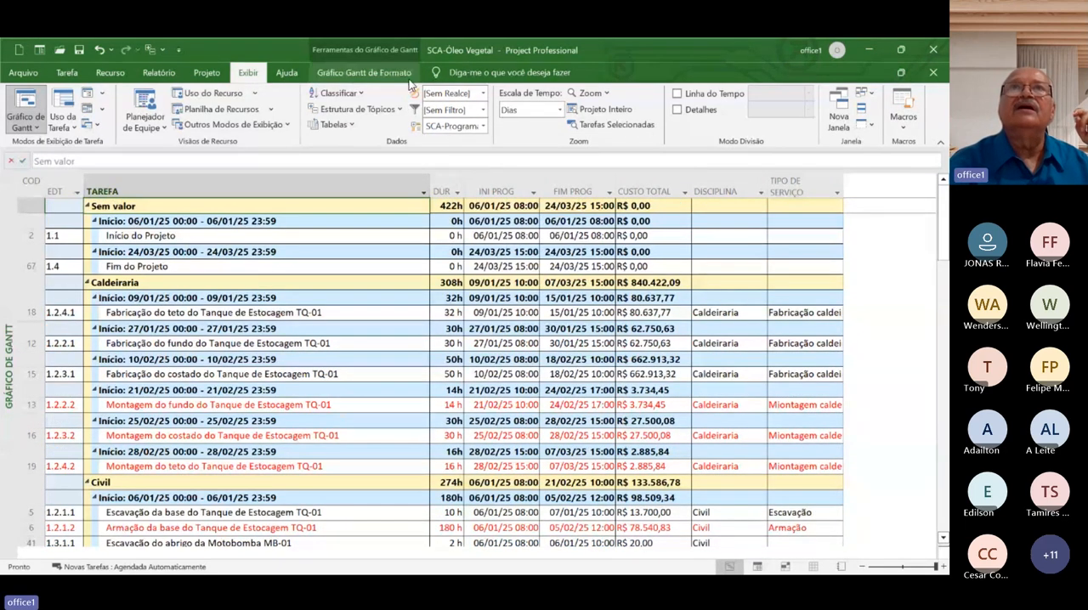
Collapse the grouped outline to Nível 1, and expand the Civil group with its 10/01/25 start-date subgroup
click(397, 109)
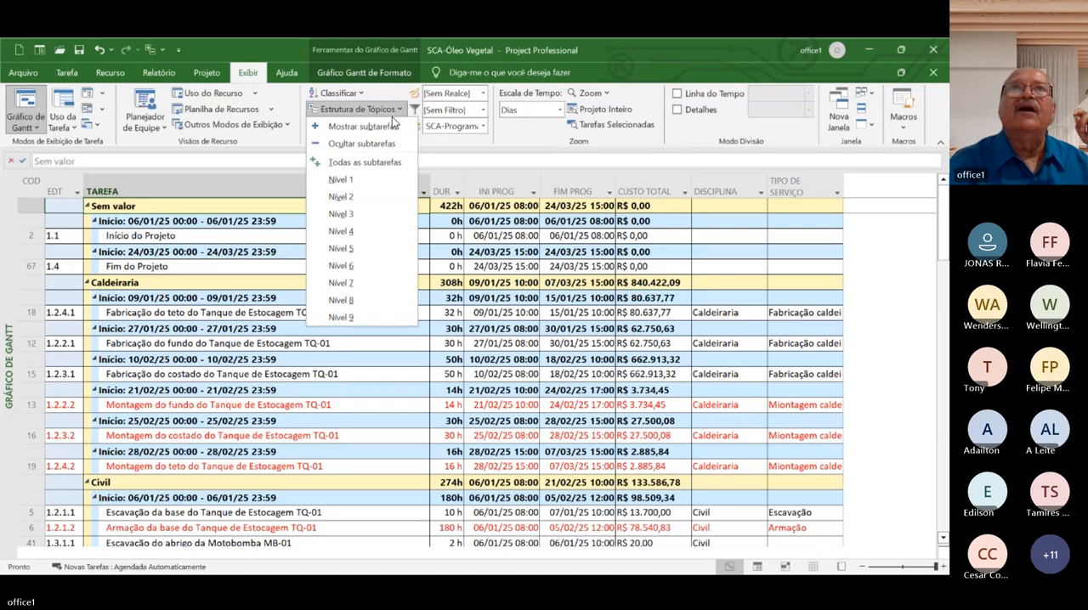
click(371, 180)
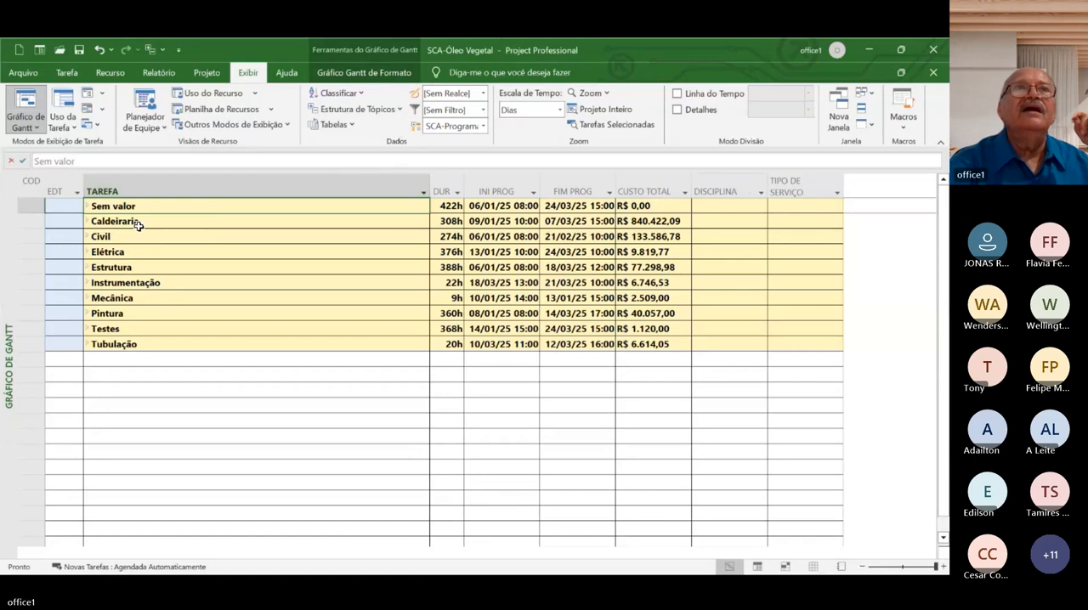
click(88, 237)
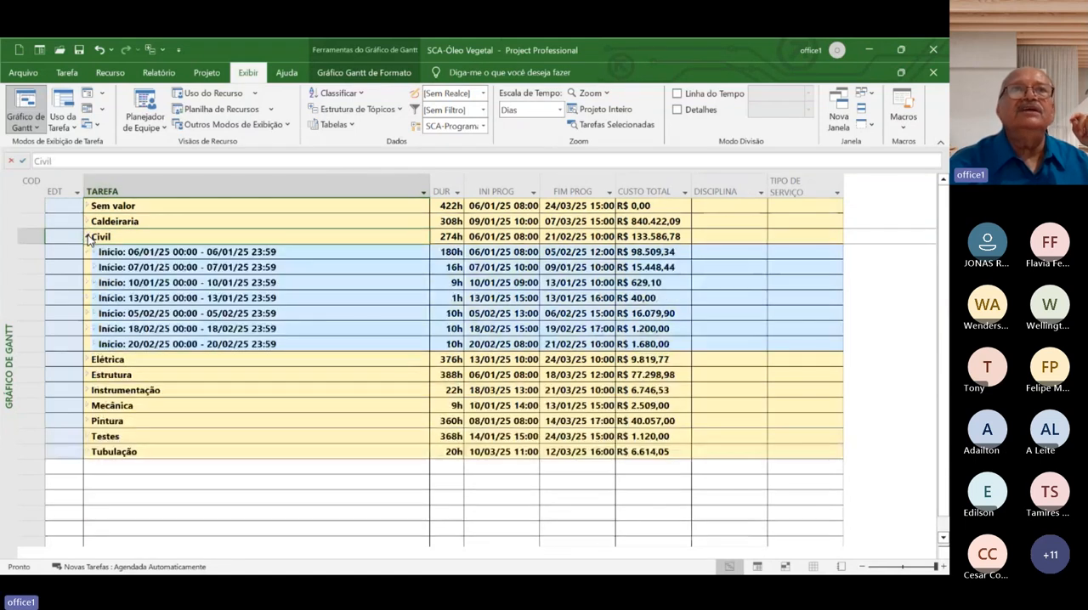
click(94, 283)
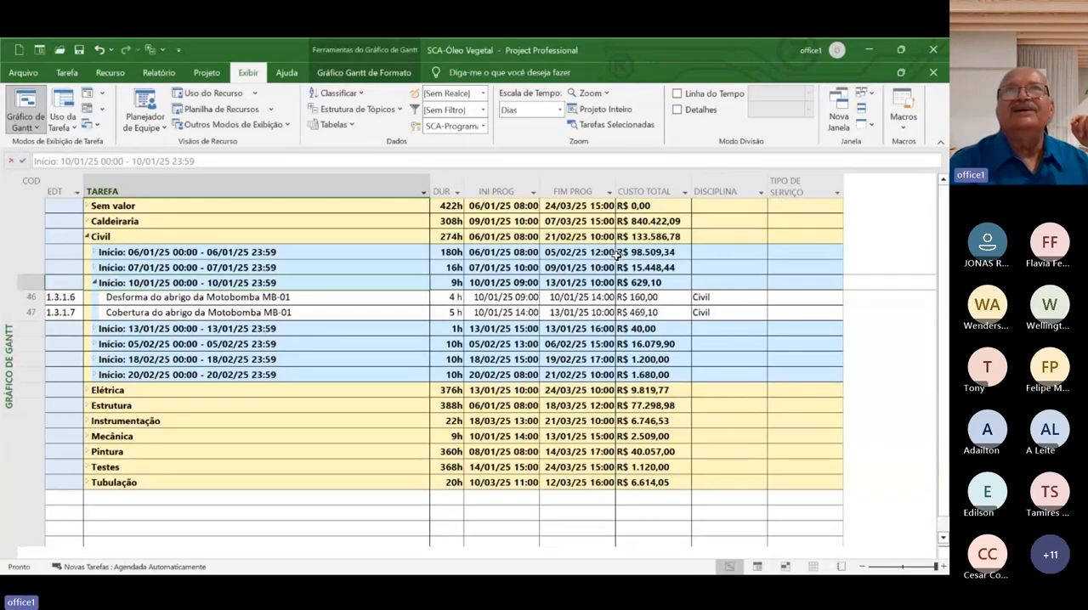
Remove the grouping from the task list, and switch to the PowerPoint presentation to show slide 19 with the storage system sketch
click(482, 126)
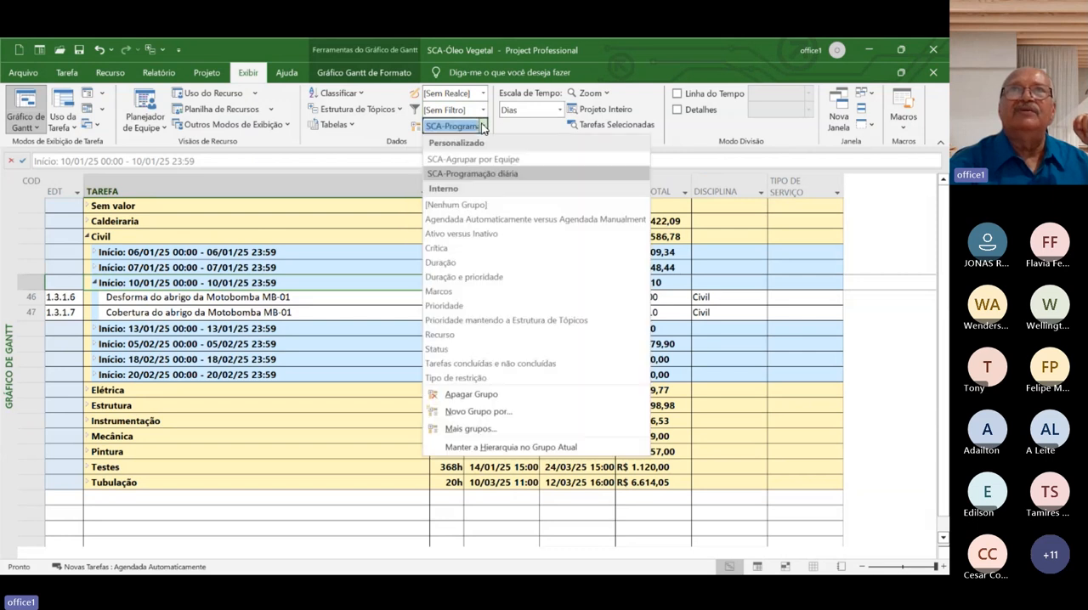
click(450, 206)
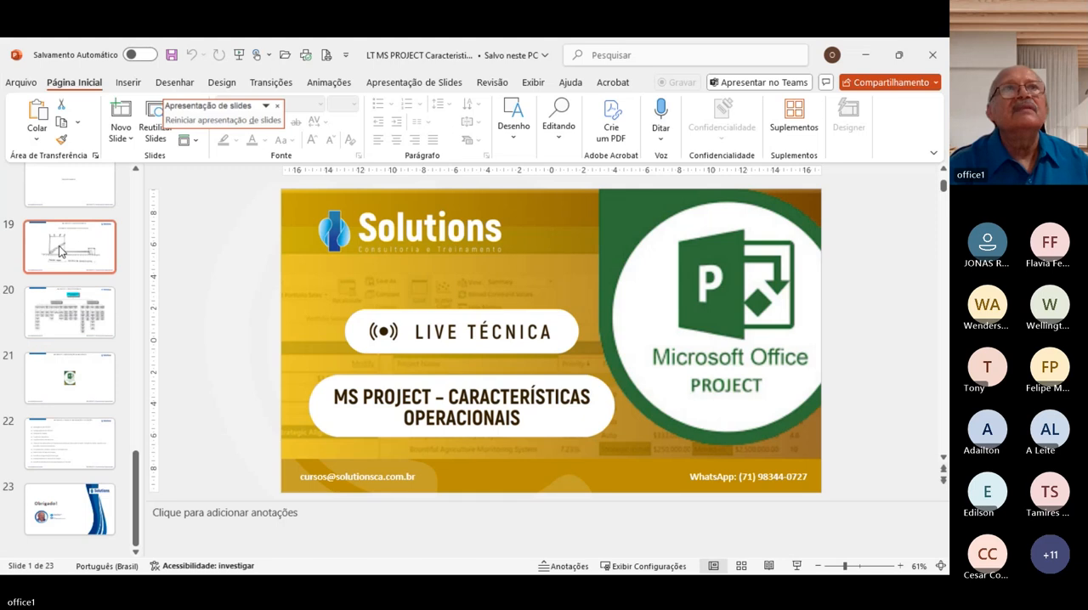
click(62, 252)
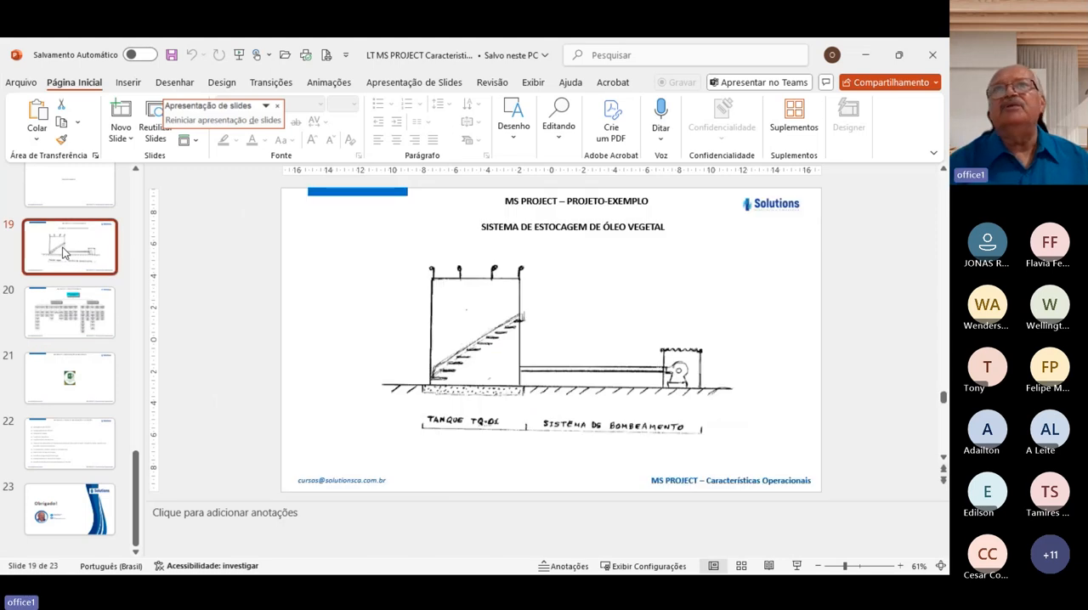